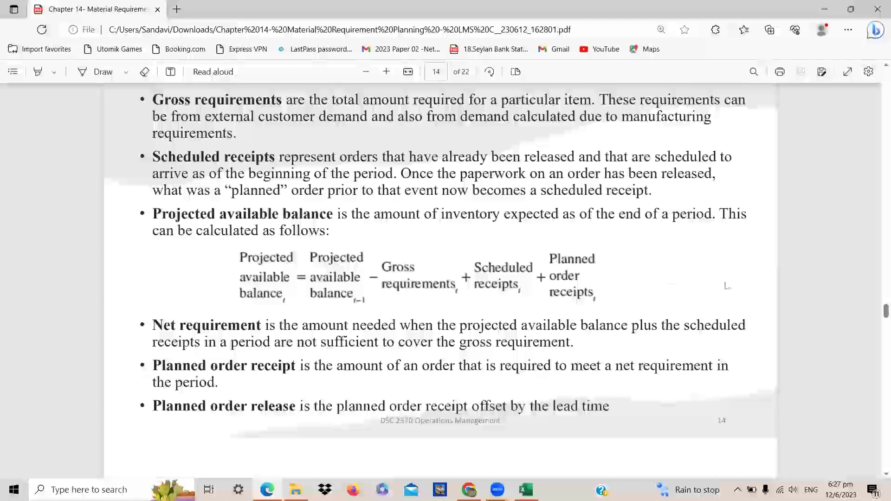
Review the MRP term definitions on page 14 and the Performing MRP calculations example that follows in the PDF.
scroll(878, 321, "up", 1)
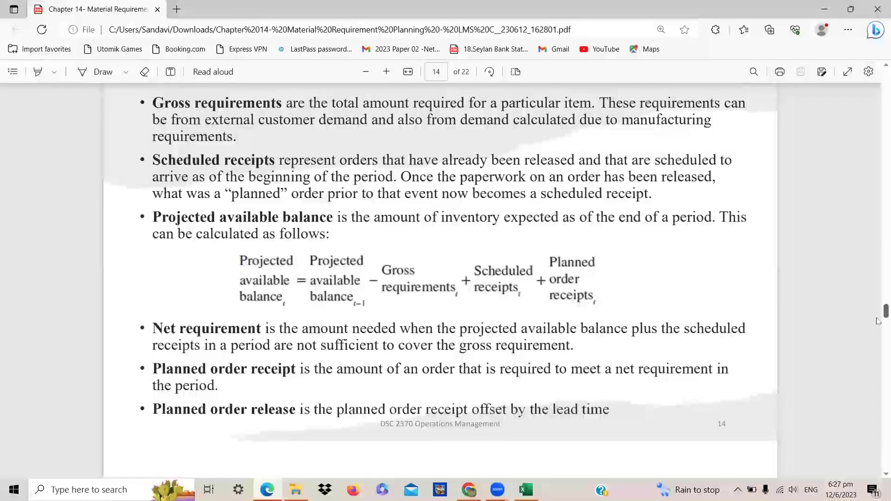
scroll(879, 321, "down", 10)
scroll(878, 331, "up", 4)
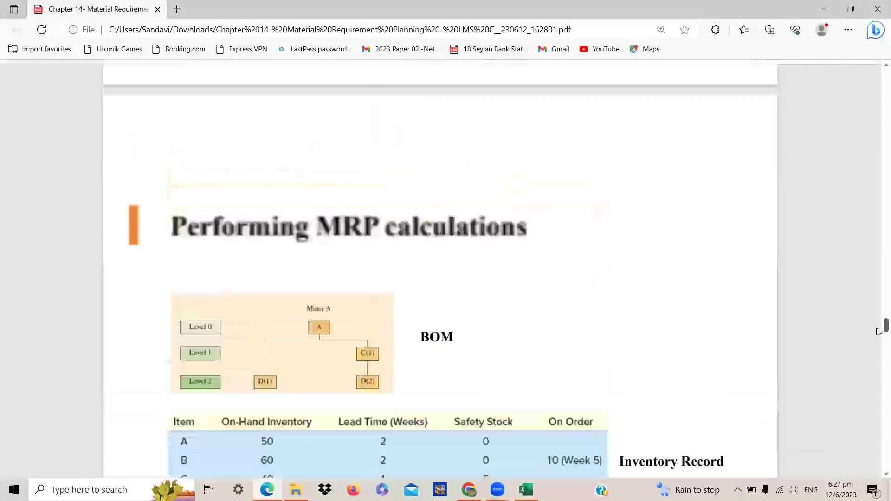
scroll(878, 329, "down", 2)
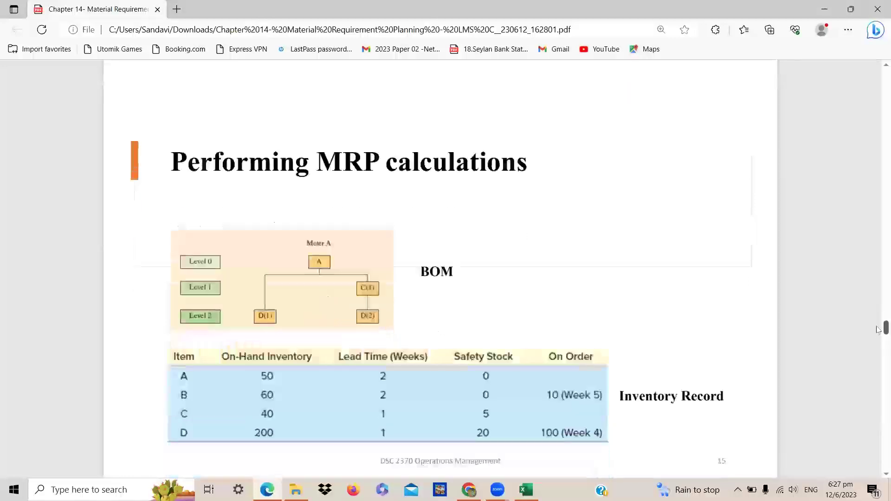
scroll(878, 322, "up", 4)
scroll(878, 318, "up", 8)
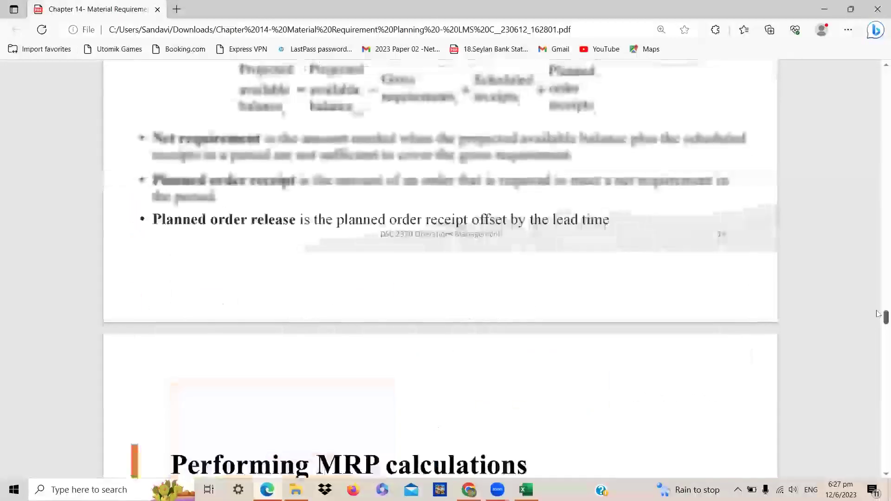
scroll(514, 157, "up", 1)
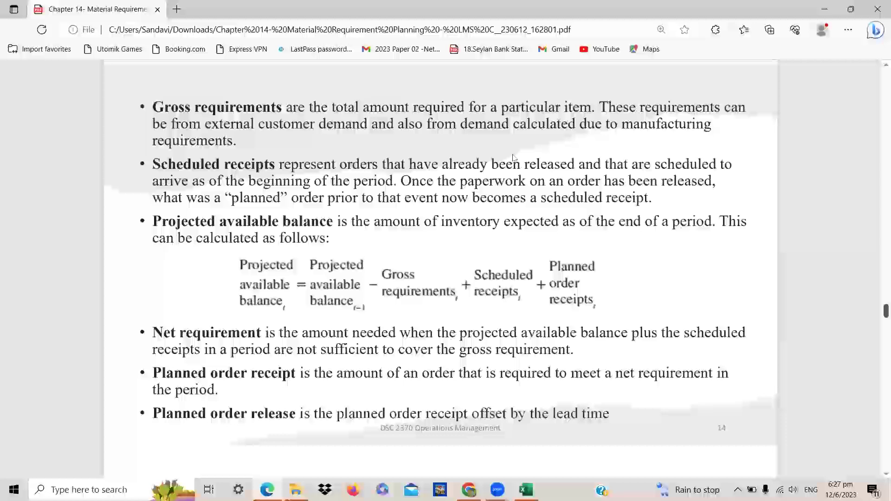
scroll(513, 157, "up", 1)
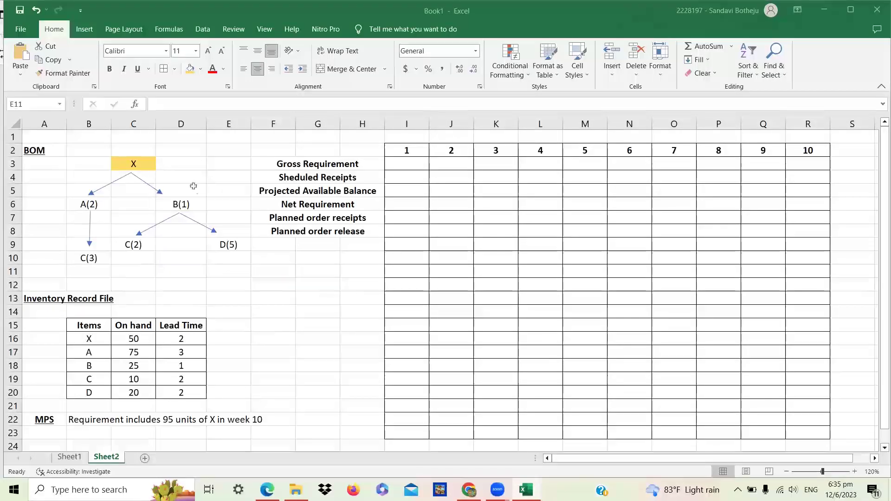
Examine the bill of materials tree for X on Sheet2 in Excel, following its A, B, C and D components.
left_click(134, 190)
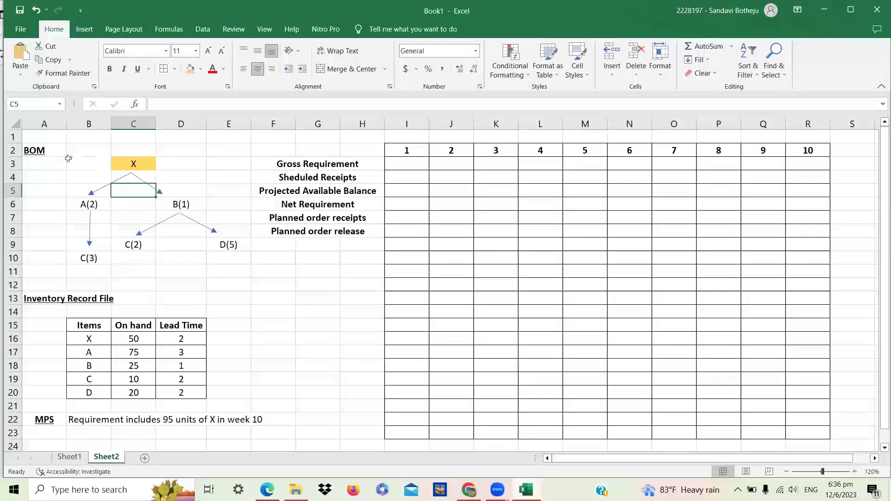
left_click(217, 275)
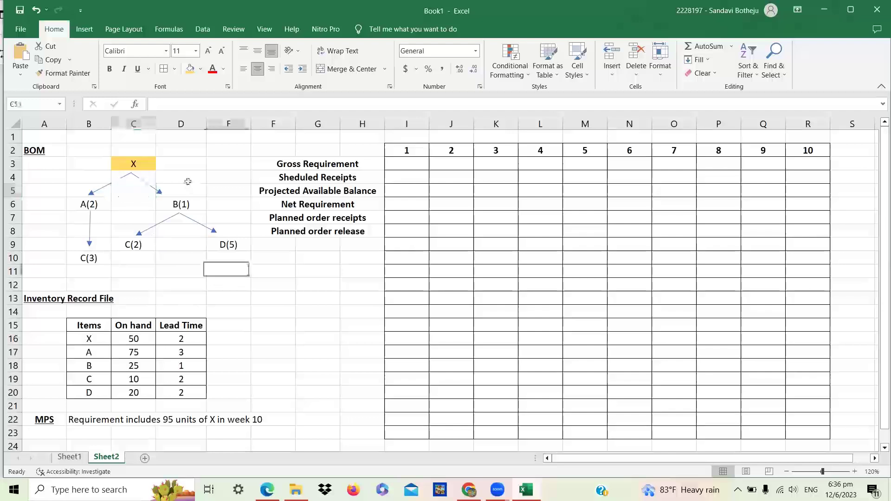
left_click(154, 169)
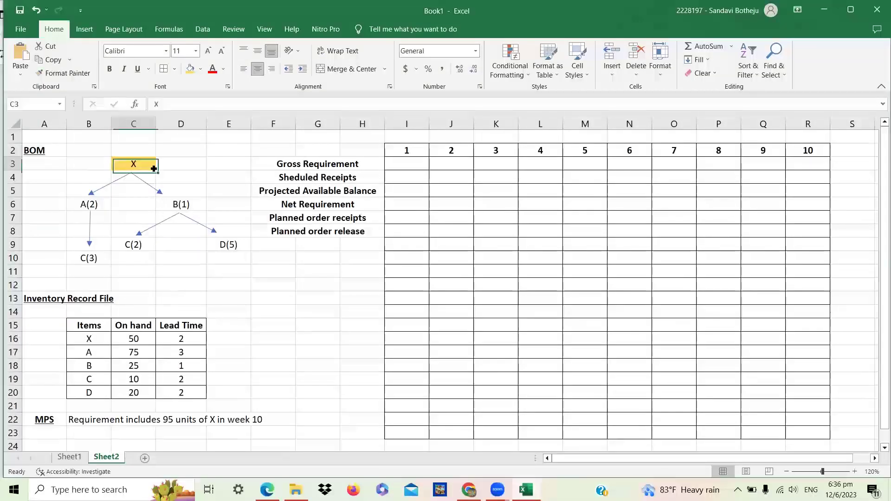
key("Down")
key("Down")
key("Down")
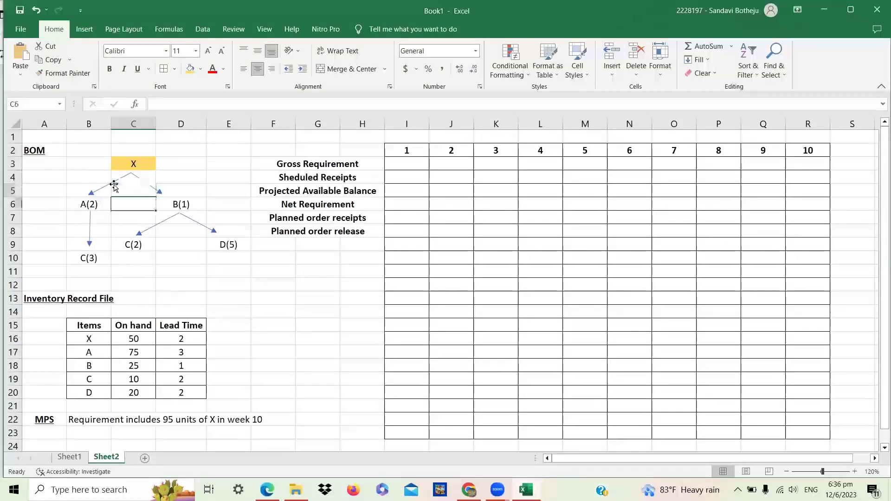
key("Left")
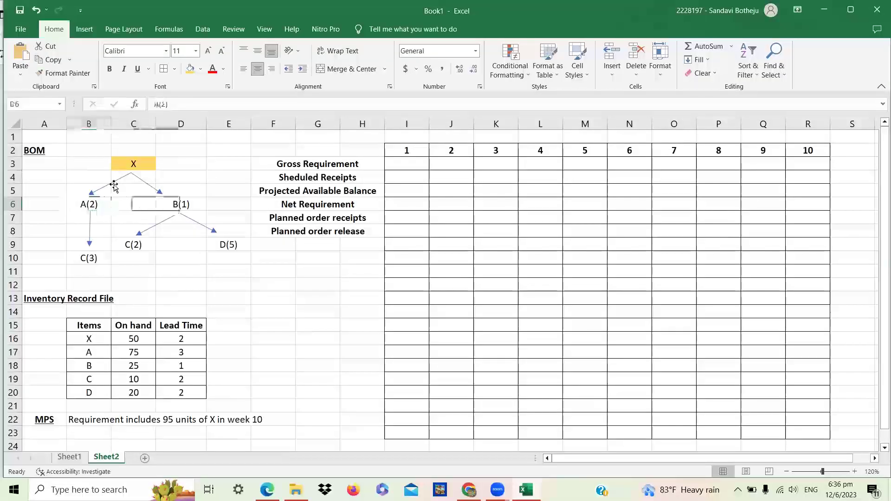
key("Right")
key("Right")
key("Down")
key("Down")
key("Down")
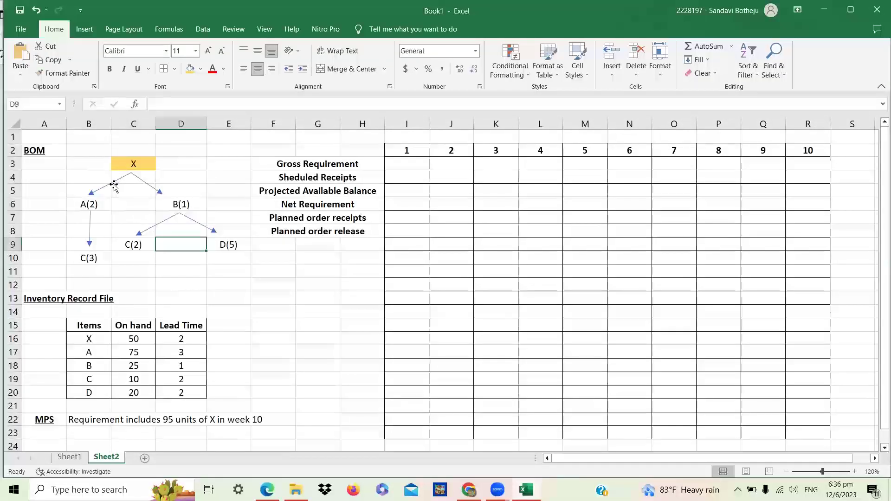
key("Left")
key("Left")
key("Down")
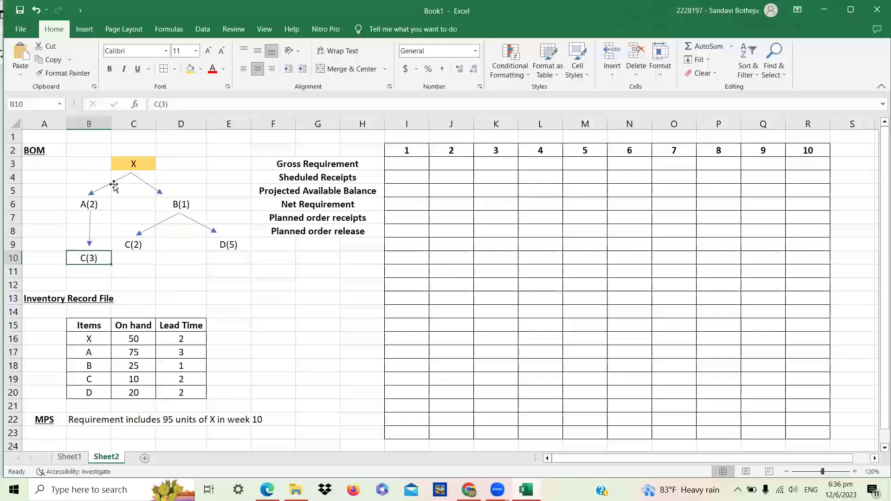
key("Right")
key("Right")
key("Up")
key("Left")
key("Right")
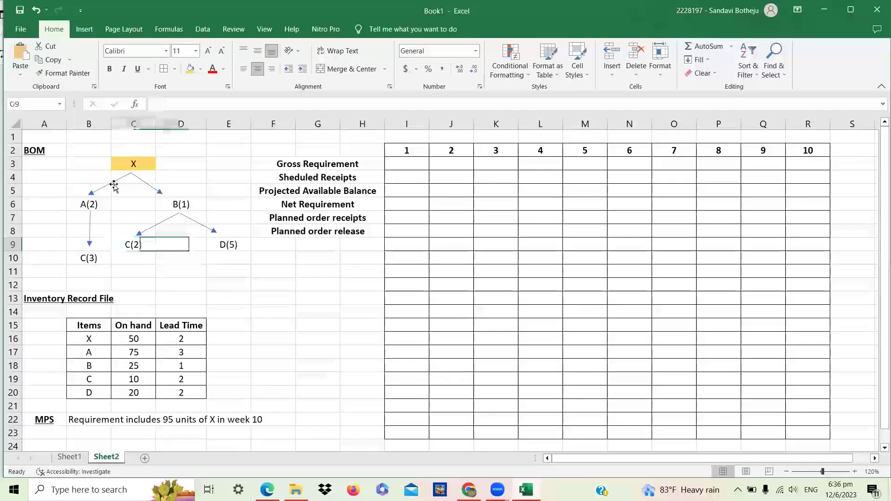
Examine each item's on-hand stock and lead time in the Inventory Record File, and the MPS requirement for X.
key("Right")
key("Down")
key("Down")
key("Down")
key("Down")
key("Down")
key("Down")
key("Down")
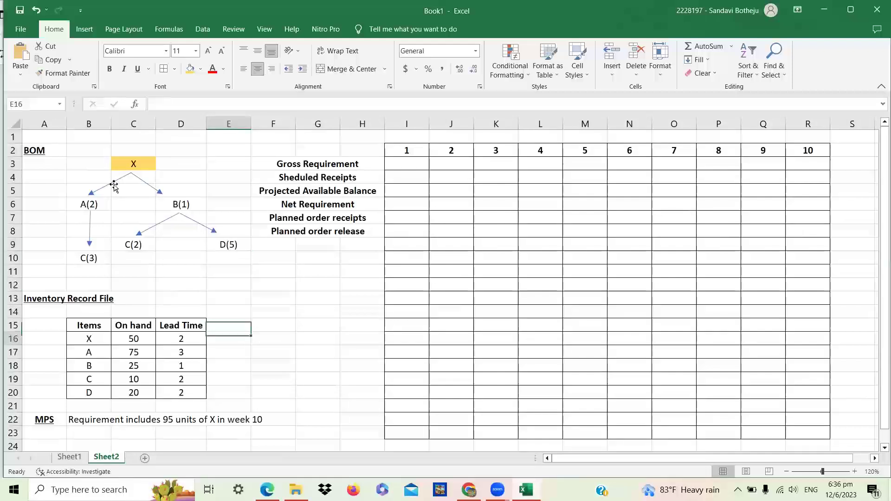
key("Left")
key("Left")
key("Left")
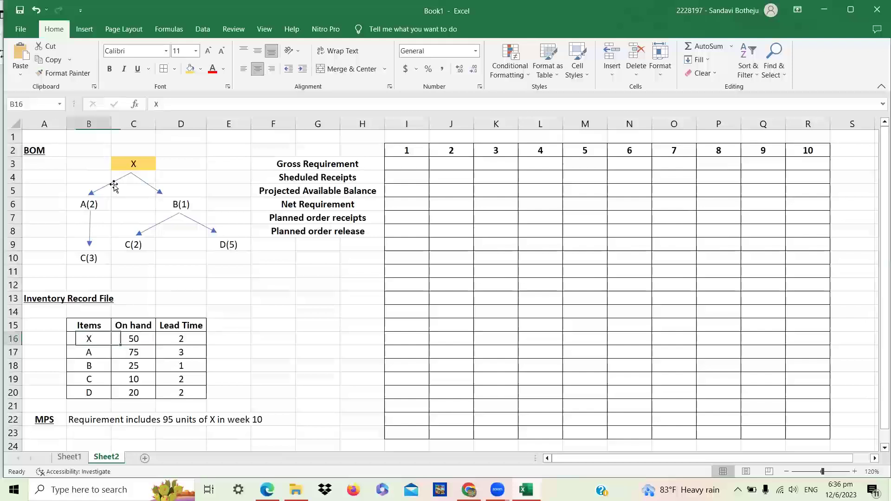
key("Down")
key("Down")
key("Right")
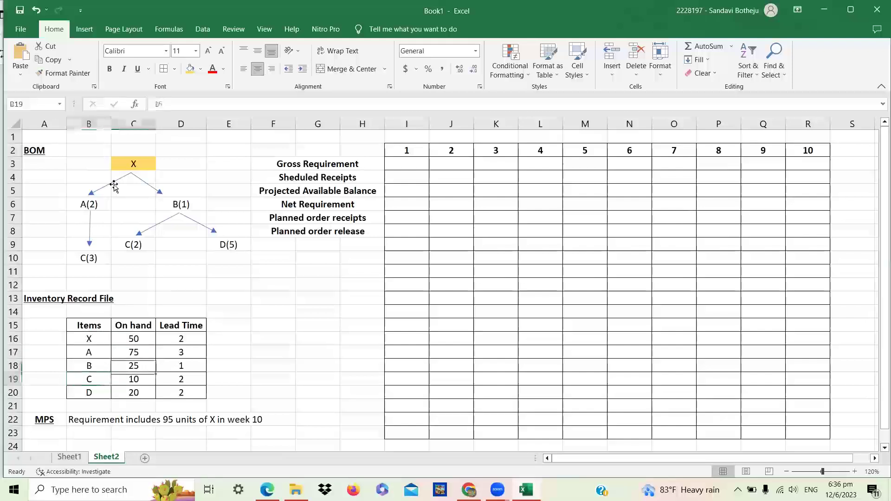
key("Up")
key("Up")
key("Up")
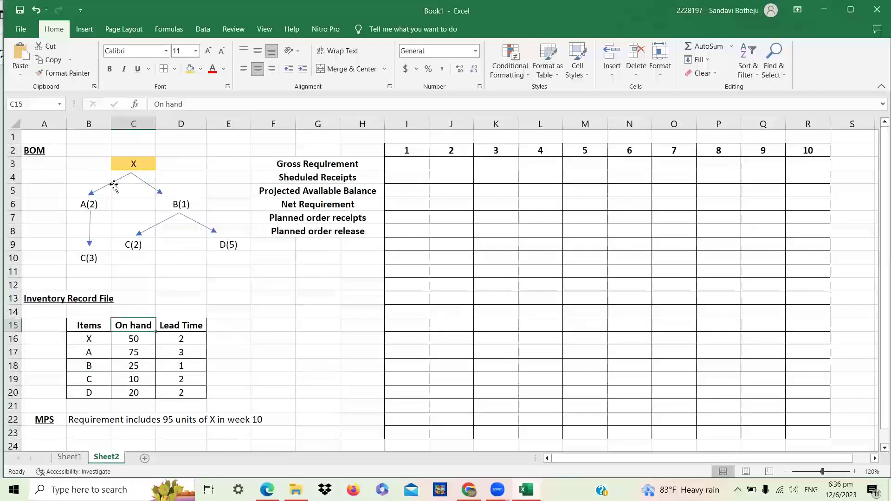
key("Down")
key("Right")
key("Down")
key("Up")
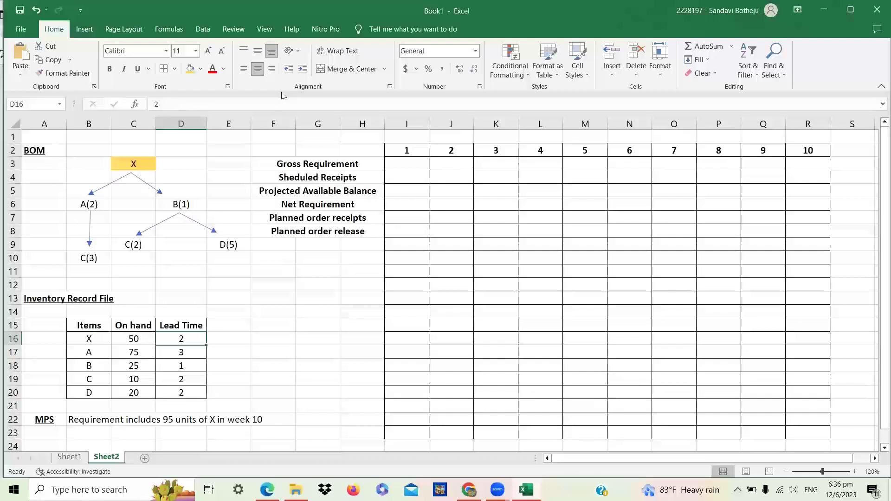
left_click(44, 422)
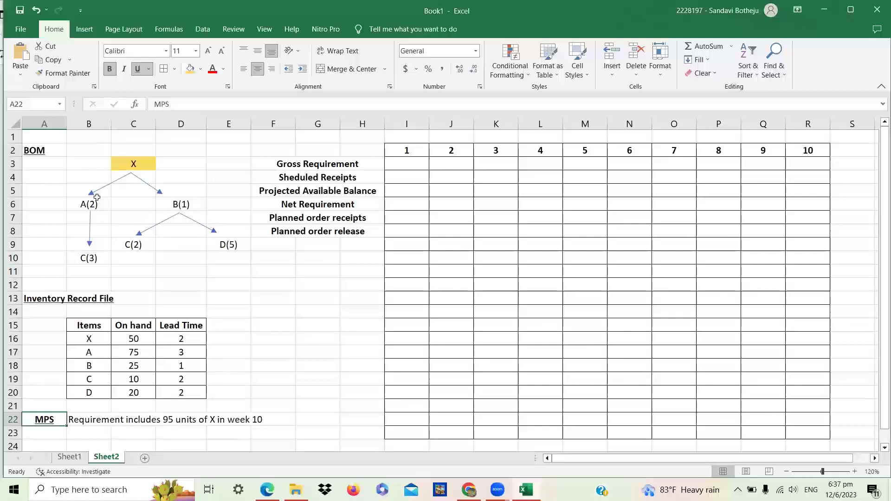
Label the MRP grid X in H2 and enter a gross requirement of 95 for week 10 in R3.
left_click(370, 146)
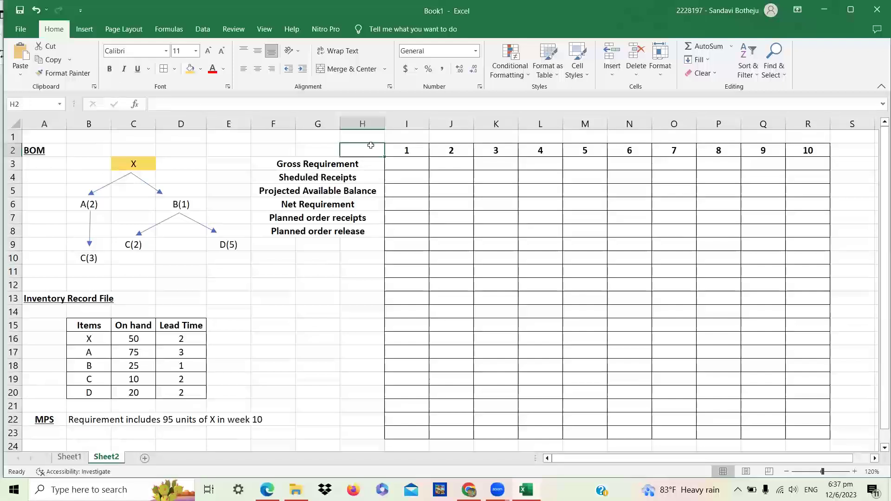
type("X")
left_click(415, 203)
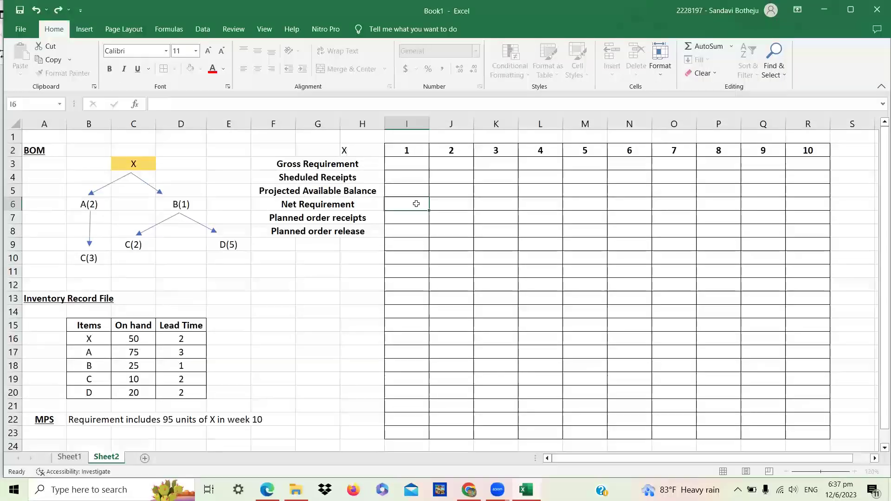
left_click(417, 165)
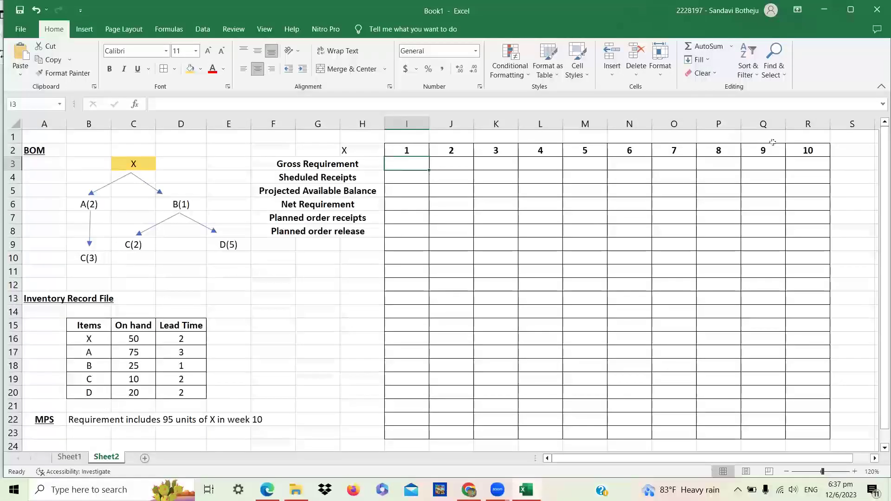
left_click(807, 164)
type("95")
key("Return")
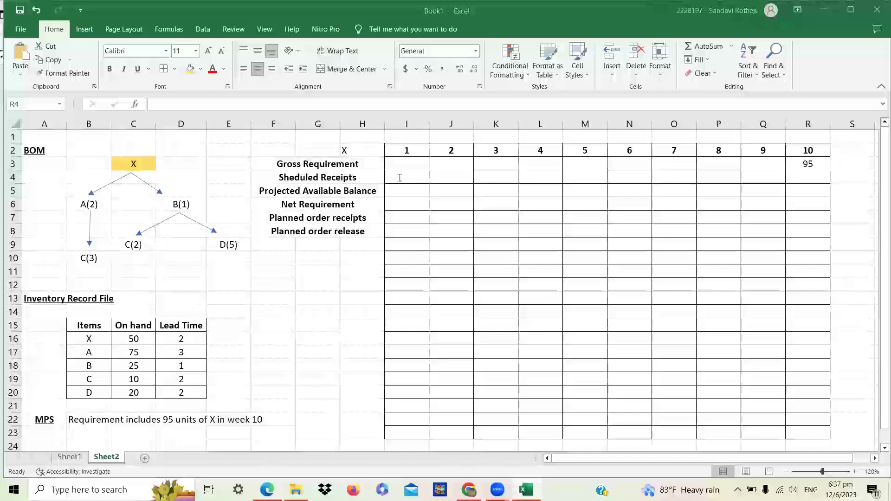
Compare the PDF definitions of gross requirements, scheduled receipts and projected available balance with the matching rows of X's grid in Excel.
key("alt+Tab")
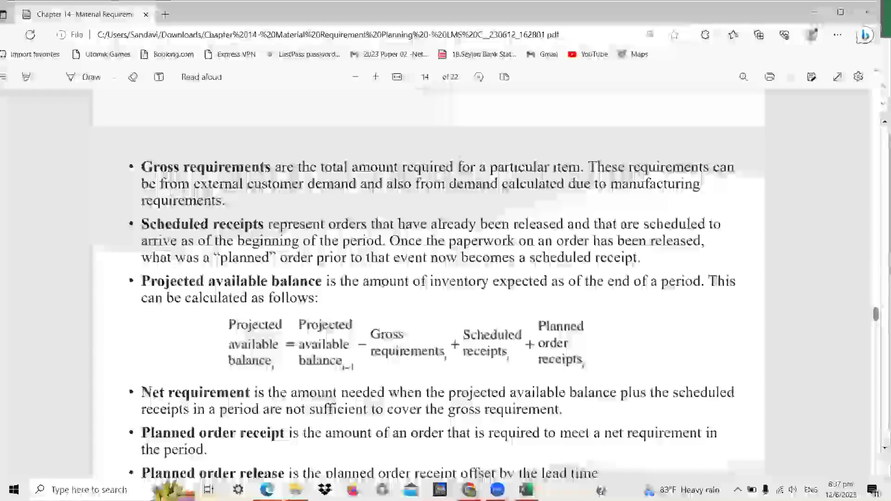
key("alt+Tab")
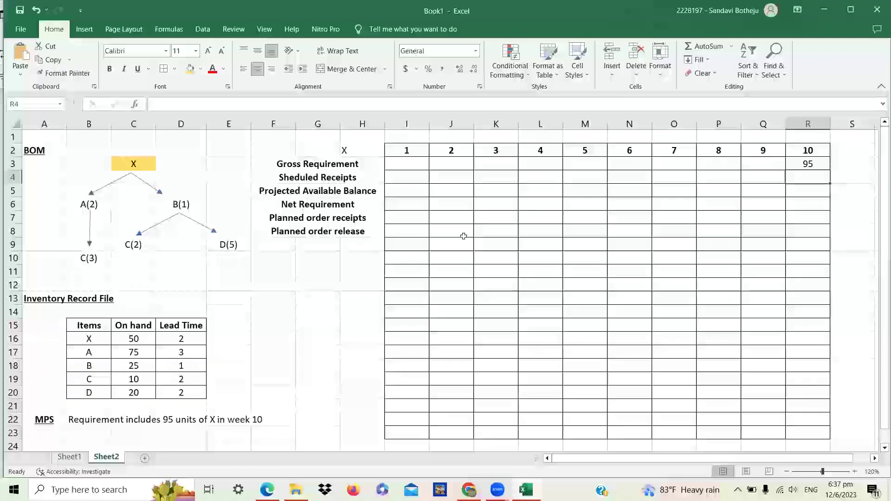
left_click(391, 170)
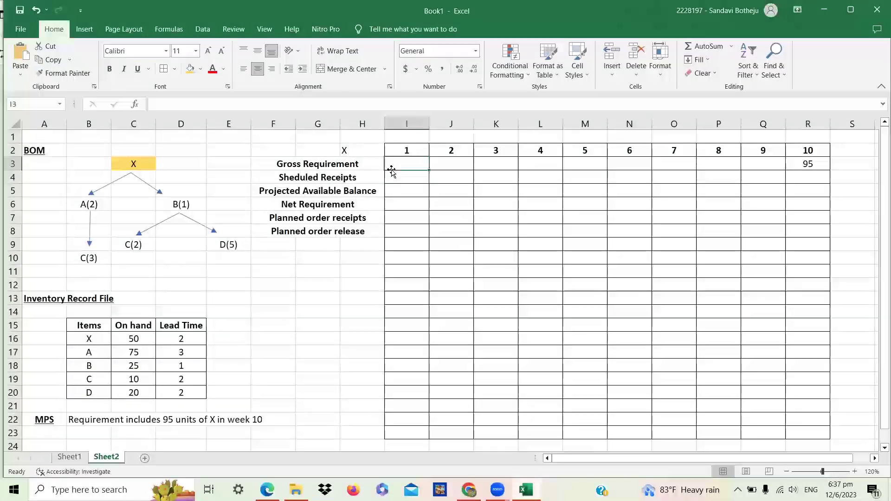
left_click(799, 164)
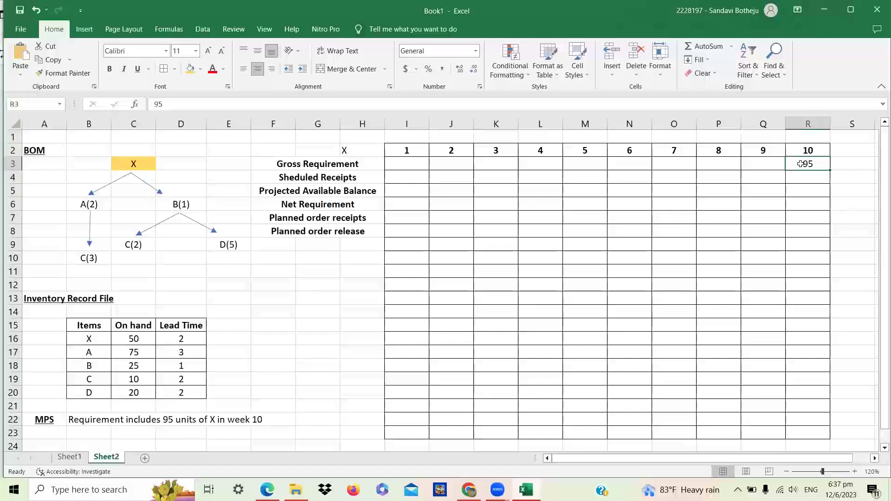
left_click(626, 176)
left_click(360, 176)
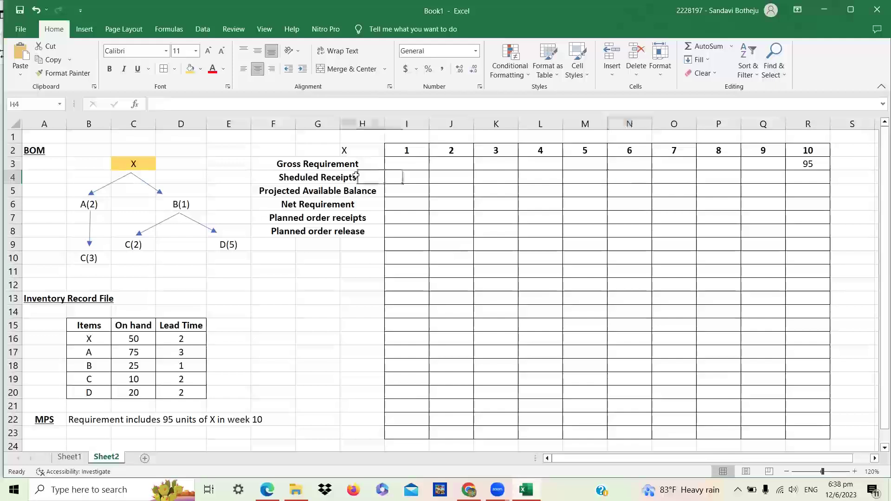
key("alt+Tab")
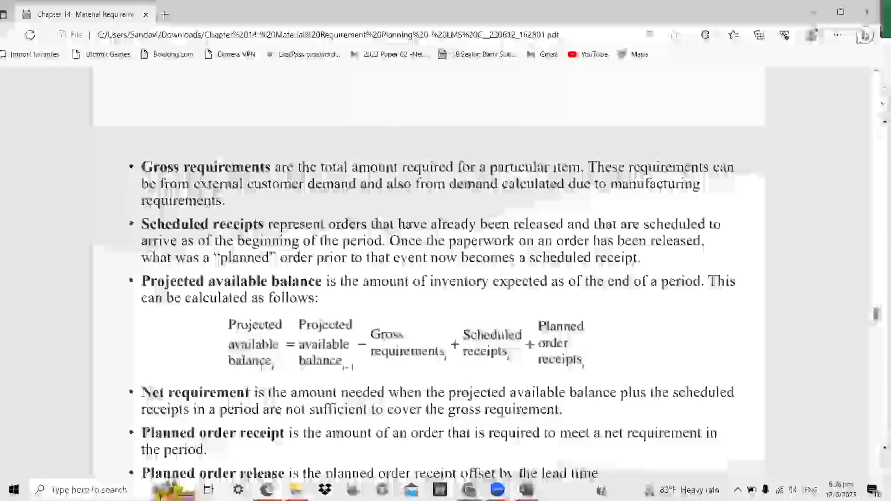
key("alt+Tab")
left_click(438, 310)
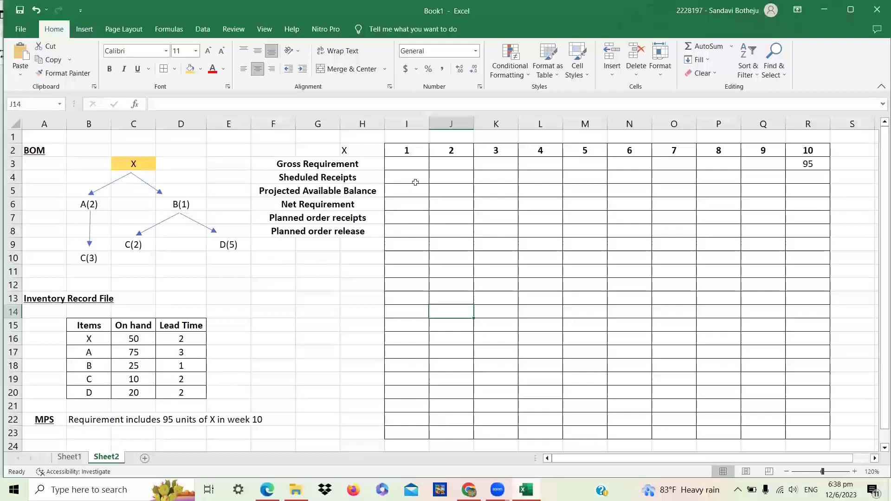
left_click(416, 179)
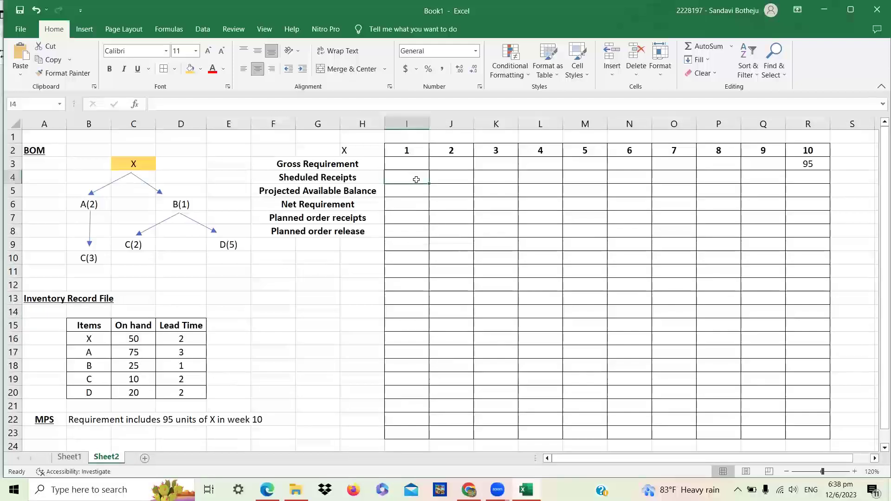
left_click(411, 194)
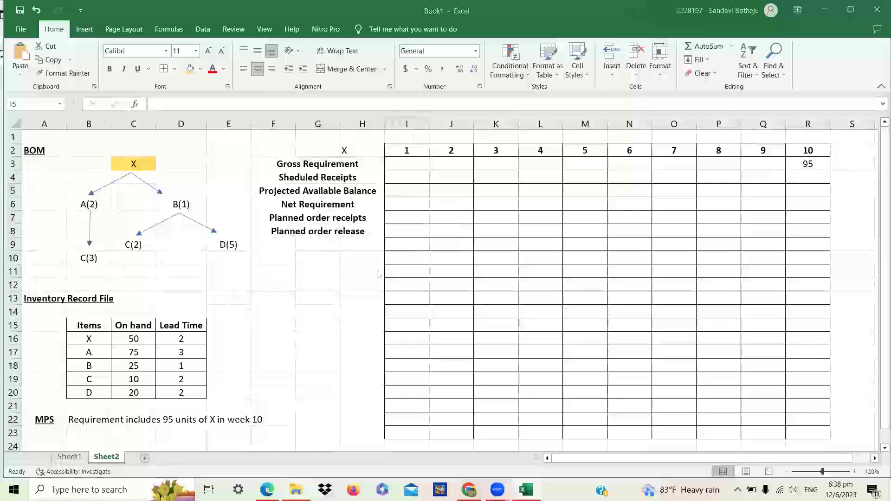
left_click(295, 490)
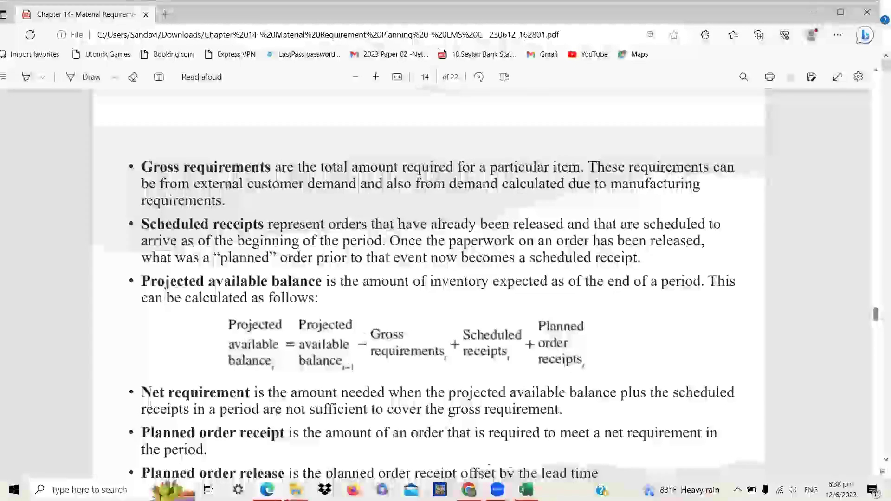
key("alt+Tab")
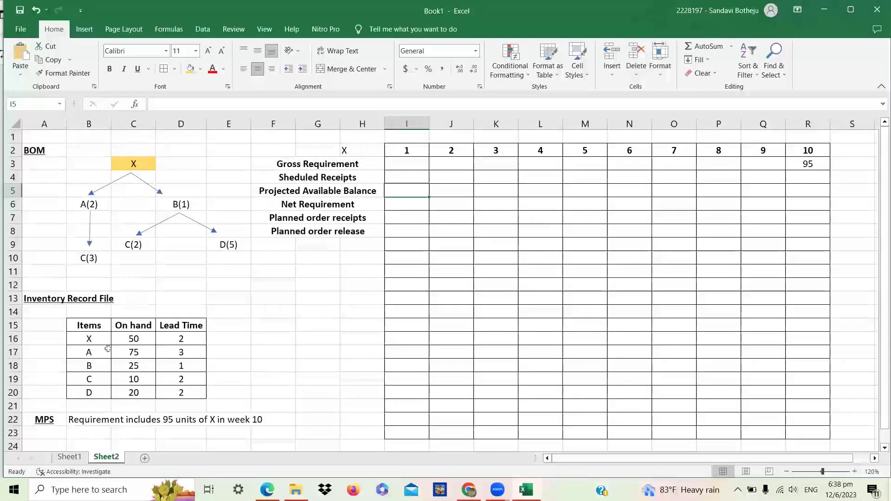
Enter X's on-hand stock of 50 as the projected available balance for weeks 1 to 9 in I5:Q5.
left_click(141, 336)
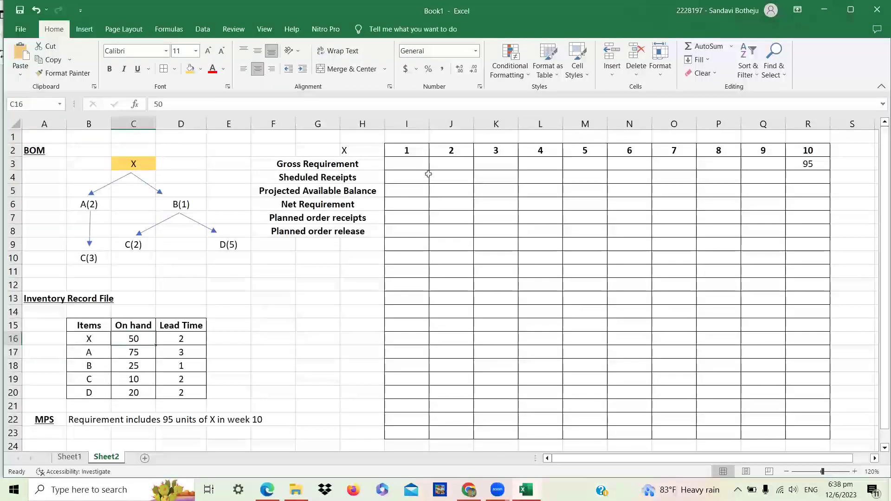
left_click(405, 187)
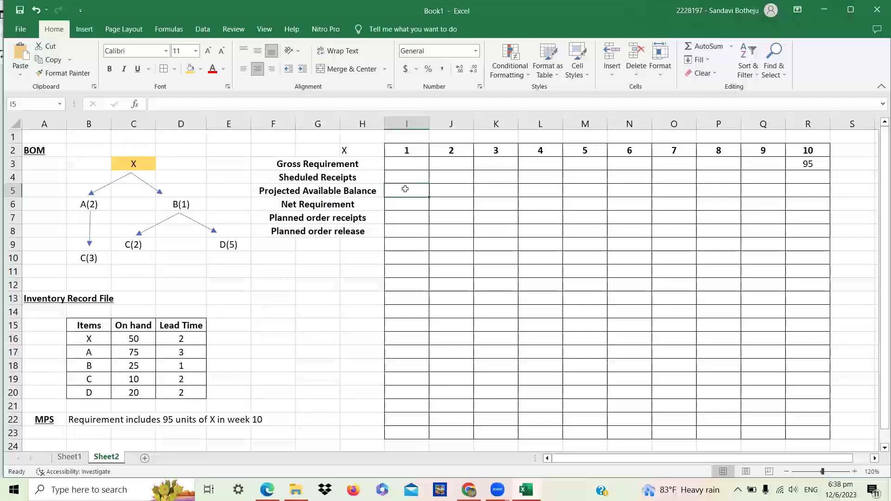
type("50")
key("Tab")
type("50")
key("Tab")
type("50")
key("Tab")
type("50")
key("Tab")
type("50")
key("Tab")
type("50")
key("Tab")
type("50")
key("Tab")
type("50")
key("Tab")
type("50")
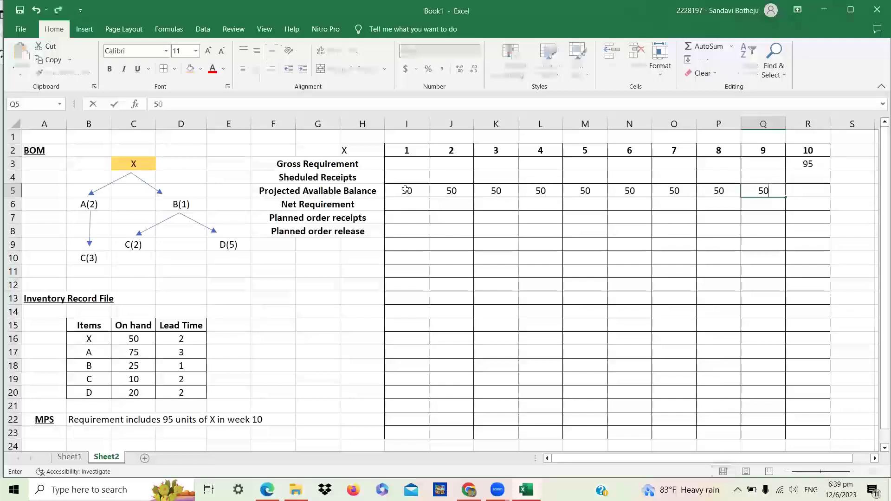
key("Tab")
type("50")
key("Escape")
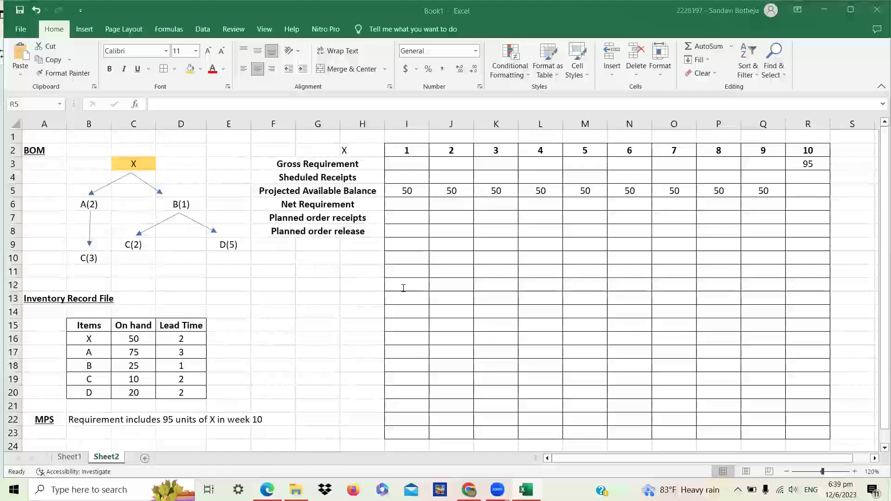
Compare the projected available balance formula in the Chapter 14 PDF with X's weekly balances in Excel.
key("alt+Tab")
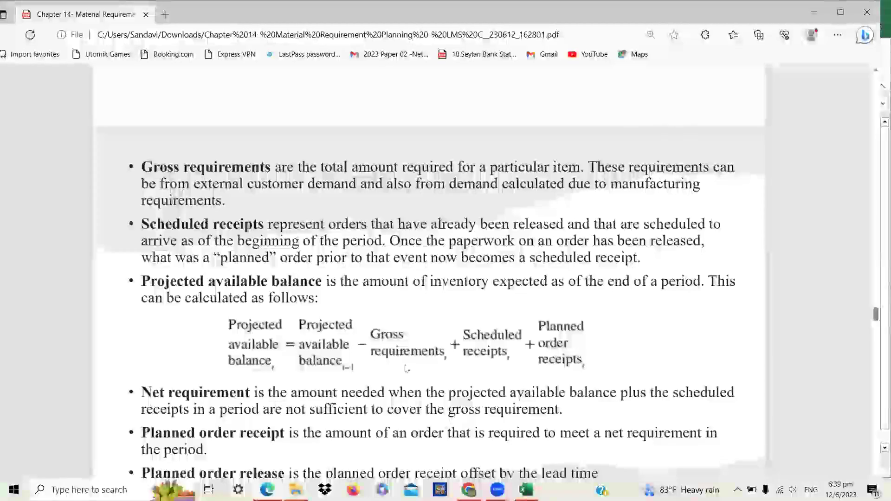
left_click(525, 489)
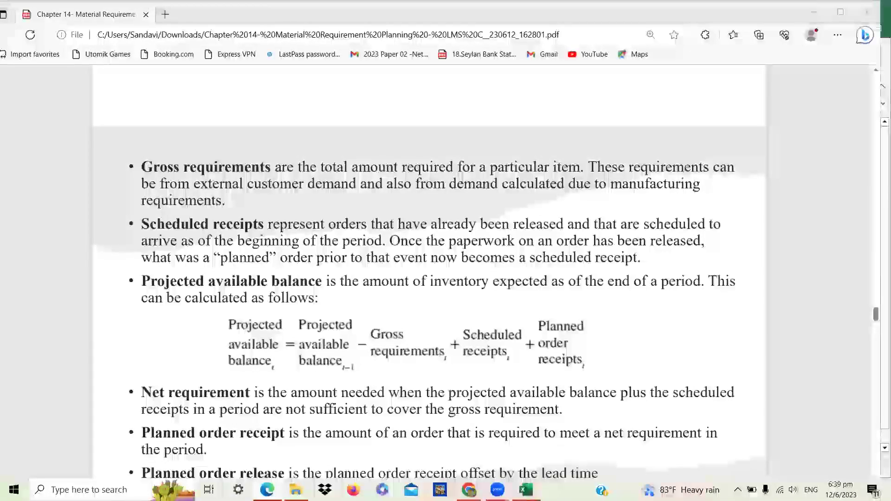
left_click(177, 307)
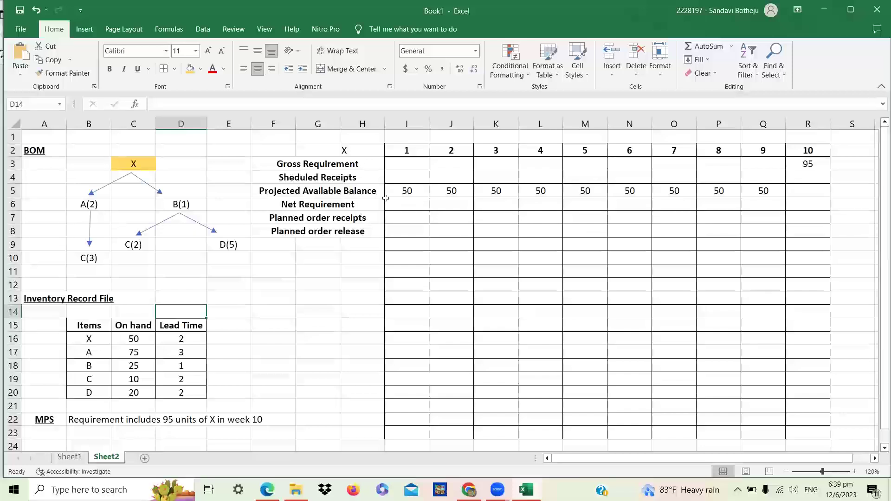
left_click(410, 191)
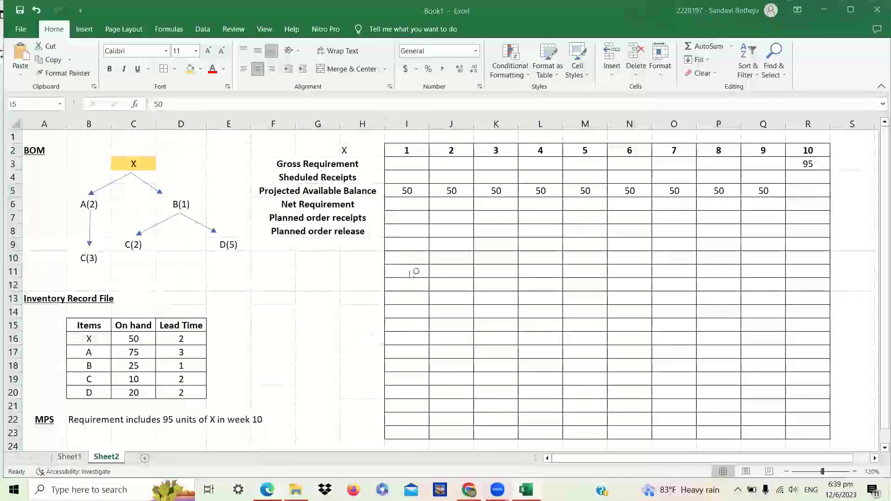
key("alt+Tab")
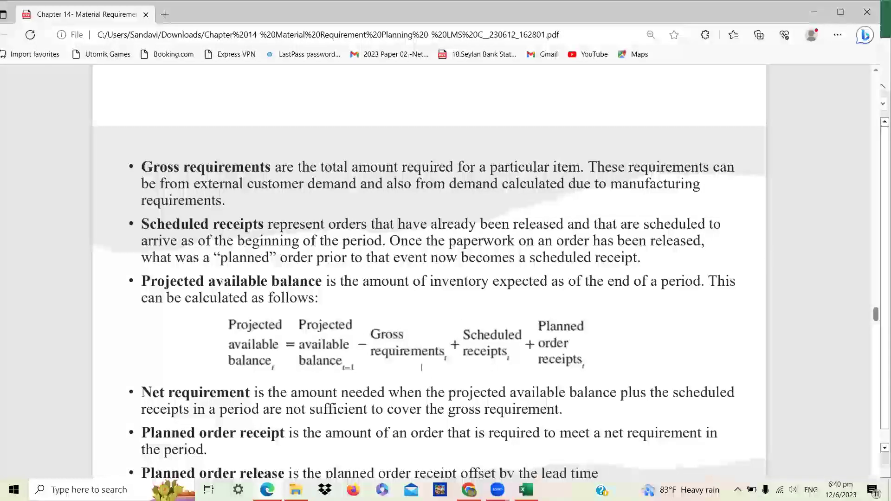
scroll(364, 330, "up", 1)
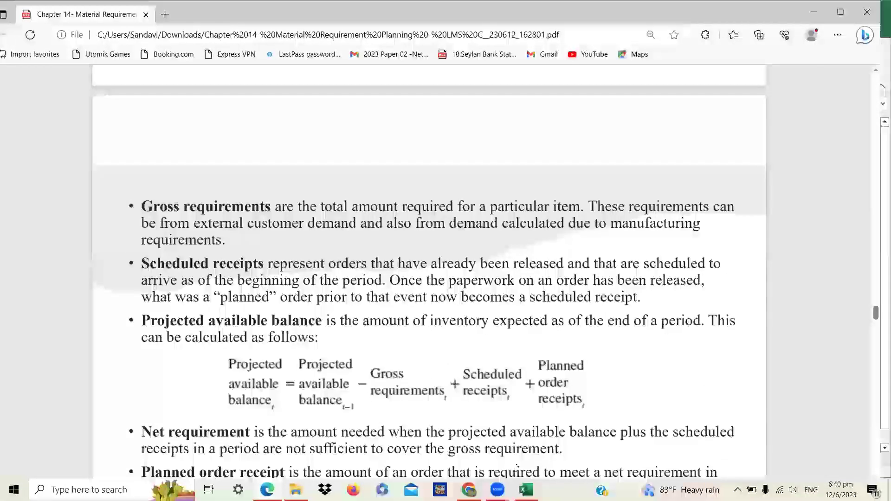
key("alt+Tab")
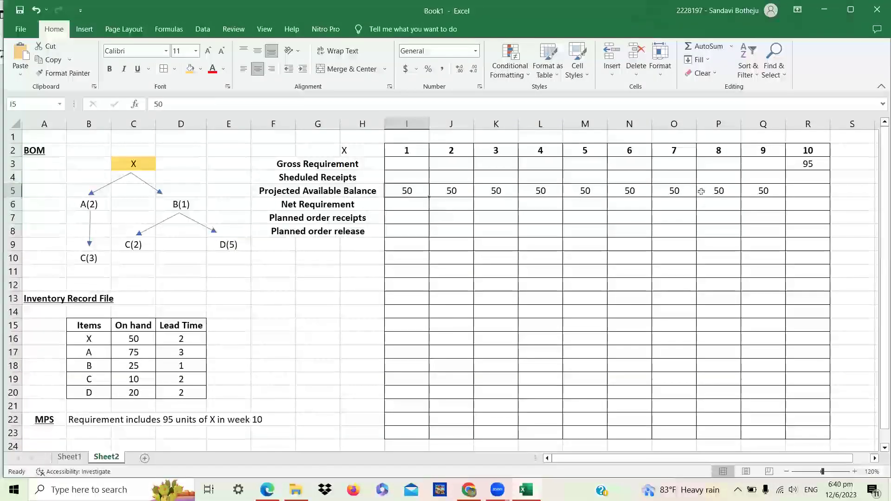
Calculate X's week 10 net requirement in R6 with the formula =R3-Q5.
left_click(806, 207)
left_click(812, 164)
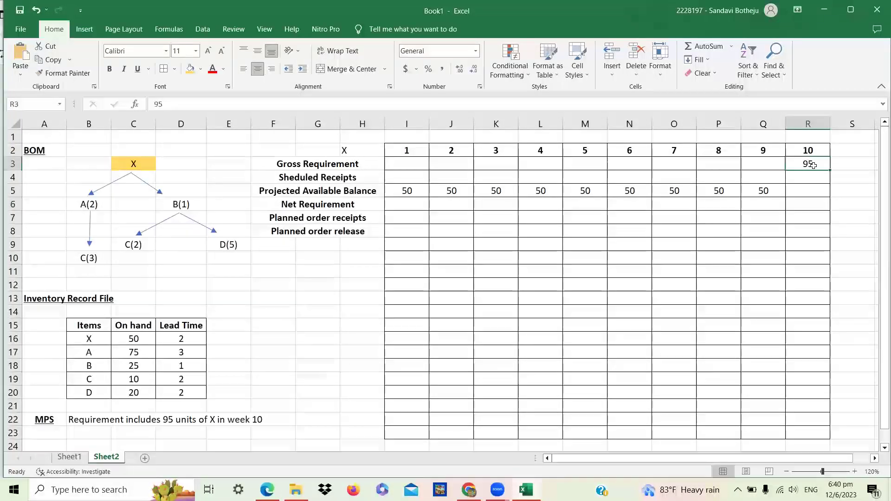
left_click(779, 191)
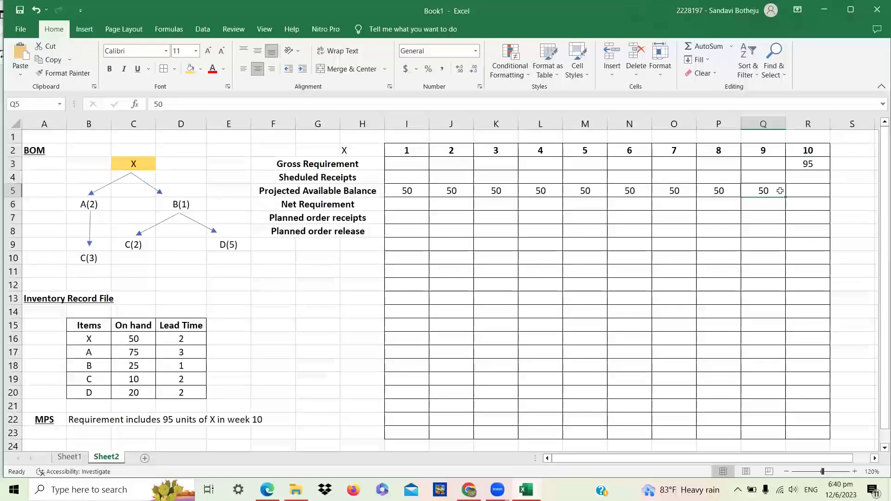
left_click(797, 205)
double_click(797, 206)
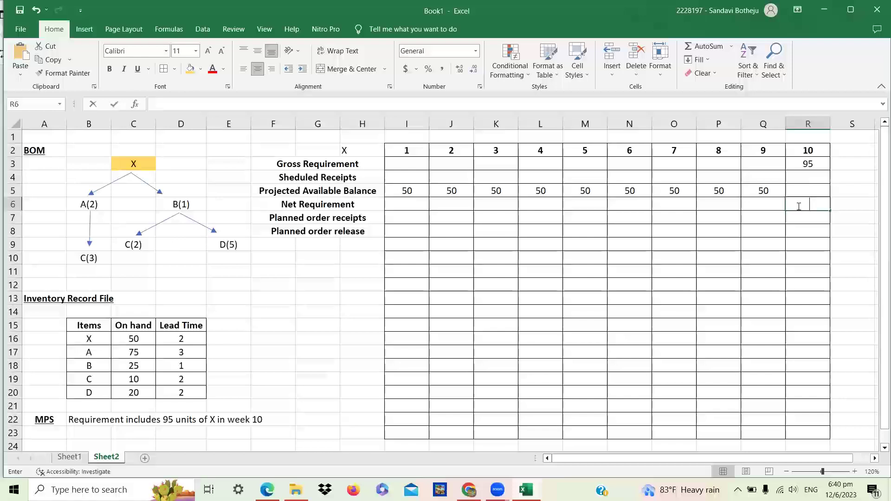
type("=")
left_click(820, 166)
type("-")
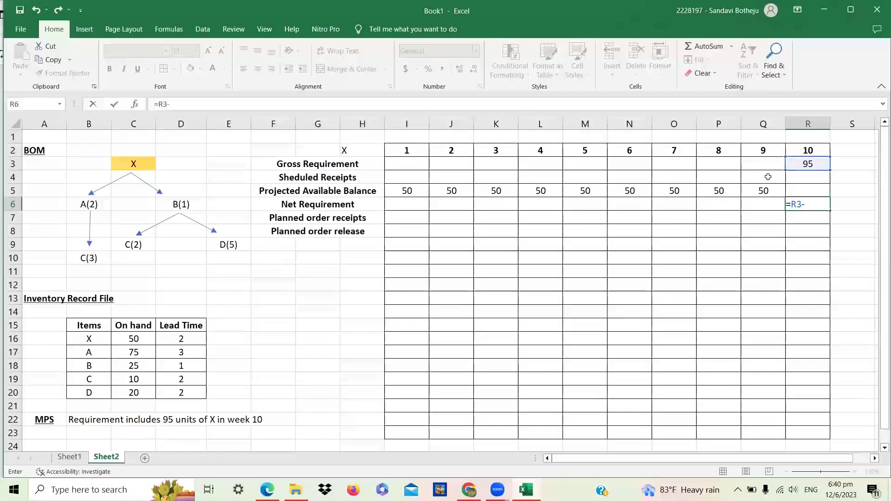
left_click(758, 189)
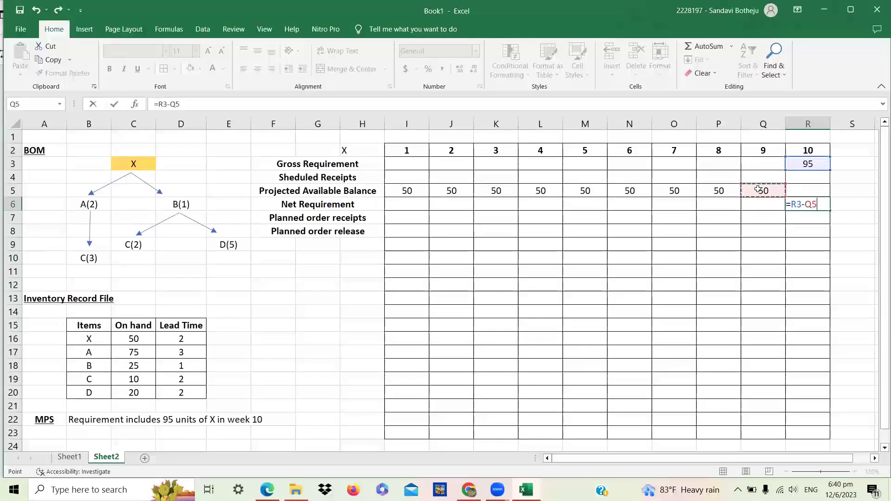
key("Return")
left_click(810, 202)
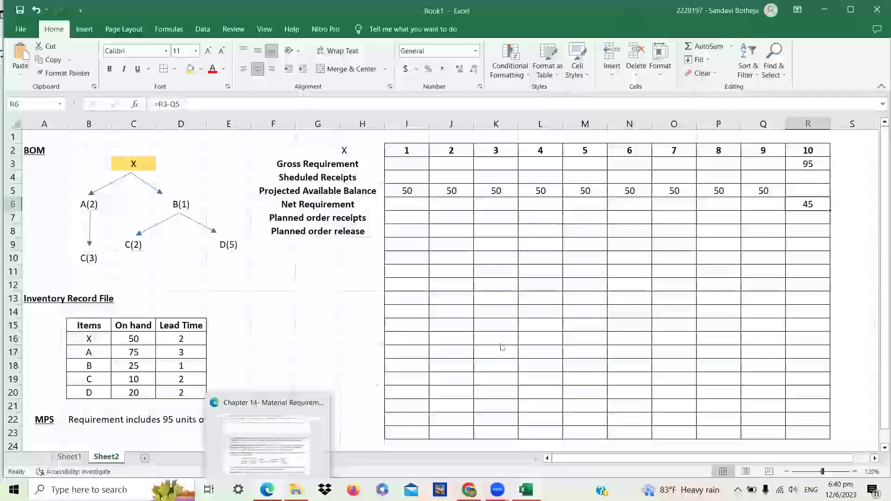
Check the requirement definitions in the PDF, and enter 45 as X's week 10 planned order receipt in R7 in Excel.
left_click(293, 447)
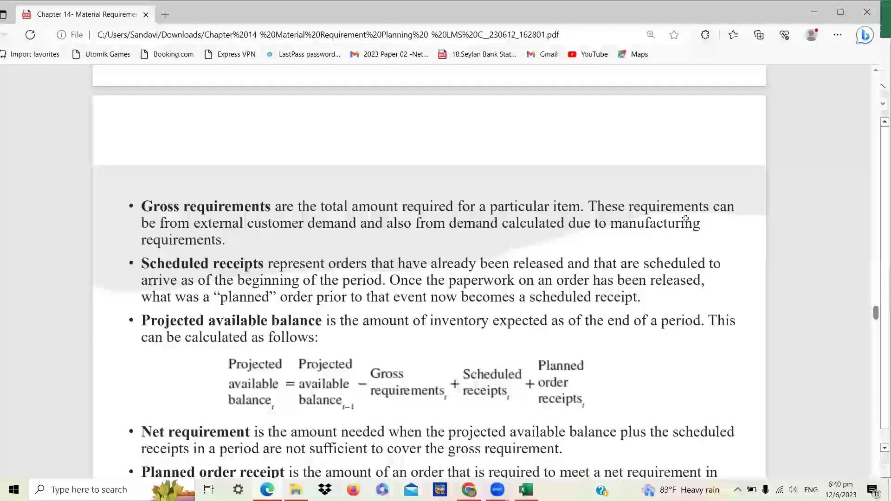
key("alt+Tab")
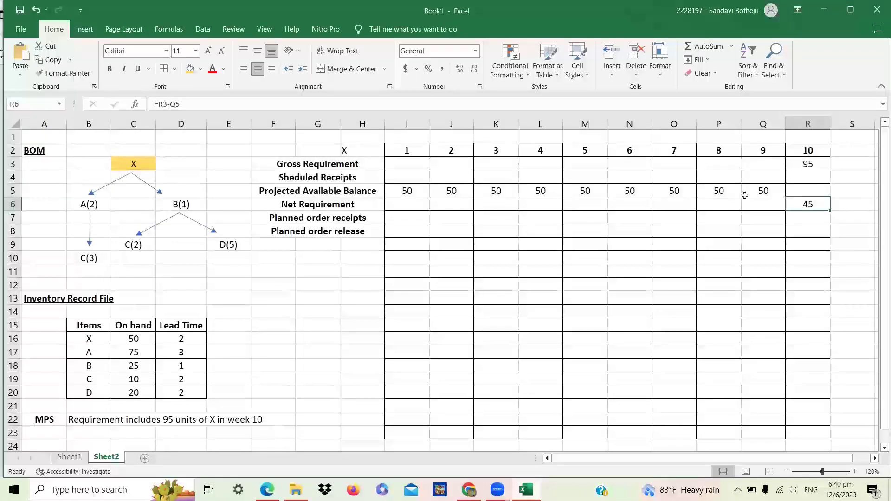
left_click(803, 219)
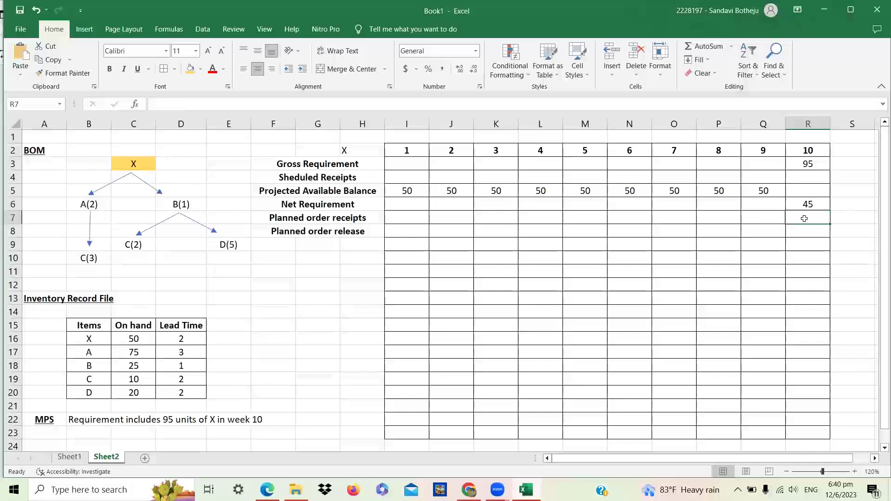
type("45")
key("Return")
left_click(803, 219)
Offset X's planned order receipt by its two-week lead time, entering a planned order release of 45 for week 8 in P8.
left_click(323, 234)
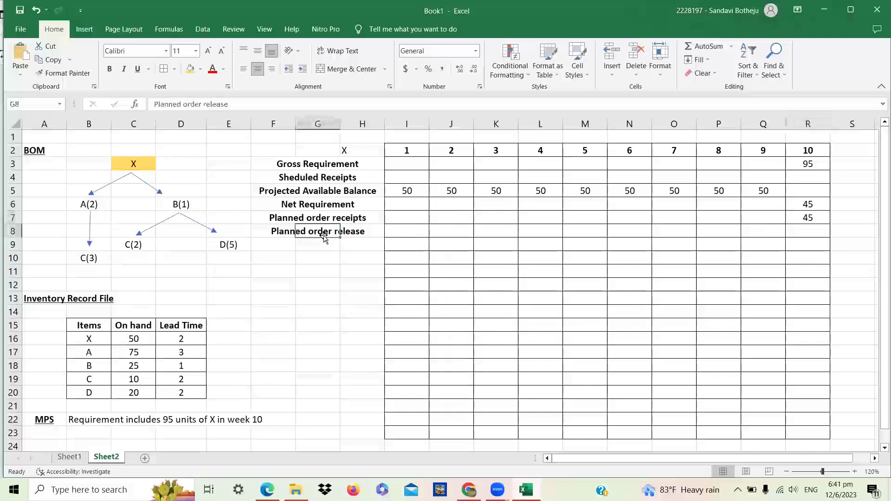
left_click(174, 334)
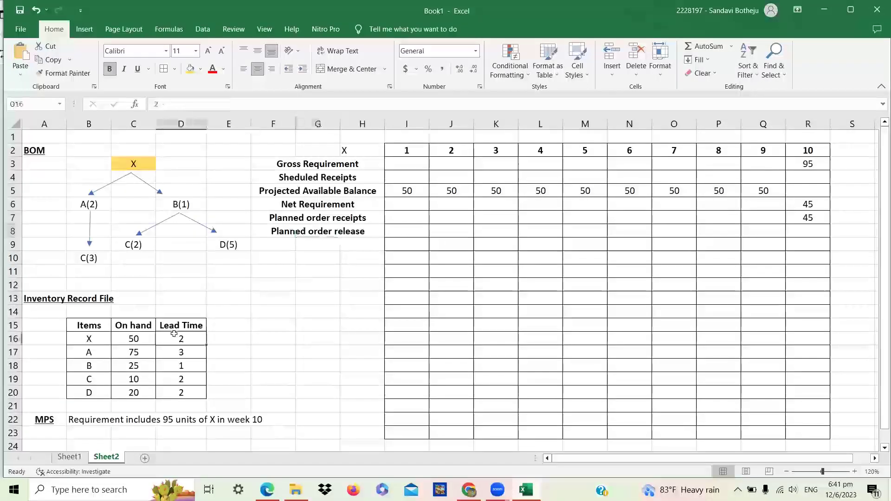
left_click(807, 218)
left_click(755, 233)
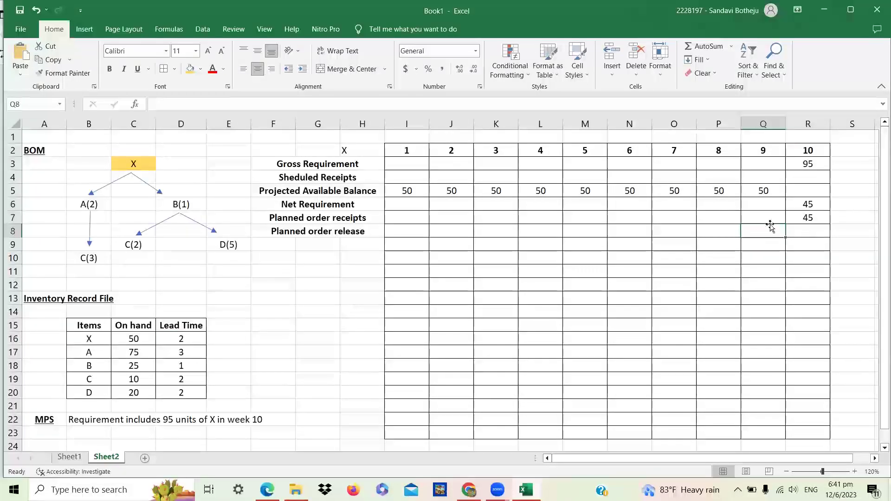
left_click(728, 232)
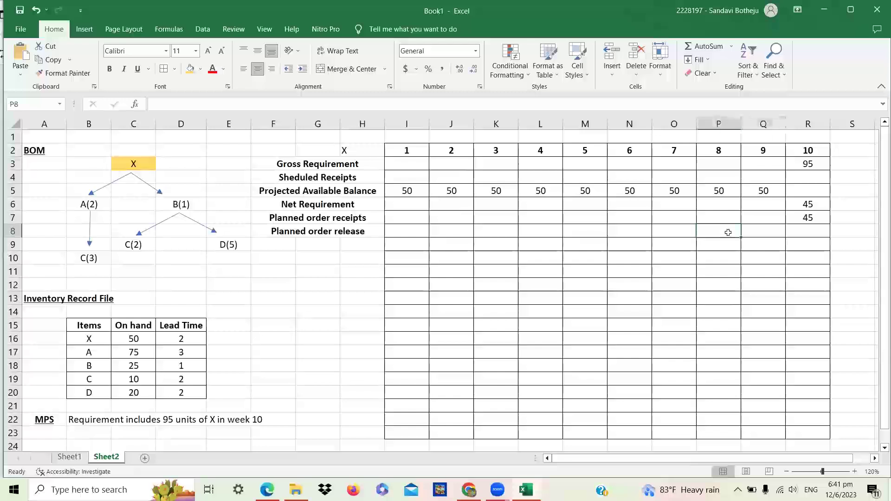
type("45")
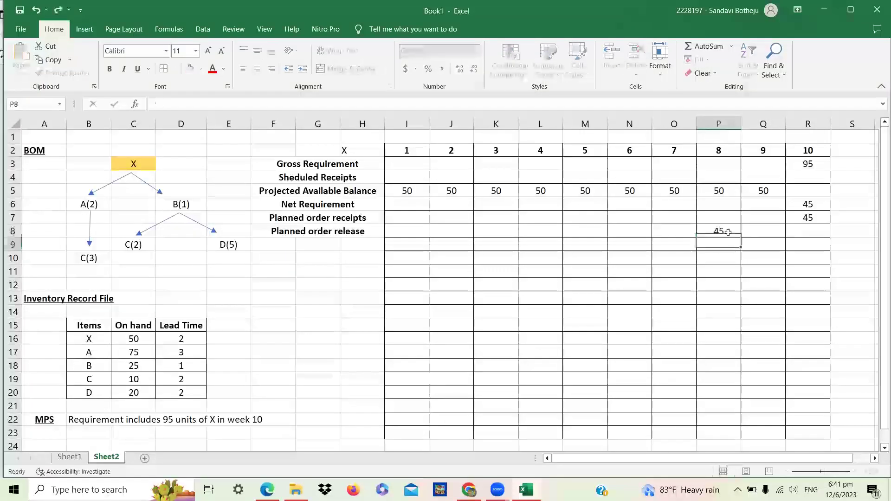
key("Return")
left_click(794, 290)
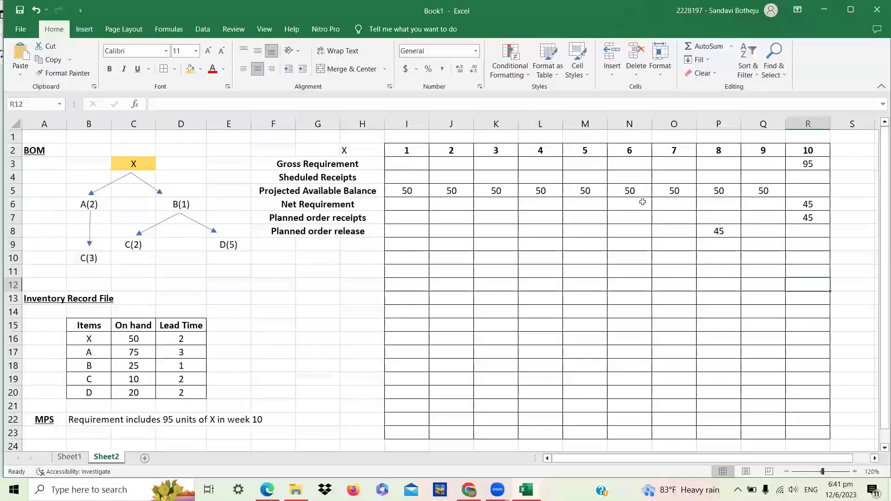
Review X's grid row by row from gross requirement to planned order release, and reread the matching definitions in the PDF.
left_click(809, 161)
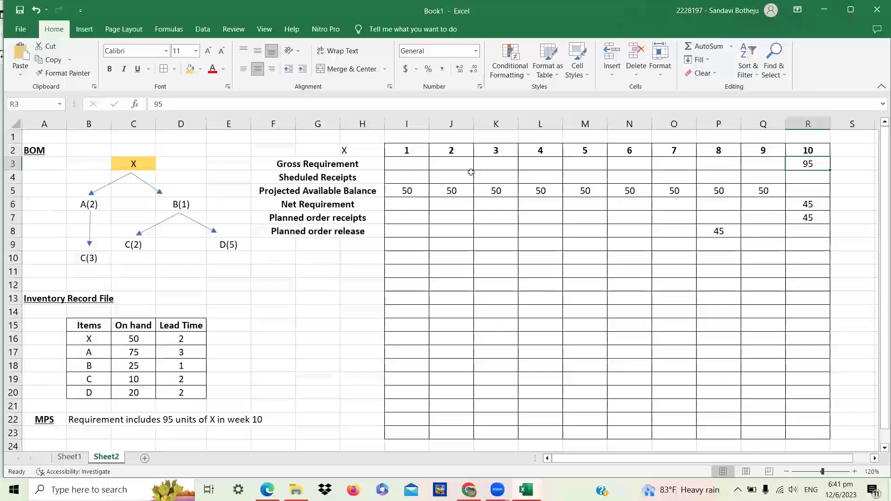
left_click(398, 188)
left_click(448, 190)
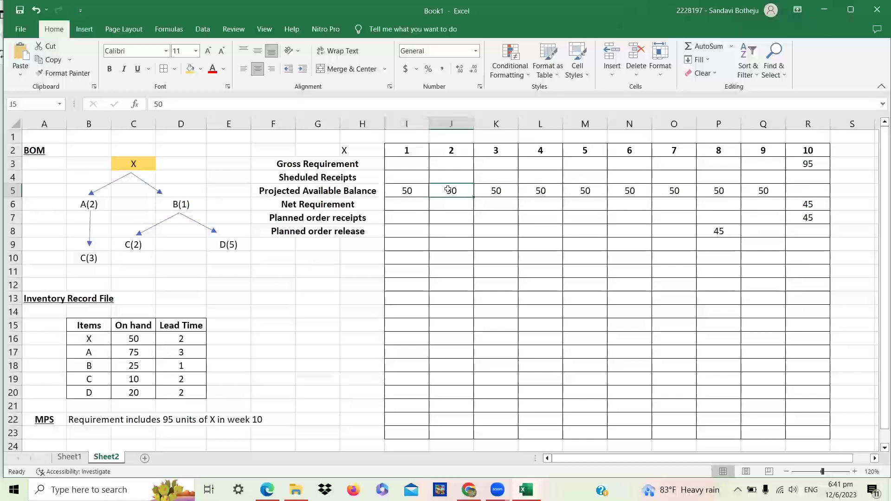
left_click(492, 191)
left_click(541, 191)
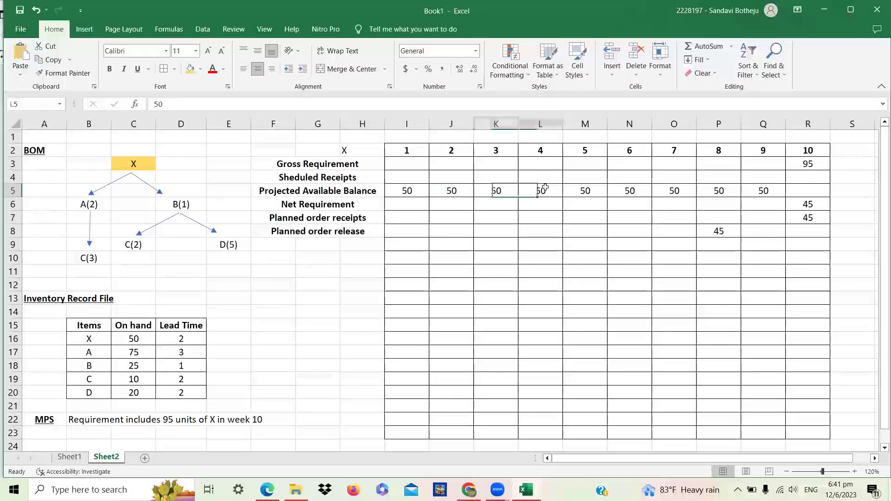
left_click(601, 191)
left_click(751, 191)
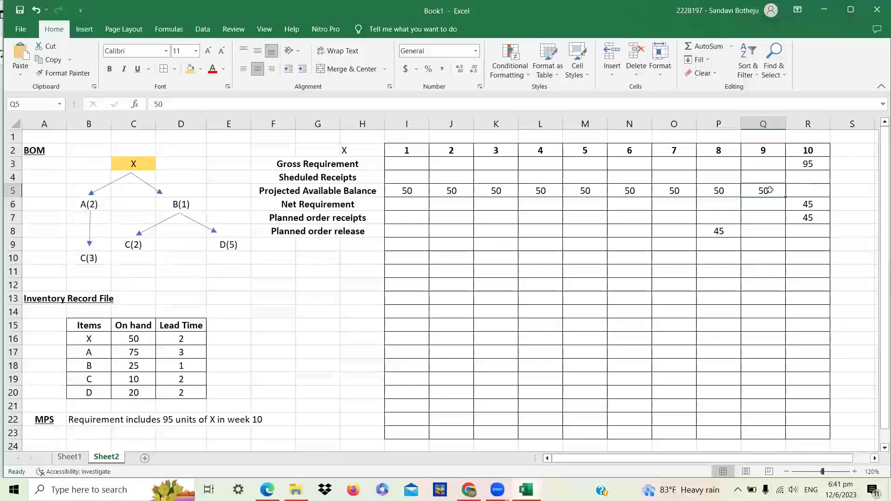
left_click(808, 162)
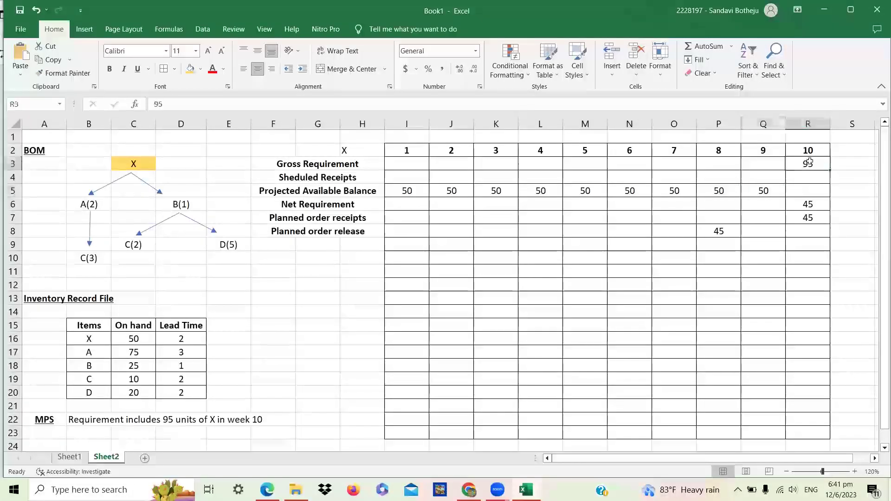
left_click(771, 189)
left_click(792, 202)
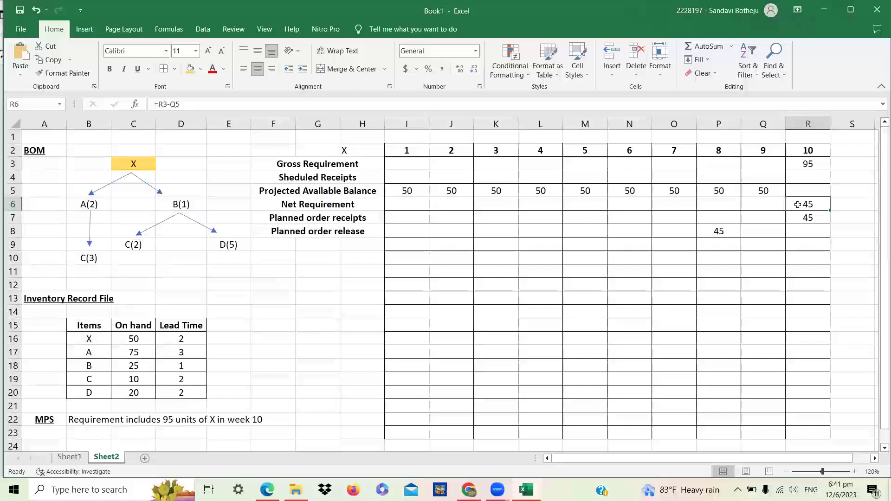
left_click(799, 217)
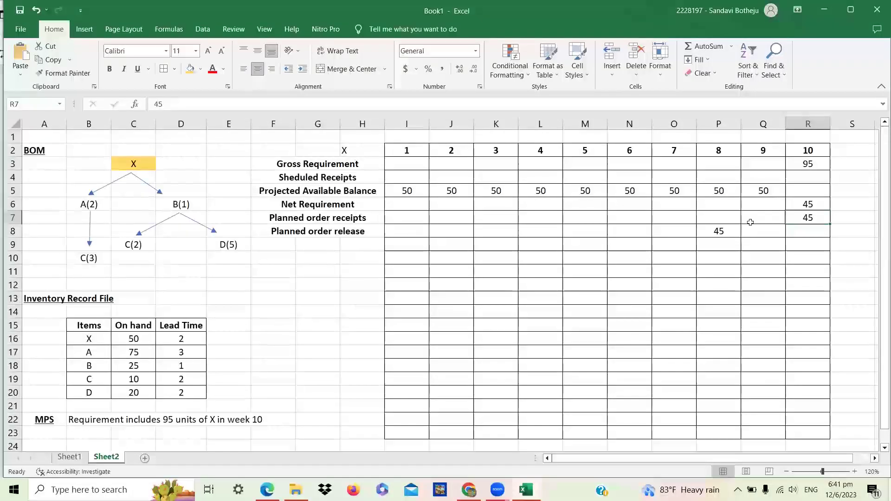
left_click(712, 235)
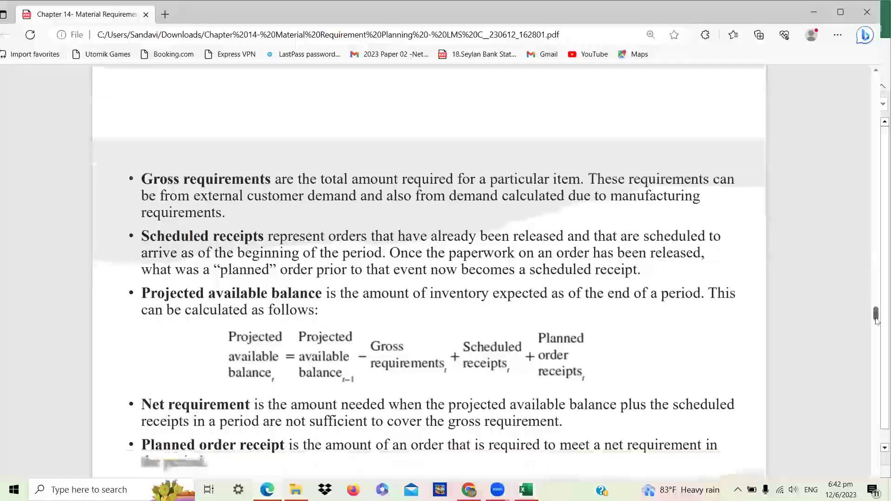
scroll(484, 279, "down", 3)
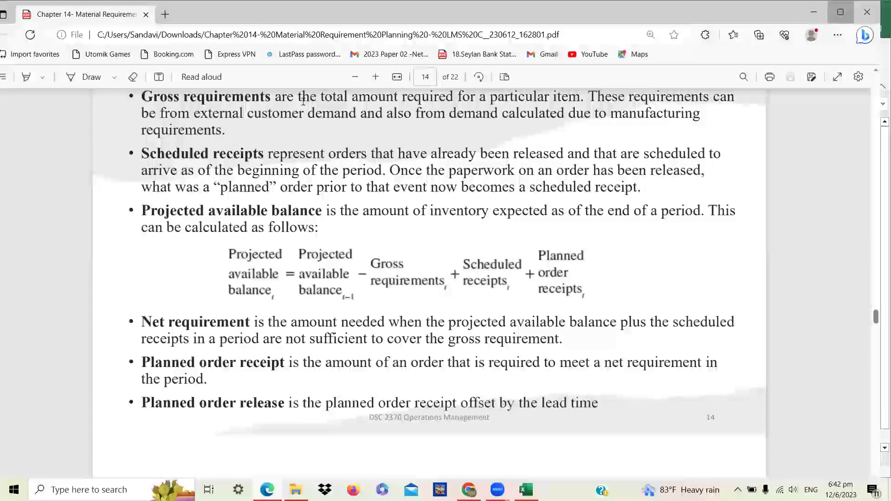
Reread the requirement and planned order definitions in the PDF and compare them with X's grid in Excel.
key("super+Up")
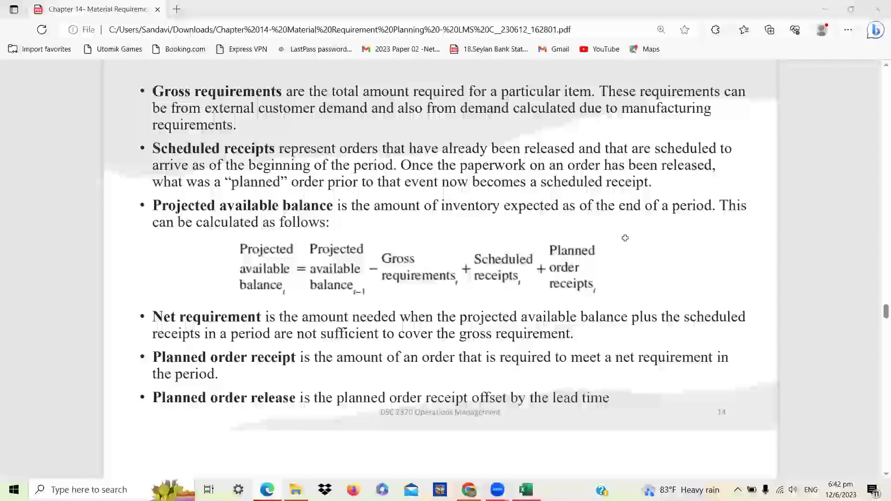
key("alt+Tab")
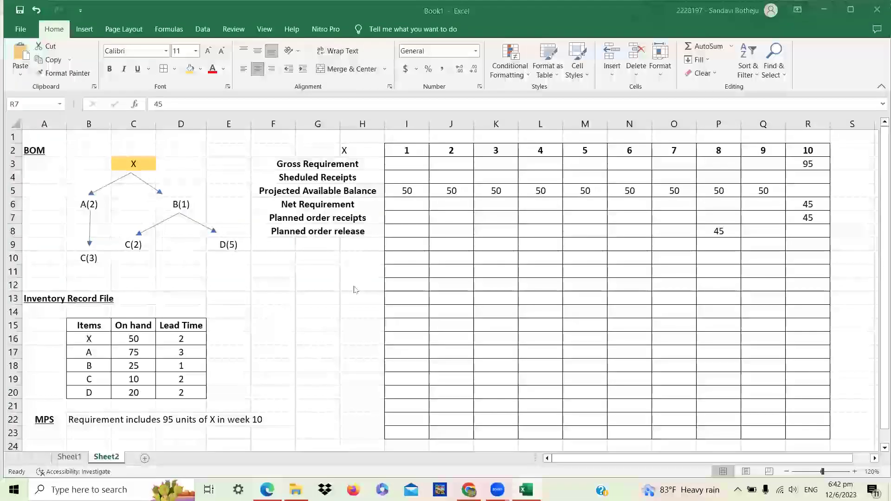
key("alt+Tab")
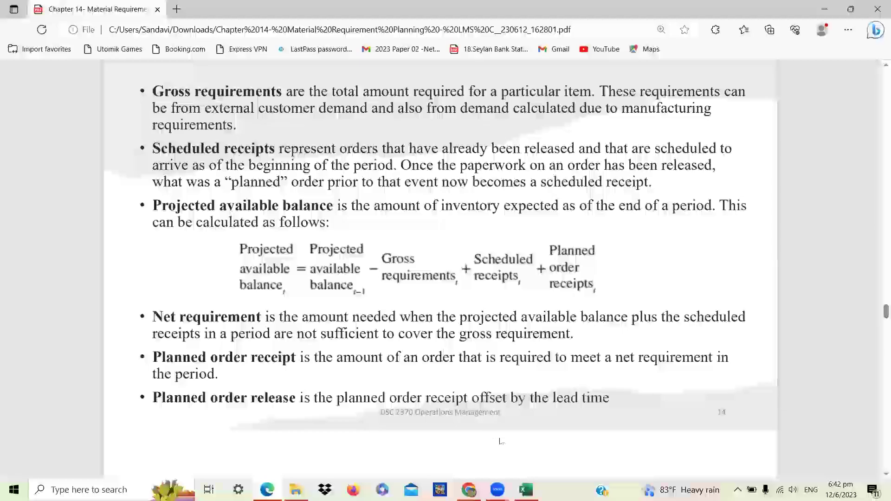
key("alt+Tab")
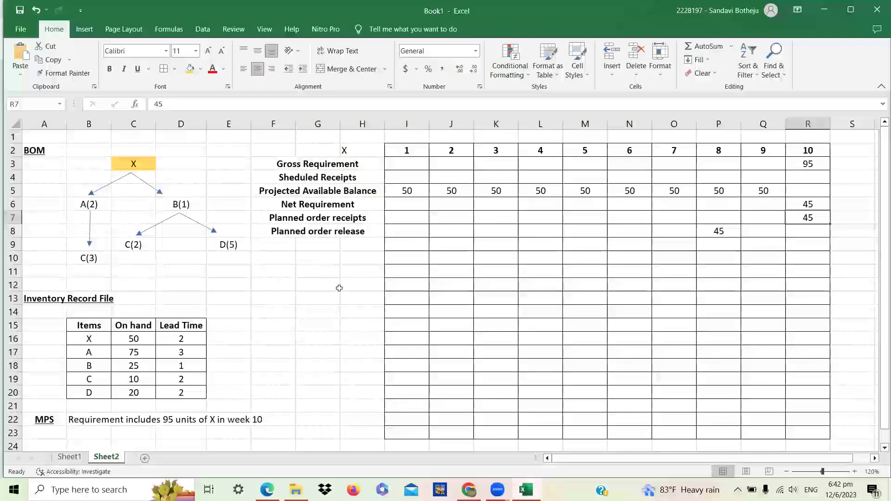
left_click(339, 287)
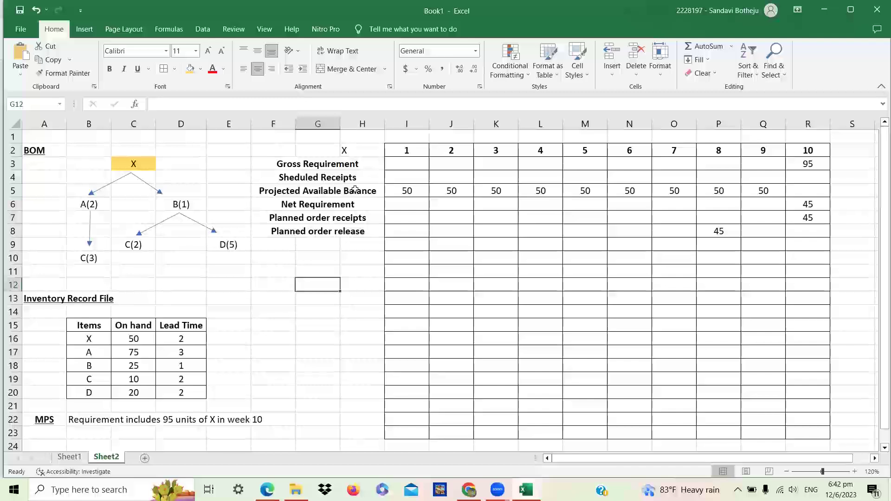
Check X's on-hand stock and its BOM components A and B, and label the next grid block A in H10.
left_click(134, 339)
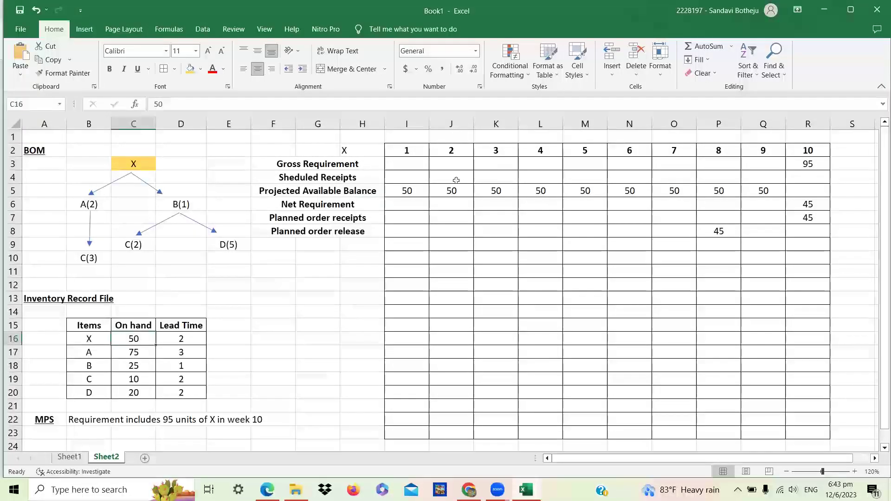
left_click(119, 165)
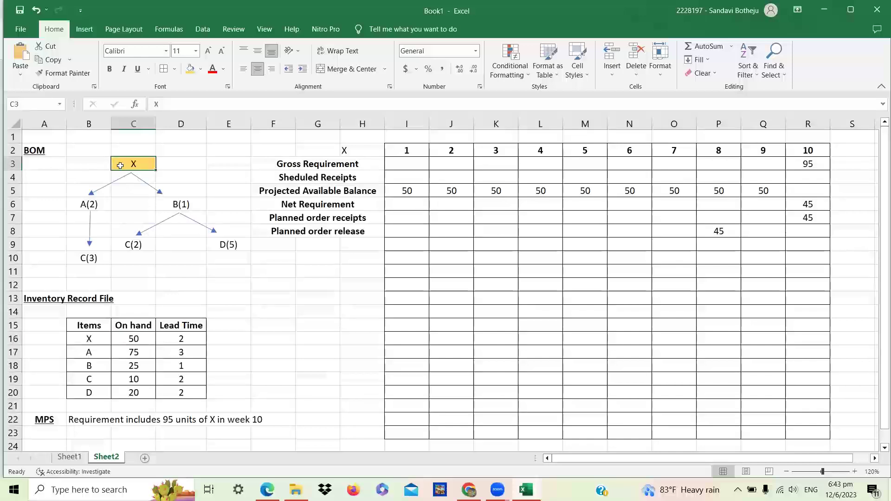
left_click(95, 203)
left_click(182, 200)
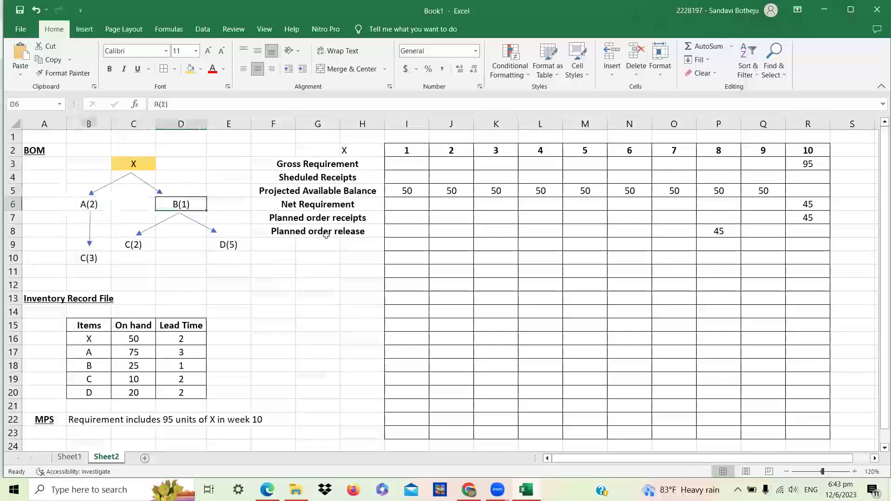
left_click(345, 255)
type("A")
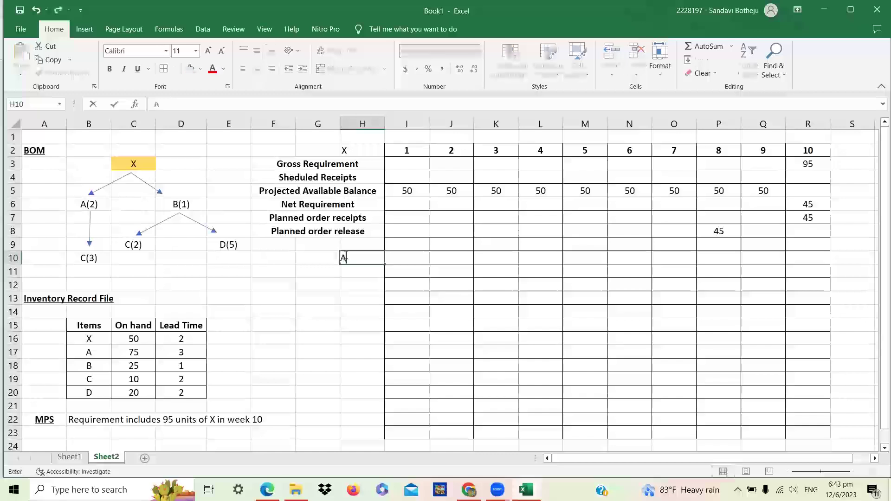
left_click(342, 319)
Copy X's six row labels, from gross requirement to planned order release, into A's block starting at F11.
left_click_drag(324, 163, 325, 217)
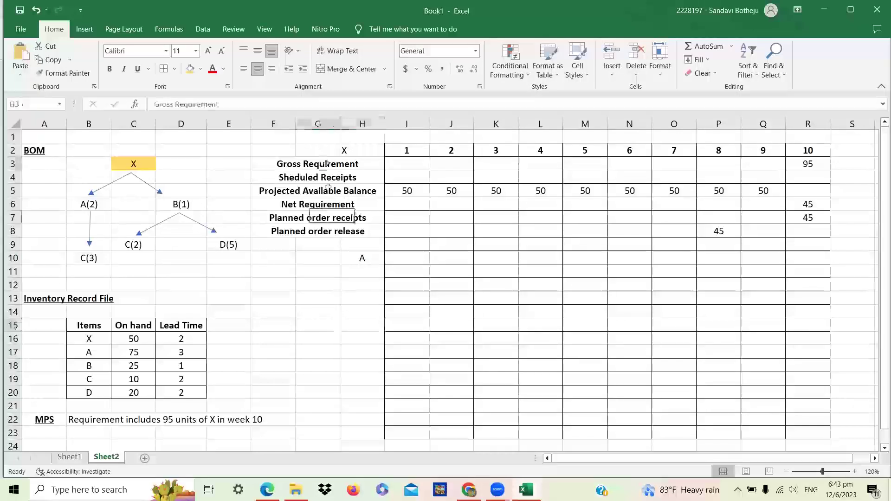
left_click_drag(289, 163, 352, 231)
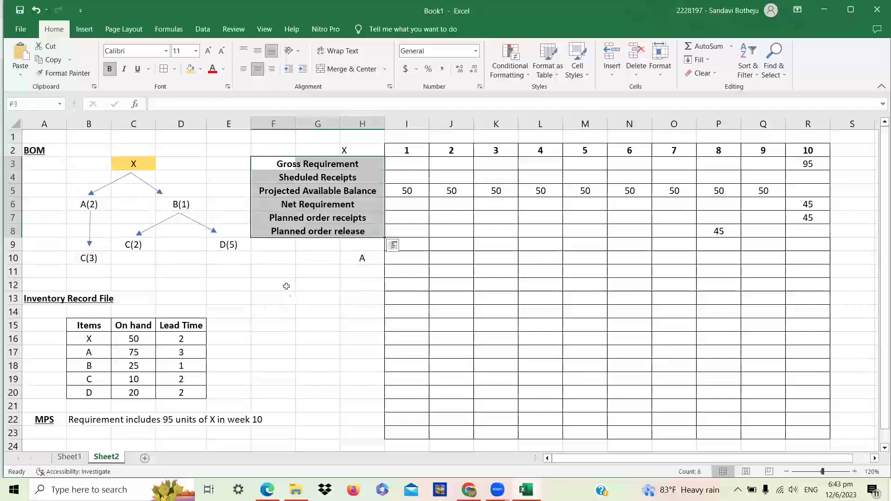
key("ctrl+c")
left_click(285, 273)
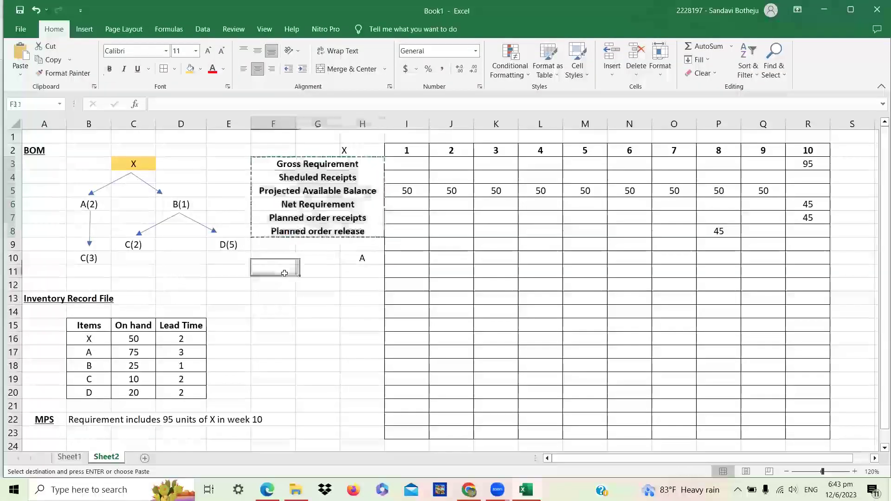
key("ctrl+v")
left_click(312, 327)
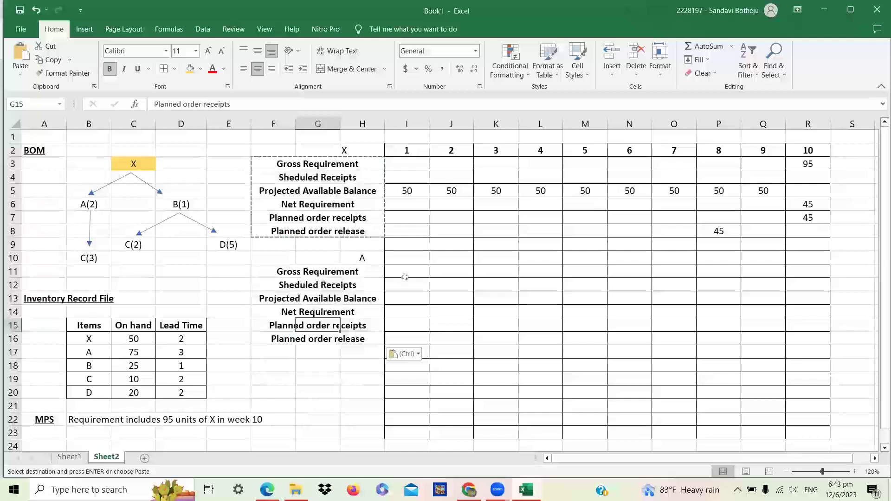
Compare X's week 10 gross requirement, A's BOM quantity and X's week 8 planned order release to determine A's demand.
left_click(404, 274)
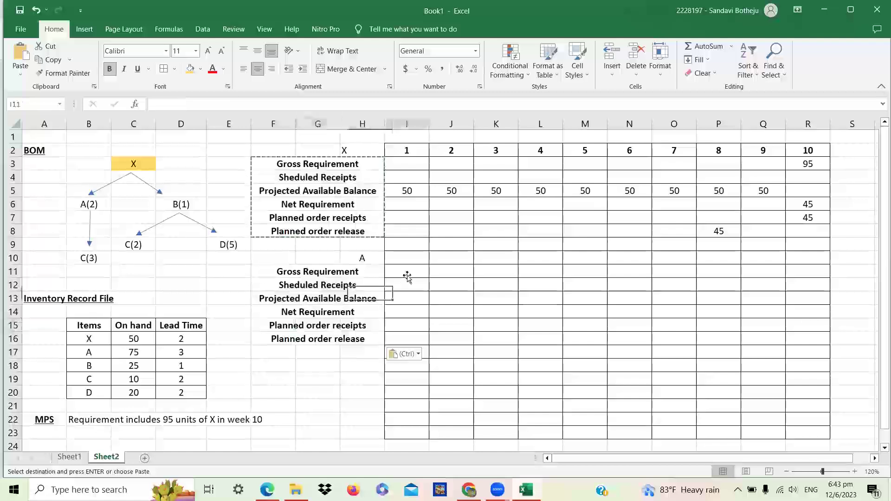
left_click(375, 258)
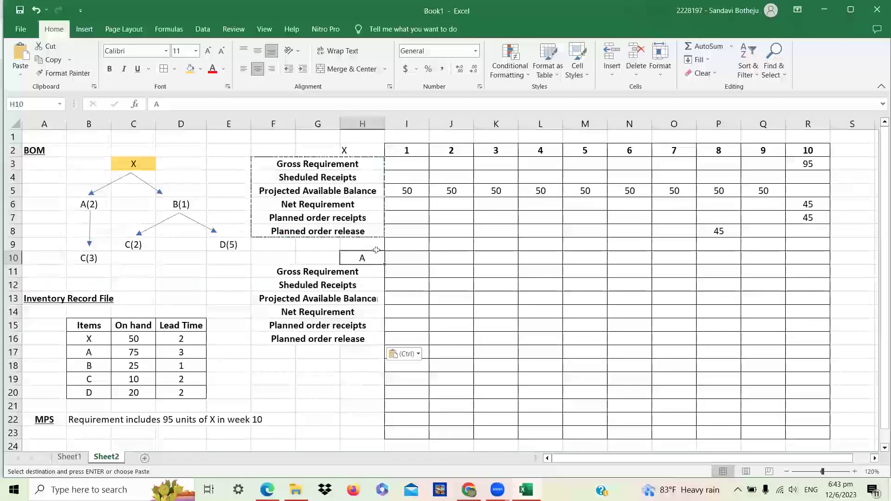
left_click(805, 164)
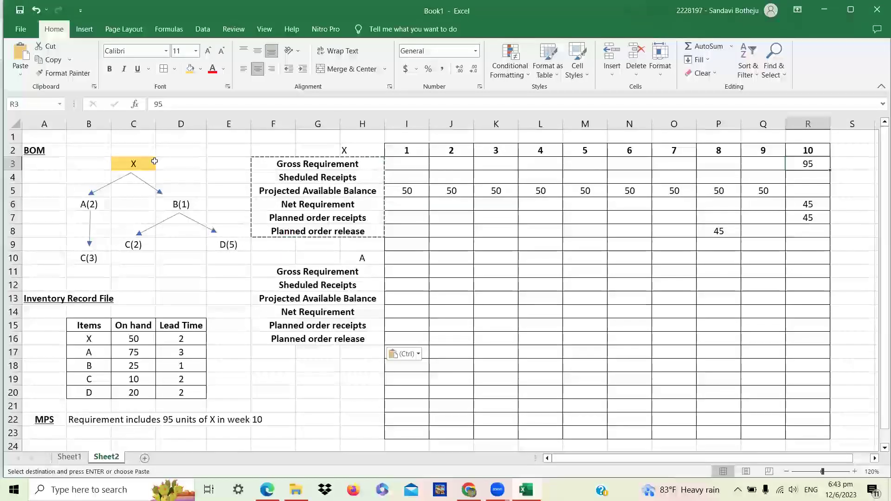
left_click(88, 204)
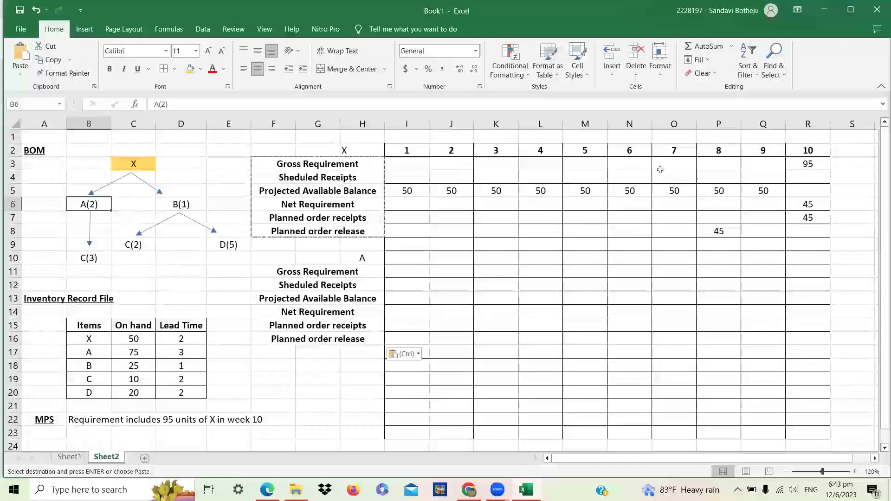
left_click(784, 166)
left_click(788, 165)
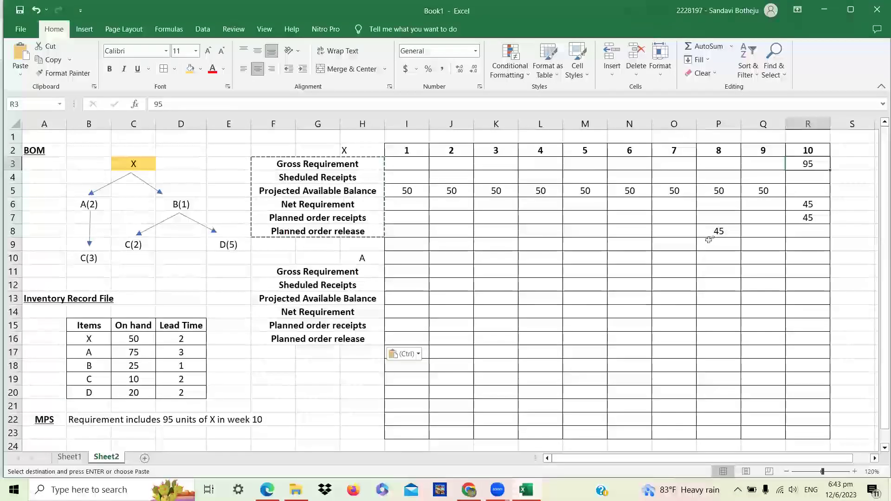
key("Left")
key("Down")
key("Down")
left_click(721, 233)
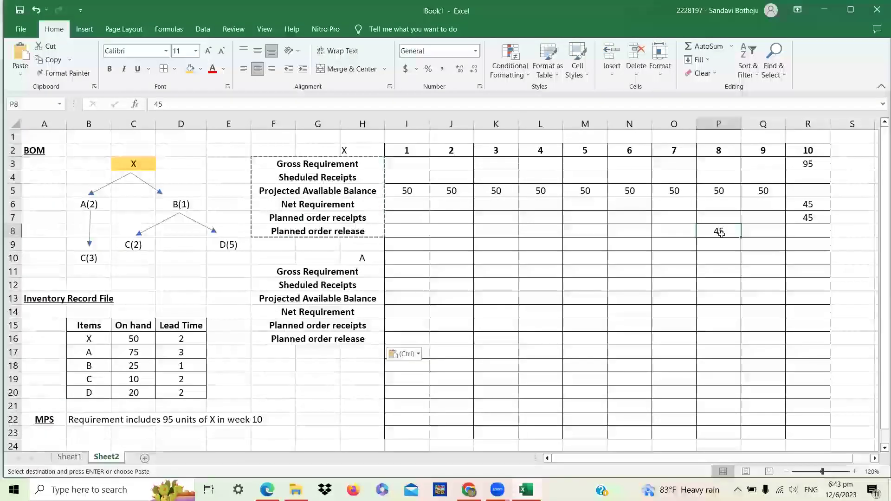
key("Down")
key("Down")
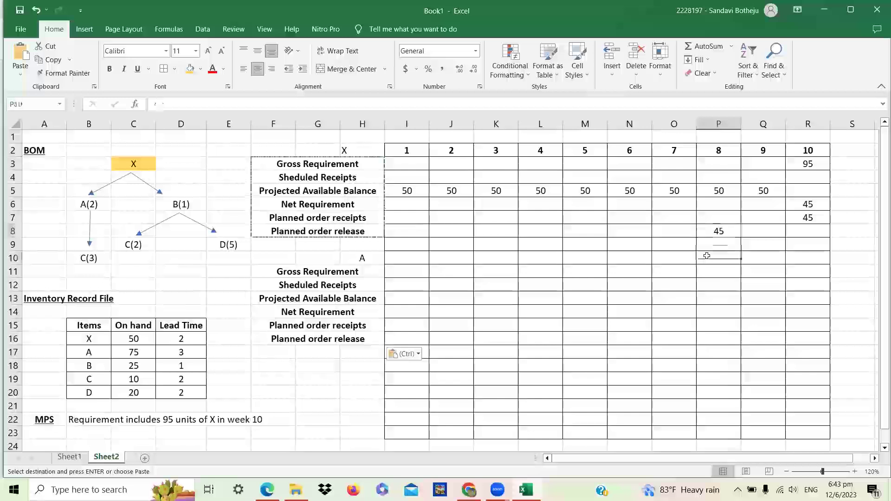
Enter a week 8 gross requirement of 90 for A in P11, twice X's planned order release.
left_click(719, 232)
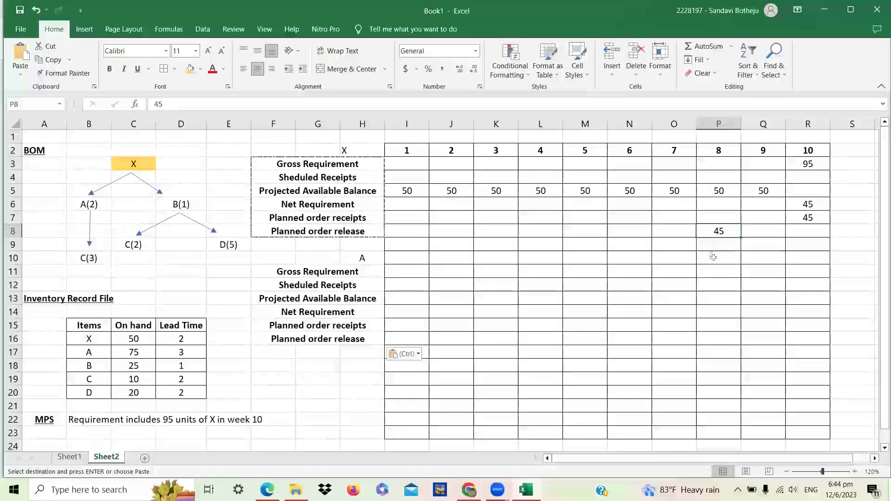
left_click(714, 270)
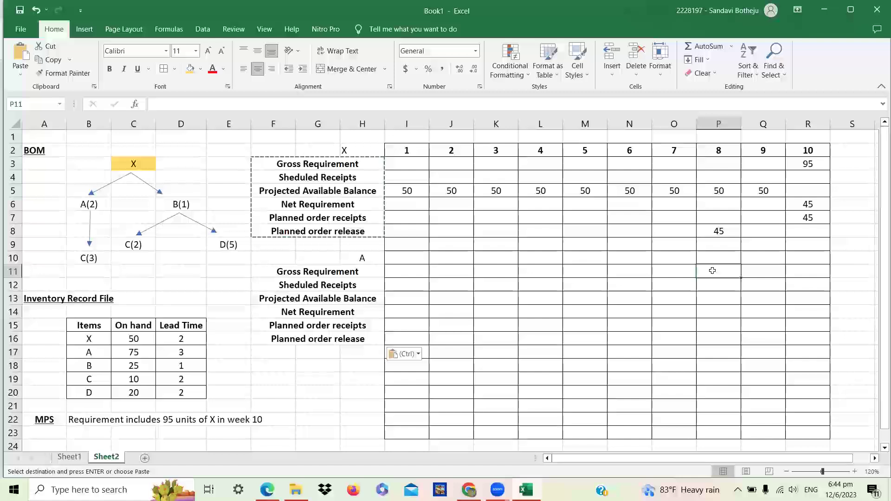
type("90")
key("Return")
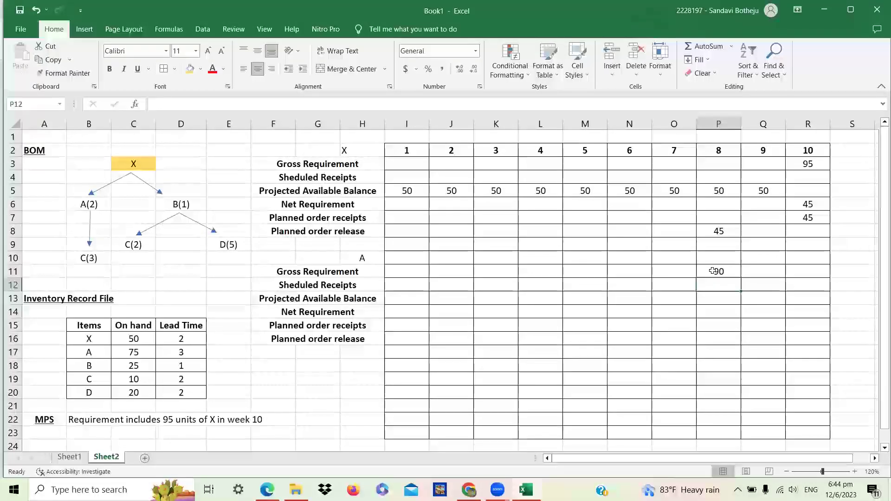
Trace A's week 8 gross requirement back to X's planned order receipt and release, and check the on-hand column in the inventory records.
left_click(718, 231)
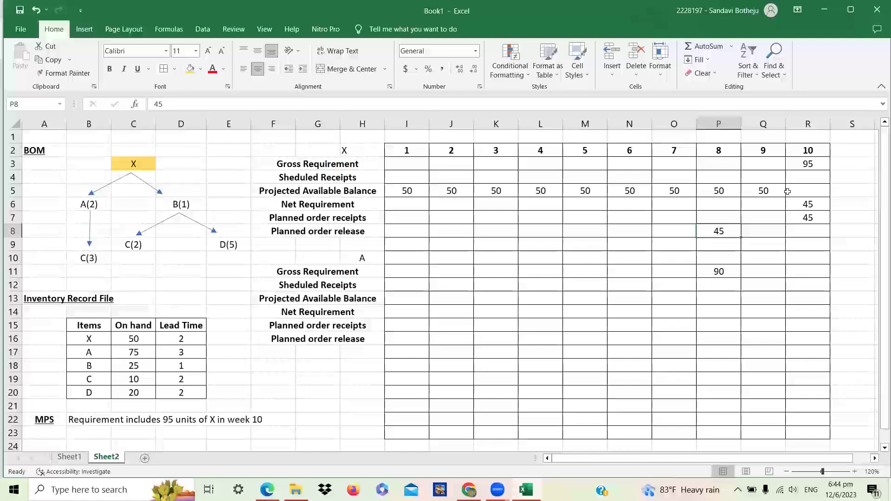
left_click(809, 221)
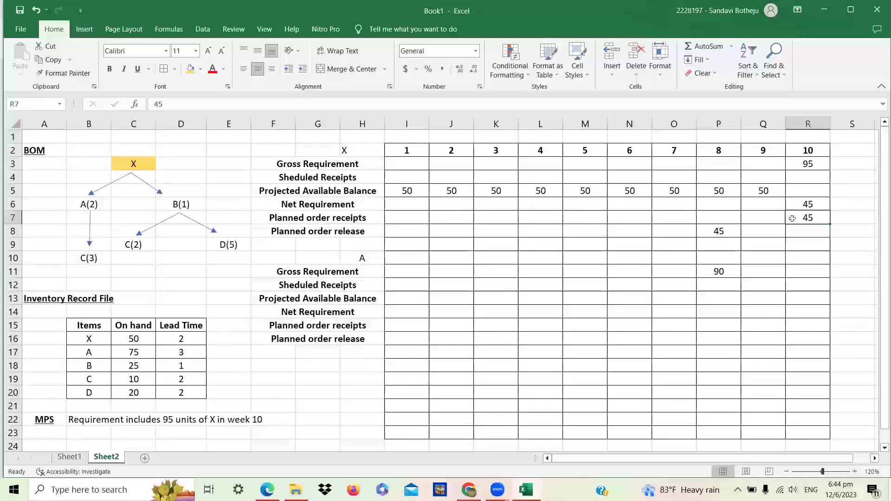
left_click(719, 228)
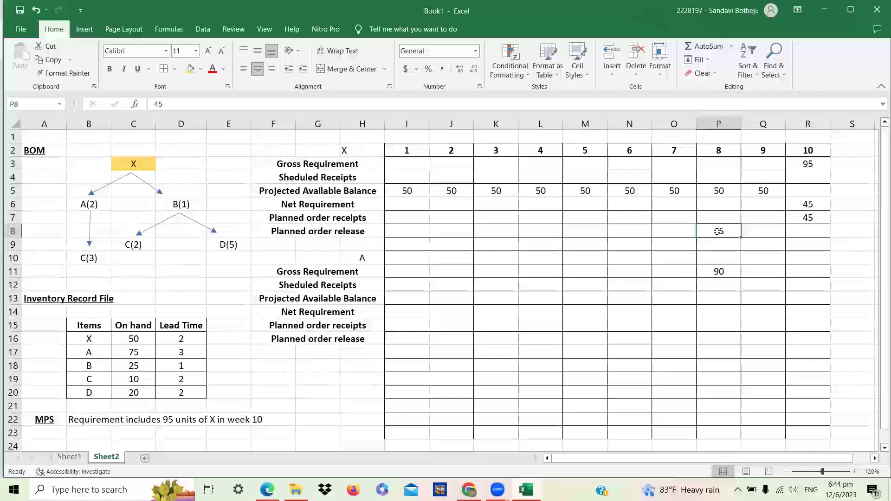
left_click(715, 272)
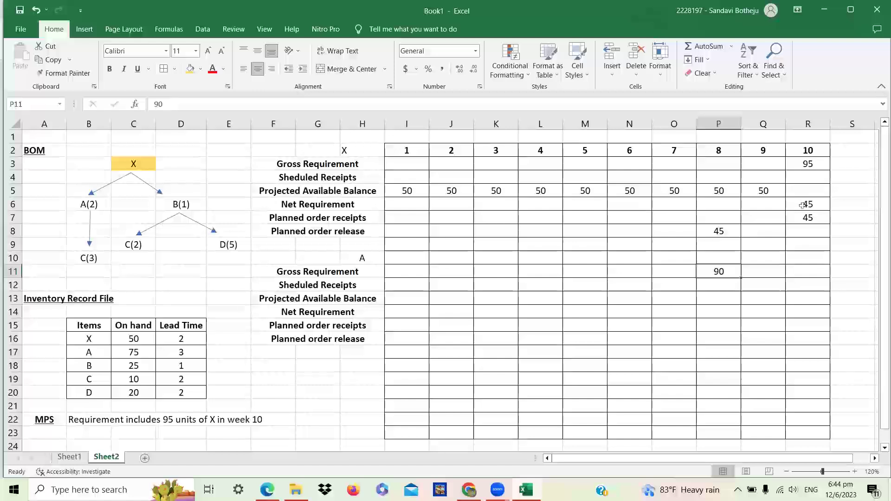
left_click(724, 268)
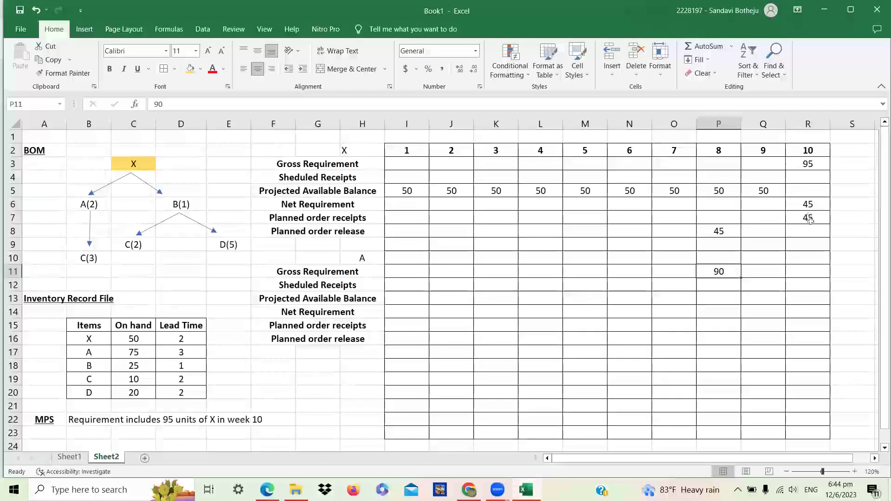
left_click(719, 228)
left_click(718, 272)
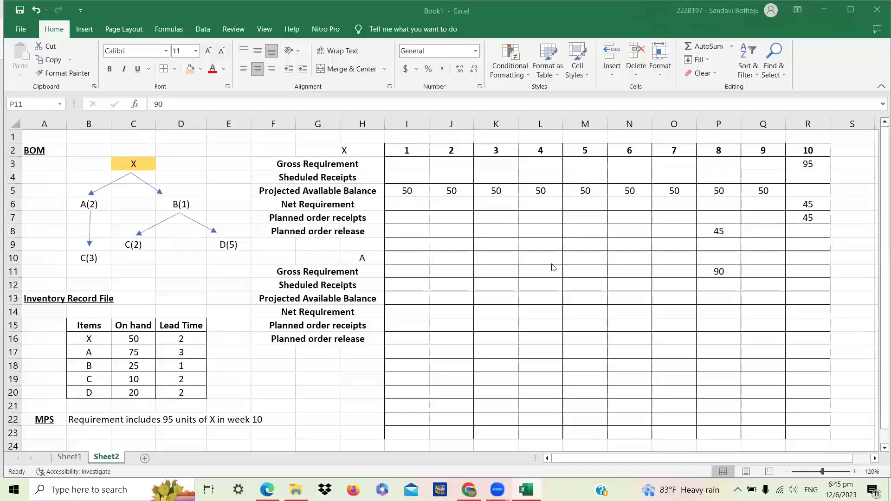
left_click(779, 218)
left_click(815, 219)
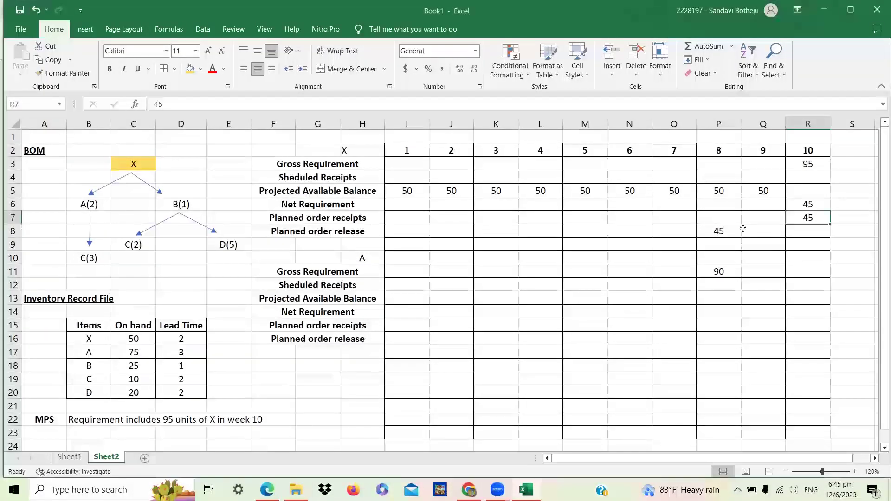
left_click(723, 234)
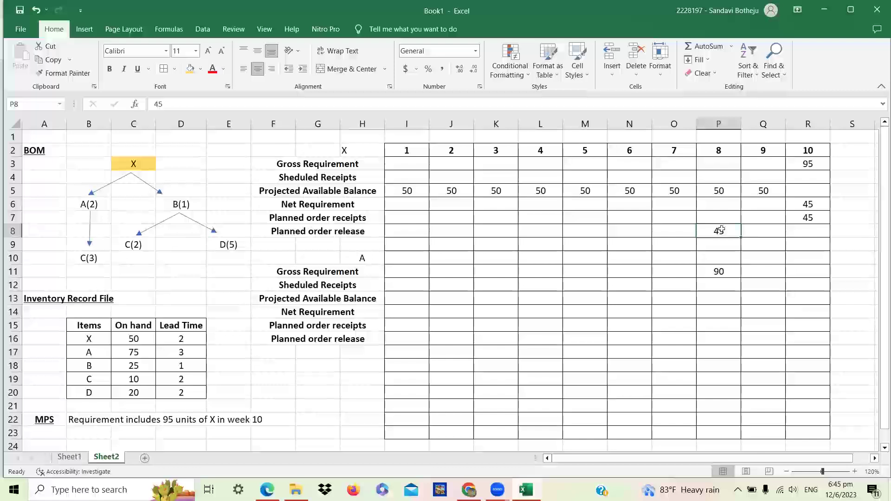
left_click(708, 271)
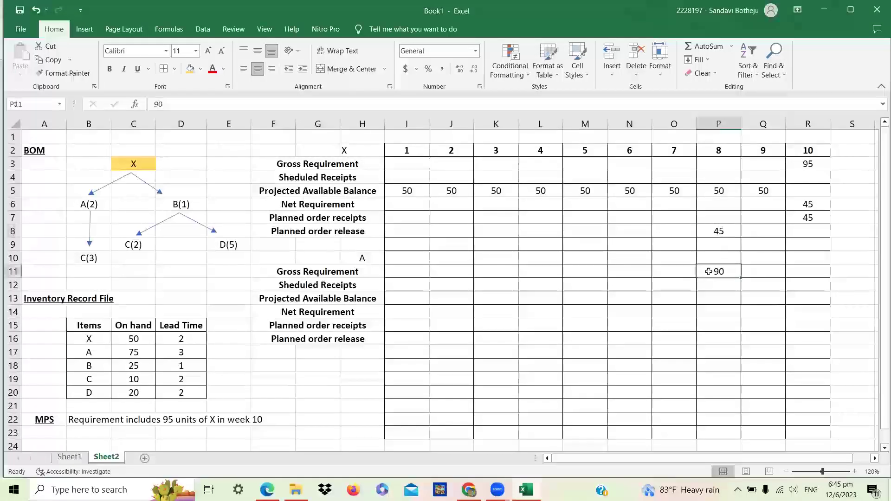
left_click(718, 230)
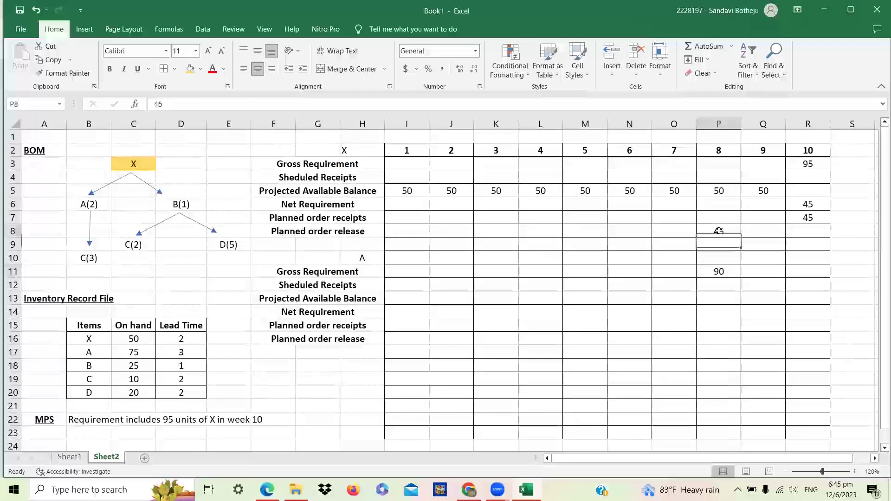
left_click(717, 272)
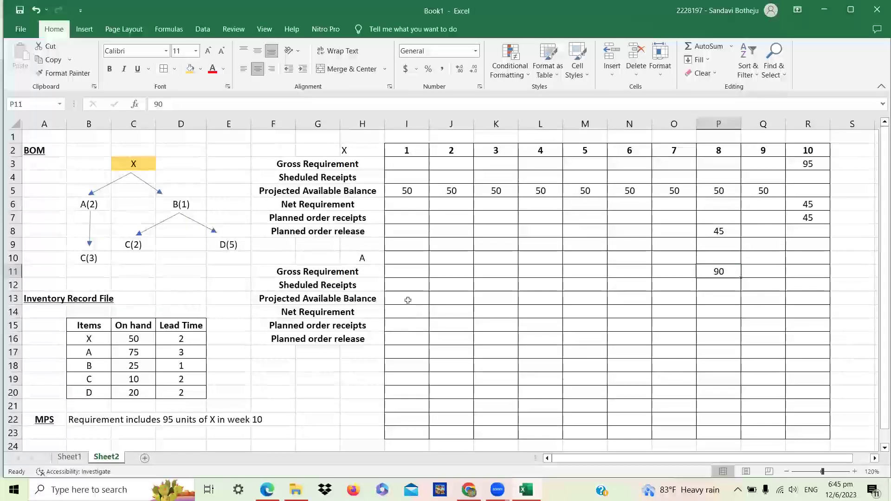
left_click(142, 359)
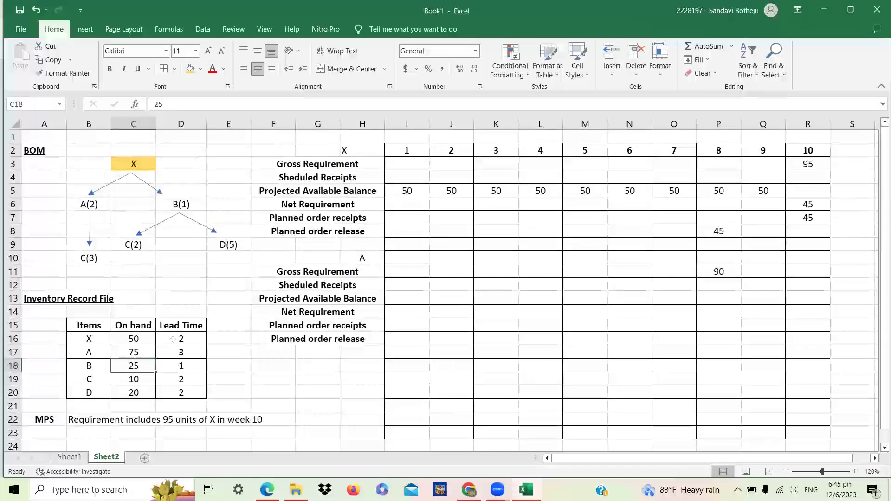
Fill A's scheduled receipts row with 75 for weeks 1 to 7, I12 to O12.
left_click(398, 287)
type("75")
key("Tab")
type("75")
key("Tab")
type("75")
key("Tab")
type("75")
key("Tab")
type("75")
key("Tab")
type("75")
key("Tab")
type("75")
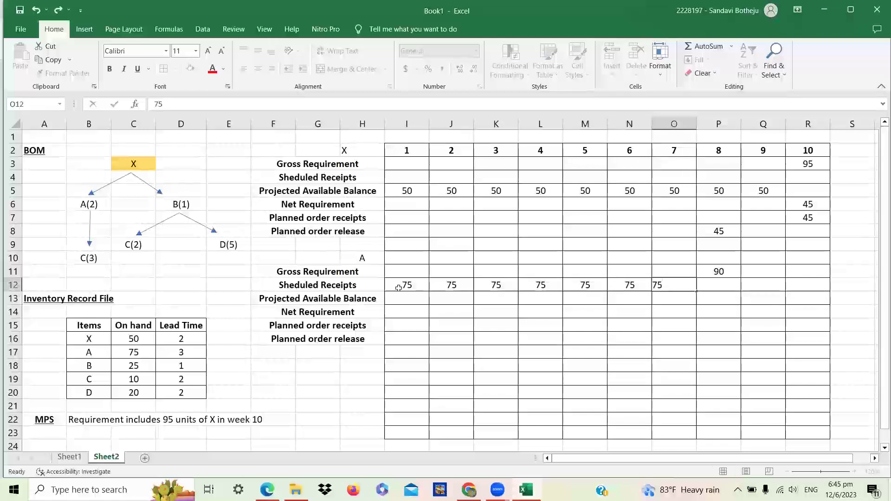
key("Tab")
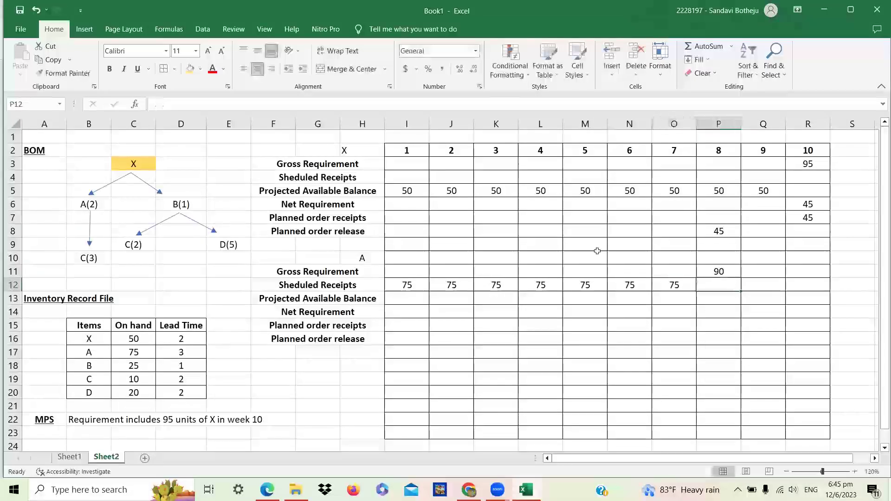
Enter =P11-O12 in P13 as A's week 8 projected available balance.
left_click(720, 275)
left_click(710, 304)
type("=")
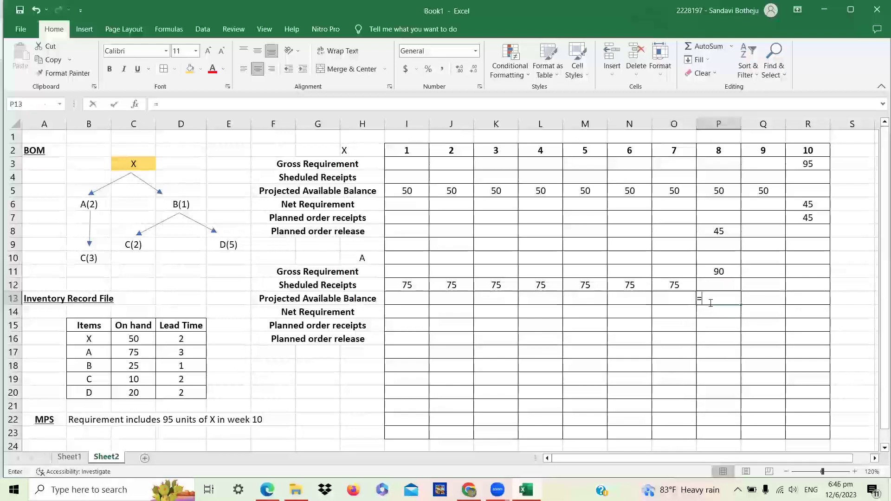
left_click(721, 270)
type("-")
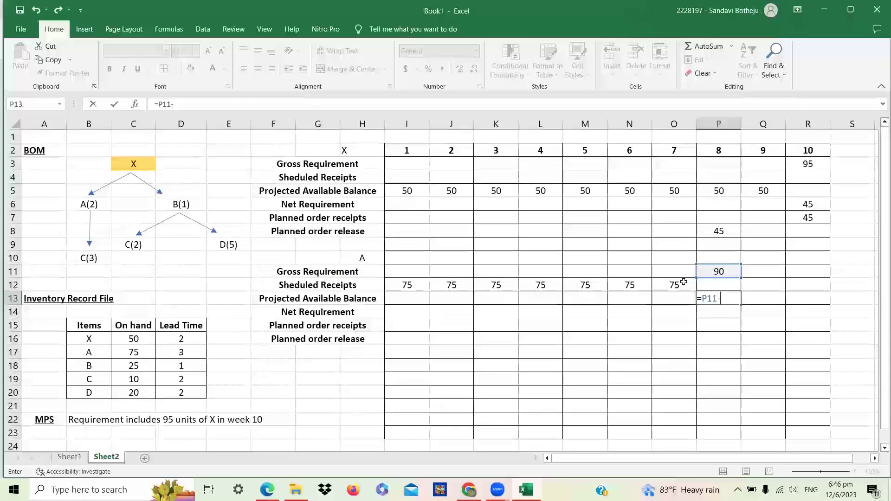
left_click(683, 282)
key("Return")
left_click(705, 298)
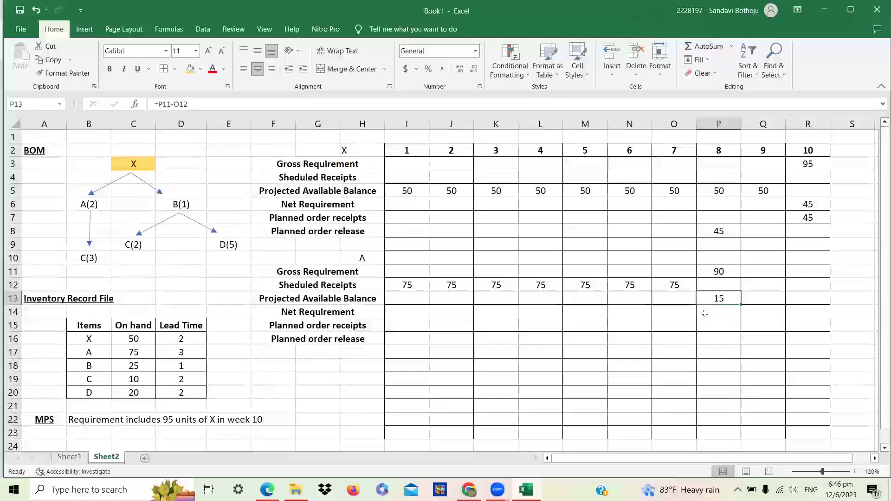
Clear the contents of A's scheduled receipts and projected available balance rows for weeks 1 to 8, I12 to P13.
left_click(408, 285)
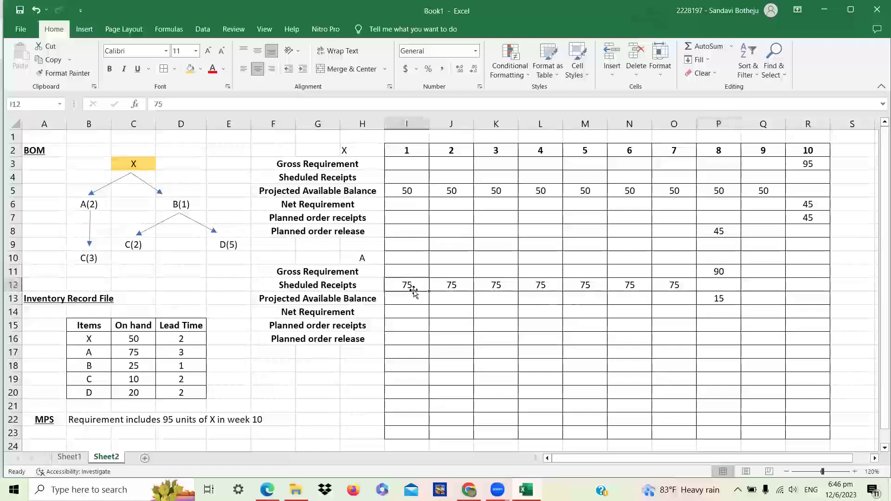
left_click_drag(410, 284, 552, 284)
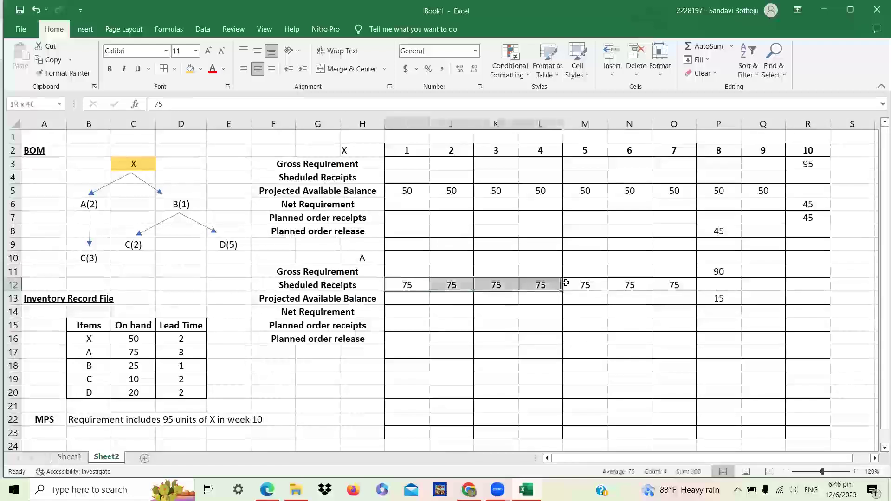
left_click(717, 297, "shift")
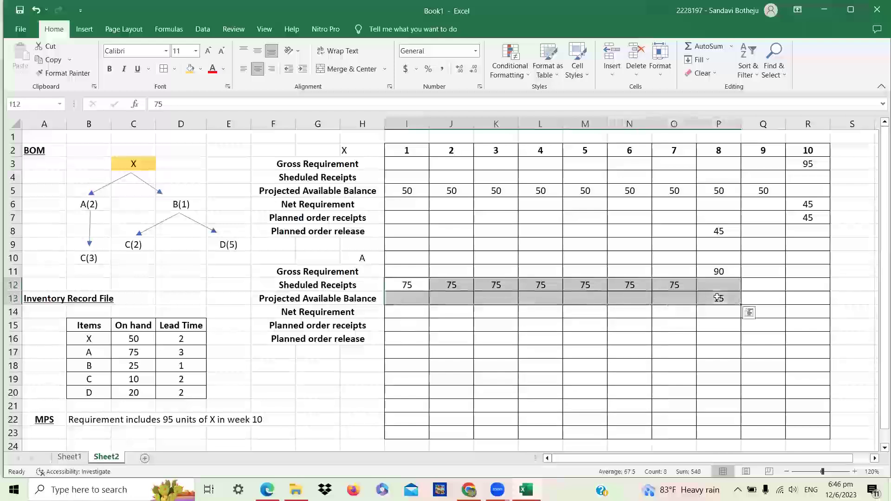
right_click(718, 300)
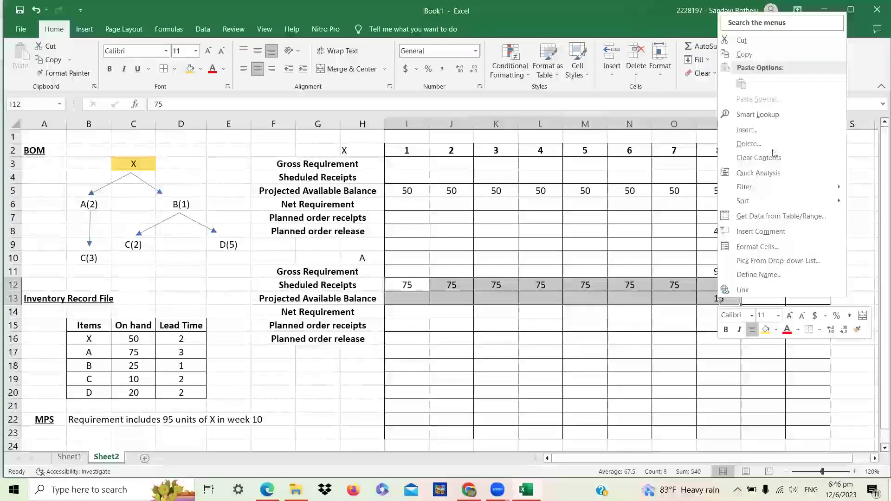
left_click(773, 157)
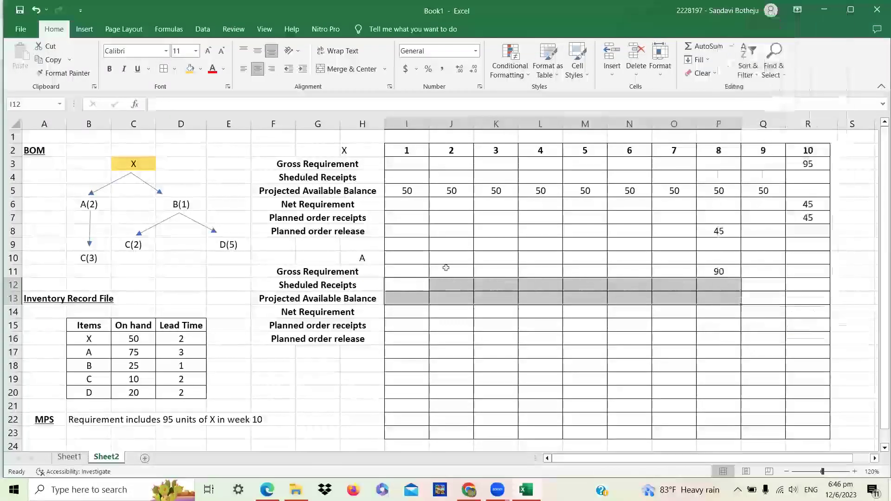
Fill A's projected available balance row with 75 for weeks 1 to 7, I13 to O13.
left_click(408, 297)
type("75")
key("Tab")
type("75")
key("Tab")
type("75")
key("Tab")
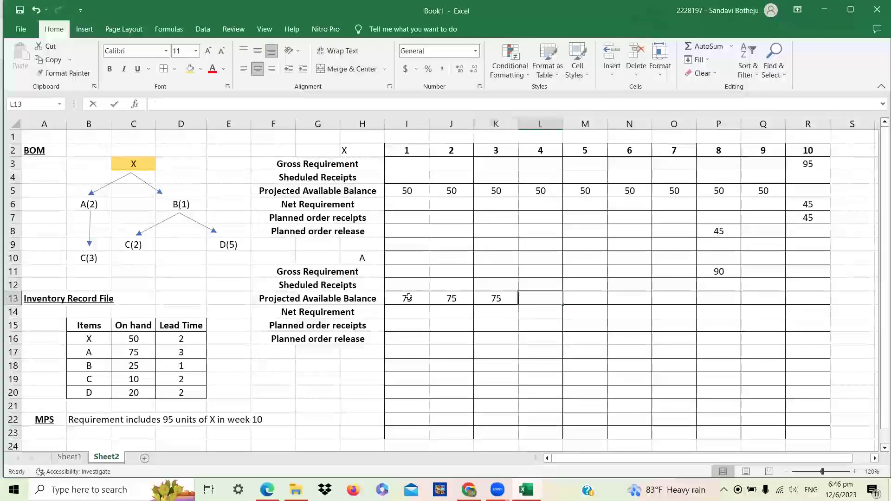
type("75")
key("Tab")
type("75")
key("Tab")
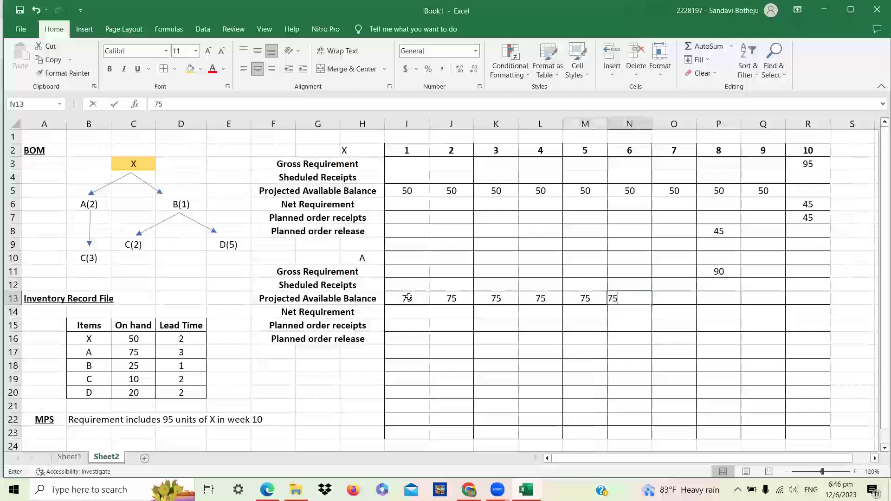
key("Tab")
type("75")
key("Tab")
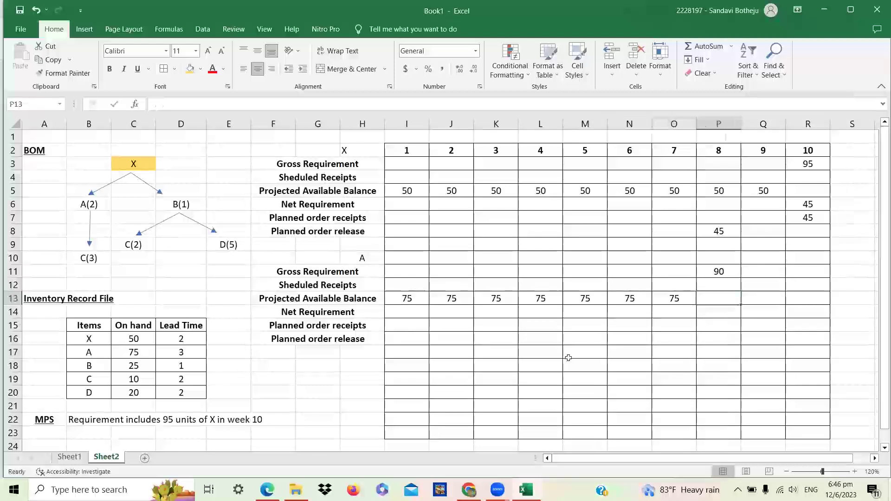
Calculate A's week 8 net requirement in P14 as gross requirement P11 minus the week 7 available balance O13.
left_click(720, 310)
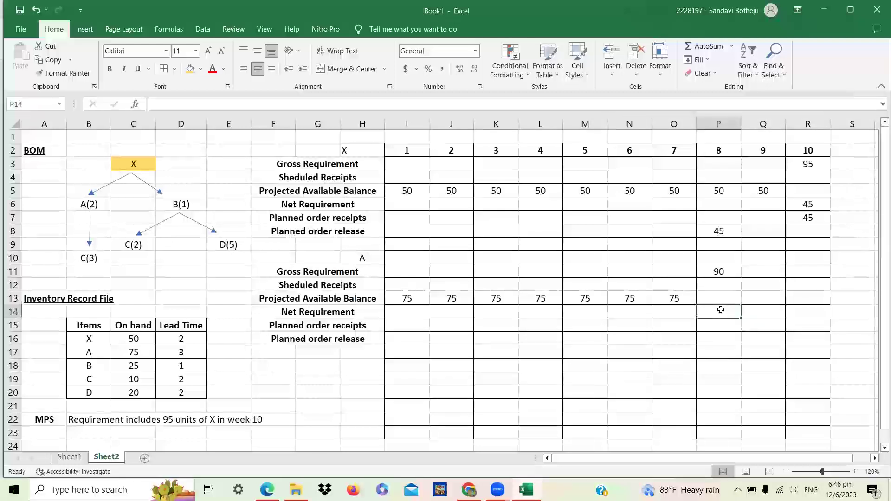
type("=")
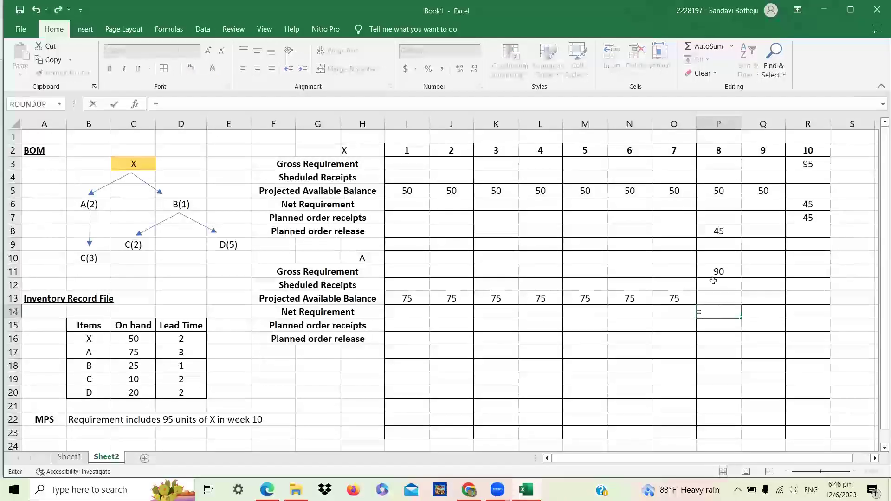
left_click(717, 273)
type("-")
left_click(672, 297)
key("Return")
left_click(708, 315)
Enter a planned order receipt of 15 for A in week 8, cell P15.
left_click(708, 325)
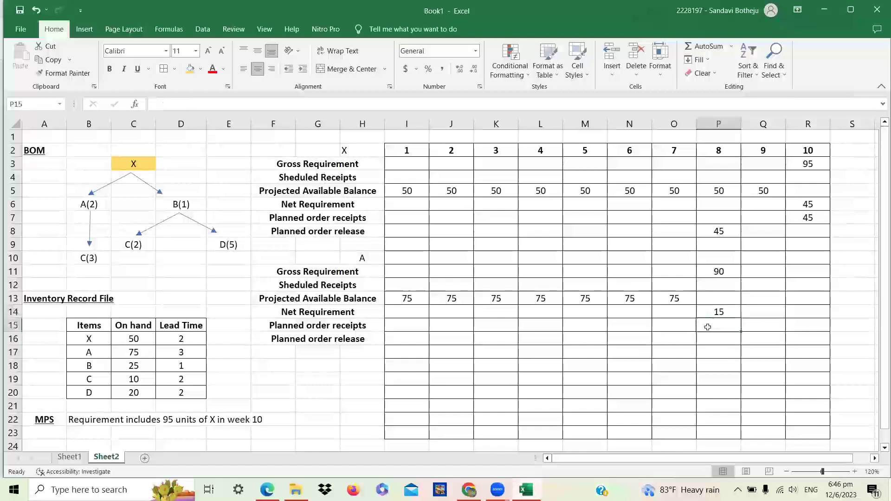
type("15")
key("Return")
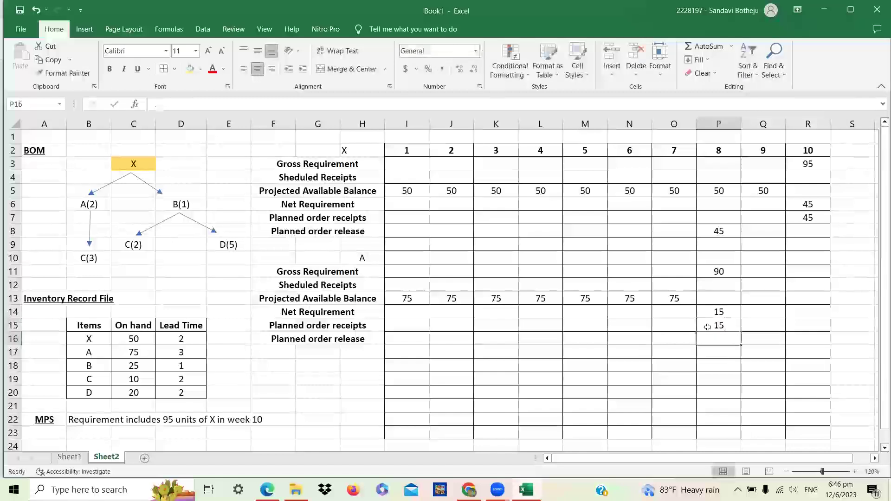
left_click(709, 325)
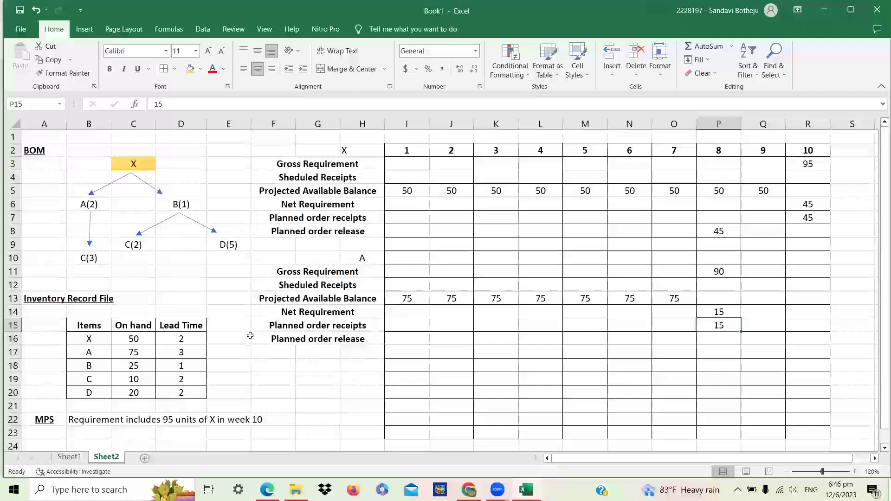
Check A's lead time and enter a planned order release of 15 three weeks earlier, in week 5, cell M16.
left_click(194, 351)
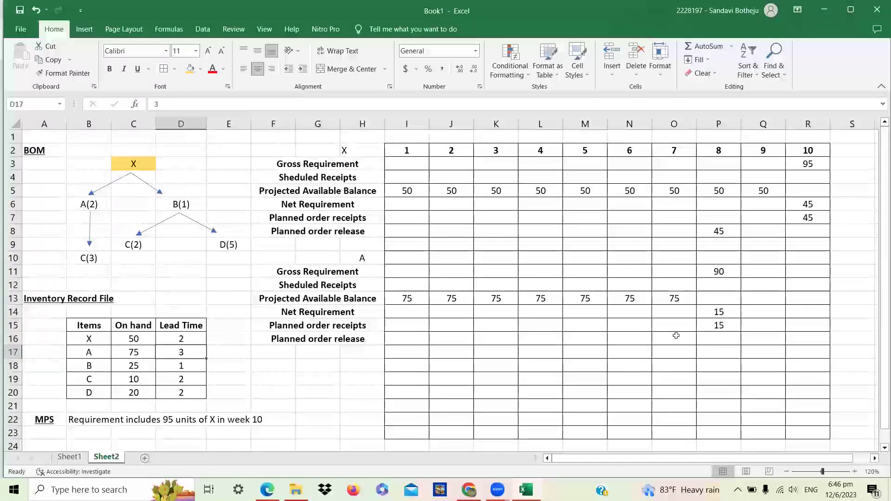
left_click(586, 336)
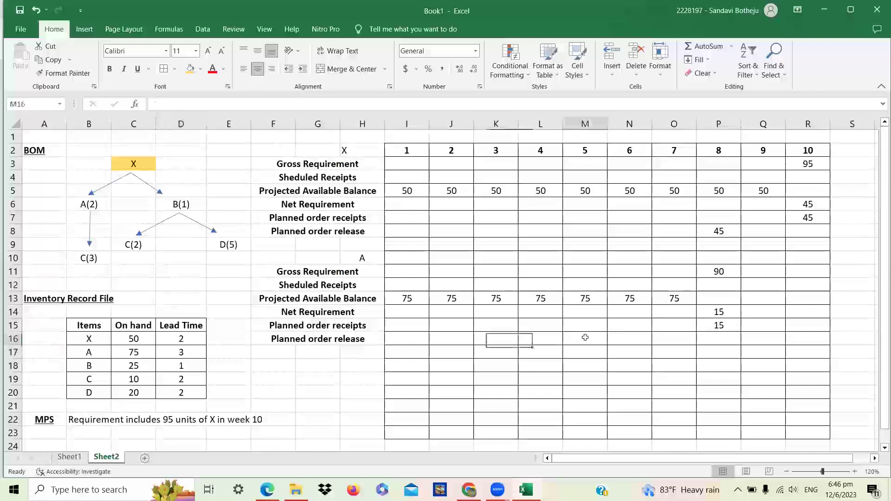
type("15")
key("Return")
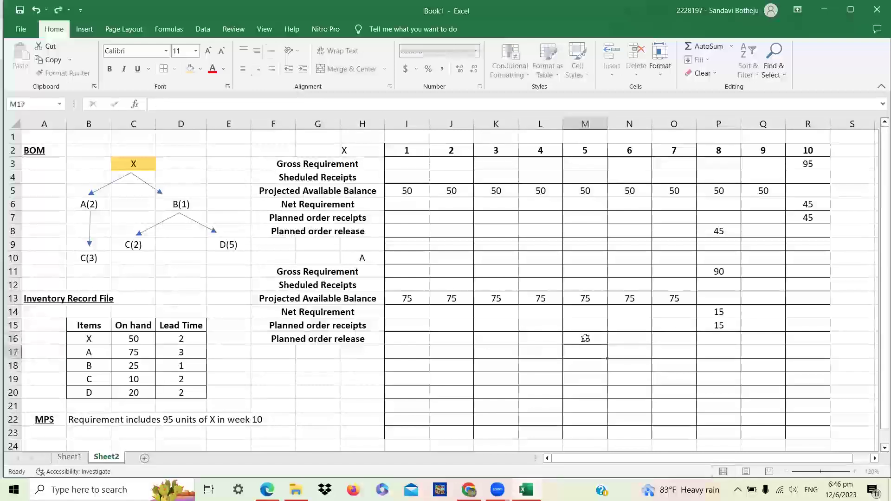
key("Up")
left_click(430, 392)
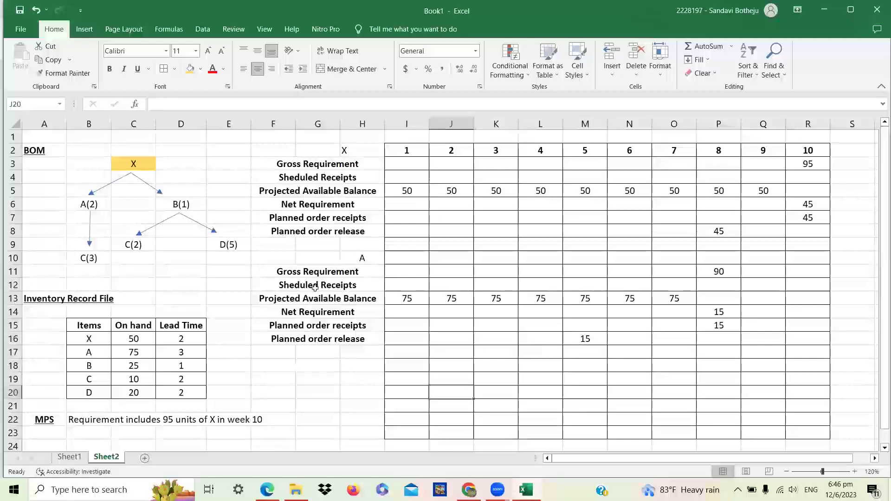
Label the third item block B in H18 and widen column E.
left_click(361, 367)
type("B")
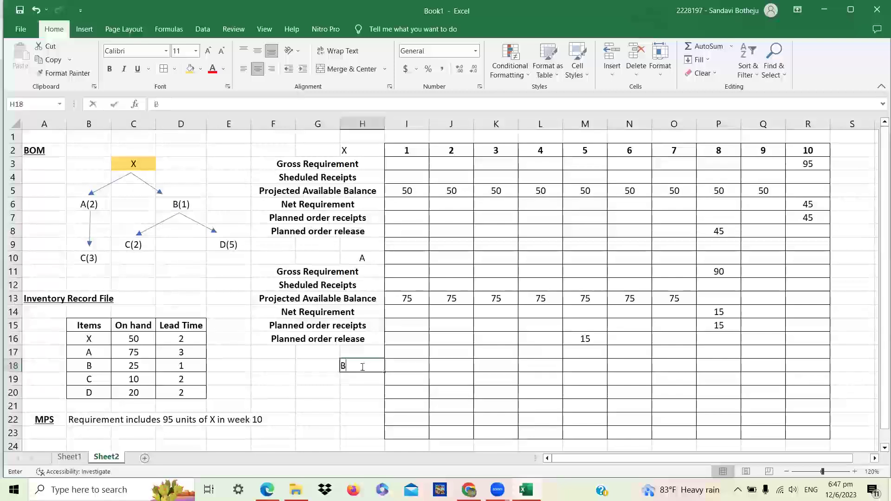
left_click(326, 403)
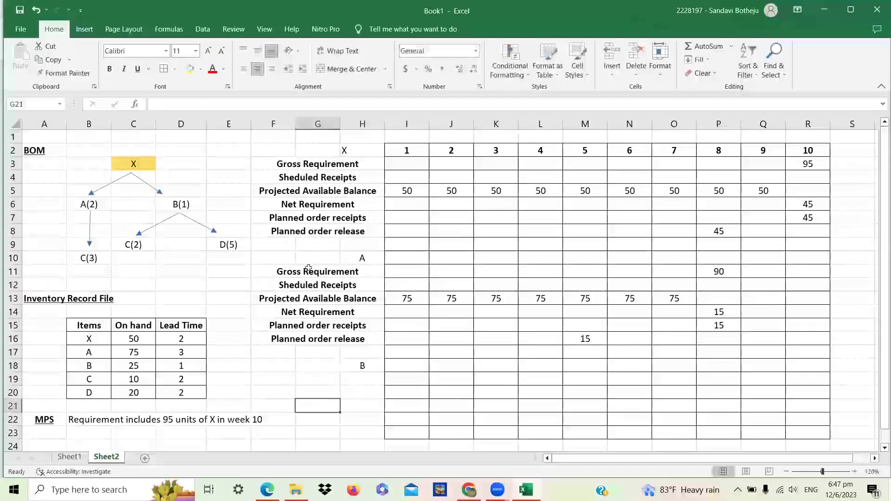
left_click_drag(290, 275, 364, 327)
left_click(364, 327)
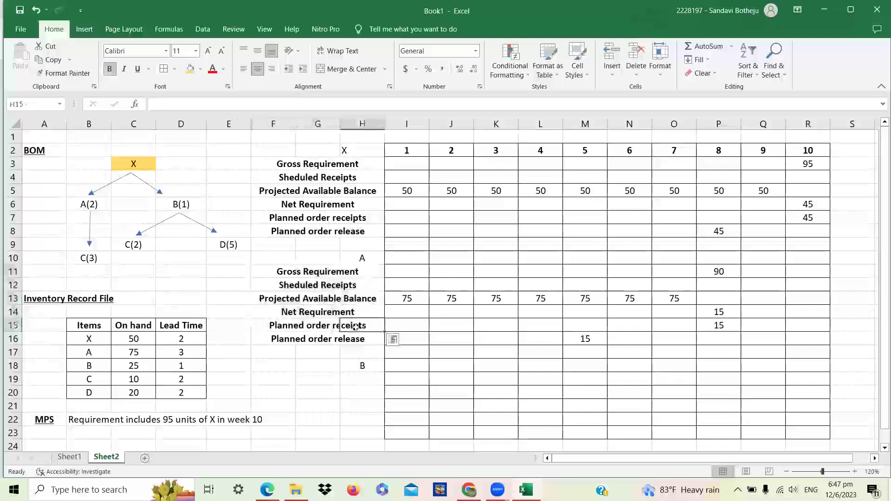
left_click_drag(252, 132, 285, 124)
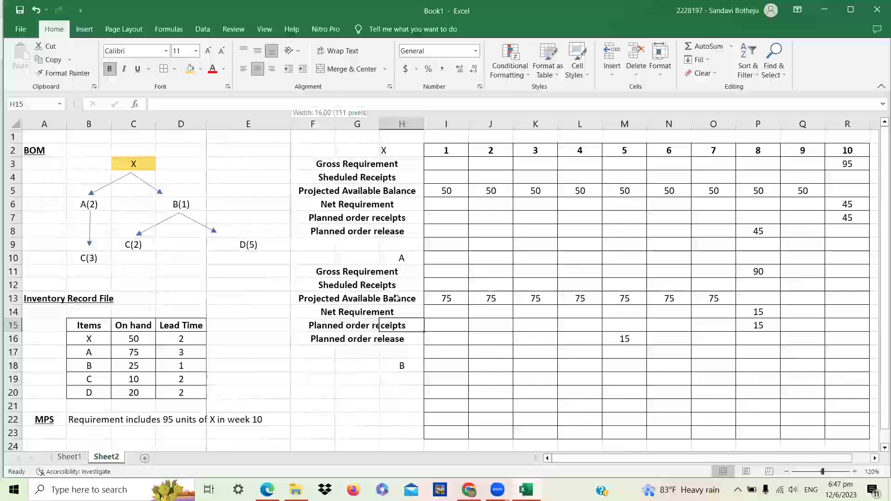
Copy A's six row labels, from gross requirement to planned order release, into B's block starting at F19.
left_click_drag(308, 272, 403, 338)
key("ctrl+c")
left_click(317, 381)
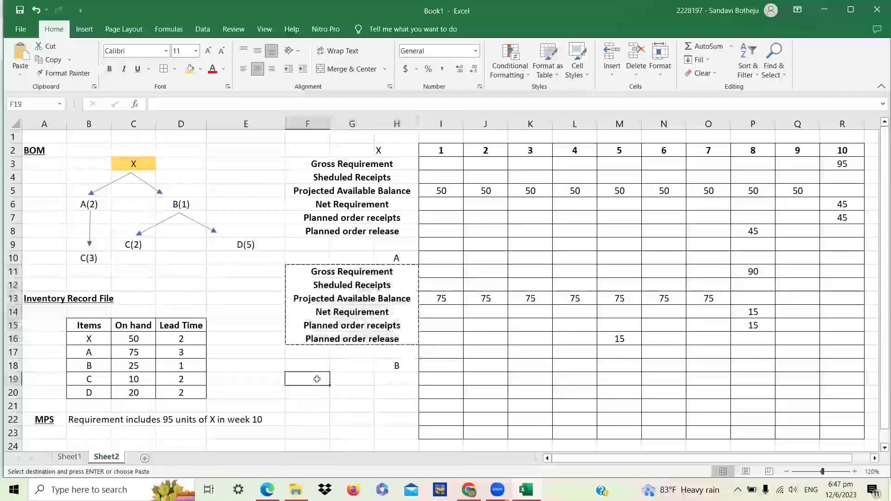
key("ctrl+v")
left_click(452, 388)
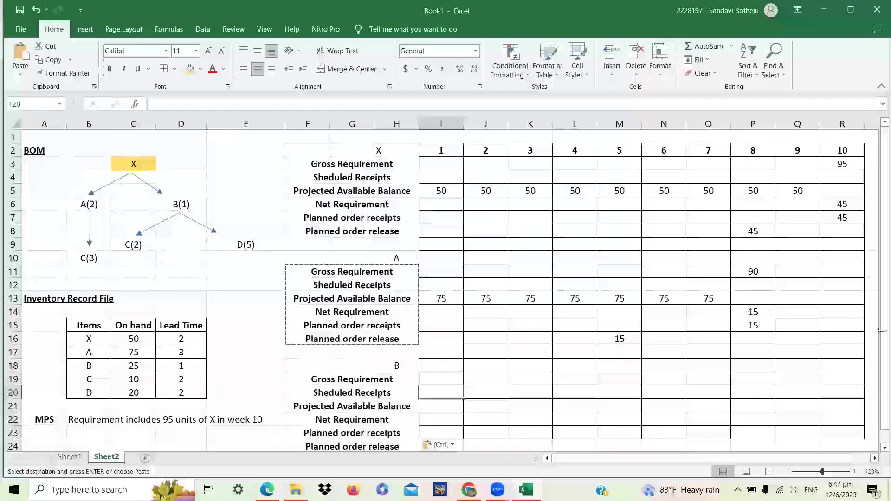
Highlight X's week 8 planned order release in gold and enter 45 as B's week 8 gross requirement in P19.
scroll(622, 292, "down", 1)
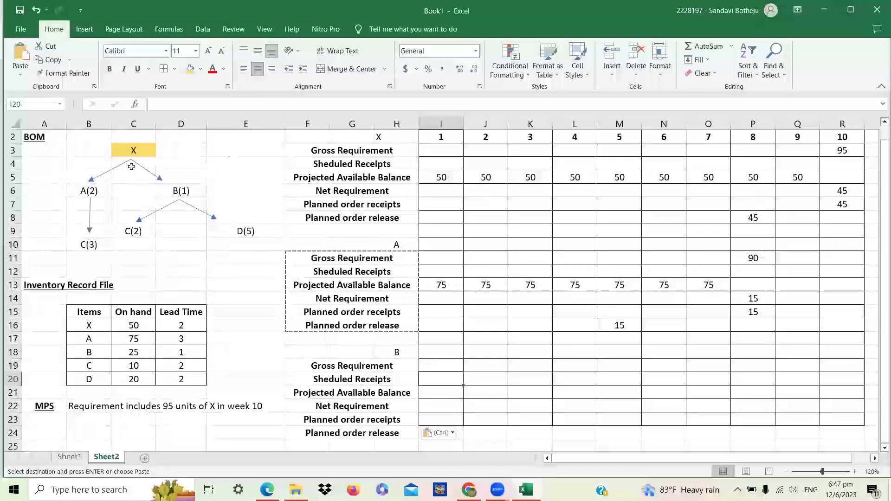
left_click(749, 216)
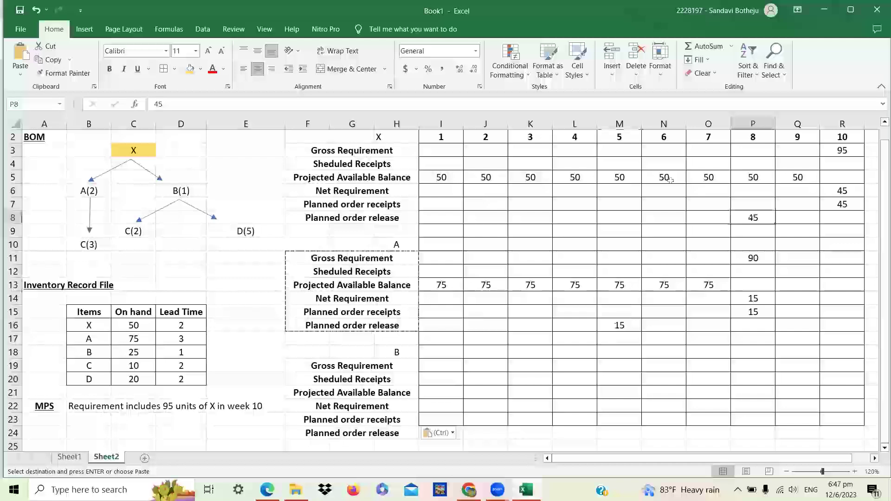
left_click(190, 69)
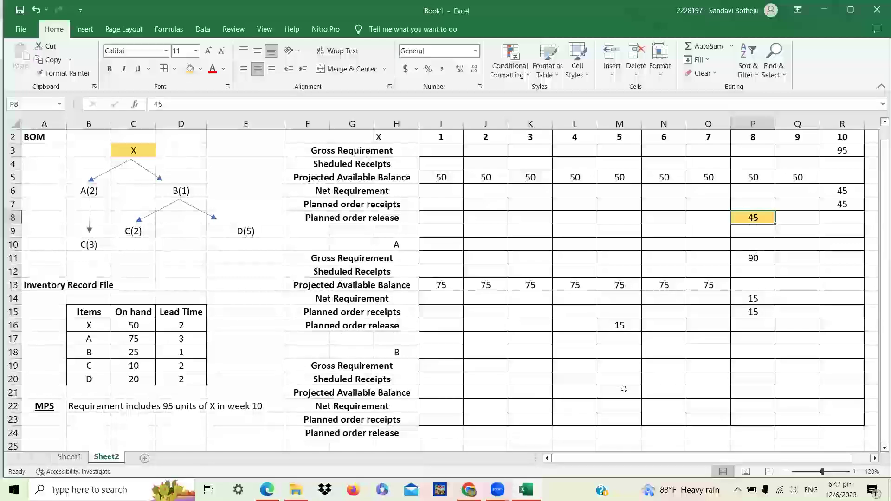
left_click(747, 366)
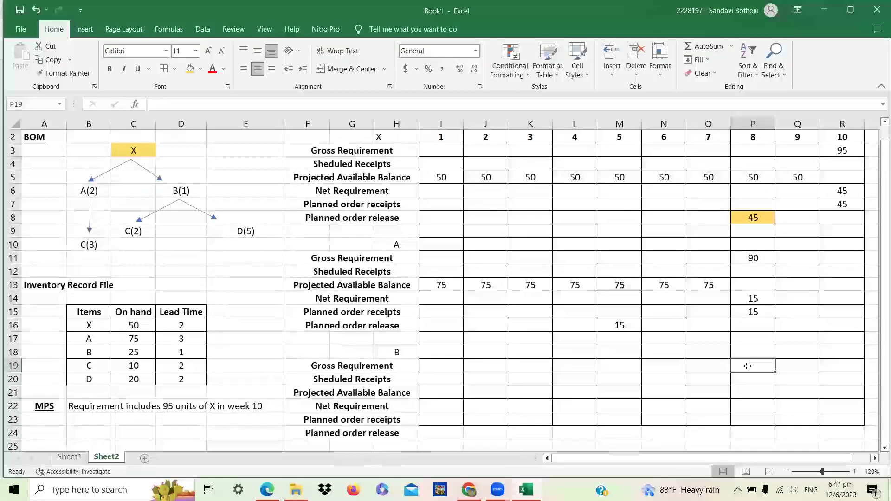
type("45")
key("Return")
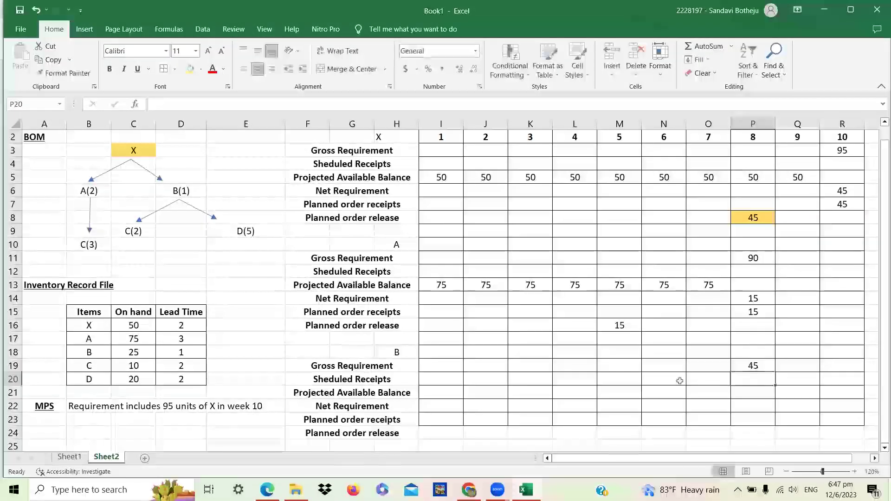
Enter 25 as B's projected available balance for weeks 1 to 7, in cells I21 to O21.
left_click(427, 393)
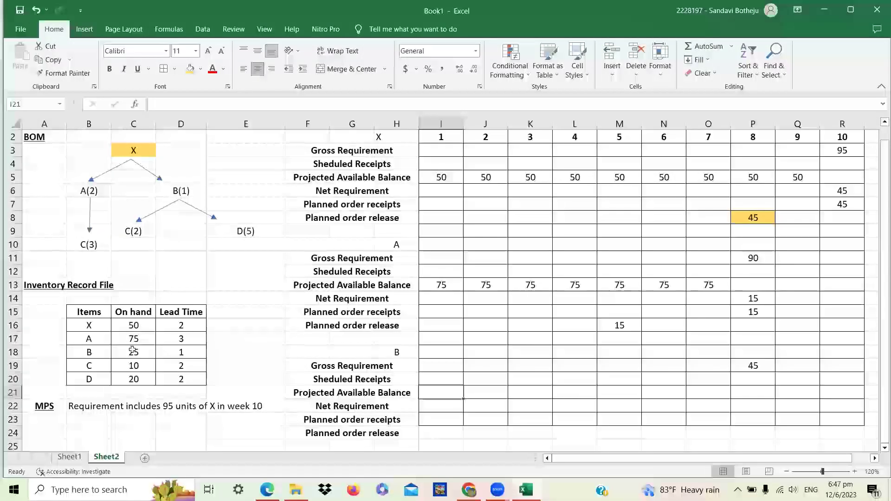
type("25")
key("Tab")
type("25")
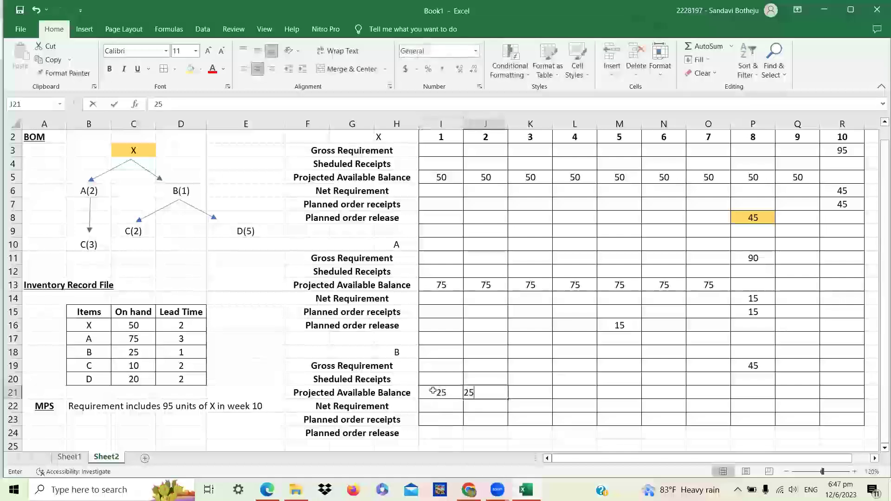
key("Tab")
type("25")
key("Tab")
type("25")
key("Tab")
type("25")
key("Tab")
type("25")
key("Tab")
type("25")
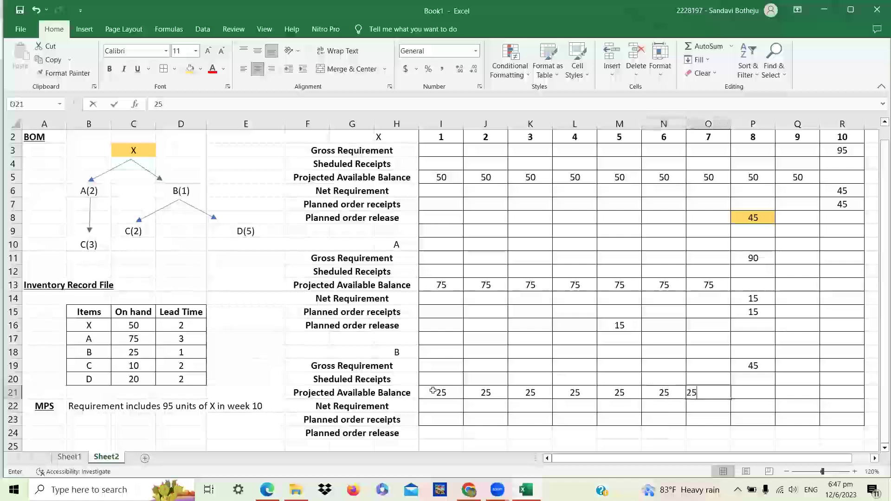
Calculate B's week 8 net requirement in P22 as =P19-O21 and set the planned order receipt in P23 equal to P22.
left_click(742, 405)
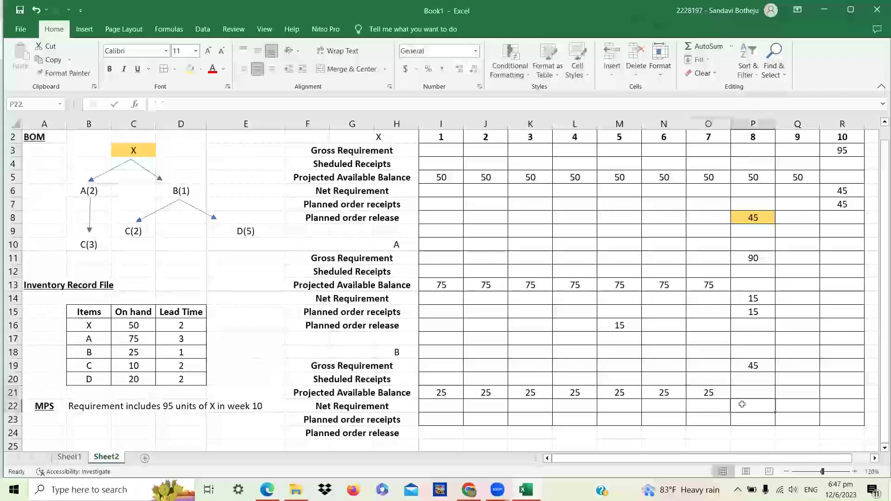
type("=")
left_click(763, 366)
type("-")
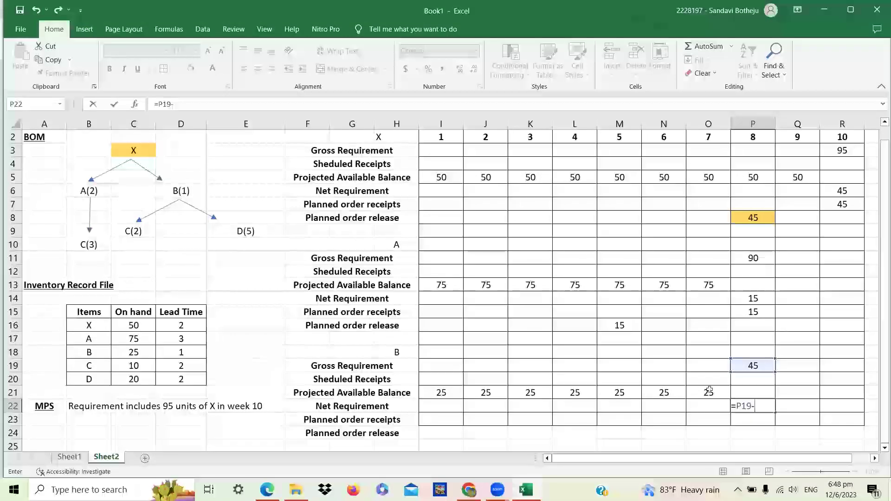
left_click(707, 392)
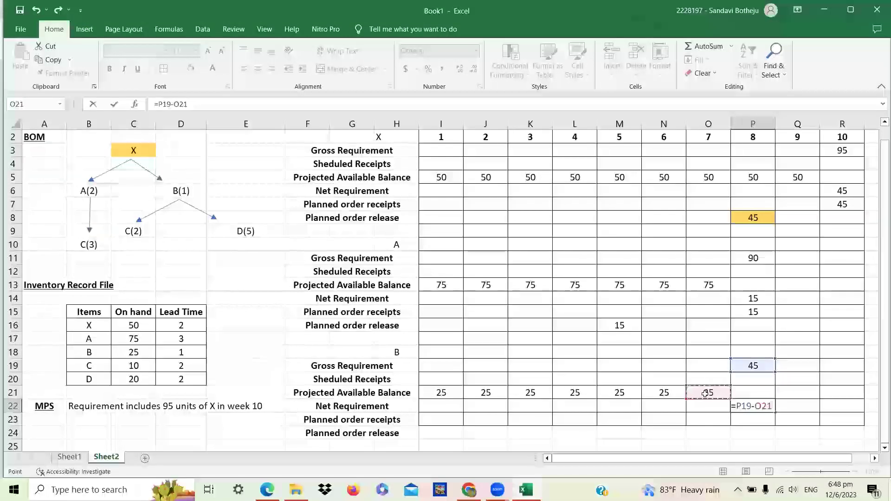
key("Return")
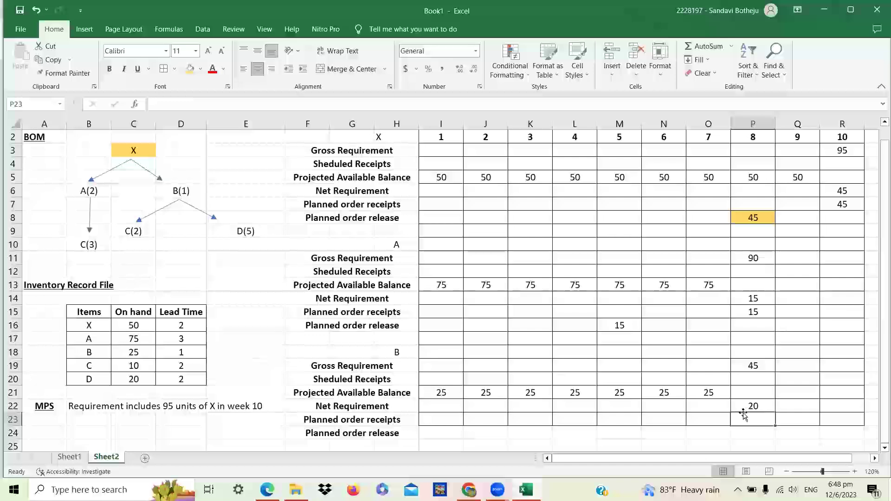
type("=")
left_click(743, 411)
key("Return")
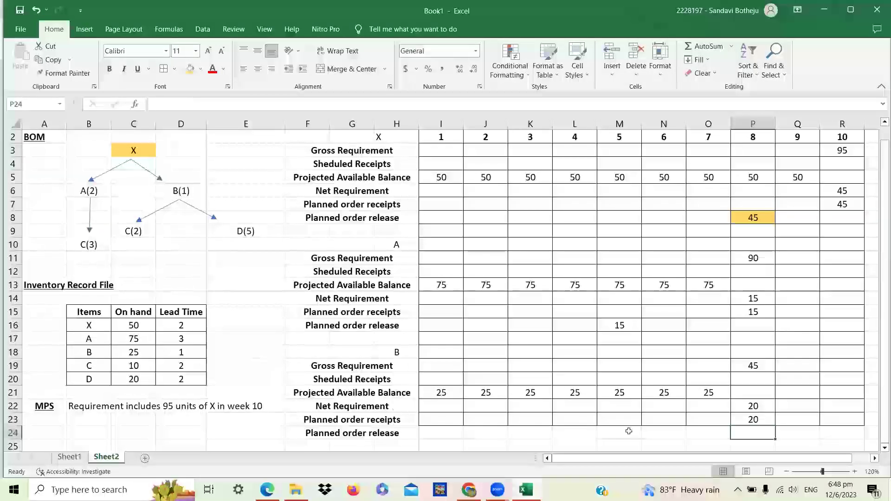
Check B's lead time and enter a planned order release of 20 one week earlier, in week 7, cell O24.
left_click(194, 347)
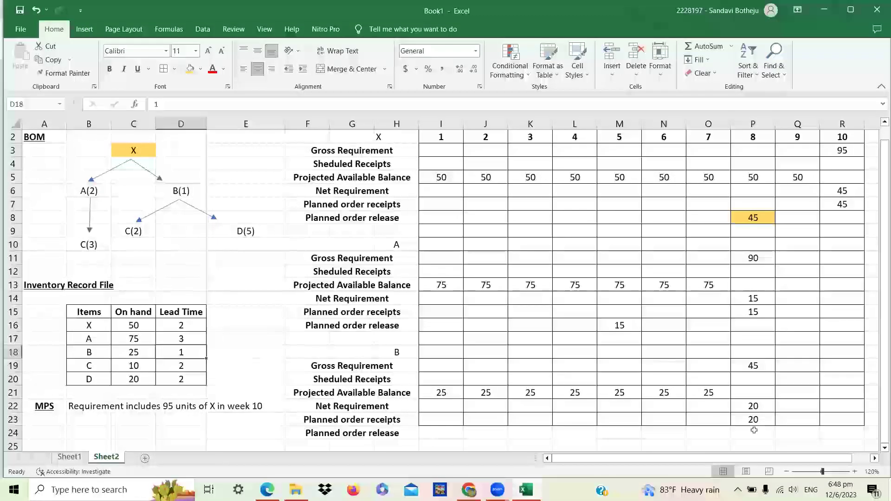
left_click(700, 436)
type("20")
left_click(796, 405)
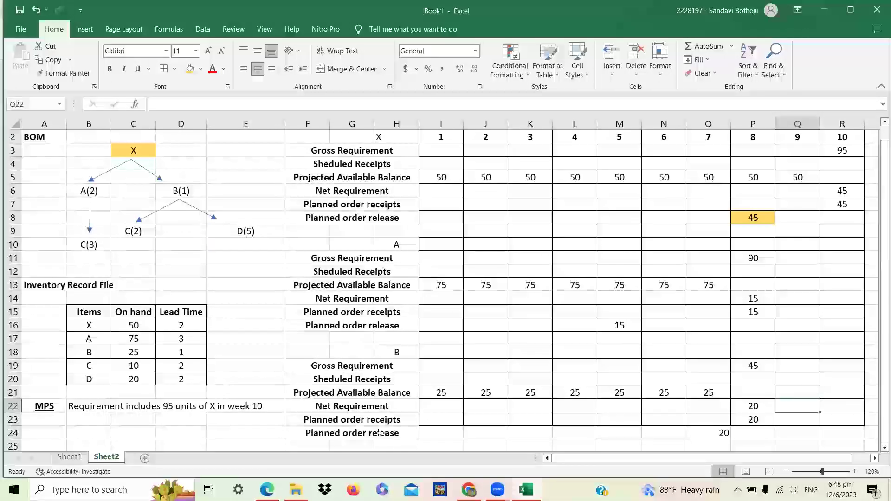
Extend the grid borders to the week columns below B's net requirement rows, over I24 to R47.
left_click_drag(443, 431, 589, 444)
left_click_drag(783, 473, 858, 420)
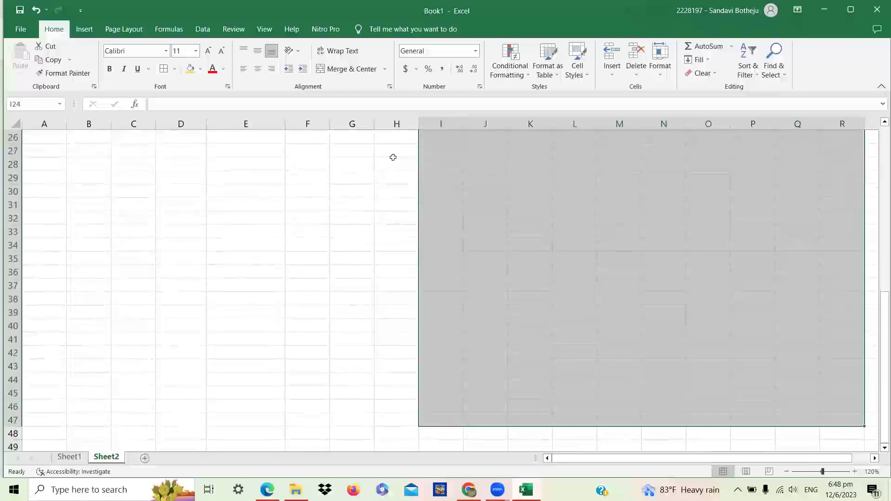
left_click(164, 68)
scroll(672, 200, "up", 4)
left_click(663, 311)
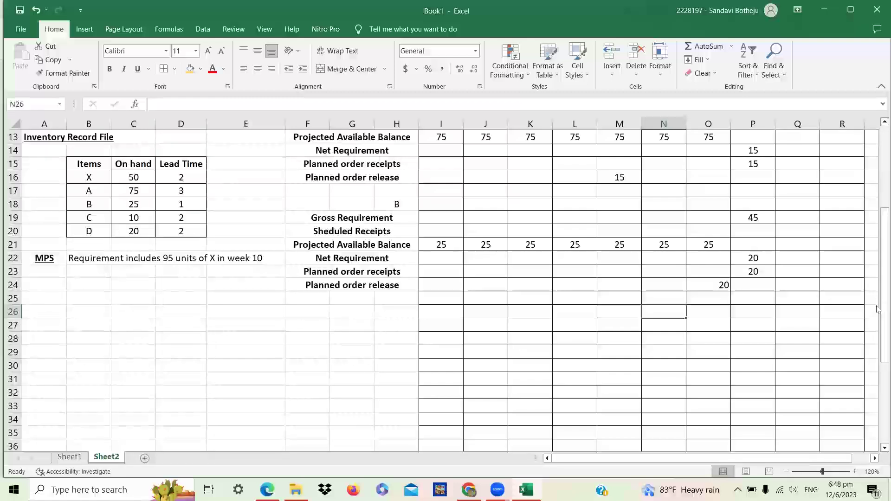
Review how X's week 8 planned order release leads to A's week 8 gross requirement and planned order release.
left_click_drag(878, 285, 876, 133)
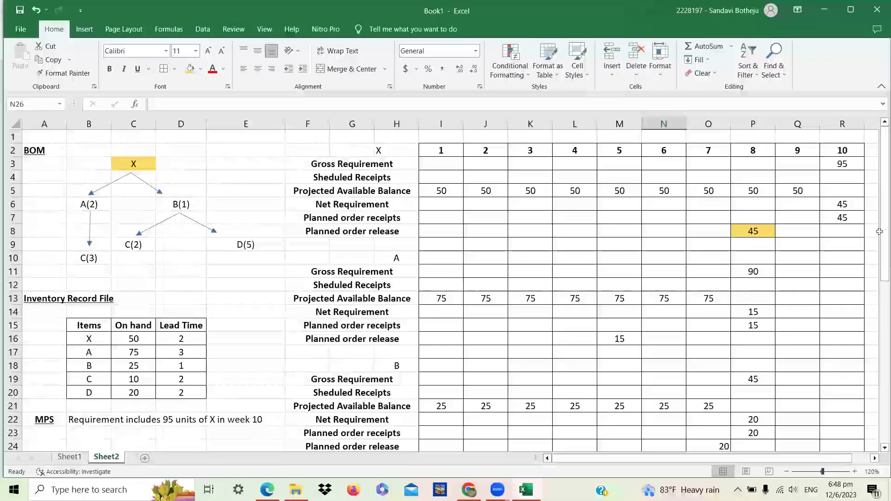
left_click(755, 267)
left_click_drag(878, 252, 878, 264)
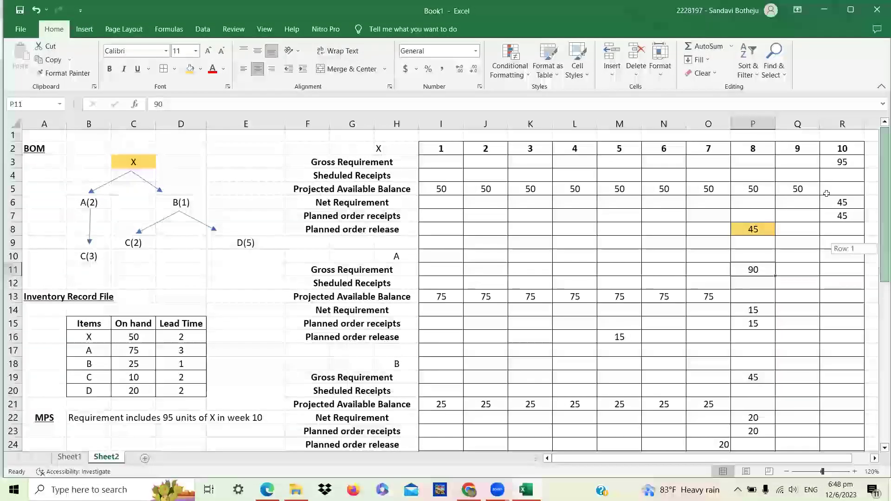
scroll(789, 197, "down", 1)
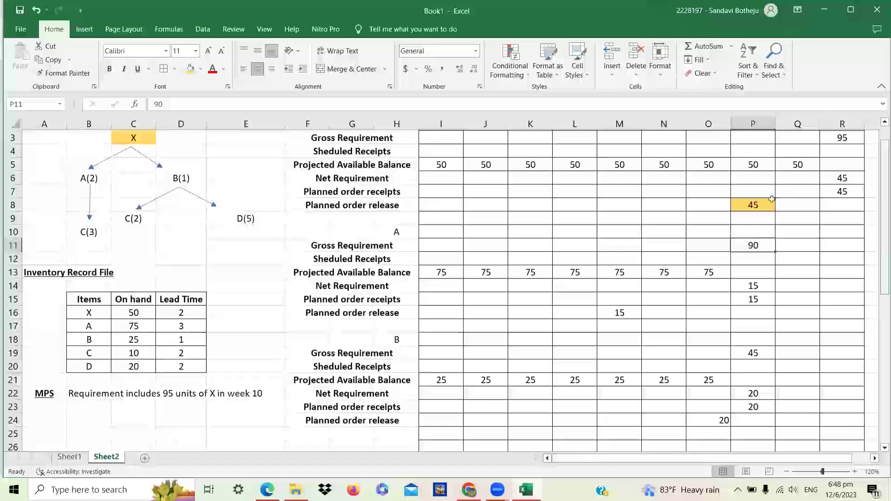
left_click(771, 198)
left_click(763, 246)
left_click_drag(876, 237, 877, 293)
scroll(620, 201, "down", 1)
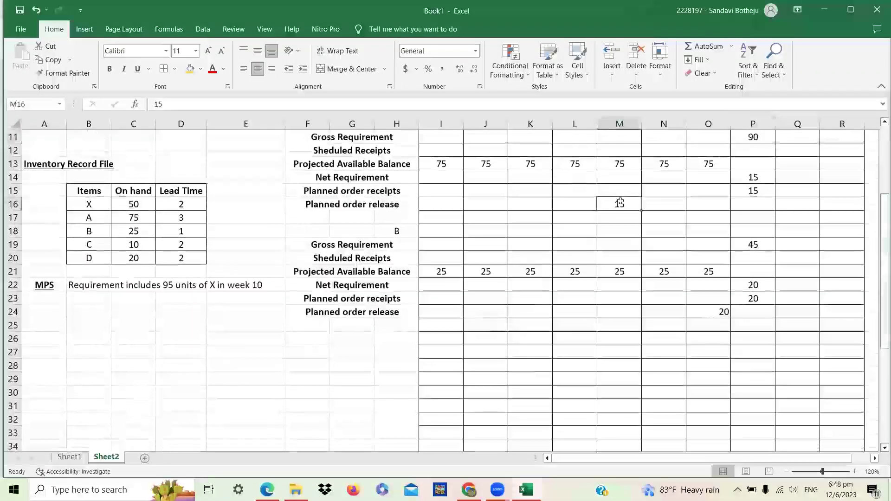
Center B's week 7 planned order release in cell O24.
left_click(712, 311)
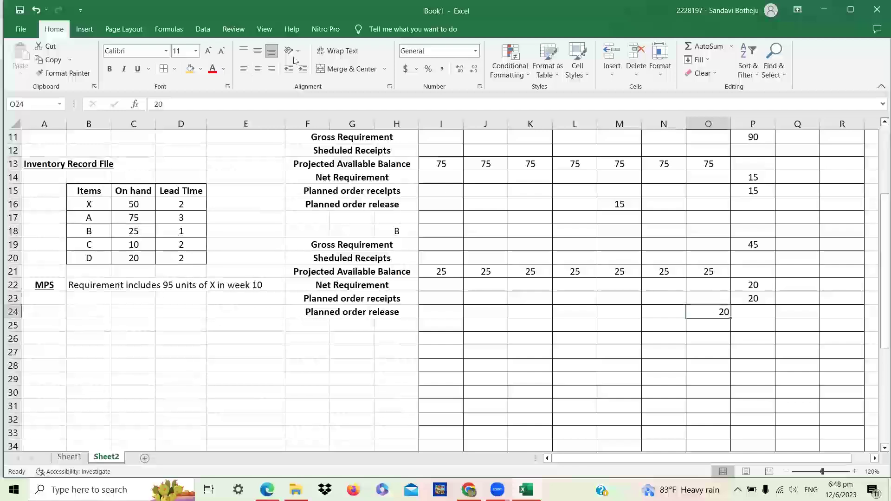
left_click(257, 69)
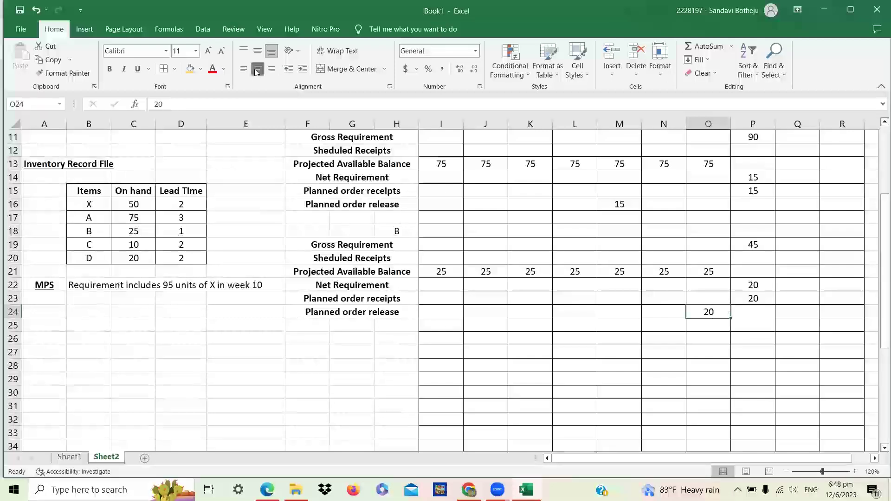
left_click(478, 279)
Label the fourth item block C in cell H26.
mouse_move(885, 290)
left_mouse_down()
mouse_move(877, 233)
mouse_move(877, 278)
left_mouse_up()
left_click(393, 366)
type("C")
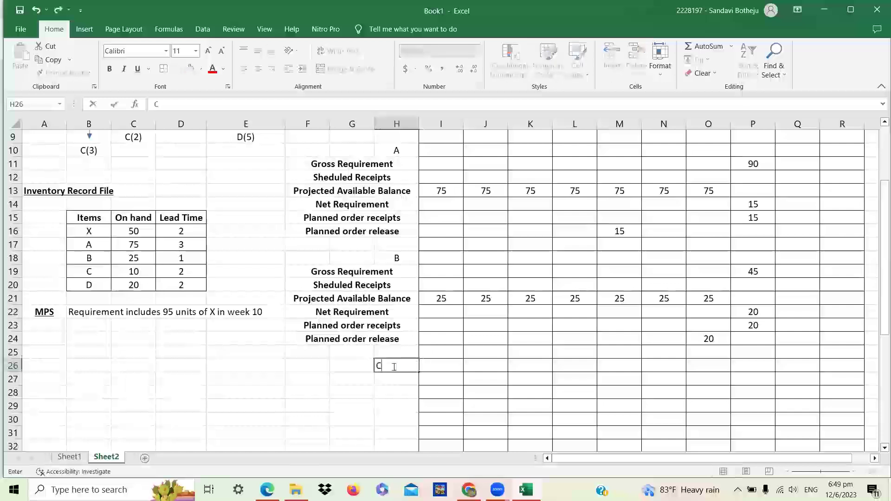
left_click(485, 392)
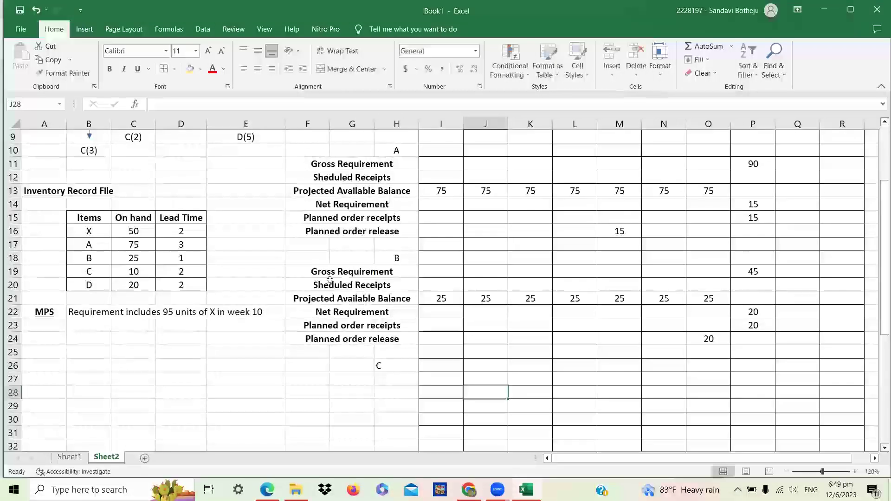
Copy B's six row labels, from gross requirement to planned order release, into C's block starting at F27.
left_click_drag(315, 268, 394, 338)
key("ctrl+c")
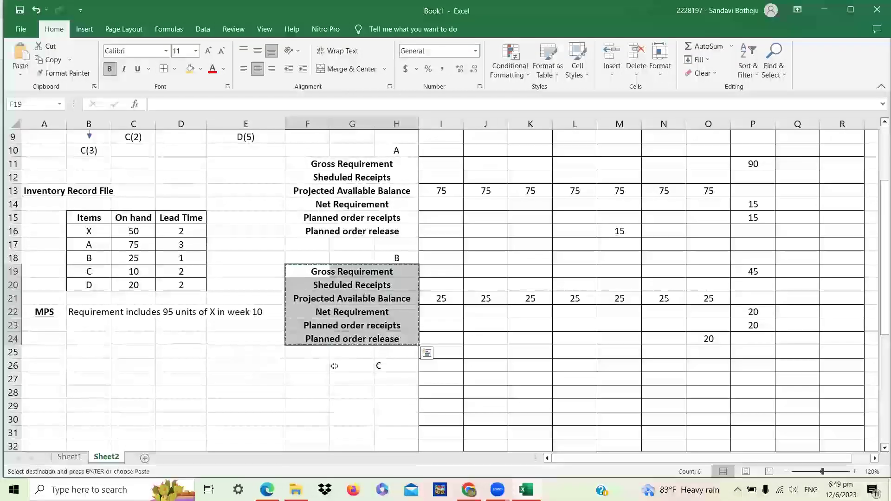
left_click(303, 381)
key("ctrl+v")
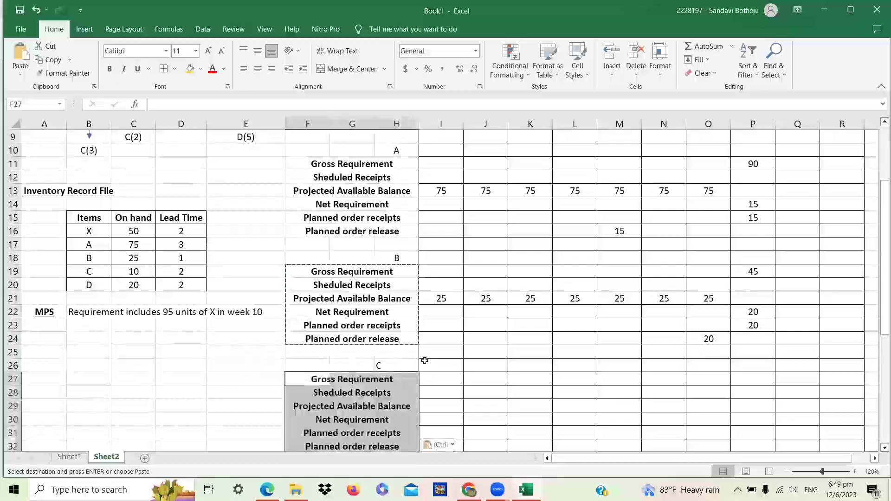
left_click(471, 360)
left_click(451, 377)
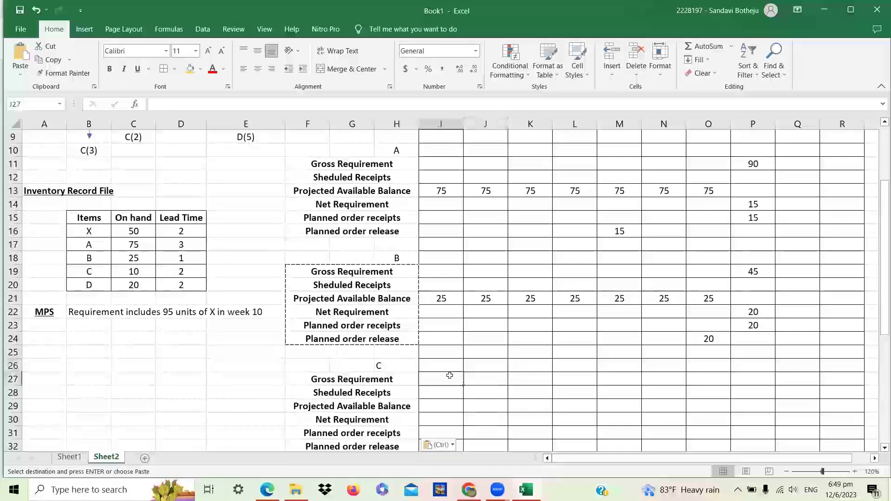
Fill the C(2) cell in the BOM tree with dark grey.
left_click(884, 290)
scroll(533, 230, "up", 3)
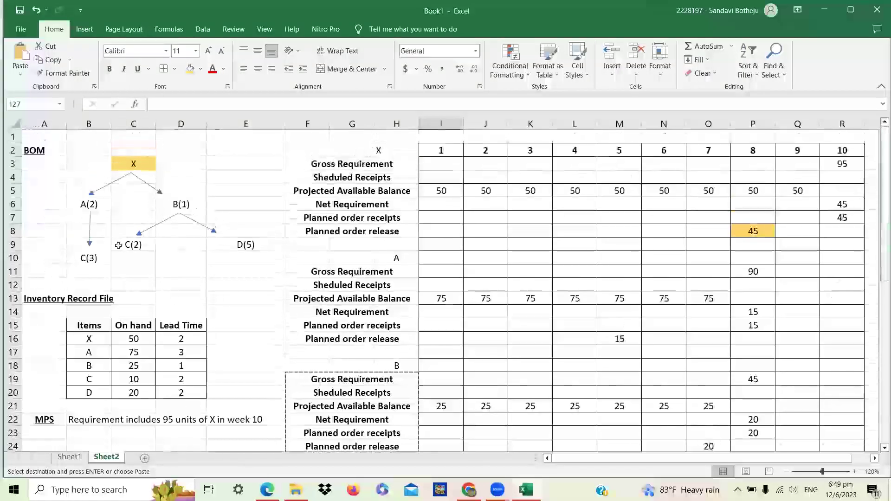
left_click(133, 244)
left_click(200, 70)
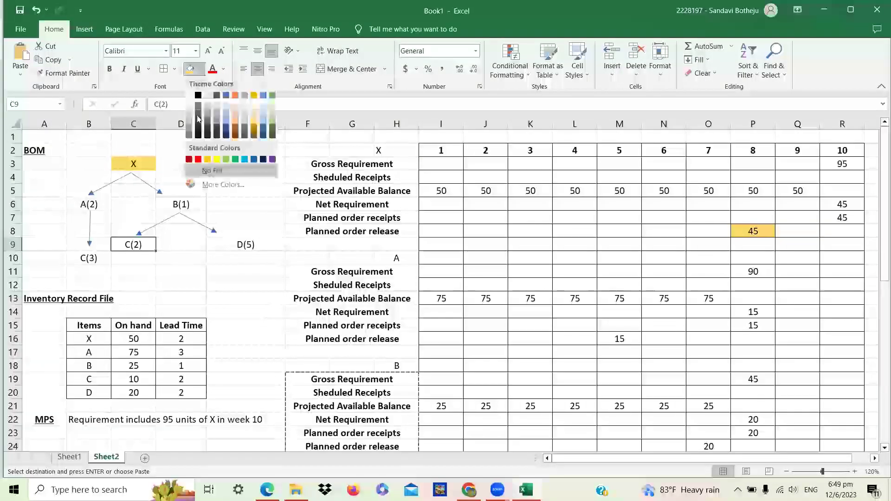
left_click(196, 120)
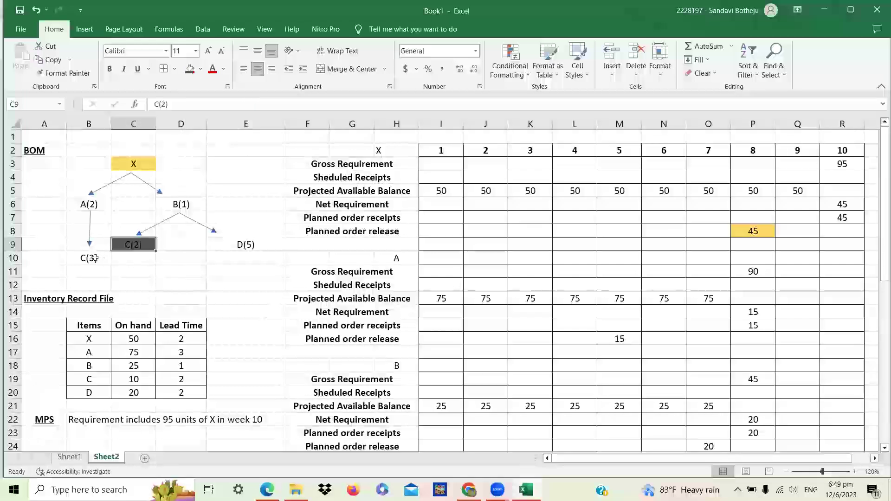
Highlight both C components in the BOM tree, C(2) in C9 and C(3) in B10, with a dark gold fill.
left_click(95, 258)
left_click(125, 247)
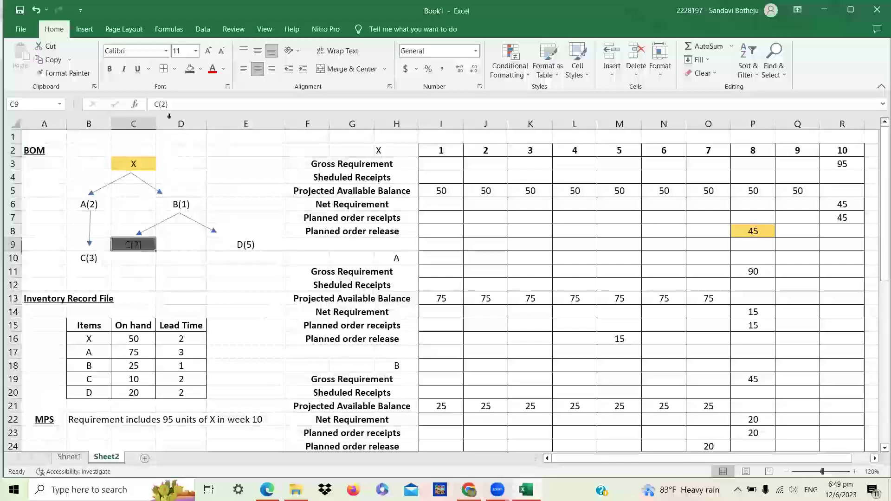
left_click(200, 69)
left_click(254, 133)
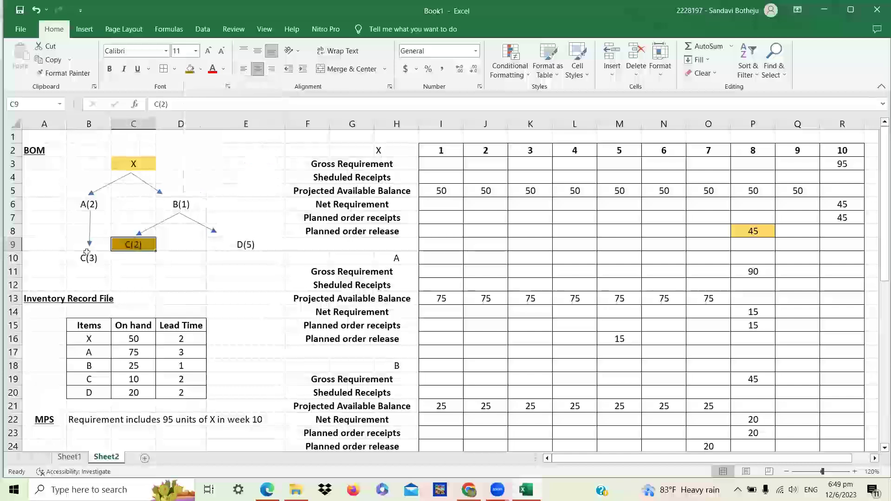
left_click(89, 256)
left_click(190, 69)
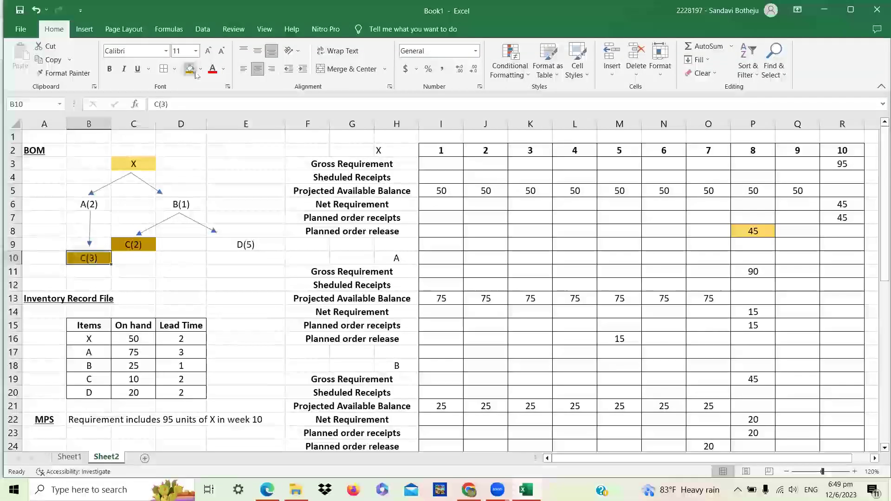
left_click(643, 290)
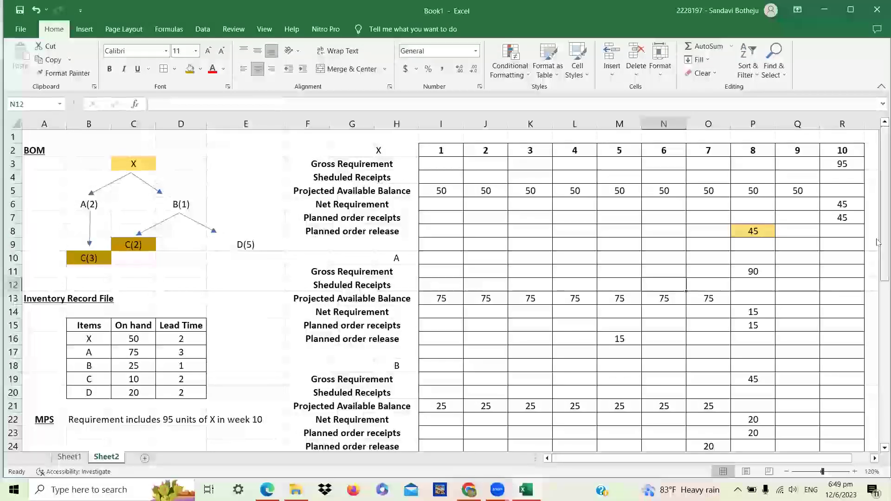
Check A's week 5 planned order release and enter 45 as C's week 5 gross requirement in M27.
left_click_drag(877, 241, 877, 276)
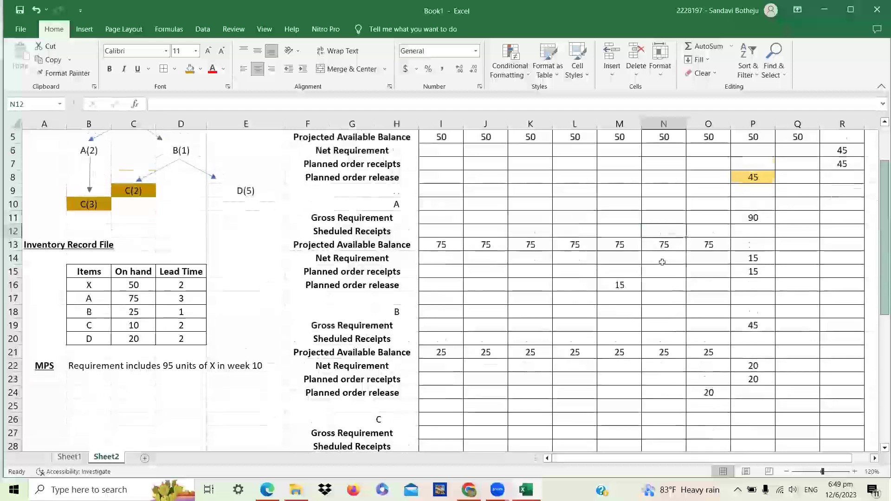
scroll(662, 262, "down", 1)
left_click(766, 257)
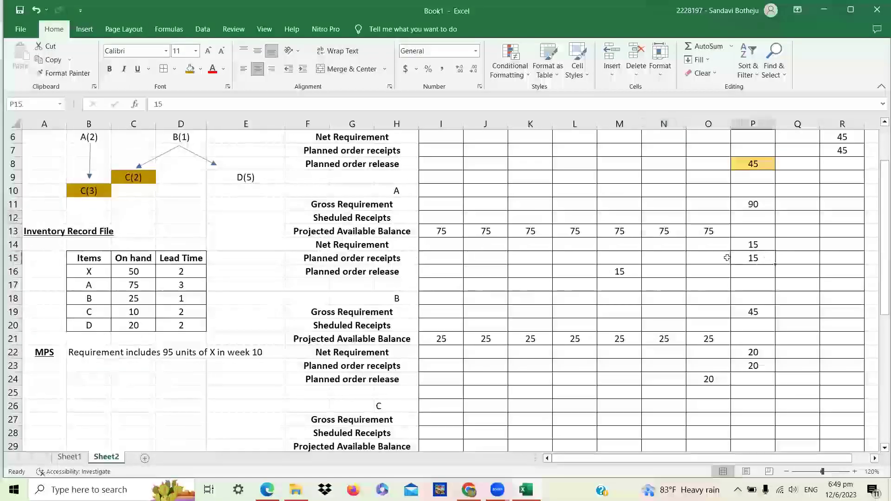
left_click(622, 271)
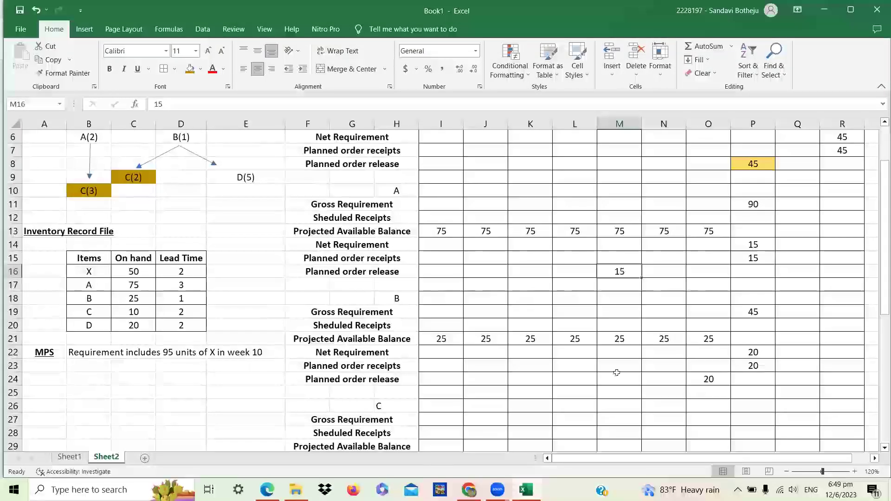
left_click(608, 420)
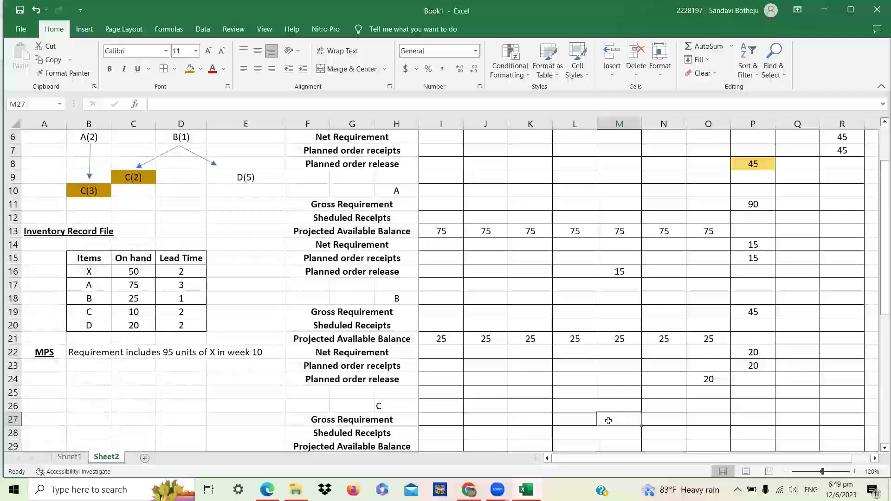
type("45")
key("ctrl+Return")
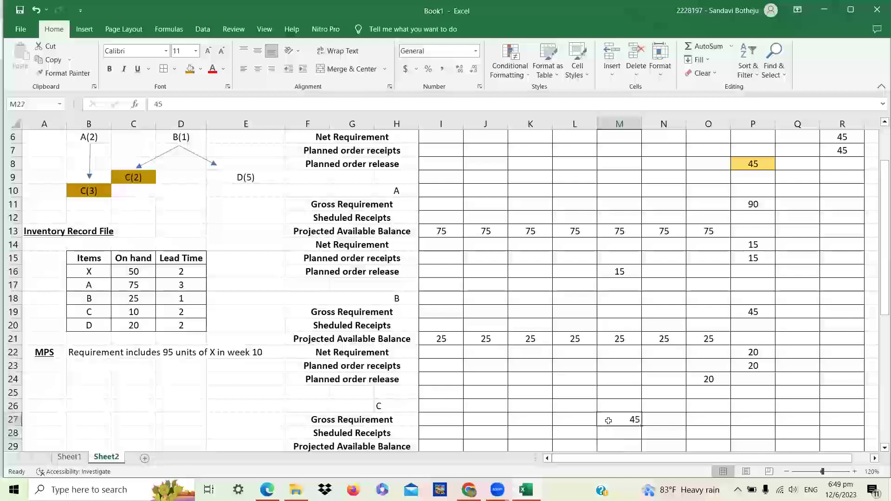
Centre the contents of C's grid cells I27:R32 horizontally.
left_click_drag(423, 418, 825, 420)
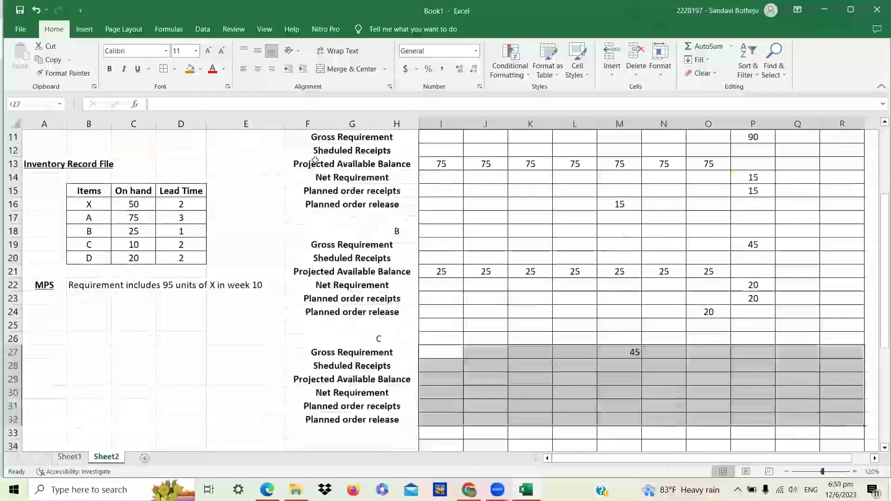
left_click(254, 74)
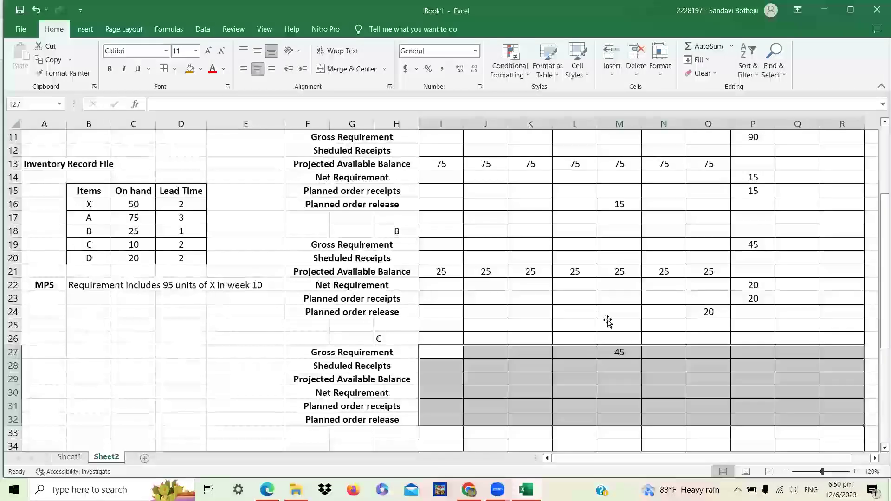
left_click(608, 325)
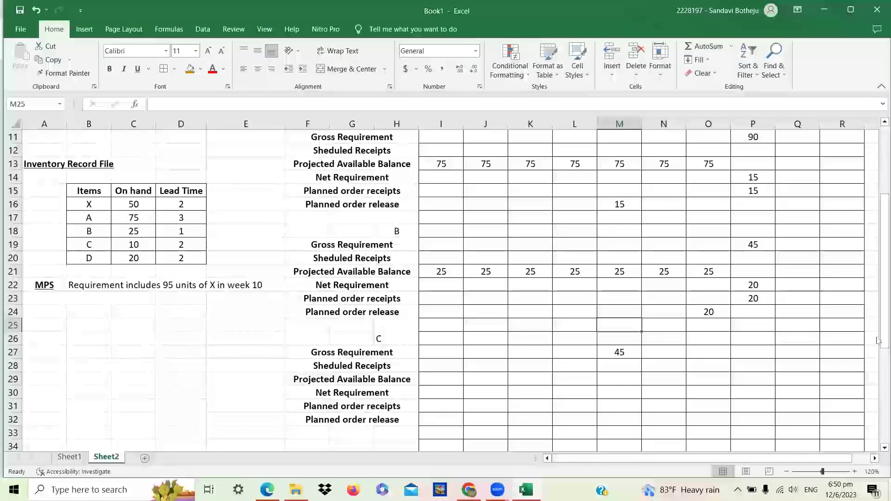
Check B's week 7 planned order release and enter 40 as C's week 7 gross requirement in O27.
scroll(876, 340, "up", 2)
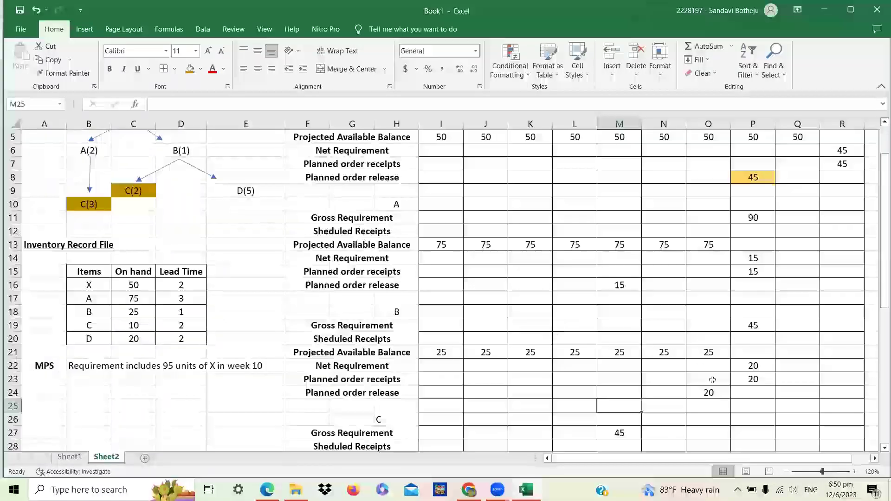
scroll(877, 308, "down", 2)
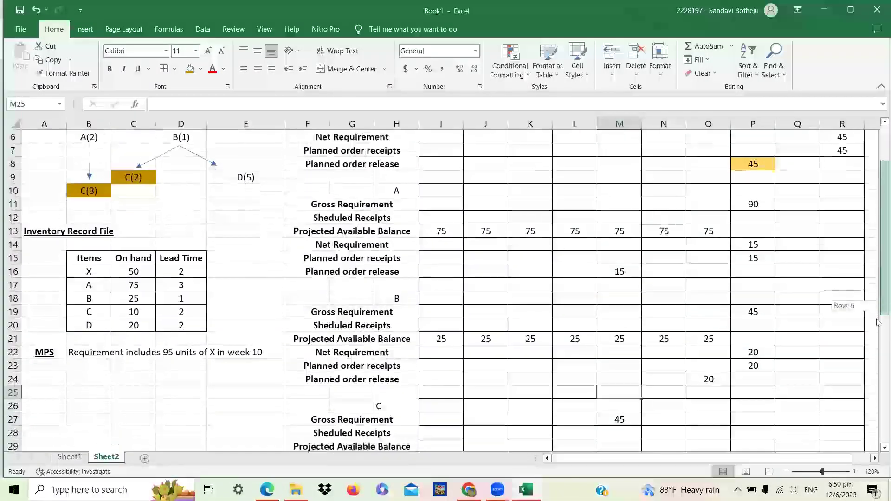
left_click(710, 325)
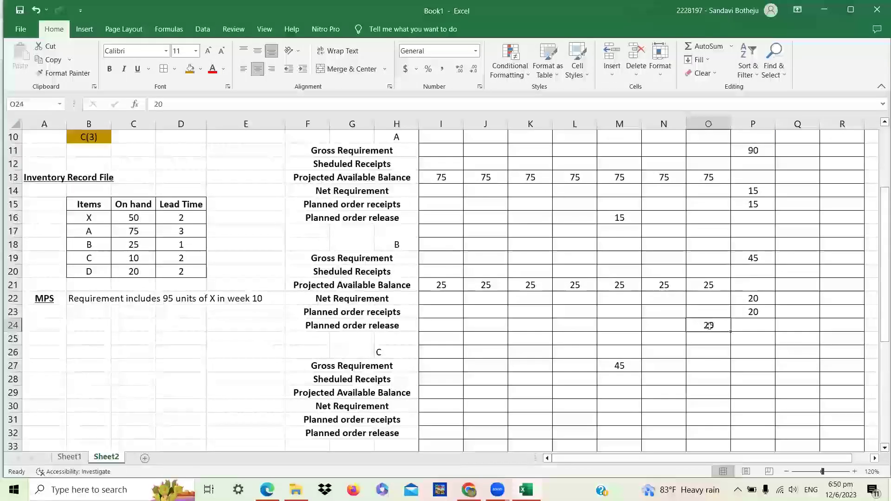
left_click(707, 368)
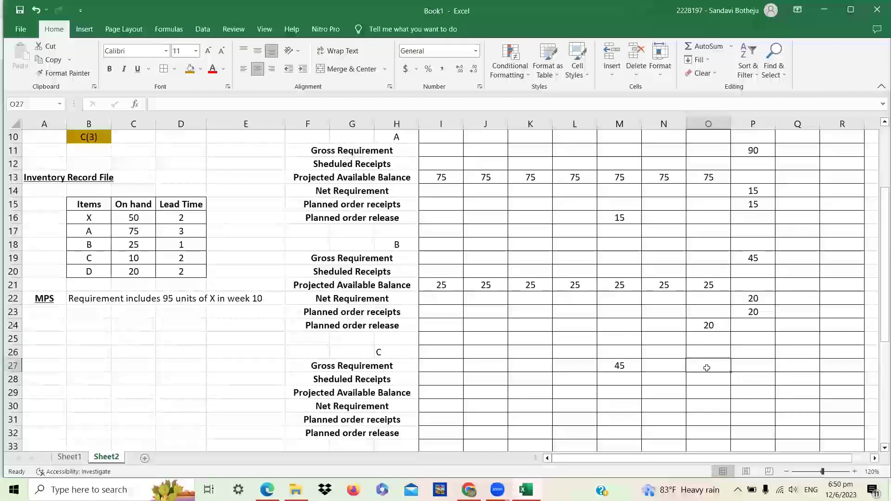
left_click_drag(882, 281, 877, 278)
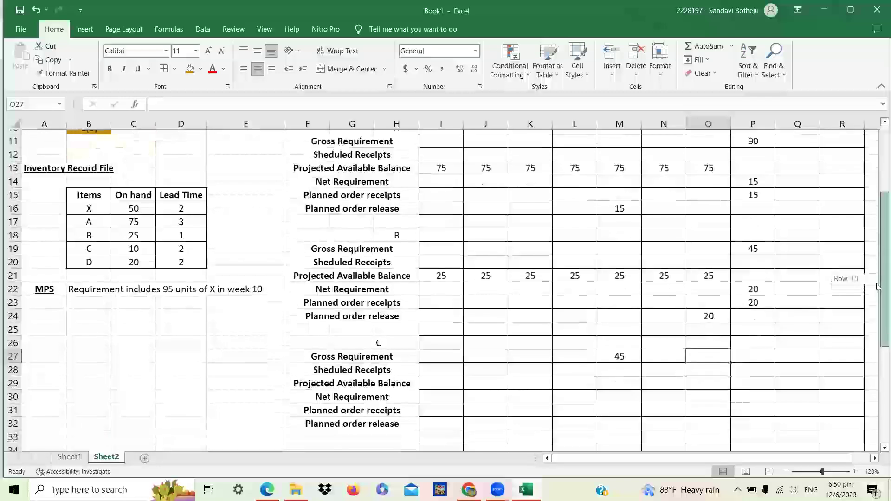
left_click(711, 312)
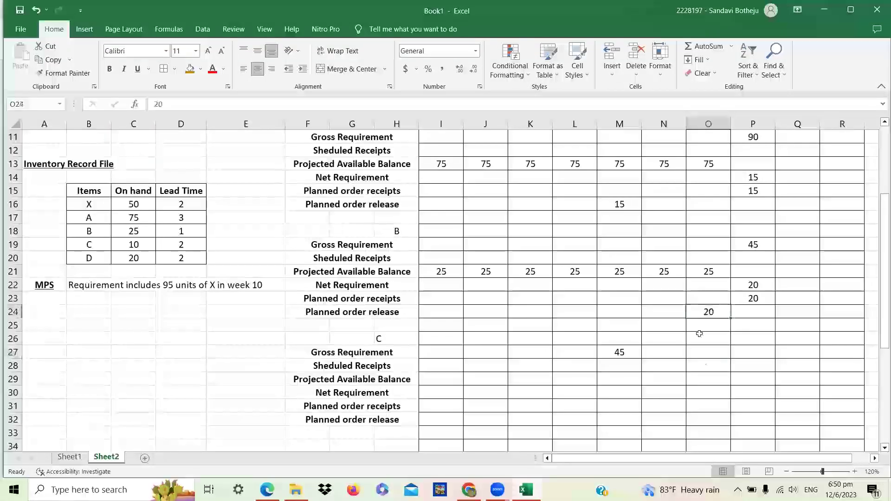
left_click(714, 355)
type("40")
key("Return")
left_click(713, 353)
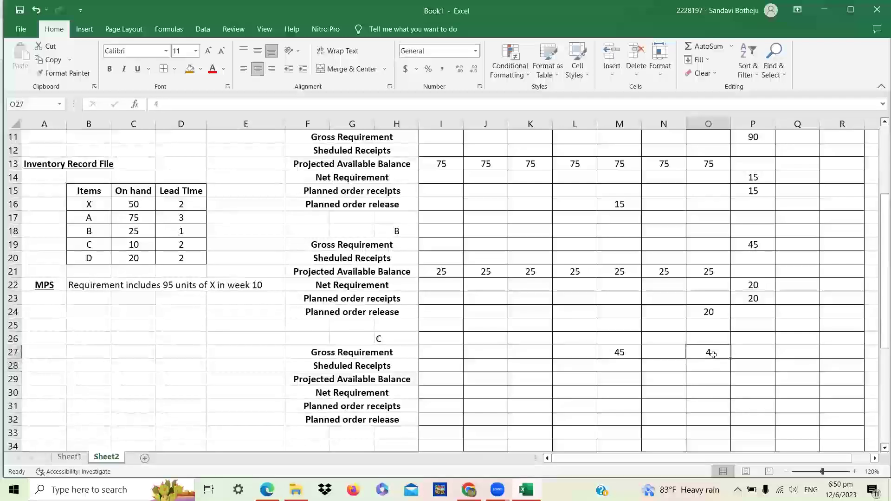
type("40")
key("Return")
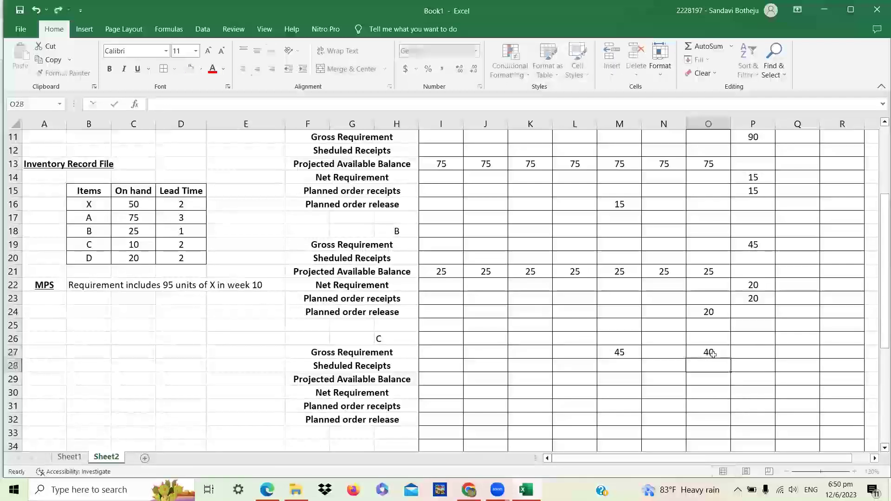
left_click(573, 402)
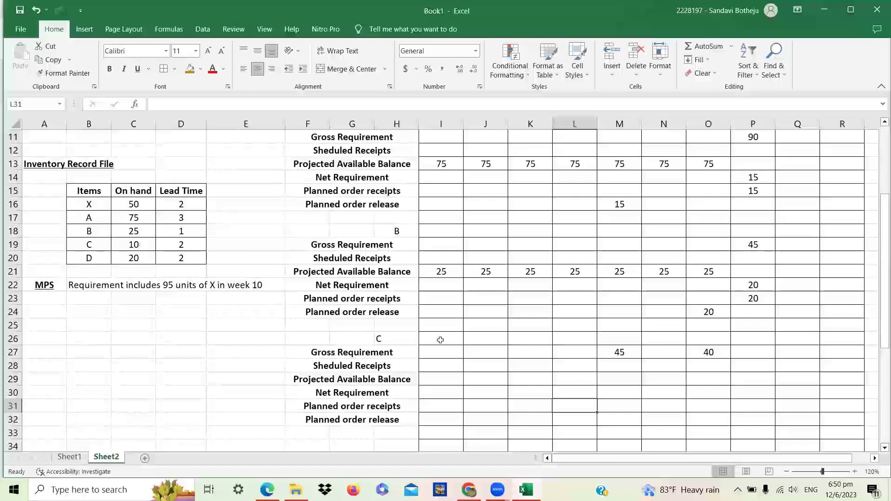
double_click(433, 364)
type("10")
key("Return")
type("10")
key("Return")
key("Up")
key("BackSpace")
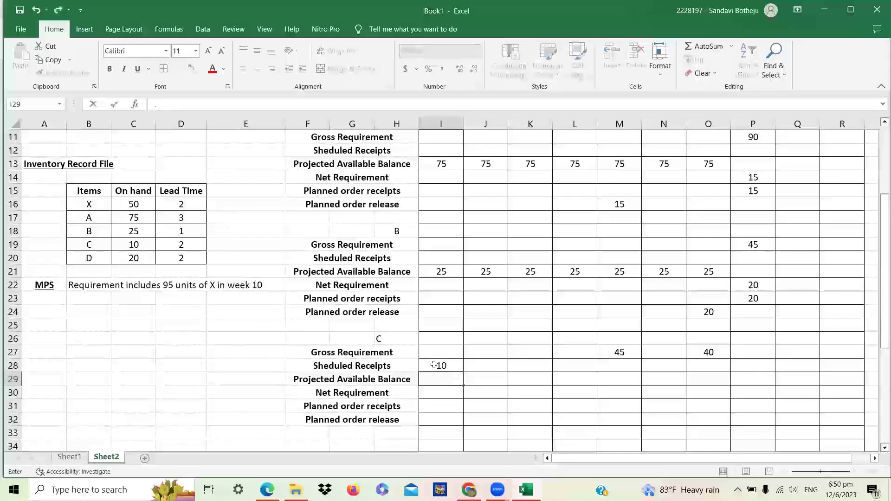
key("Up")
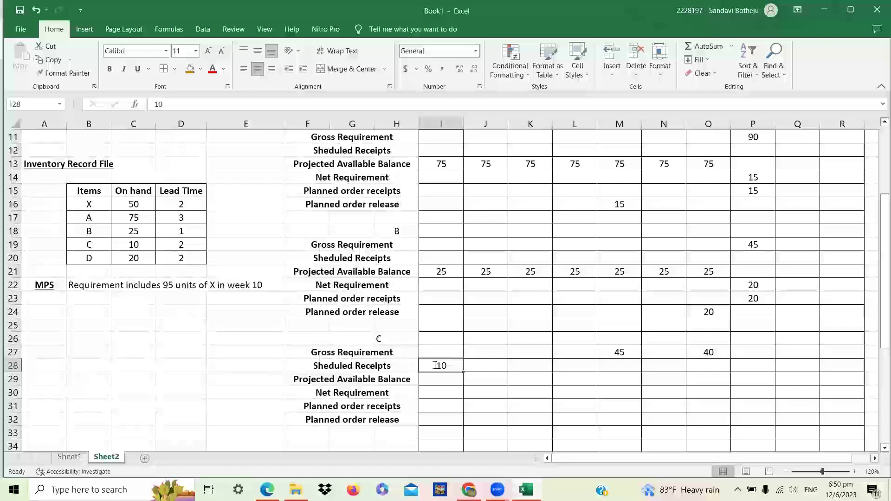
key("BackSpace")
Enter 10 as C's projected available balance for weeks 1 to 4 in I29:L29.
key("Return")
type("10")
key("Tab")
type("10")
key("Tab")
type("10")
key("Tab")
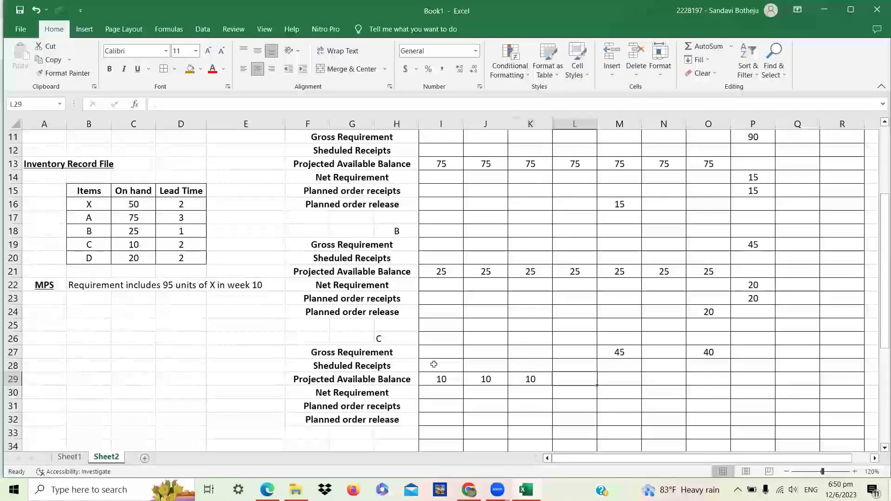
type("10")
key("Tab")
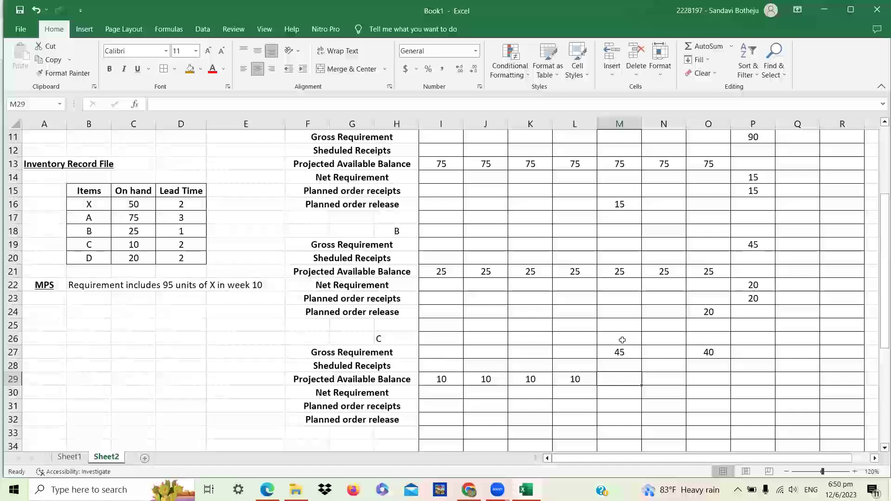
Calculate C's week 5 net requirement in M30 with the formula =M27-L29.
left_click(574, 380)
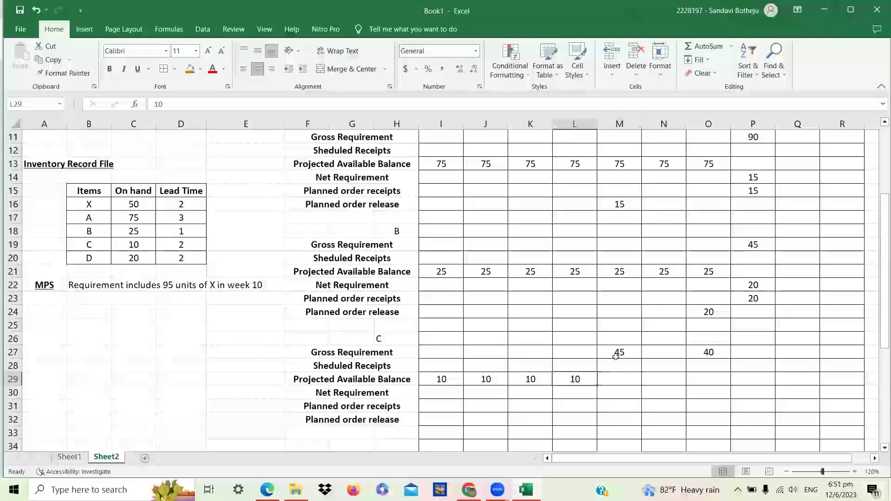
left_click_drag(616, 356, 577, 376)
left_click(580, 378)
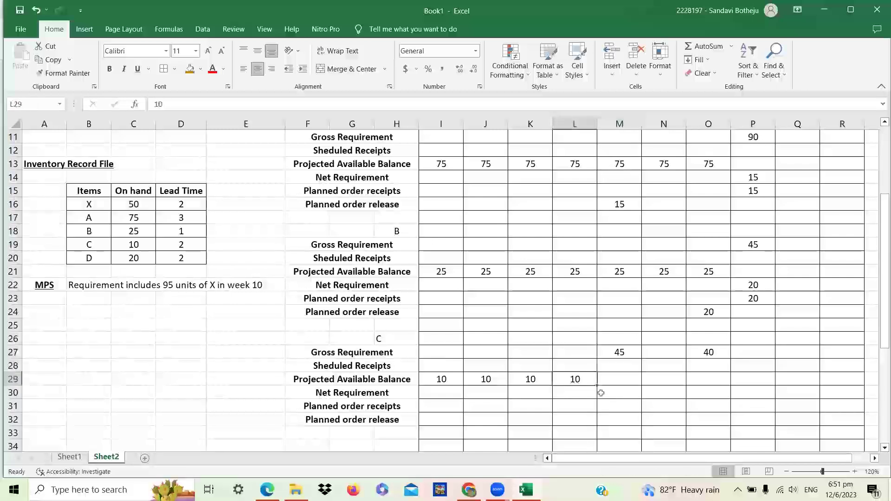
left_click(619, 393)
type("=")
left_click(614, 351)
type("-")
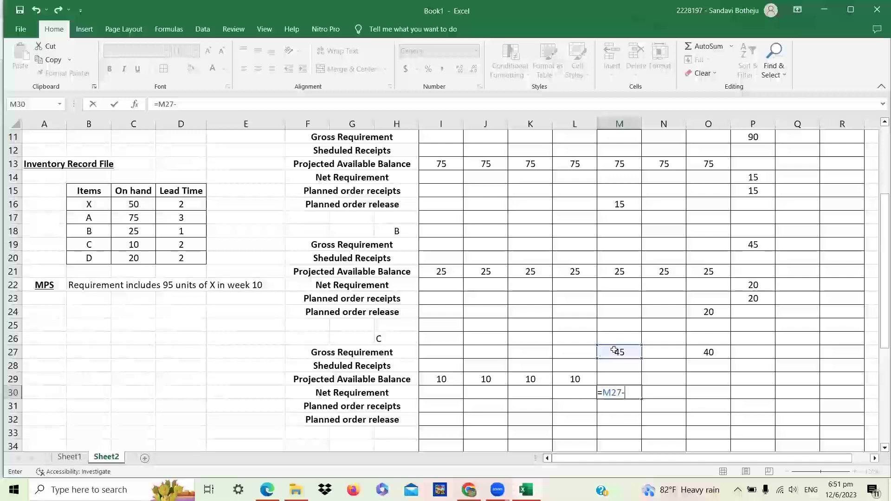
left_click(573, 378)
key("Return")
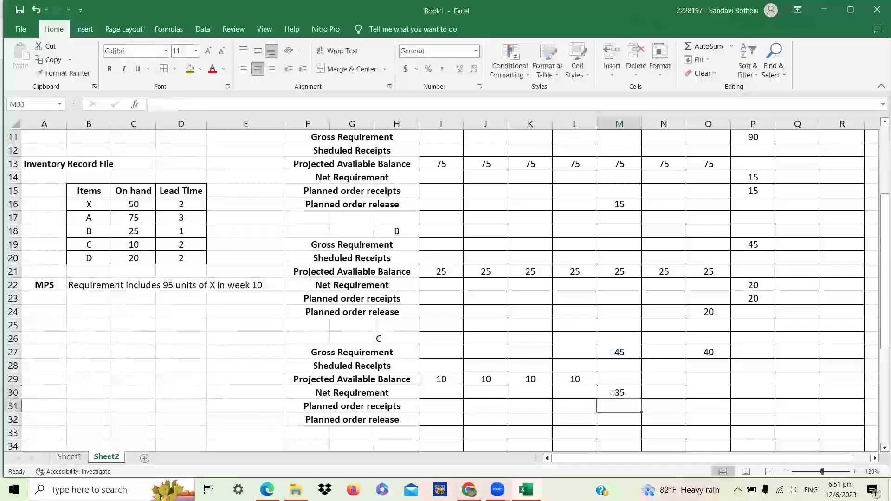
Enter 35 as C's week 5 planned order receipt in M31 and week 3 planned order release in K32.
type("35")
key("Return")
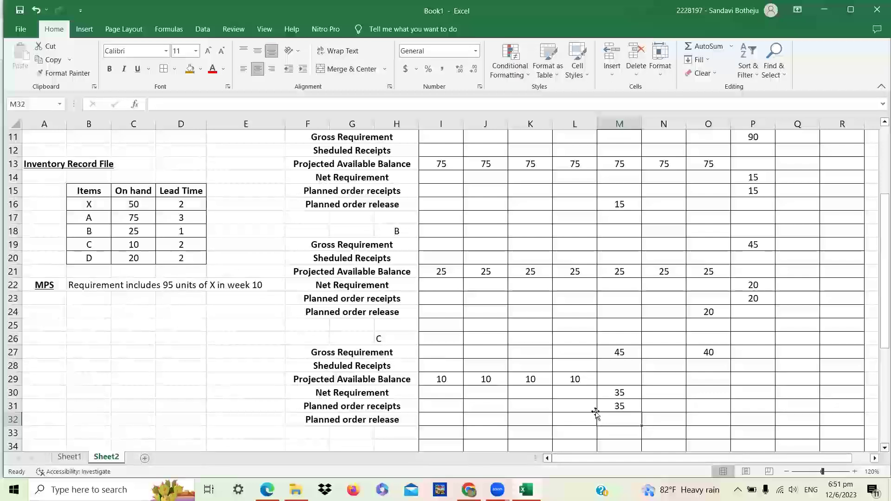
left_click(534, 418)
type("35")
key("Return")
Enter 0 as C's projected available balance for weeks 5 and 6 in M29 and N29.
left_click(673, 406)
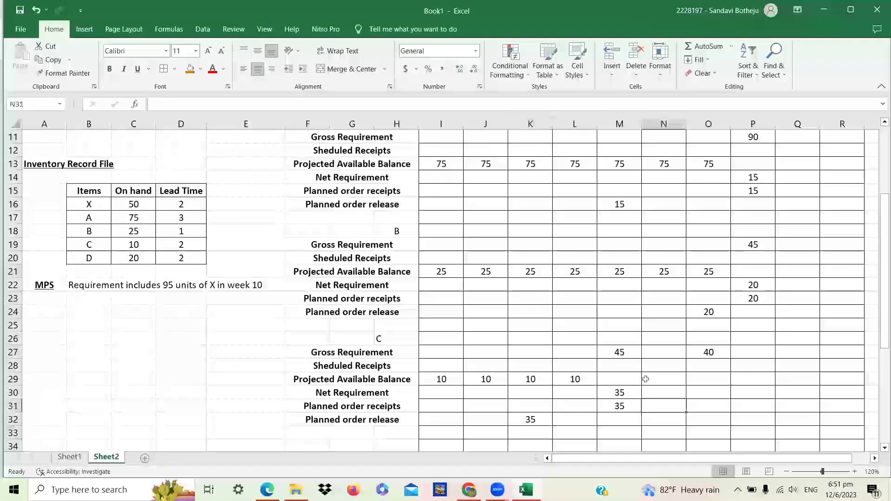
left_click(625, 377)
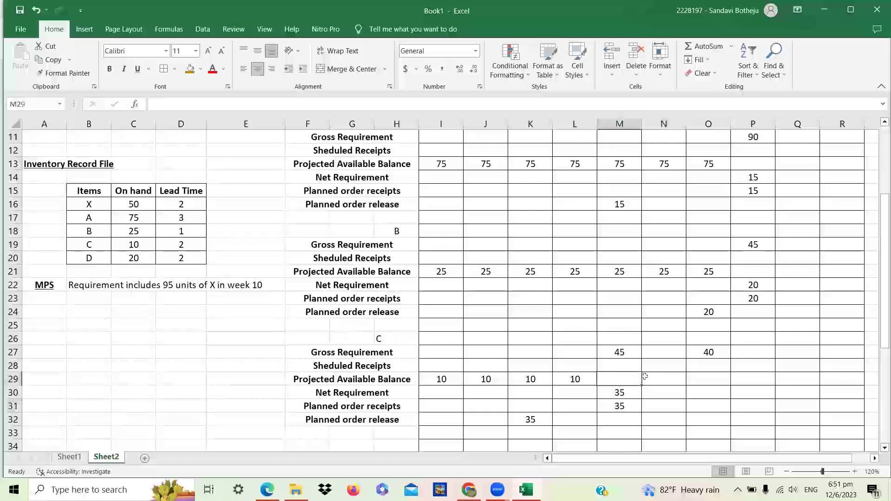
left_click(702, 377)
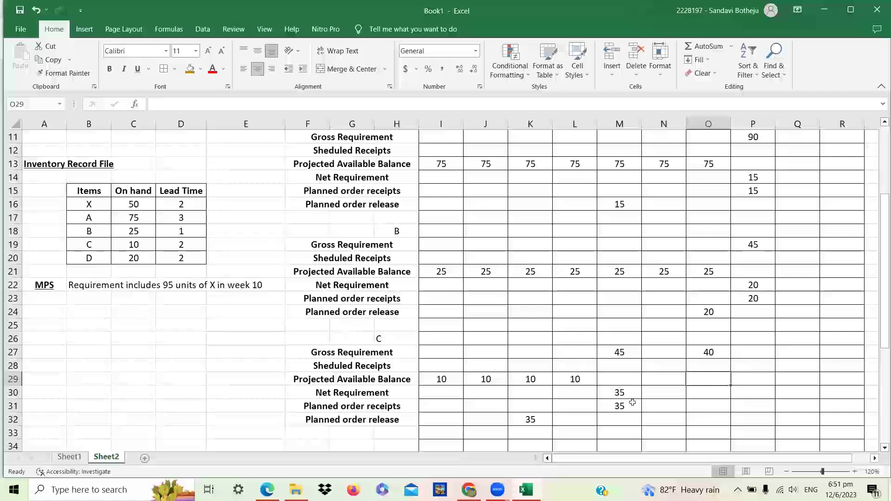
left_click(632, 379)
type("0")
key("Tab")
type("0")
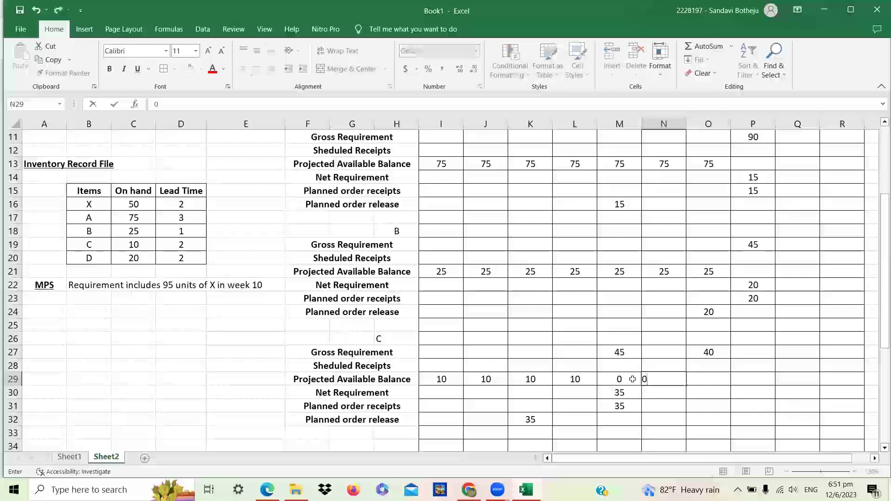
key("Tab")
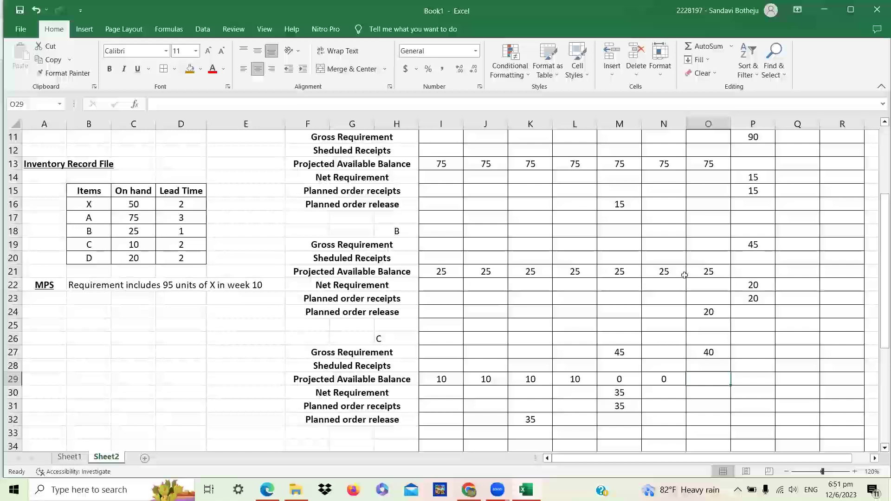
Calculate C's week 7 net requirement in O30 by subtracting the week 6 balance N29 from gross requirement O27.
left_click(737, 269)
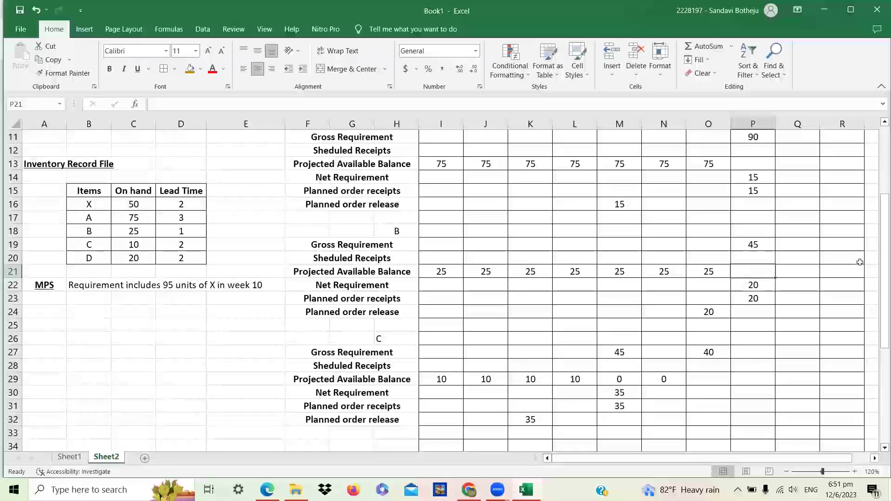
left_click(568, 379)
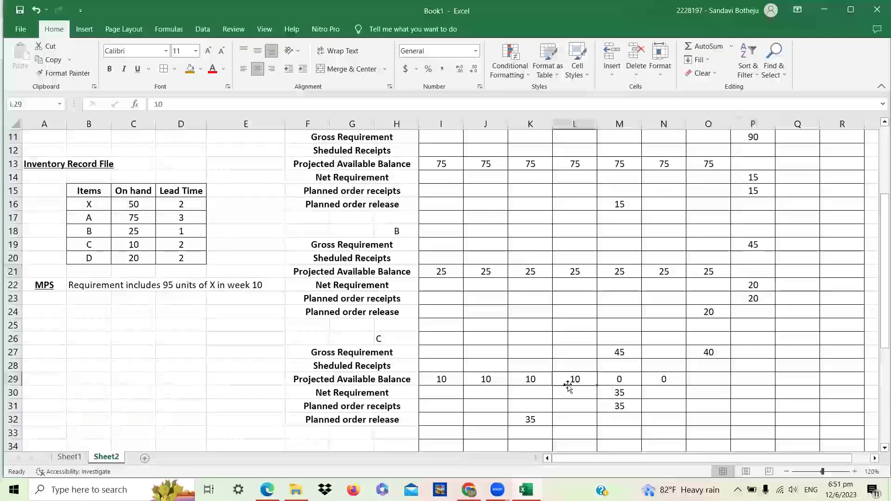
left_click(616, 378)
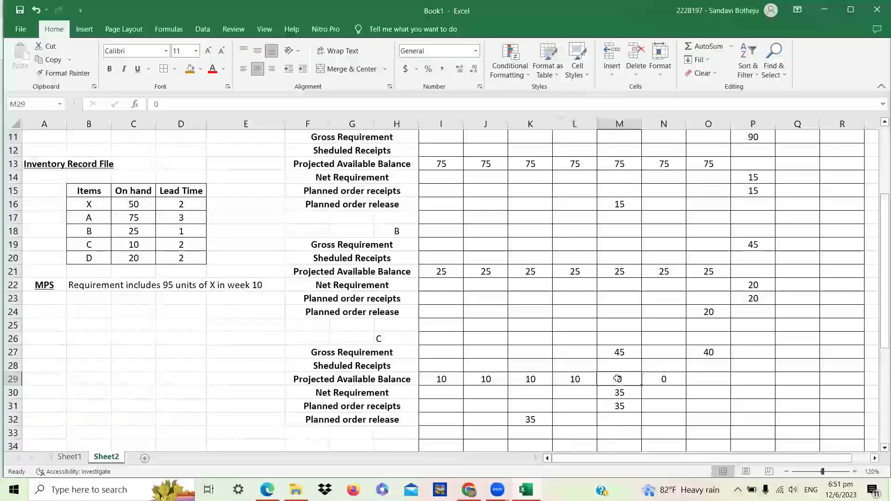
left_click(661, 377)
left_click(707, 377)
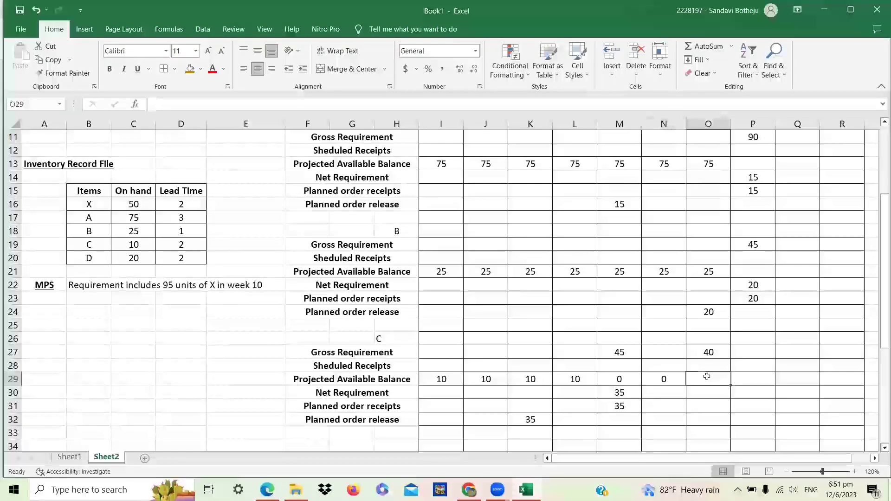
double_click(706, 376)
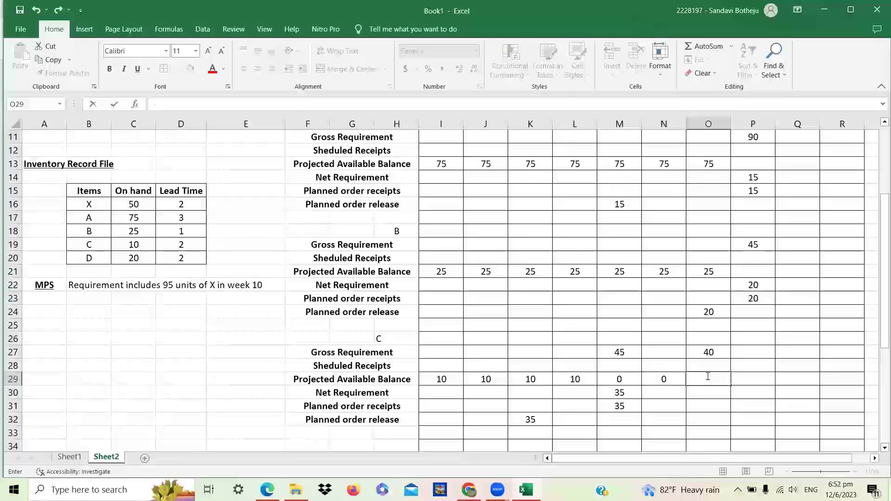
key("Return")
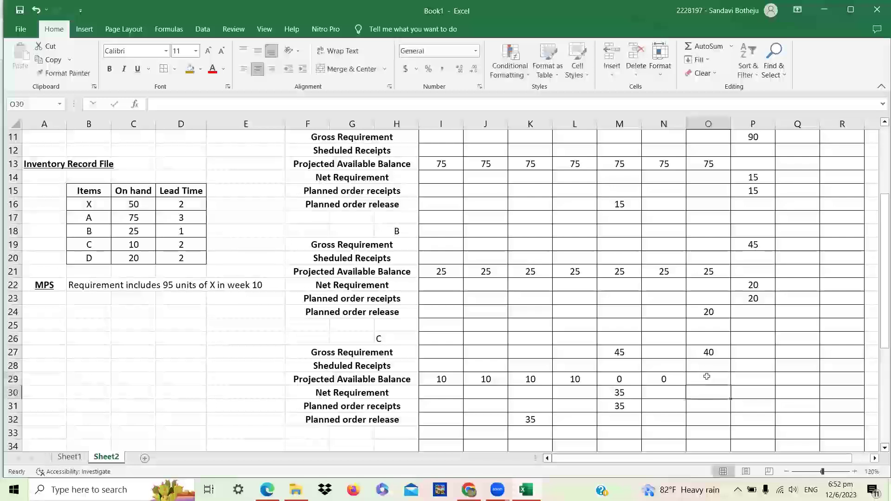
type("=")
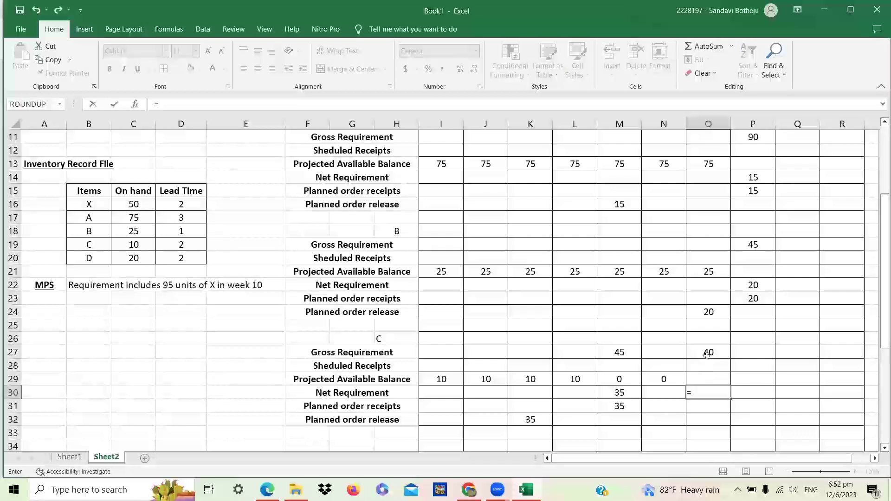
left_click(707, 355)
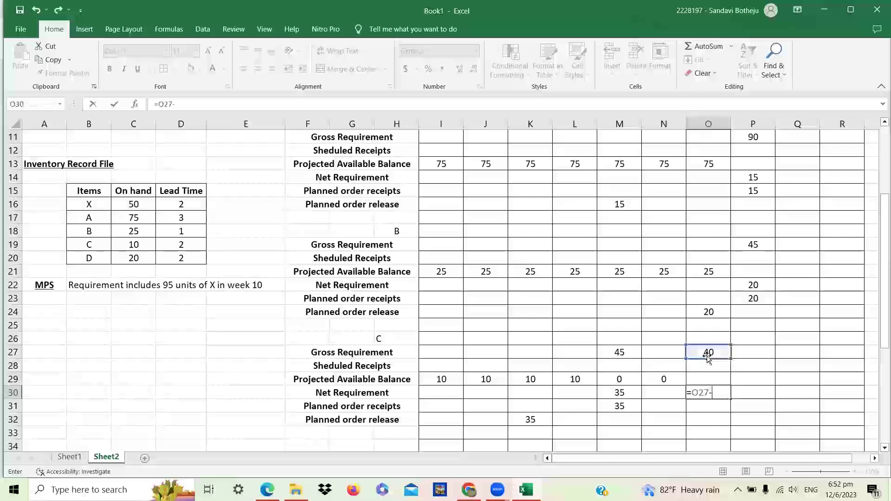
type("-")
left_click(674, 379)
key("Return")
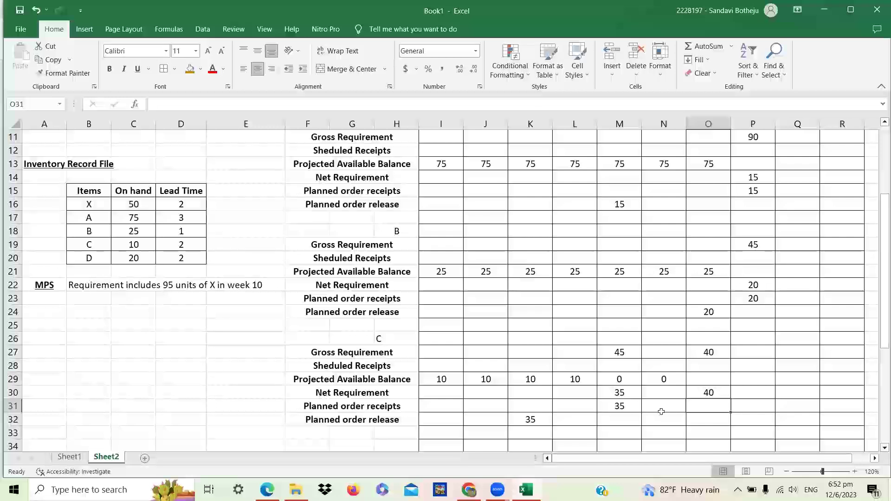
Enter 40 as C's week 7 planned order receipt in O31 and week 5 planned order release in M32.
left_click(558, 271)
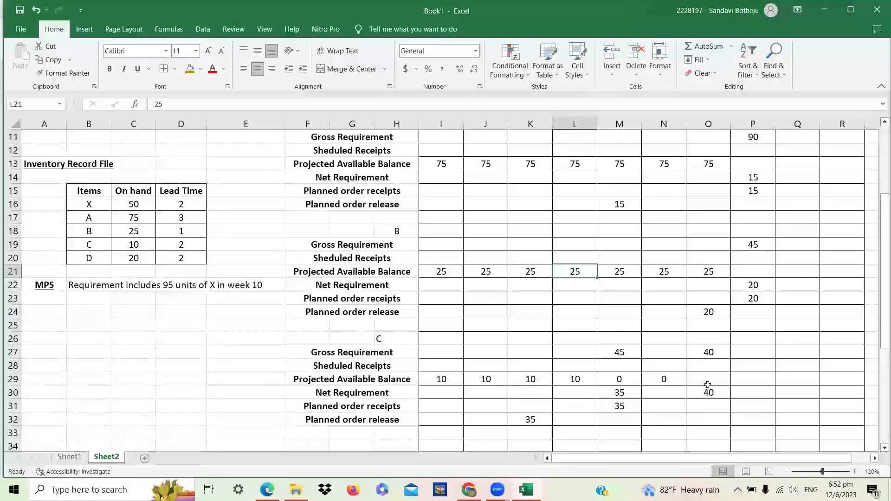
left_click(691, 408)
type("40")
key("Return")
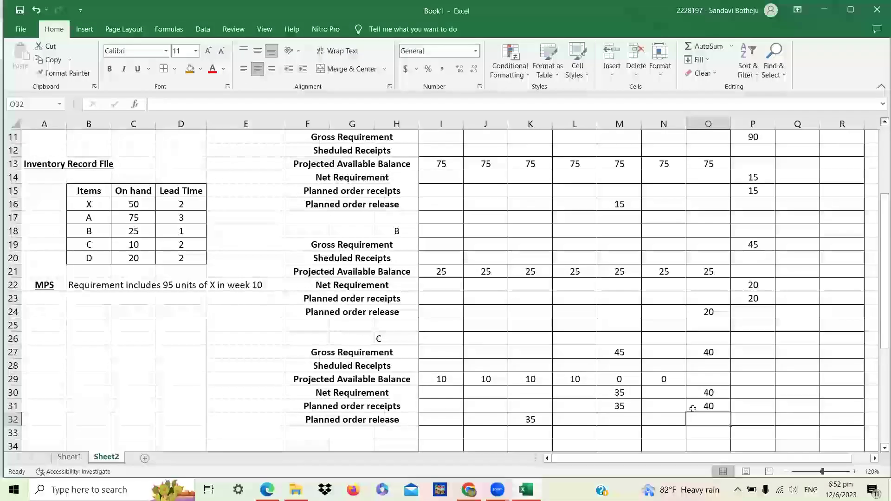
left_click(620, 422)
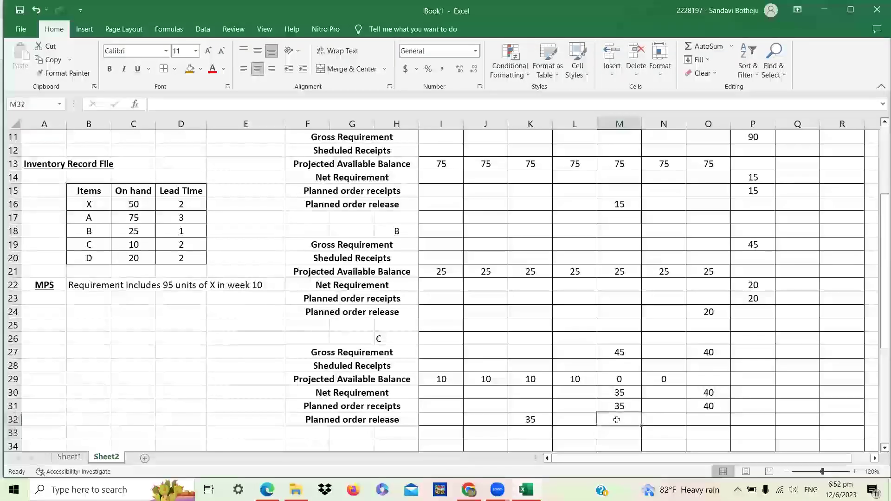
type("40")
key("Return")
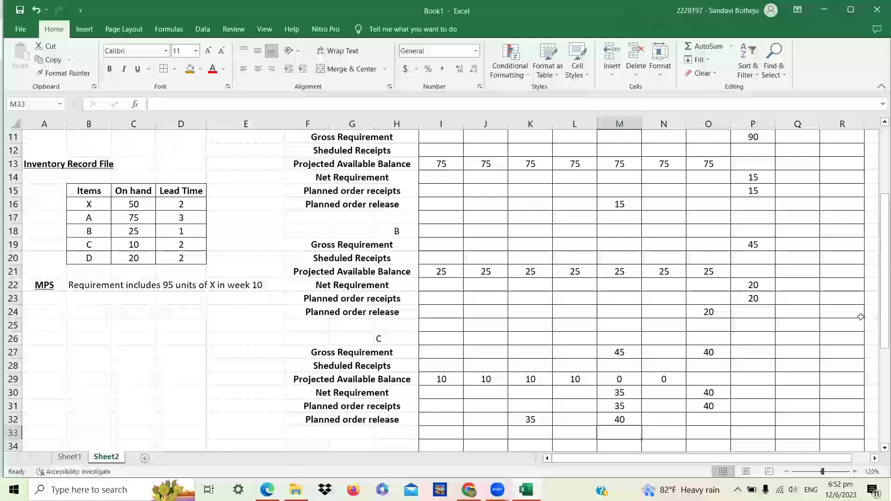
Label a new planning block for item D in H34, below C's grid.
left_click_drag(884, 331, 877, 377)
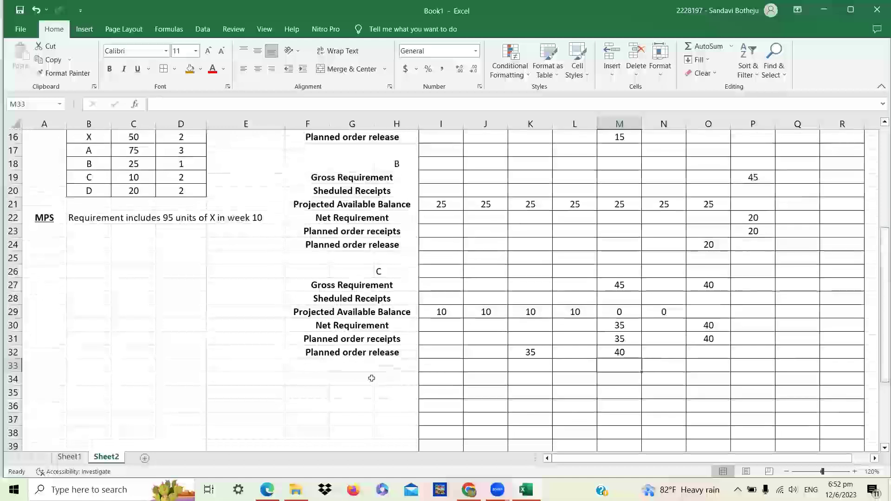
left_click(373, 378)
type("D")
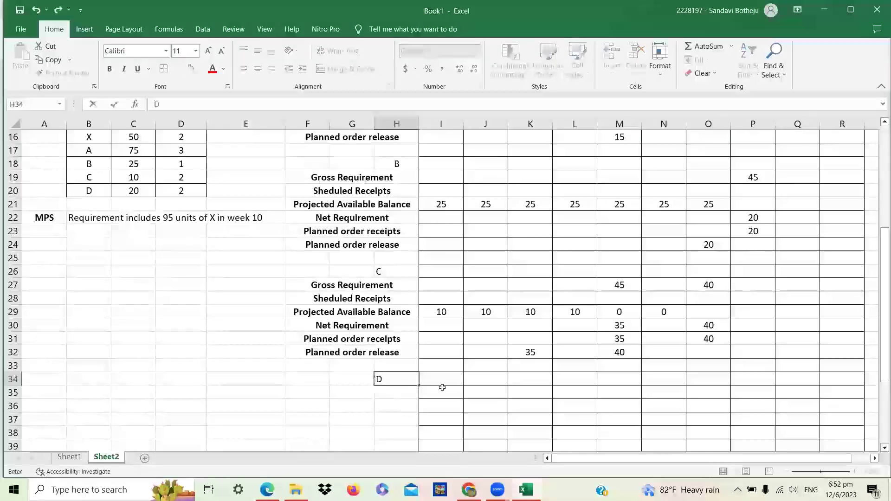
left_click(442, 387)
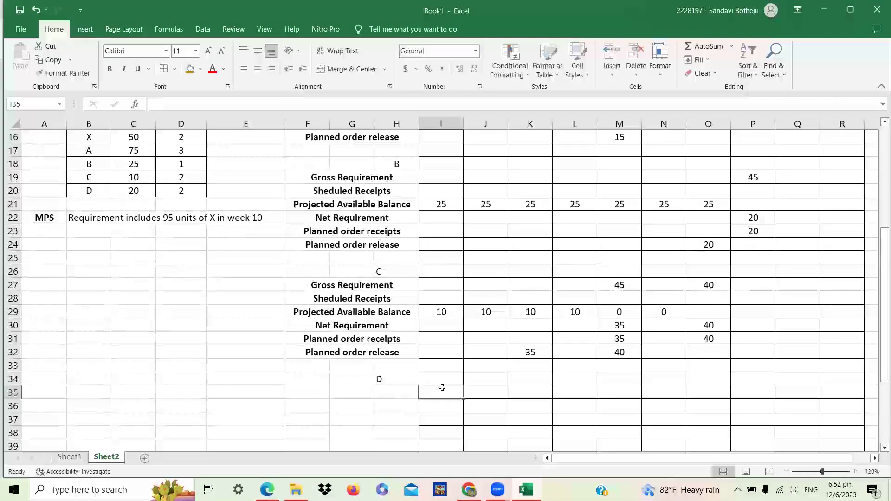
Copy C's row labels from F27:H32 into D's block starting at F35.
left_click(394, 366)
mouse_move(392, 353)
left_mouse_down()
mouse_move(297, 287)
mouse_move(391, 348)
left_mouse_up()
left_click(391, 349)
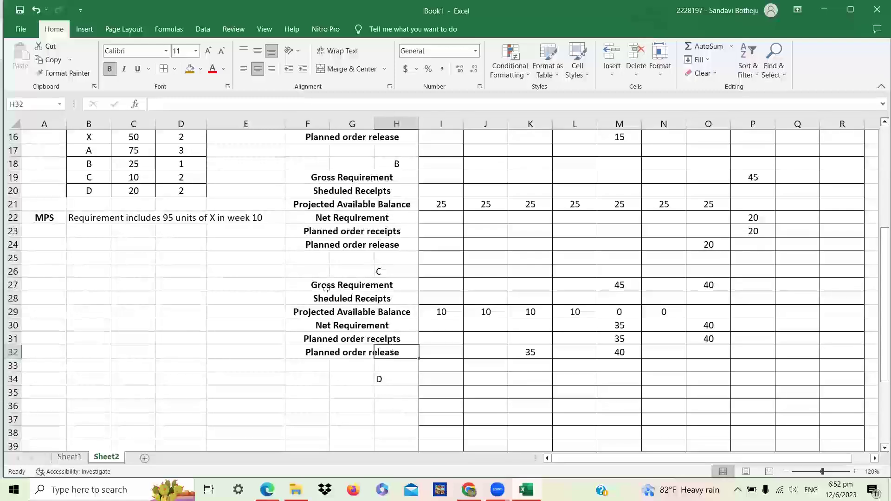
left_click_drag(380, 284, 389, 351)
key("ctrl+c")
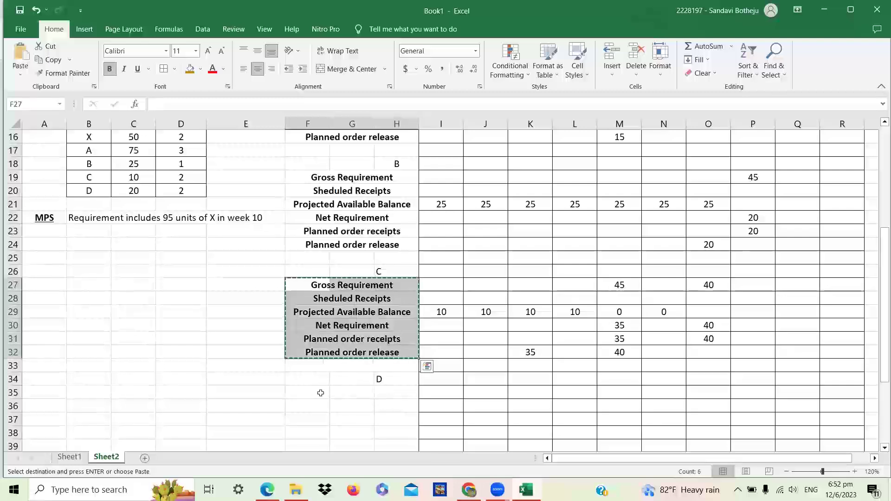
left_click(321, 393)
key("ctrl+v")
Check B's planned order release in O24 and enter 100 as D's week 7 gross requirement in O35.
left_click_drag(879, 325, 874, 269)
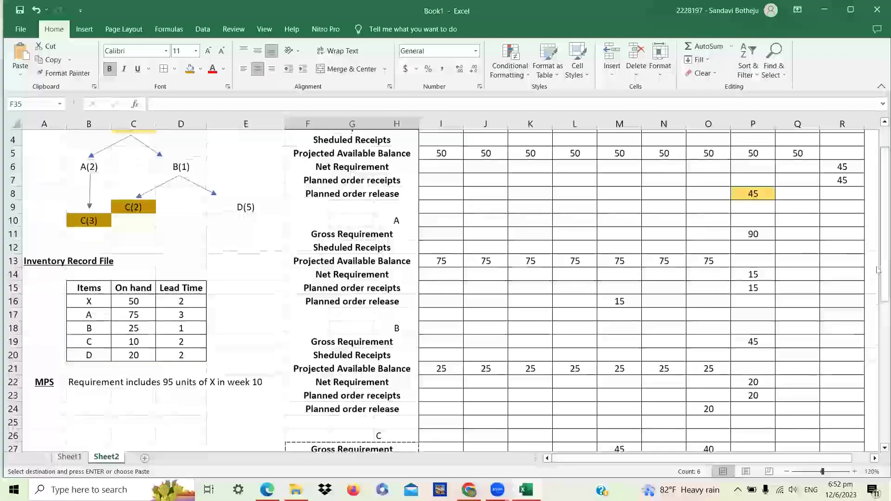
left_click_drag(877, 251, 877, 306)
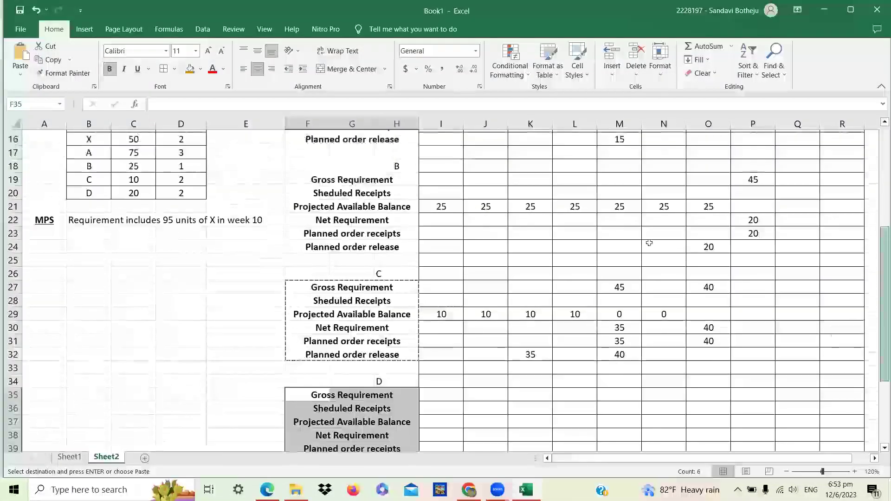
left_click(701, 243)
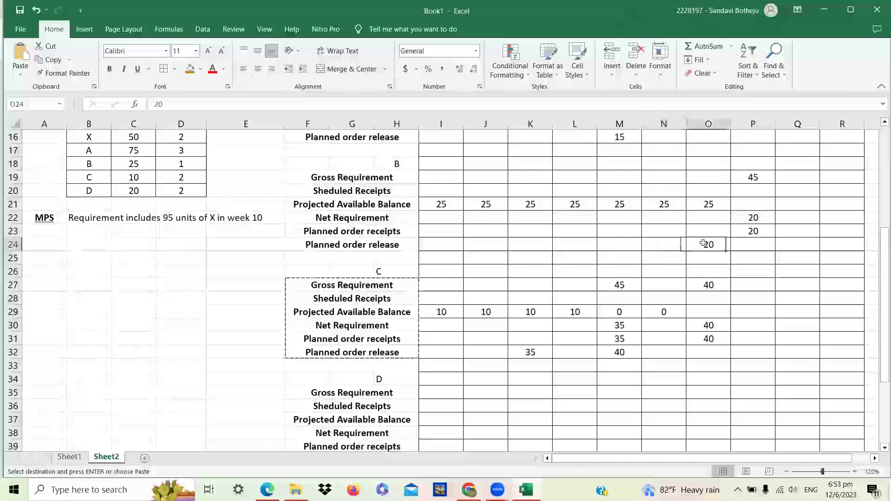
left_click_drag(877, 251, 712, 245)
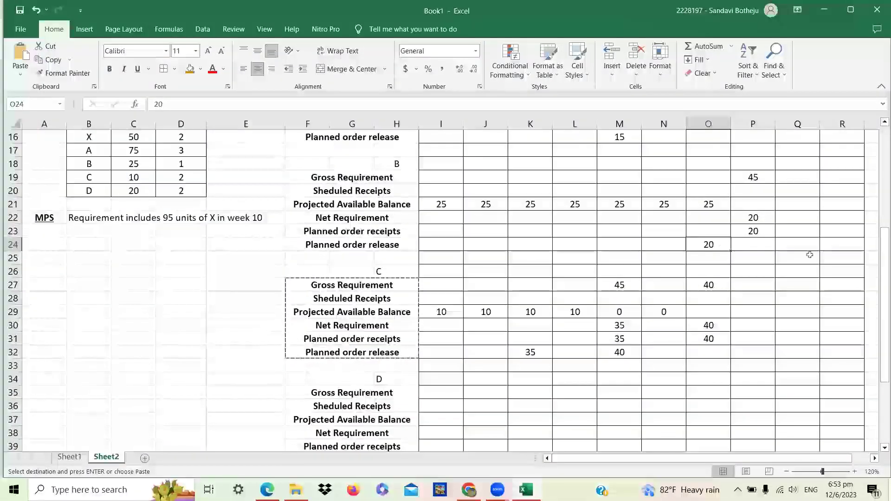
left_click_drag(877, 329, 878, 350)
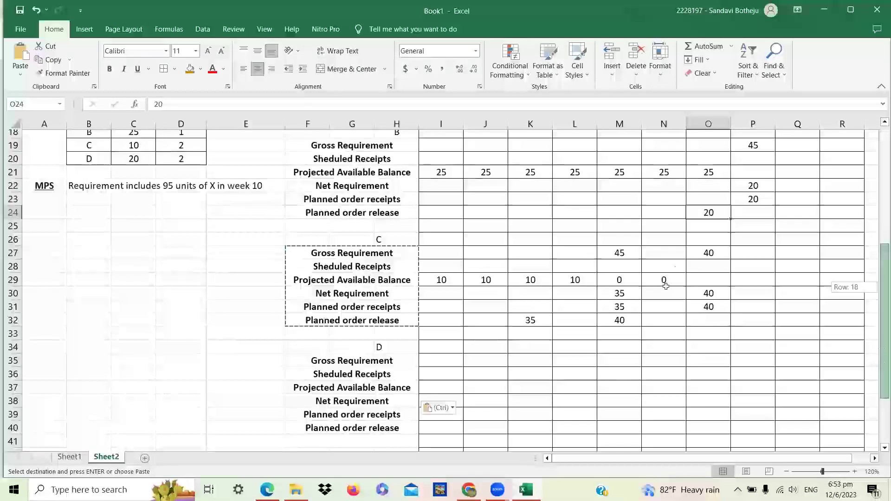
scroll(603, 286, "down", 2)
left_click(689, 271)
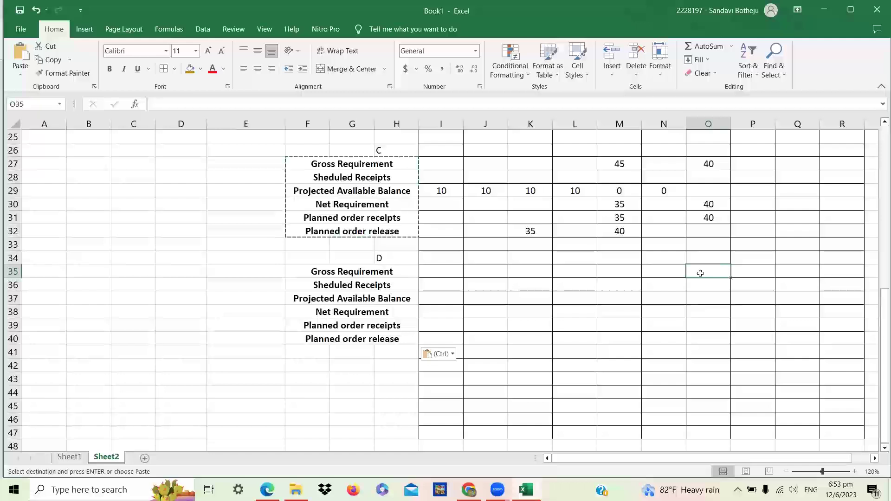
type("100")
key("Return")
Centre the cell contents of D's planning grid from J35 through row 46.
mouse_move(465, 271)
left_mouse_down()
mouse_move(640, 370)
mouse_move(870, 415)
left_mouse_up()
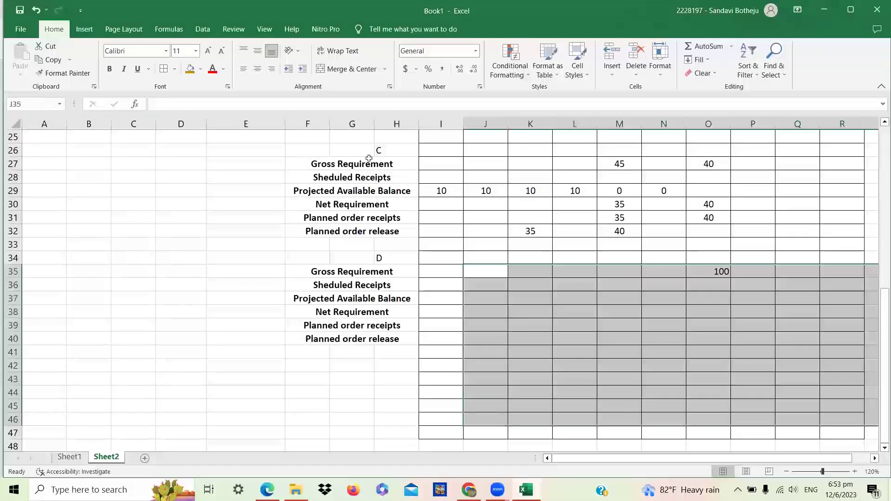
left_click(257, 70)
left_click_drag(529, 284, 751, 364)
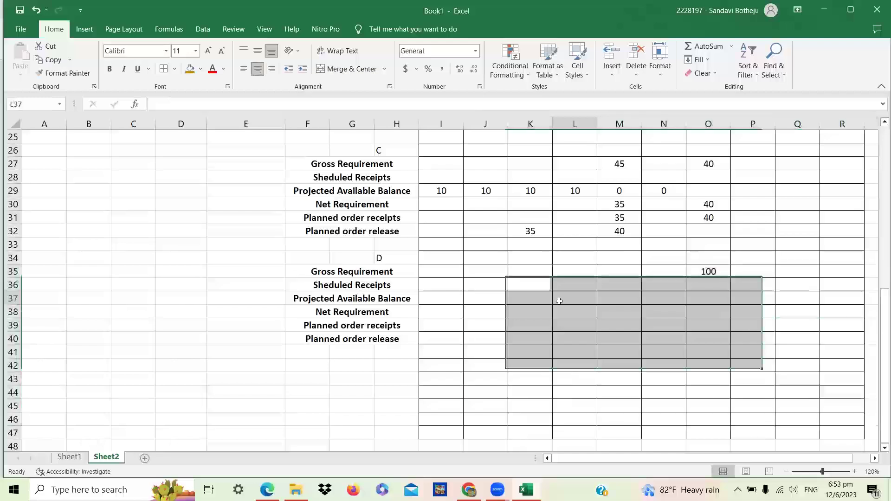
left_click(559, 301)
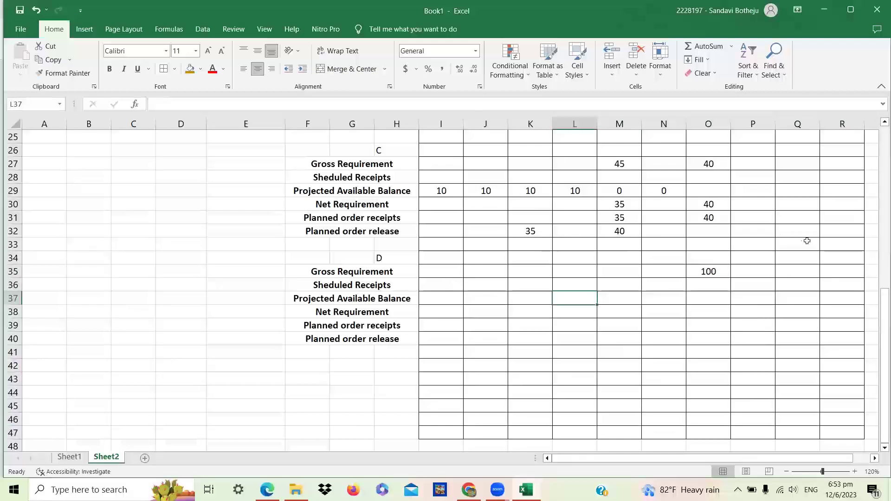
Enter D's projected available balance in row 37: 20 for weeks 1 to 6 and 0 for week 7.
left_click_drag(881, 290, 872, 324)
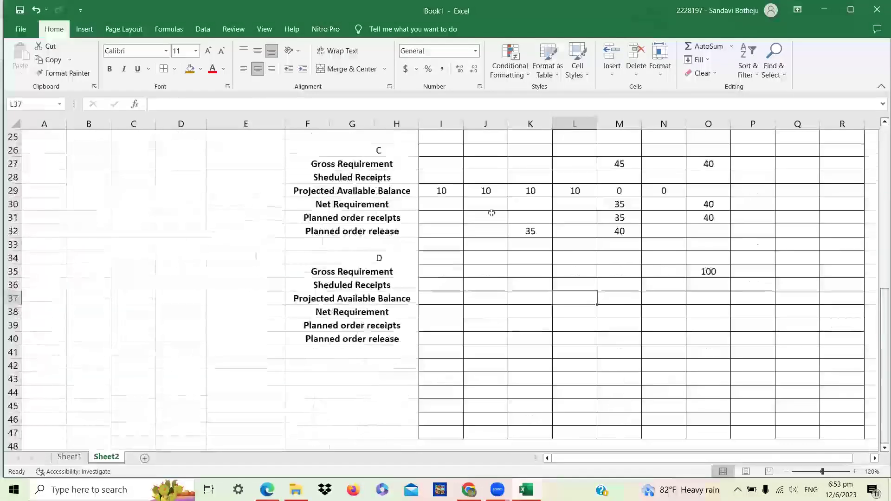
left_click(433, 295)
type("20")
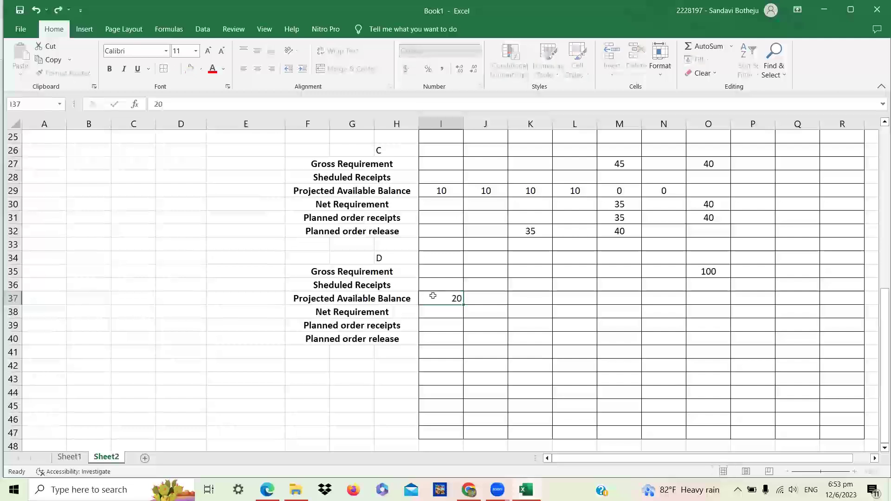
key("Tab")
type("20")
key("Tab")
type("20")
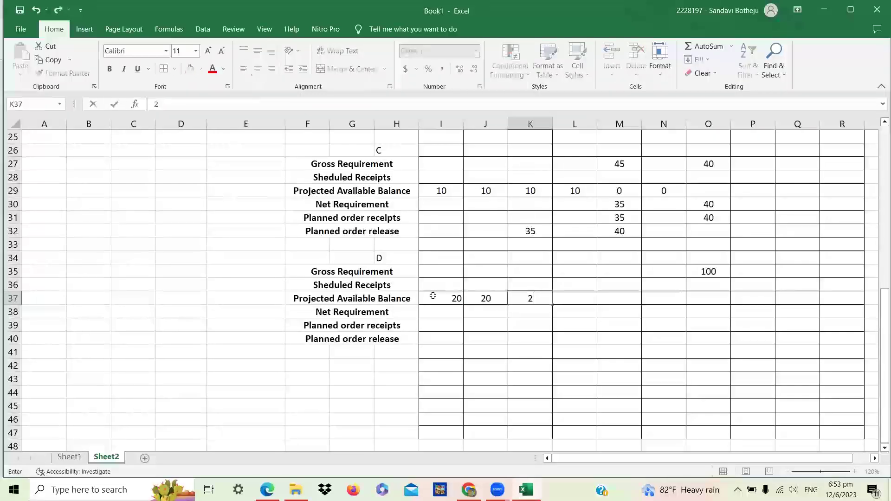
key("Tab")
type("20")
key("Tab")
type("20")
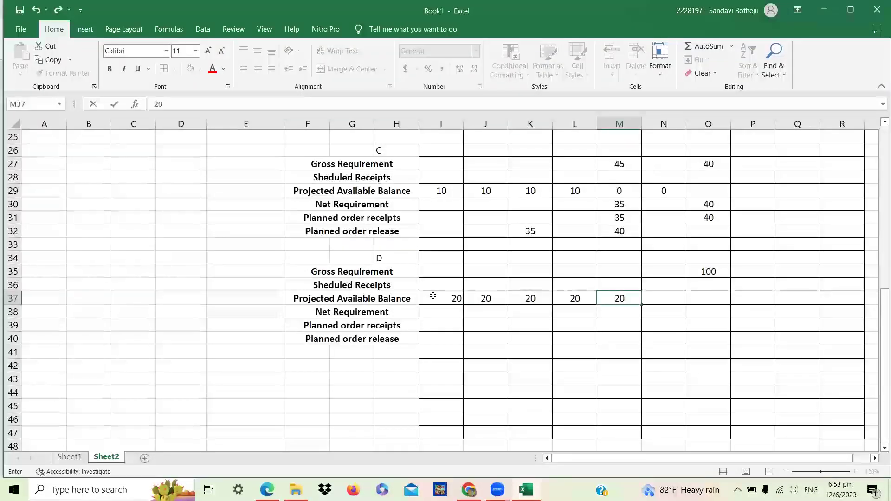
key("Tab")
type("20")
key("Tab")
type("0")
key("Return")
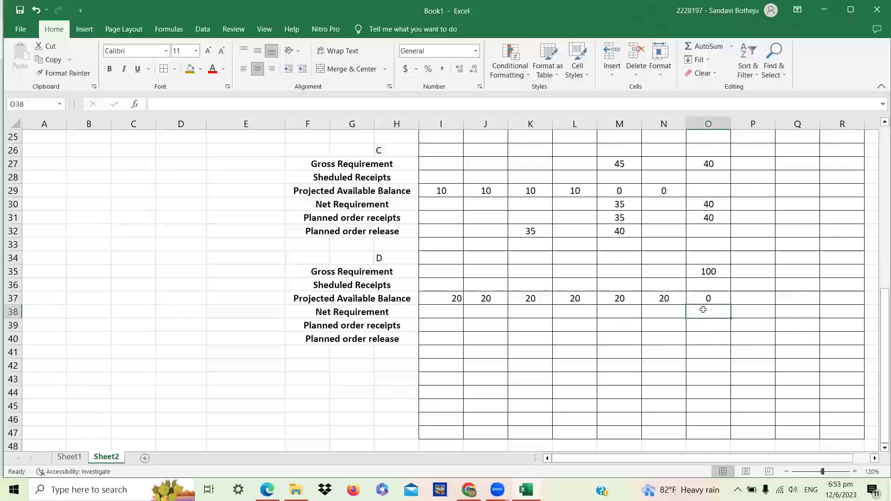
Enter 80 as D's week 7 net requirement in O38 and planned order receipt in O39.
type("80")
key("Return")
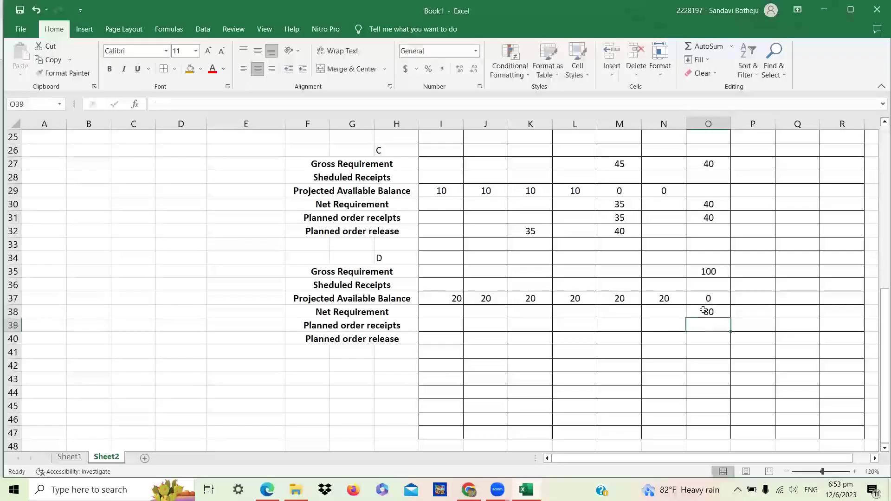
type("80")
key("Return")
Enter 80 as D's week 5 planned order release in M40.
left_click_drag(879, 330, 661, 338)
left_click(619, 356)
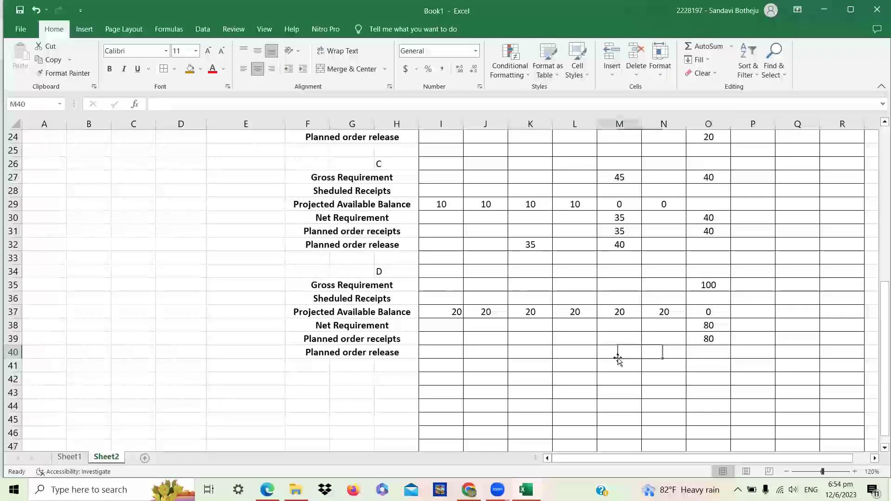
type("80")
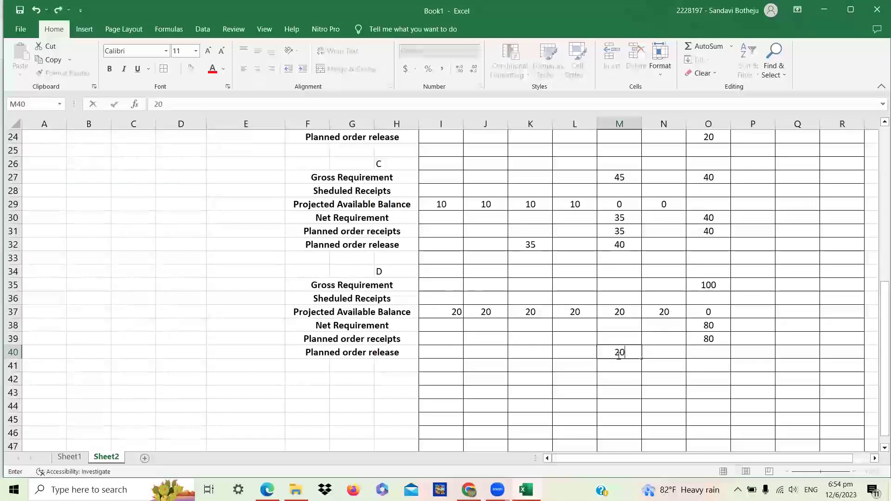
key("BackSpace")
key("BackSpace")
type("80")
key("Return")
Review the MRP grids, examining X's planned order receipt and release, A's gross requirement, and the on-hand stock in the inventory record.
left_click(840, 338)
left_click_drag(877, 349, 877, 130)
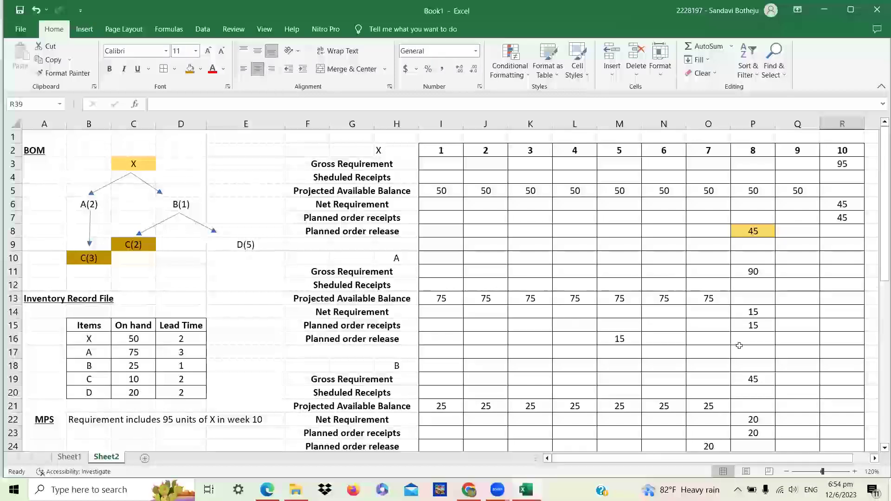
left_click(740, 234)
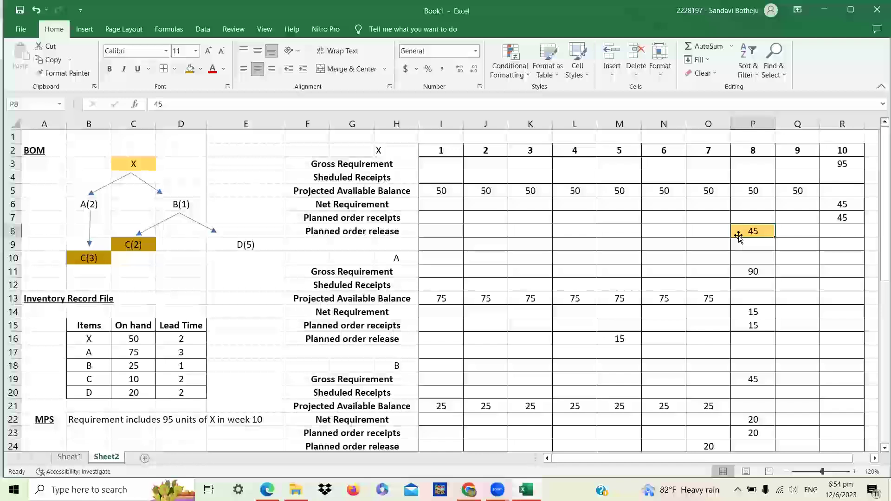
left_click(841, 216)
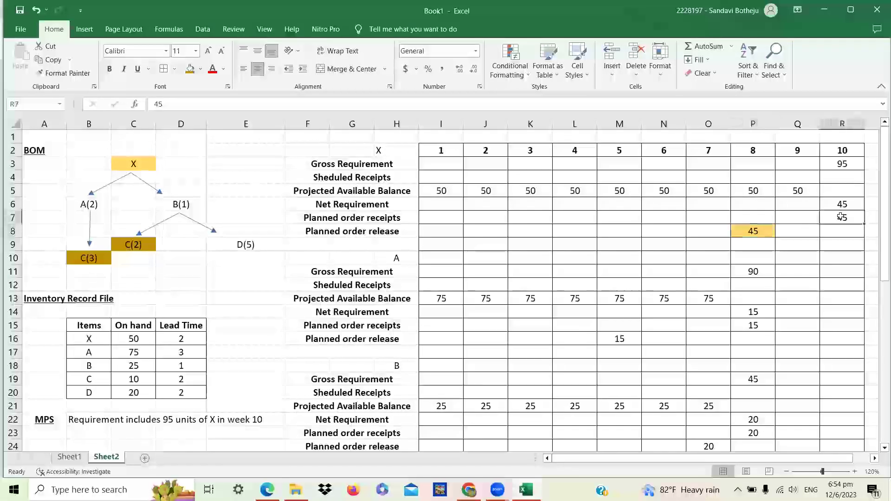
left_click(773, 230)
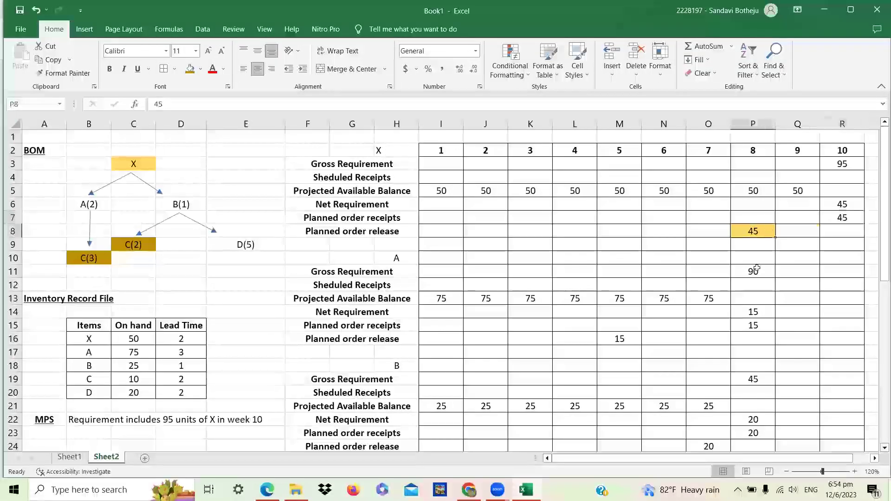
left_click(757, 272)
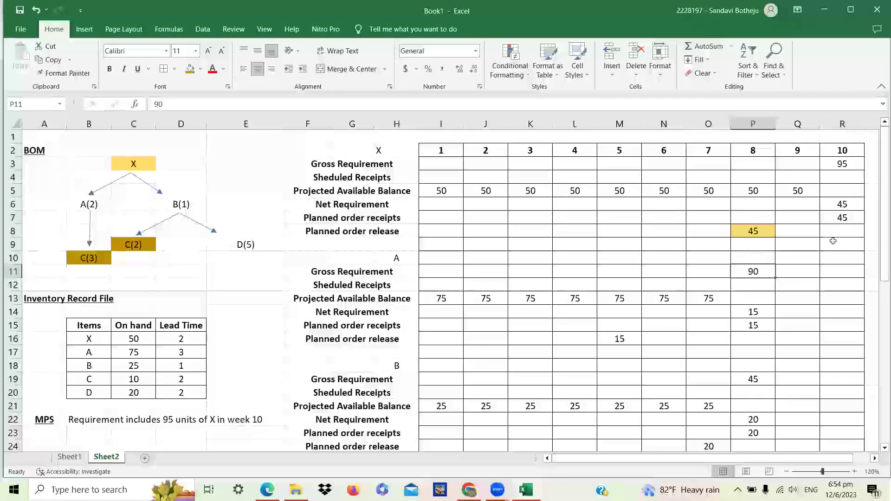
left_click_drag(883, 260, 878, 348)
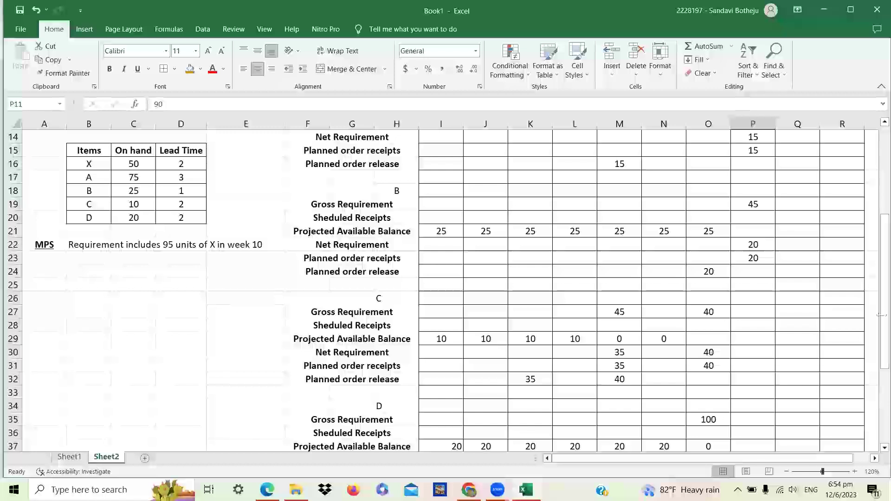
left_click_drag(880, 292, 863, 197)
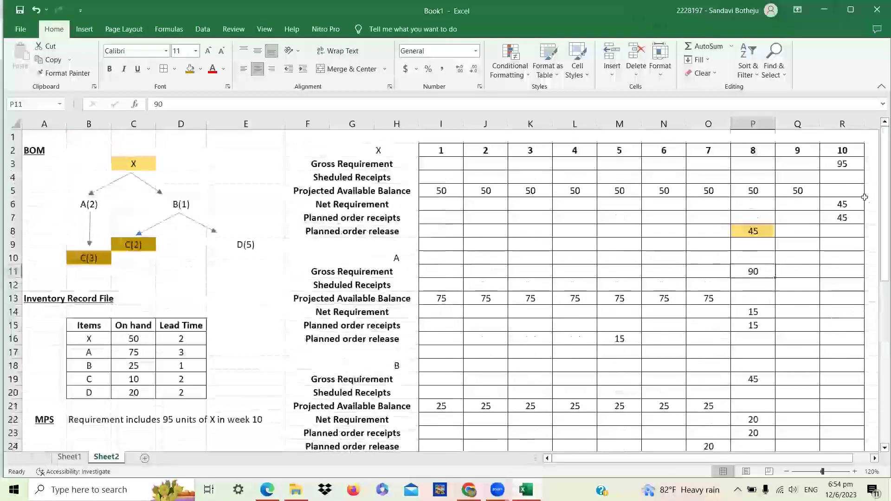
left_click(132, 363)
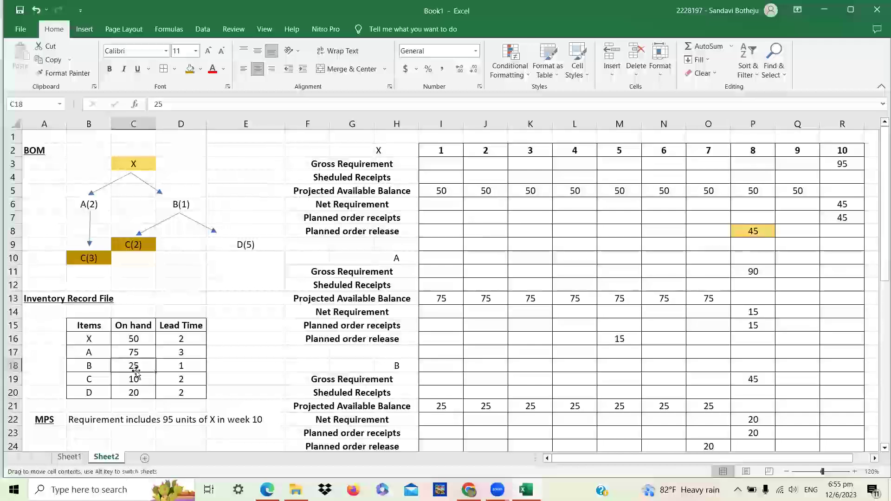
left_click(247, 307)
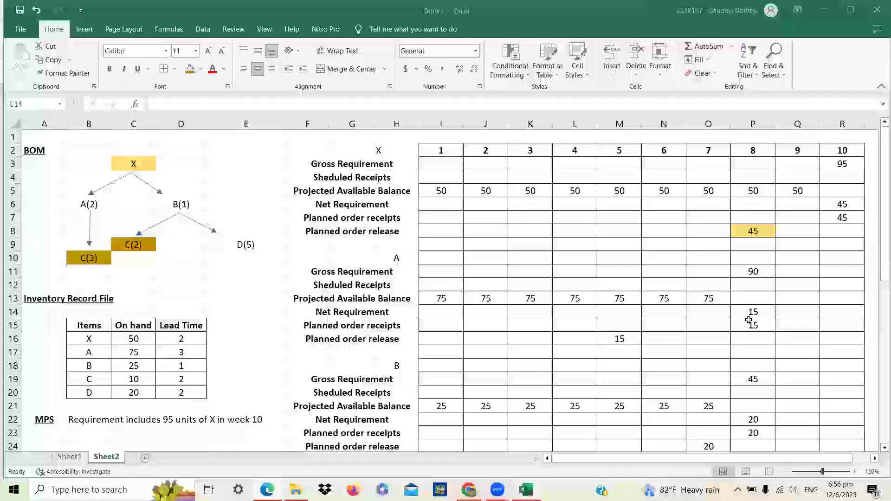
Review A's planned order receipt and release in the Sheet2 grid against the planned order definitions in the lecture PDF.
key("alt+Tab")
left_click(754, 323)
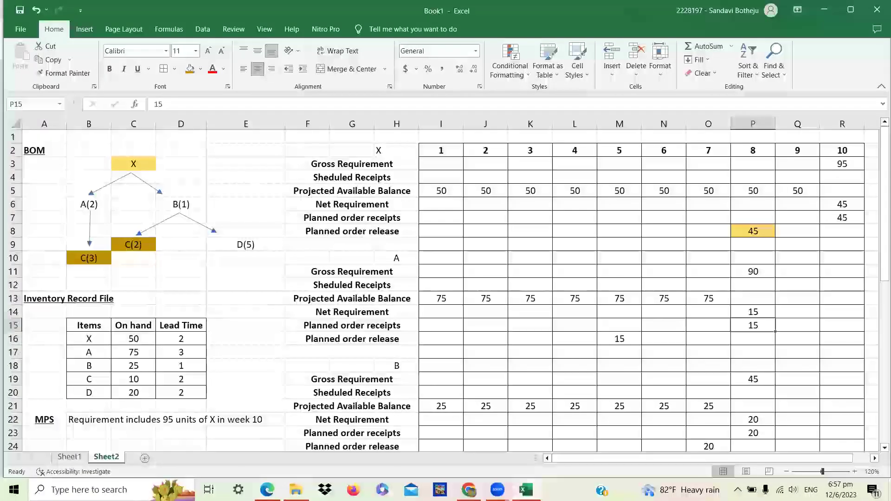
key("alt+Tab")
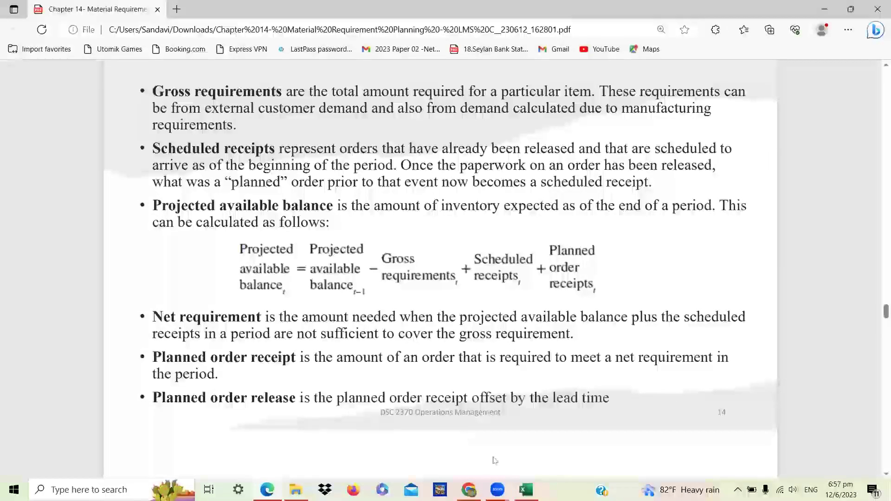
key("alt+Tab")
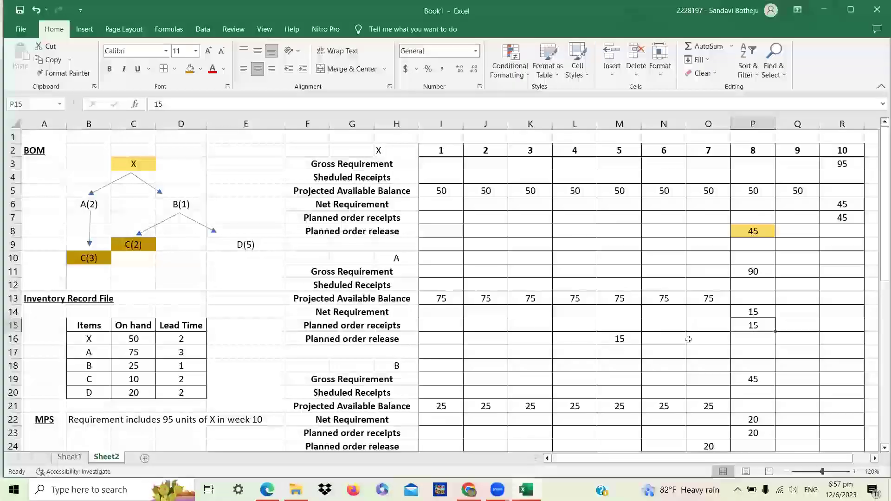
left_click(629, 336)
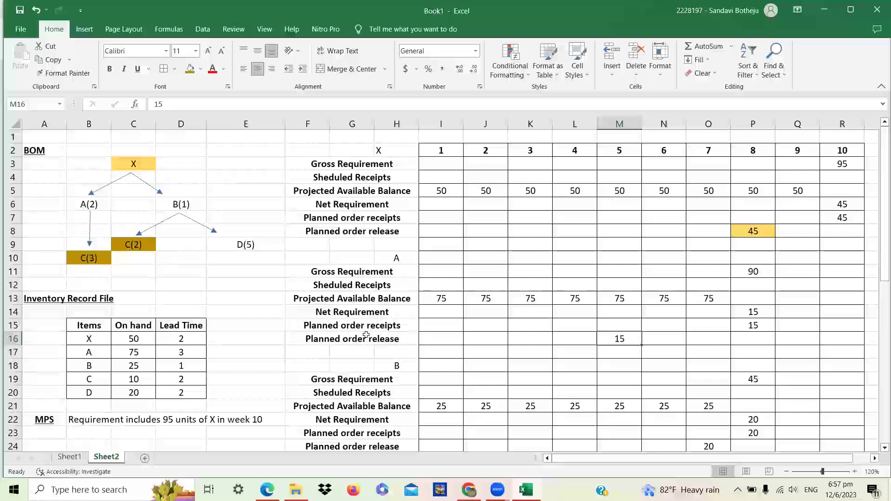
left_click(268, 323)
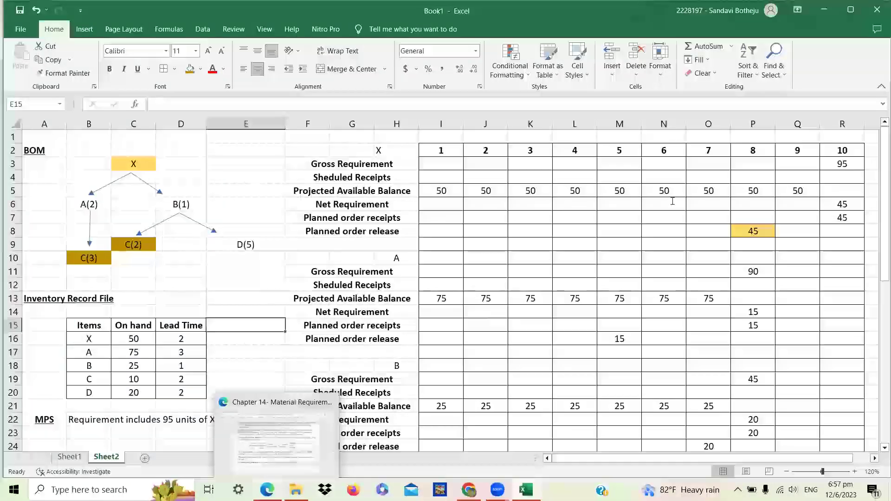
key("alt+Tab")
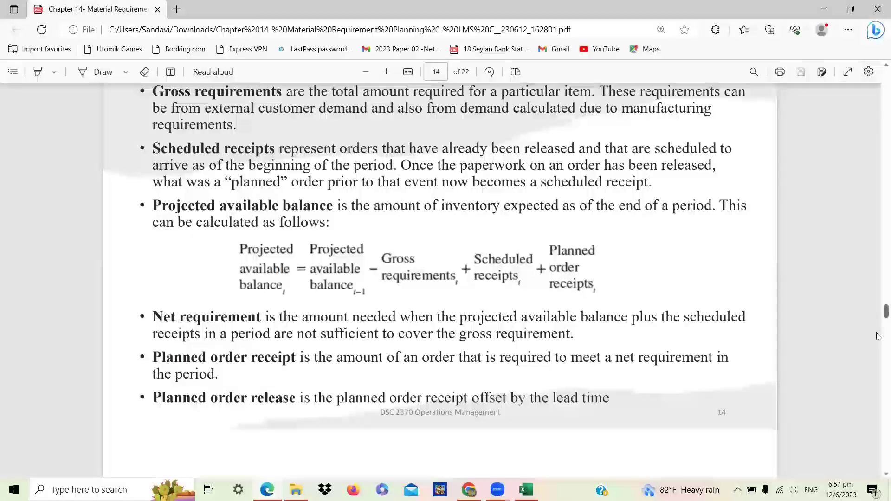
scroll(878, 330, "down", 10)
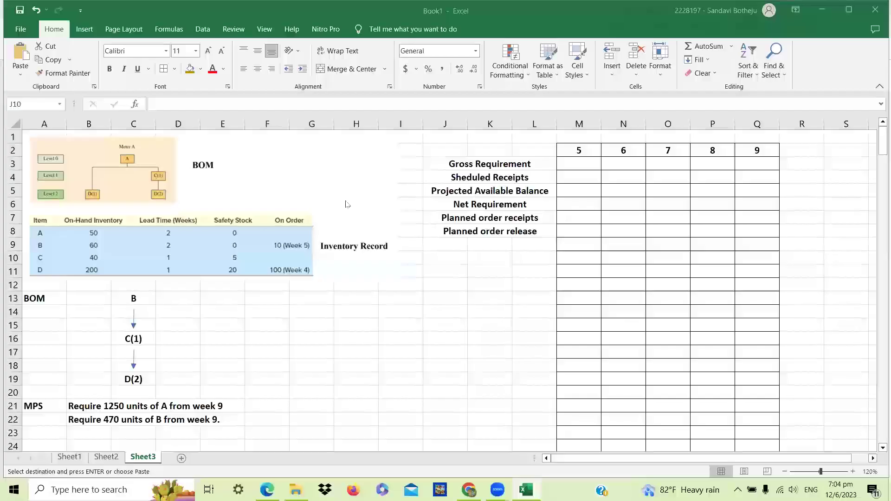
Examine Sheet3's bills of material for A and B, the inventory record and the MPS requirements alongside the blank planning grid.
key("ctrl+v")
left_click(457, 218)
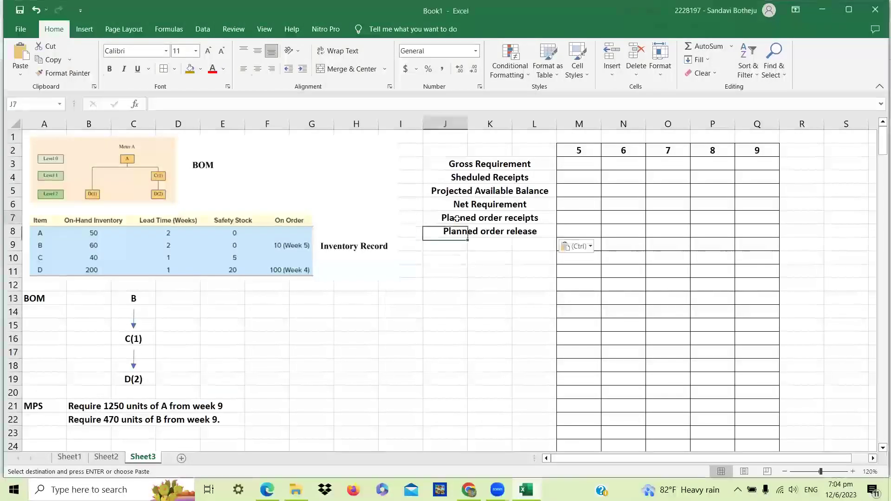
left_click(241, 198)
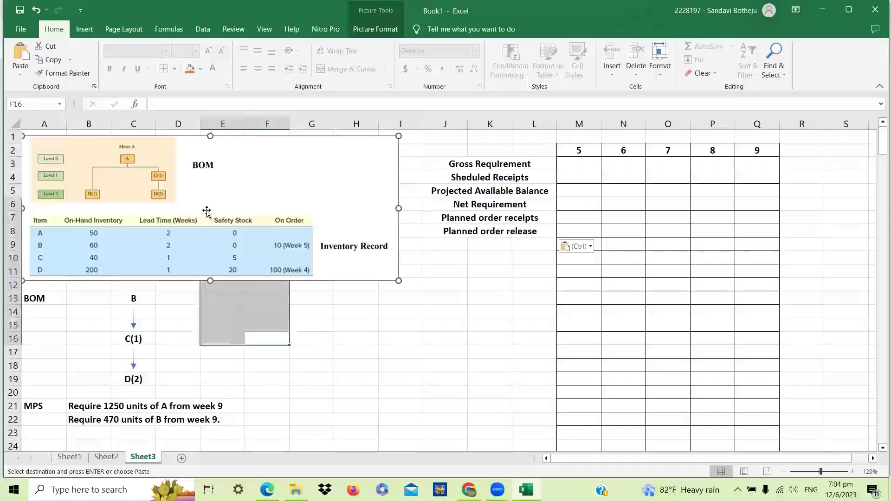
left_click(54, 294)
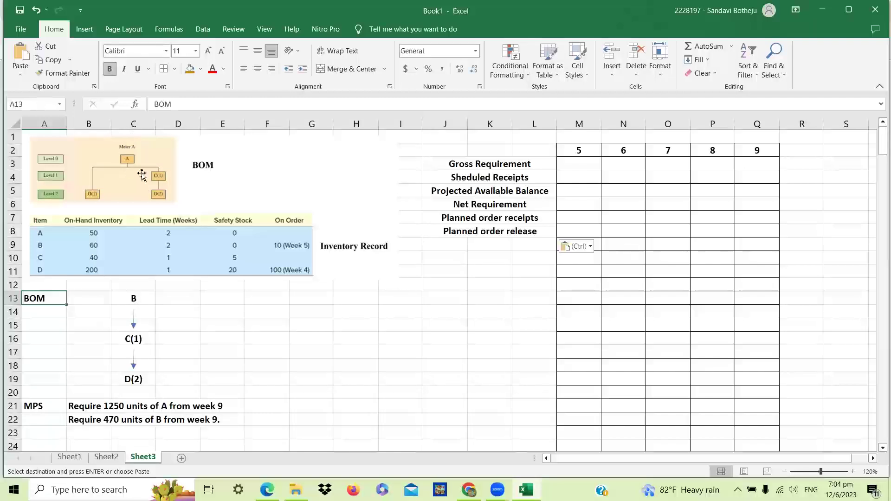
left_click(144, 297)
left_click(139, 351)
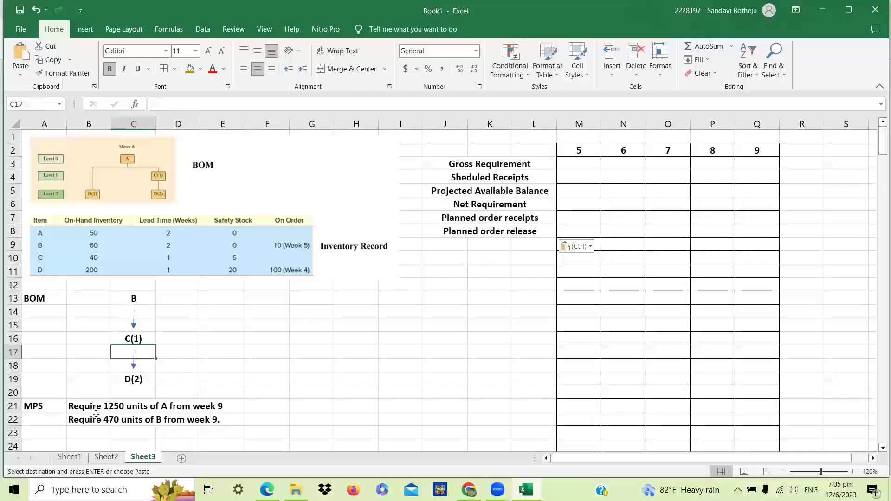
left_click(55, 406)
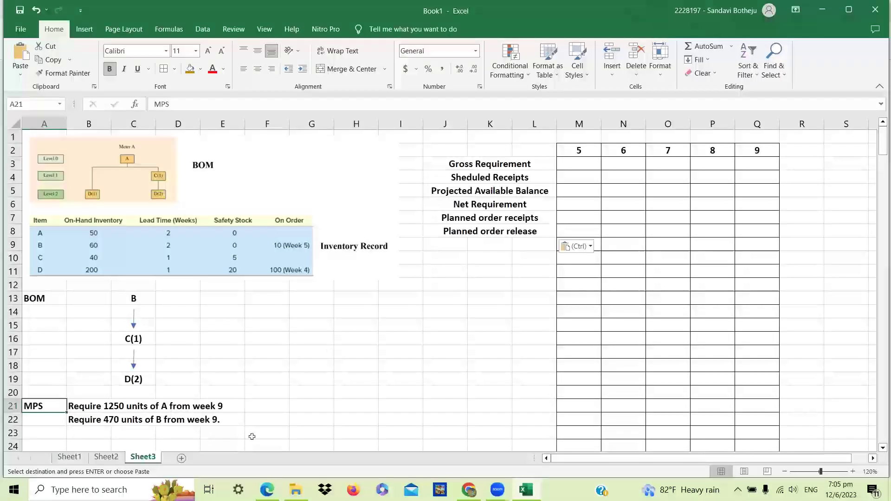
left_click(106, 457)
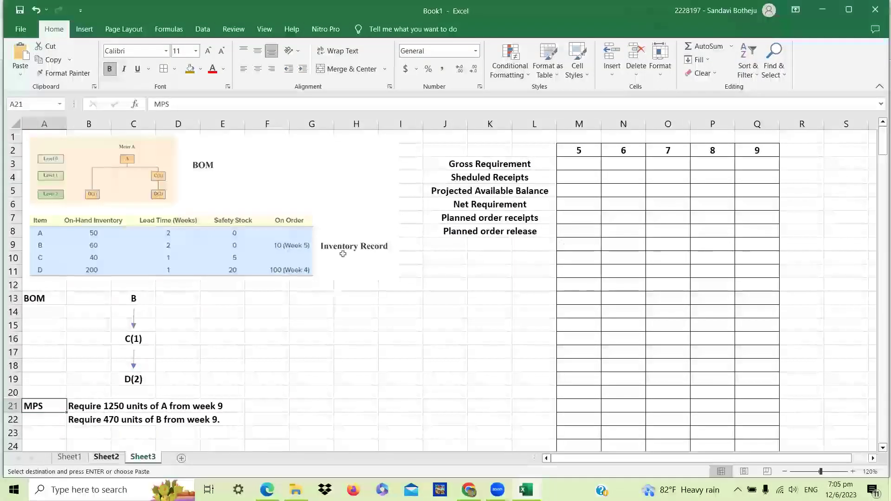
left_click(157, 459)
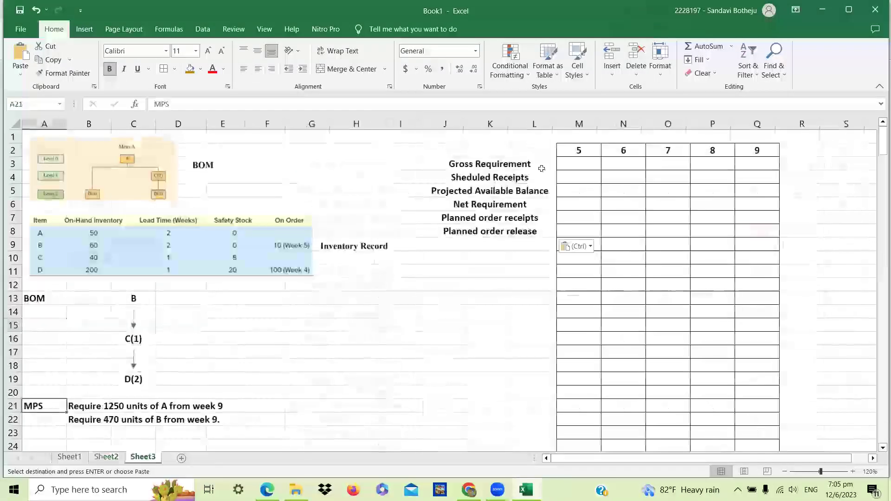
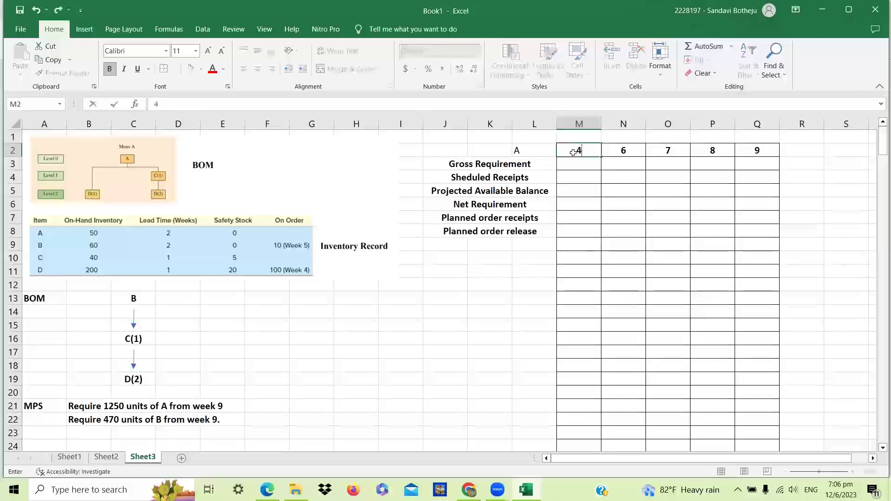
Set the week headers across M2:R2 to 4, 5, 6, 7, 8 and 9.
key("Tab")
type("5")
key("Tab")
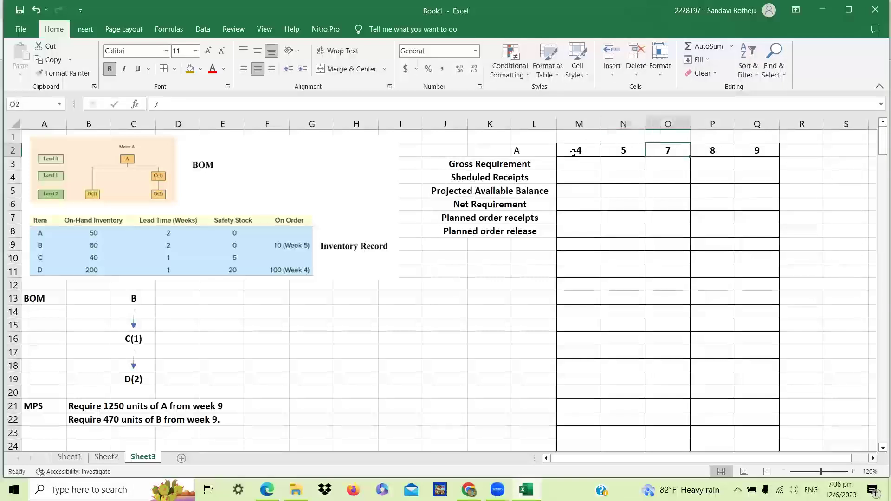
type("6")
key("Tab")
type("7")
key("Tab")
type("8")
key("Tab")
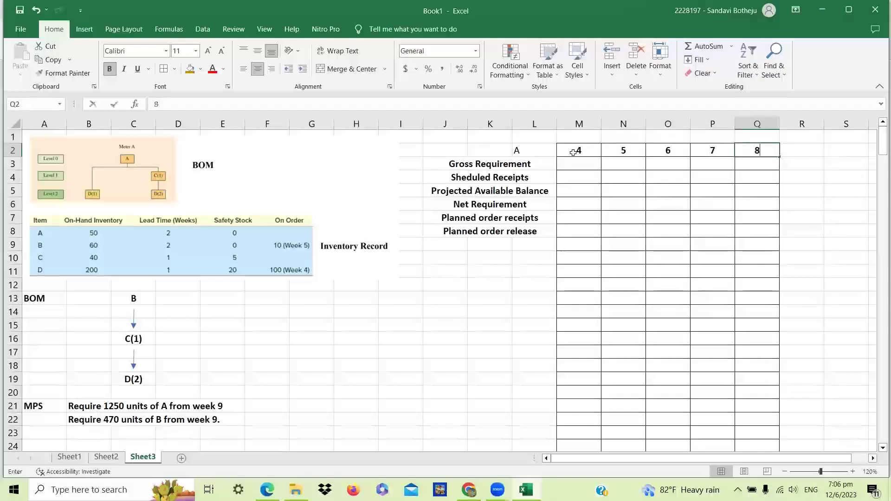
type("9")
key("Tab")
Add borders to the cells of column R below the week 9 header so the planning grid includes that week.
left_click_drag(801, 150, 800, 407)
left_click_drag(798, 479, 800, 420)
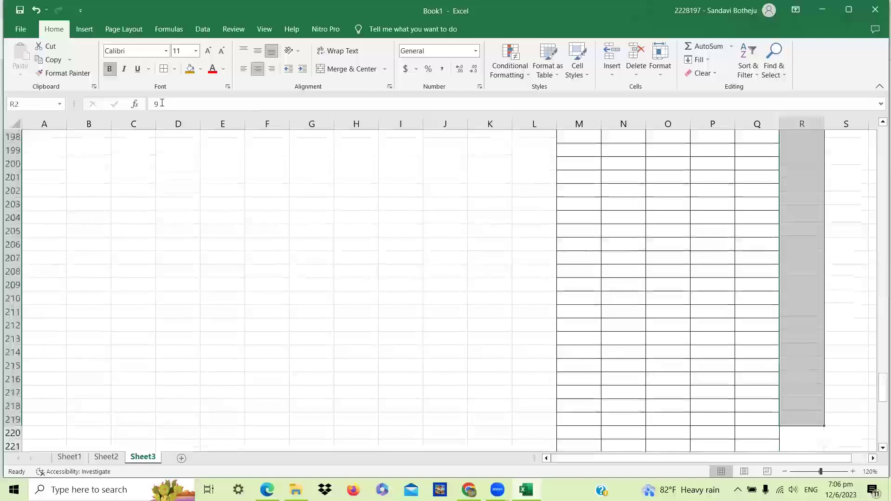
key("ctrl+Home")
left_click(782, 214)
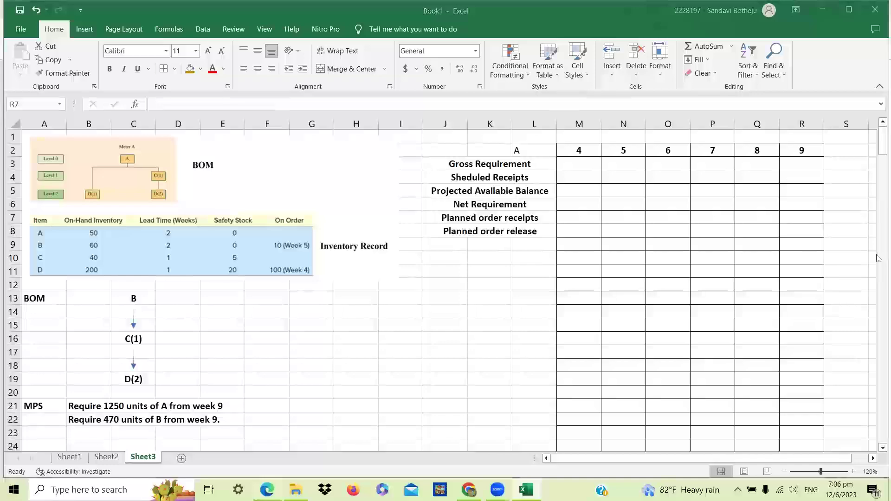
Compare Sheet3's inventory record and week 4 start with the completed example on Sheet2.
key("alt+Tab")
key("alt+Tab")
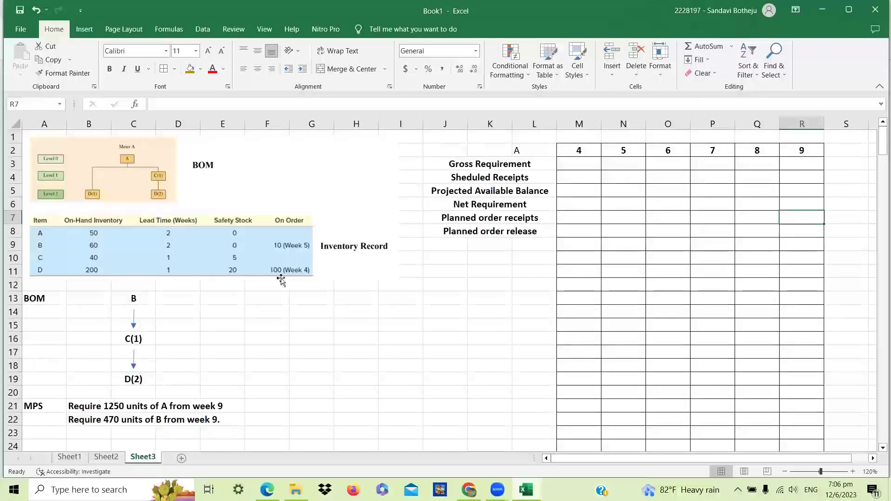
left_click(600, 152)
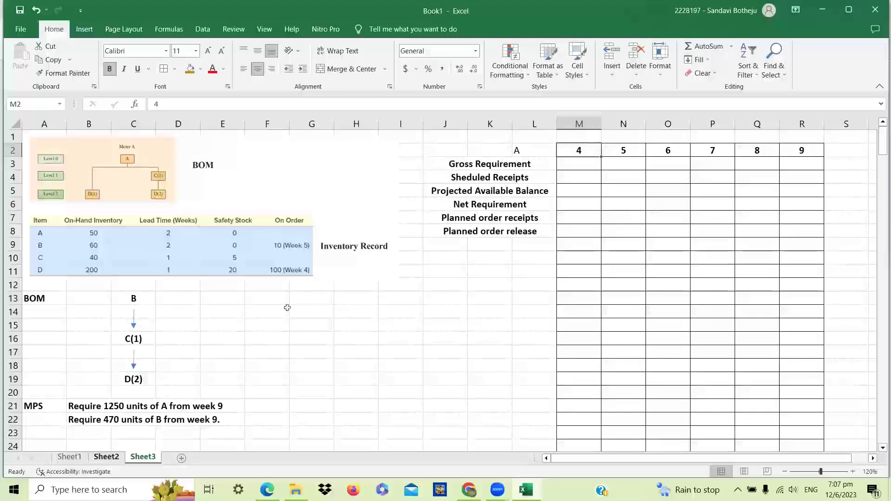
key("ctrl+Page_Up")
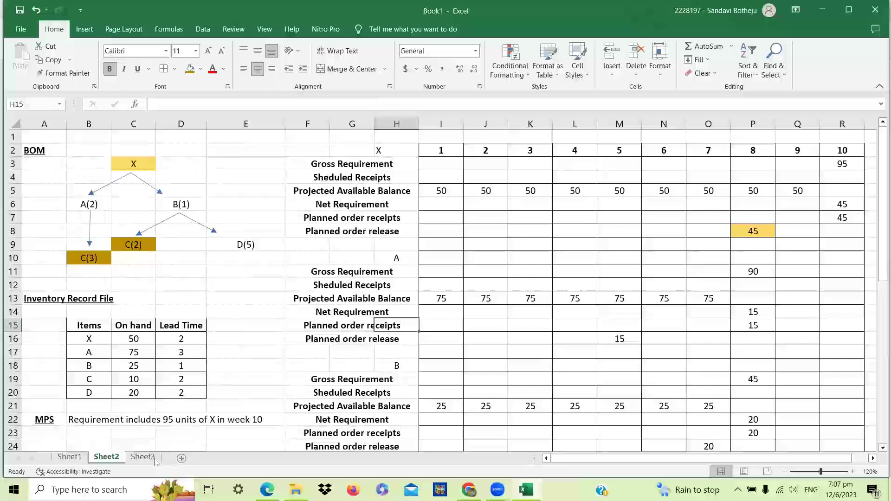
left_click(139, 458)
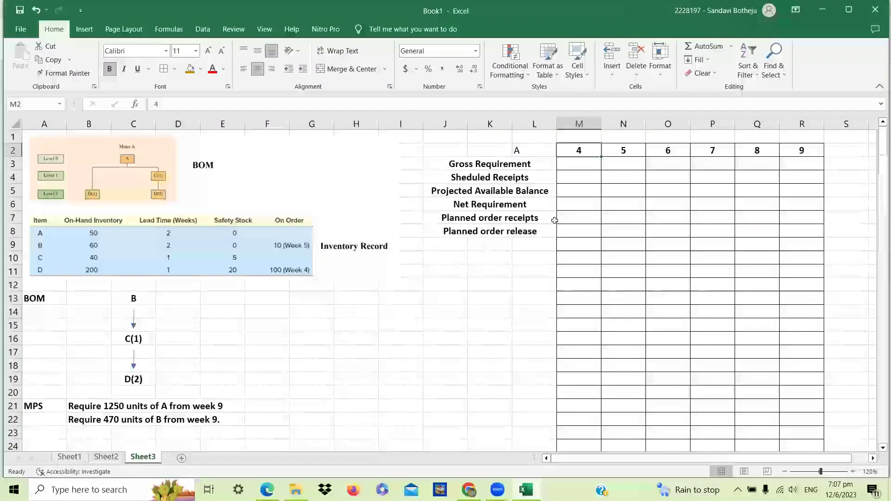
left_click(579, 180)
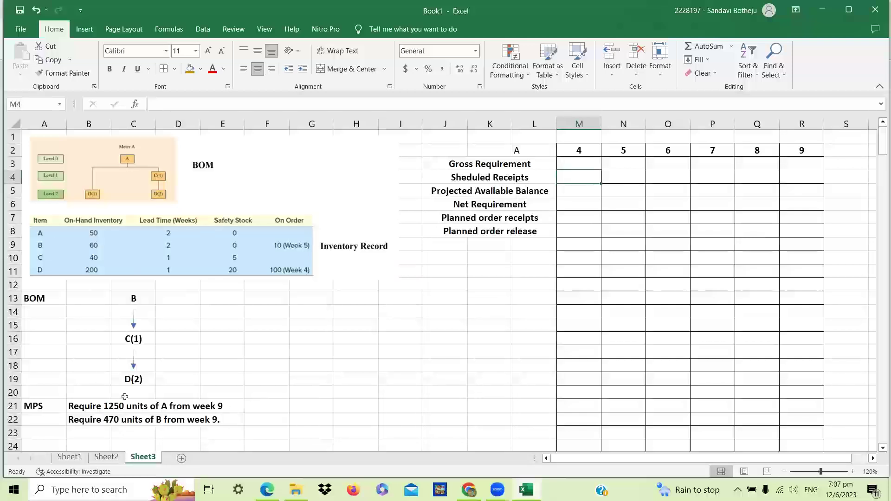
Enter 1250 as A's week 9 gross requirement in R3 and centre the cells of column R in the grid.
left_click(790, 165)
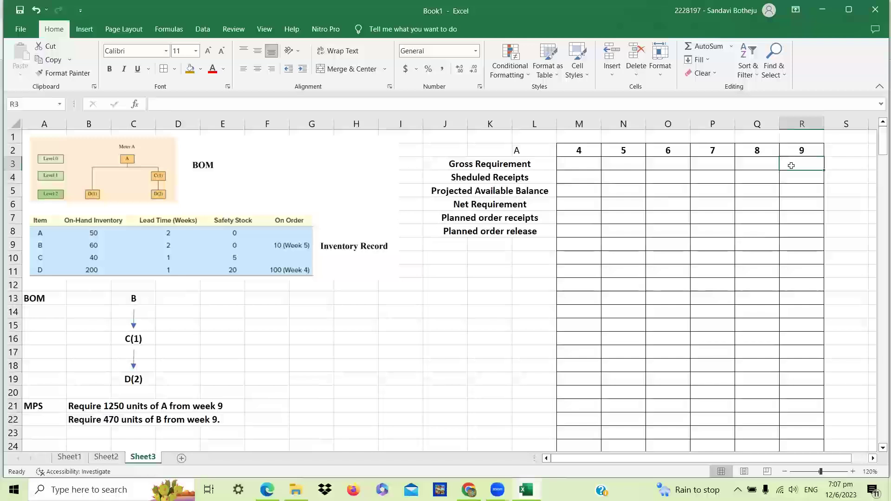
type("1250")
key("Return")
left_click(791, 166)
left_click_drag(791, 166, 799, 445)
scroll(325, 123, "down", 1)
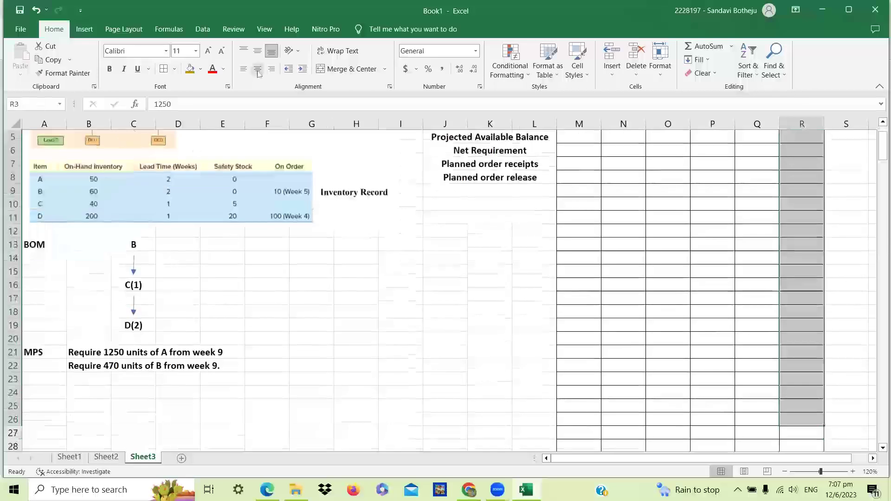
left_click(693, 232)
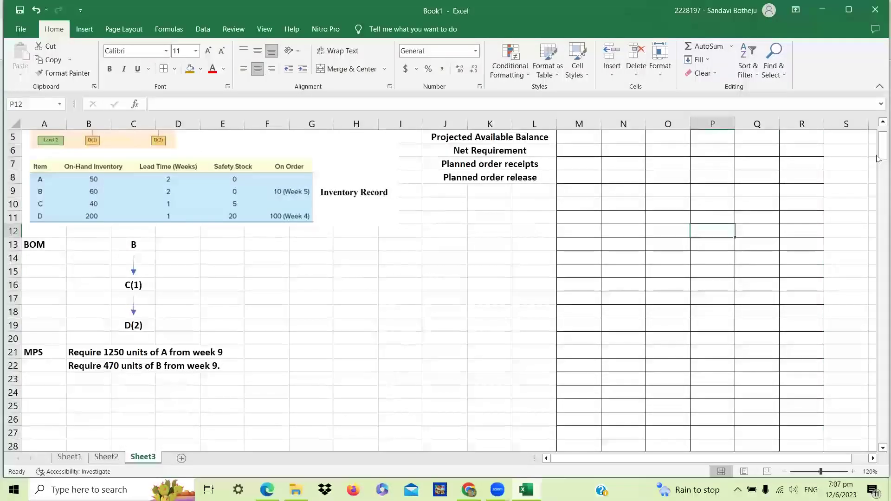
scroll(768, 160, "up", 2)
left_click_drag(805, 162, 788, 432)
left_click(261, 71)
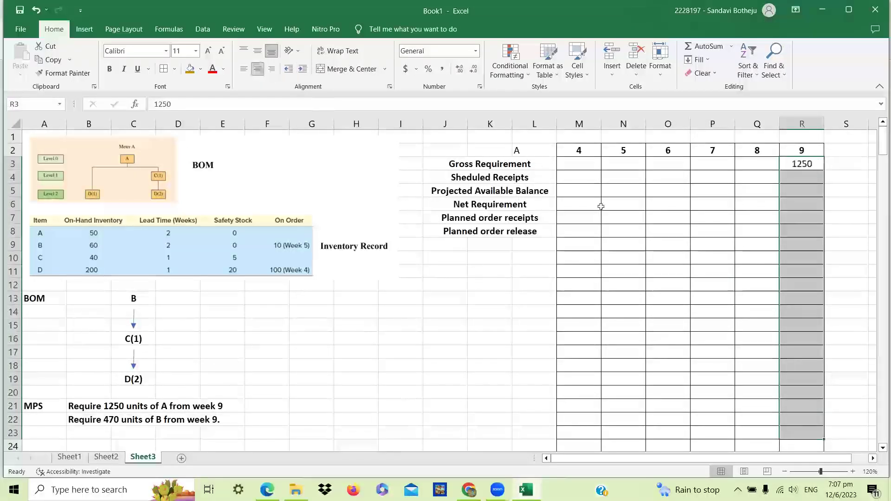
left_click(603, 205)
Enter 50 as A's projected available balance for weeks 4 to 8 in M5:Q5.
left_click(572, 176)
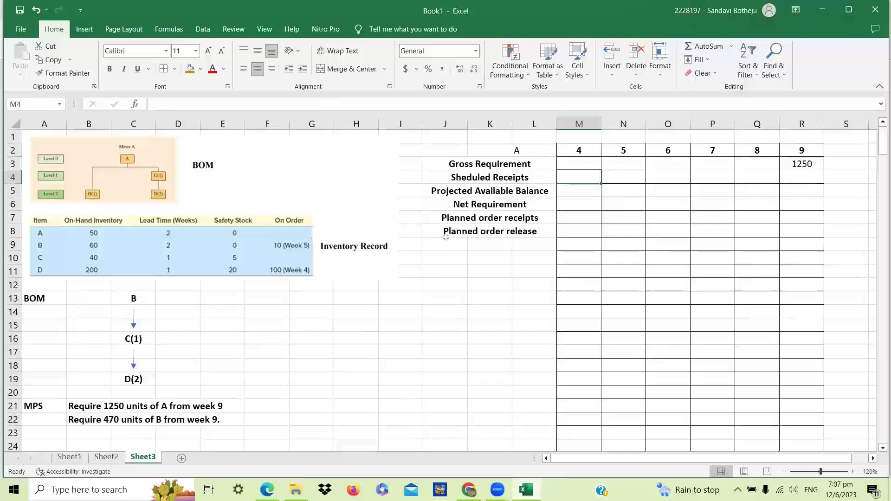
left_click(587, 191)
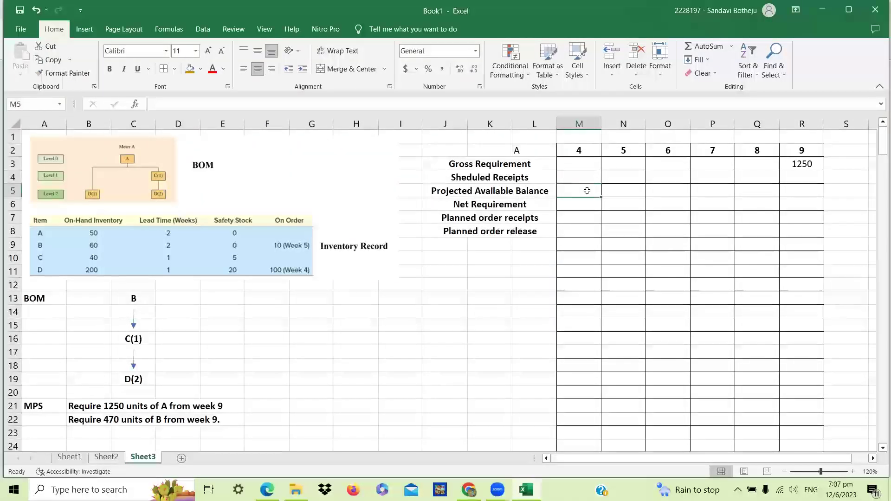
double_click(587, 190)
type("50")
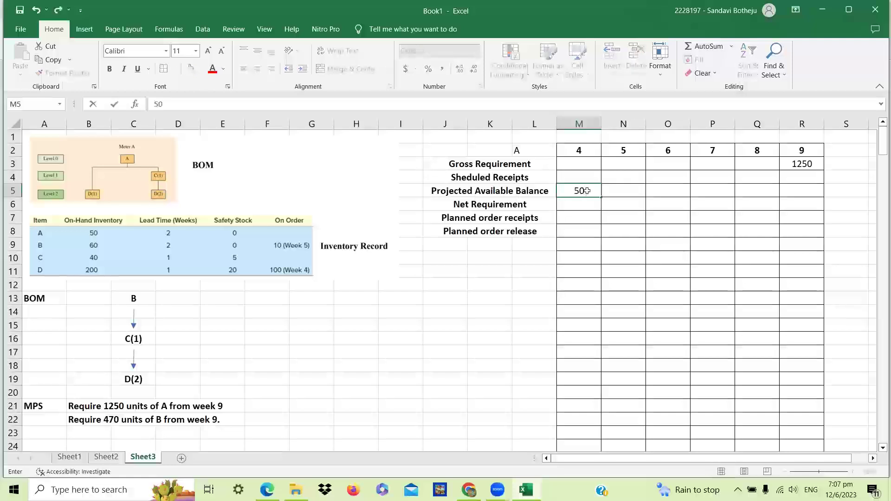
key("Tab")
type("50")
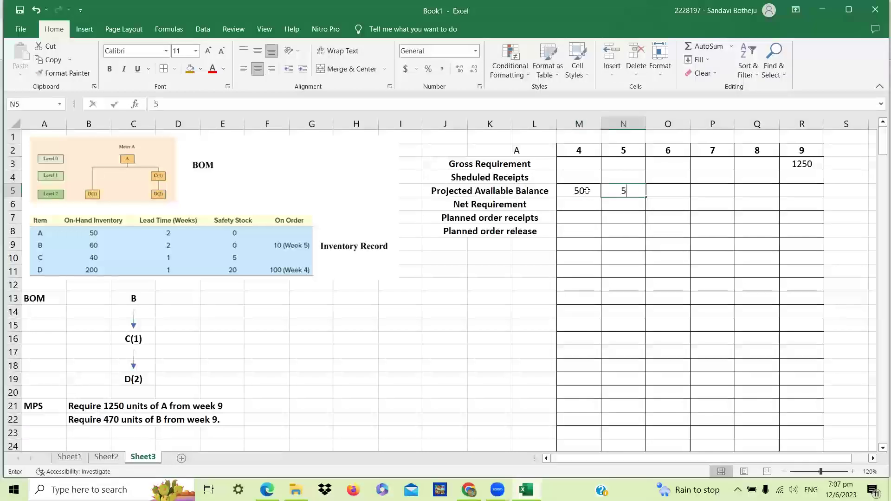
key("Tab")
type("5")
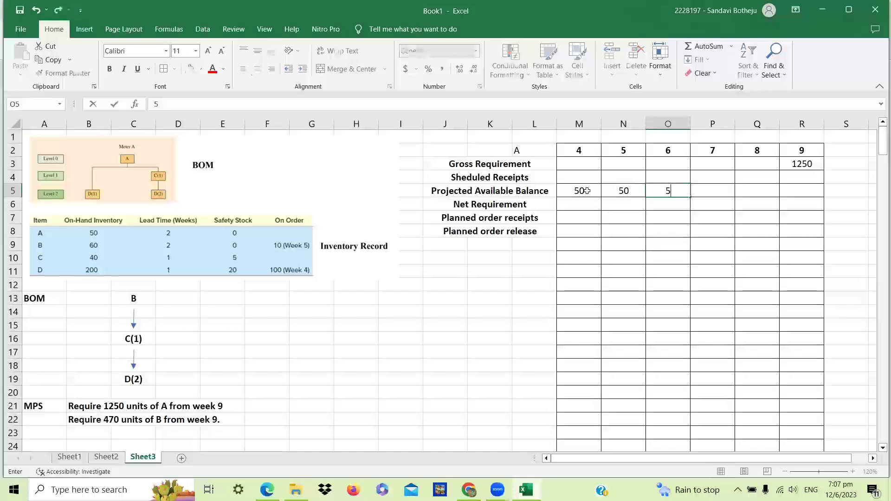
type("0")
key("Tab")
type("50")
key("Tab")
type("50")
key("Tab")
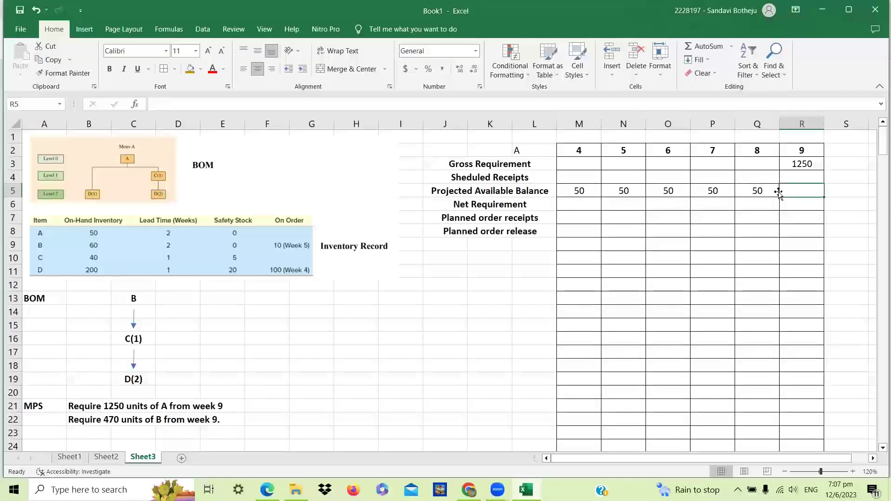
Calculate A's week 9 net requirement in R6 with the formula =R3-Q5.
left_click(788, 207)
type("=")
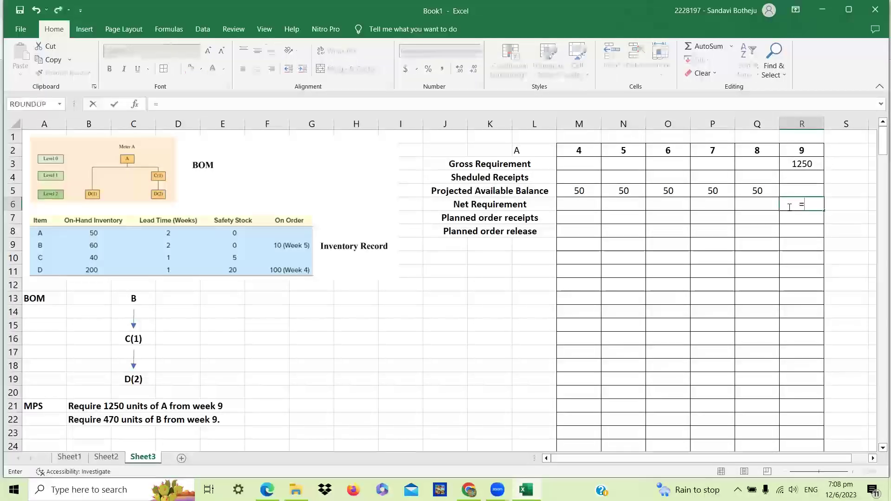
left_click(808, 166)
type("-")
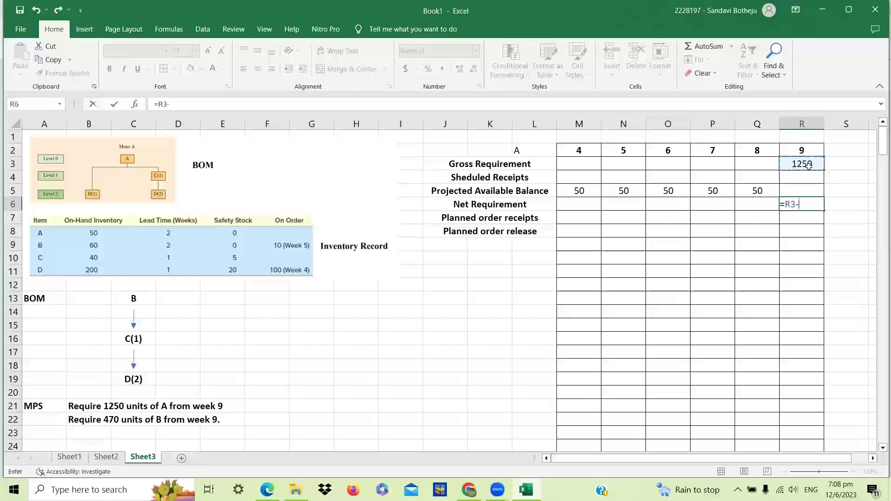
left_click(744, 192)
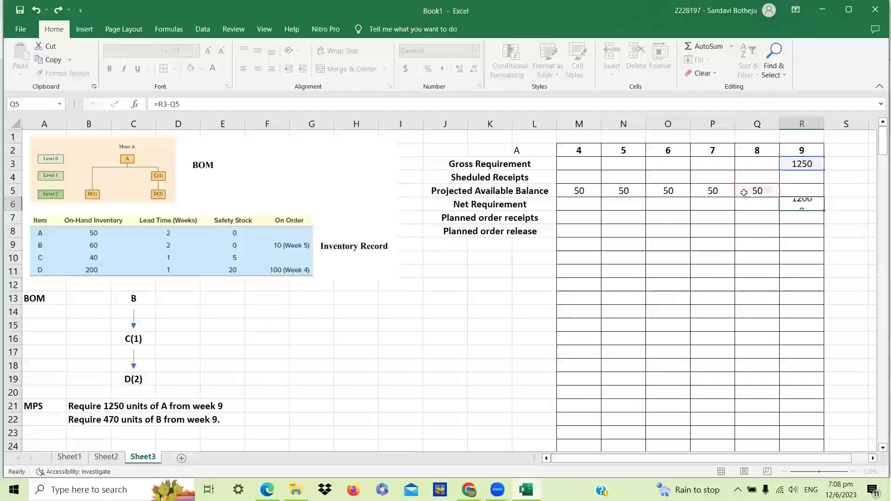
key("Return")
Enter 1200 as A's week 9 planned order receipt in R7 and as its week 7 planned order release in P8.
left_click(792, 205)
left_click(792, 213)
type("1200")
key("Return")
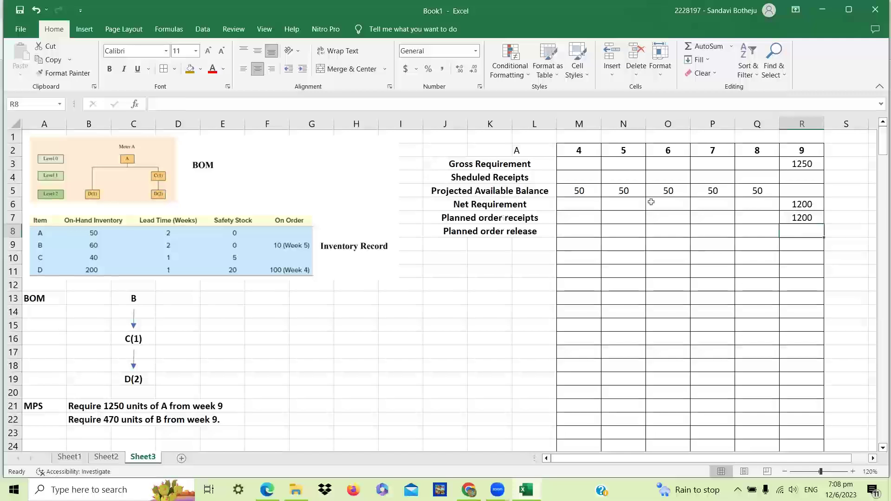
key("Left")
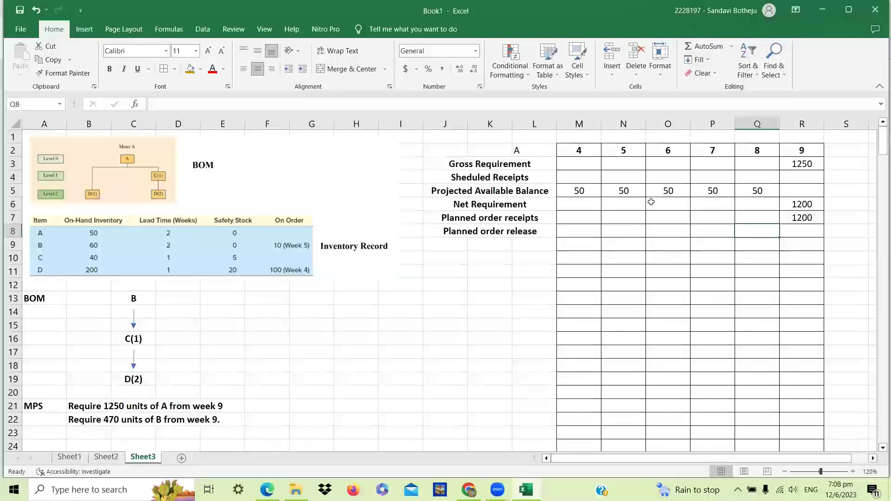
key("Left")
type("1200")
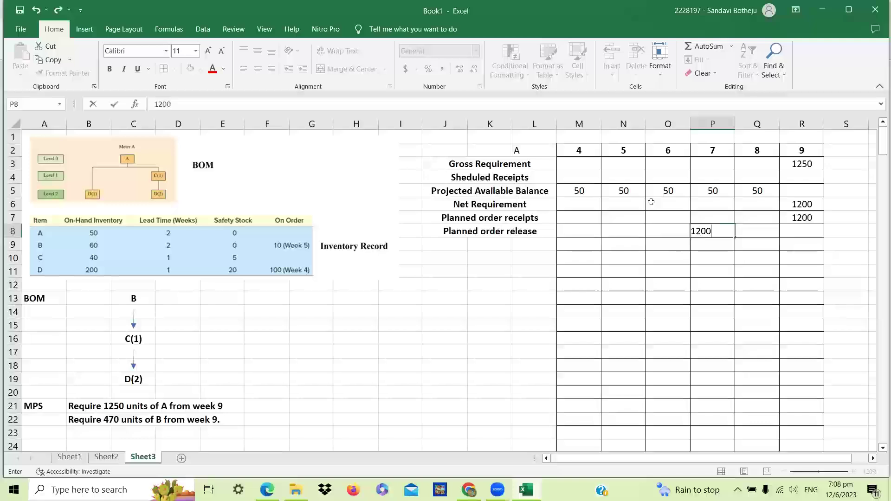
key("Return")
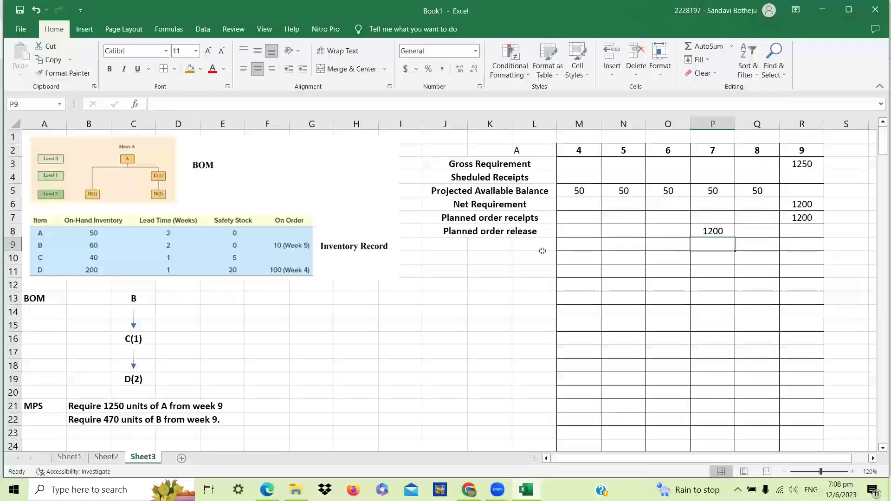
Highlight A's week 7 planned order release in P8 with a light gold fill.
left_click(542, 252)
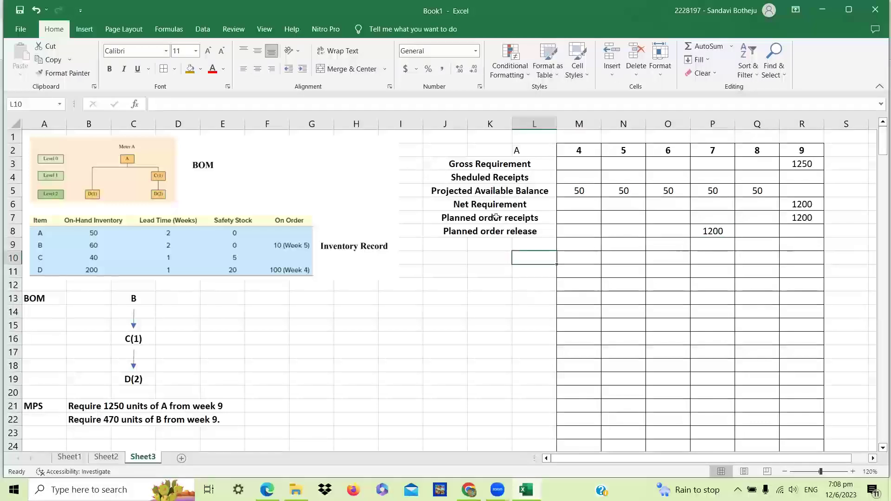
left_click(699, 229)
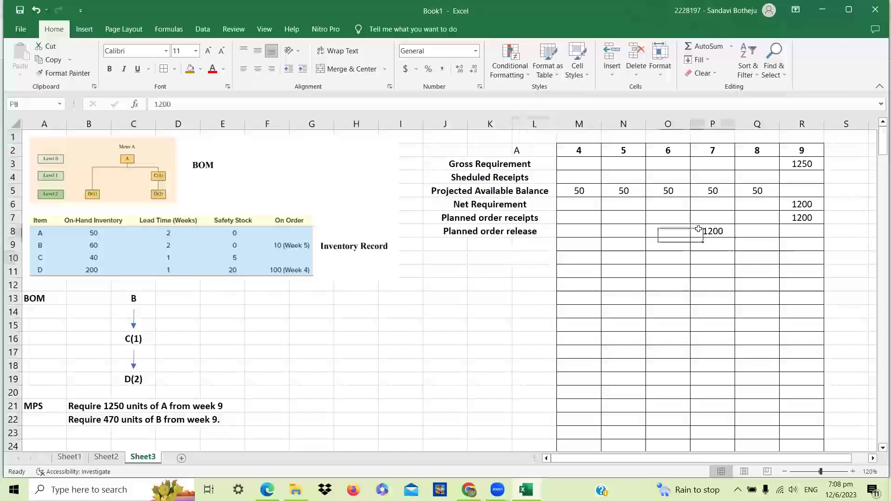
left_click(200, 69)
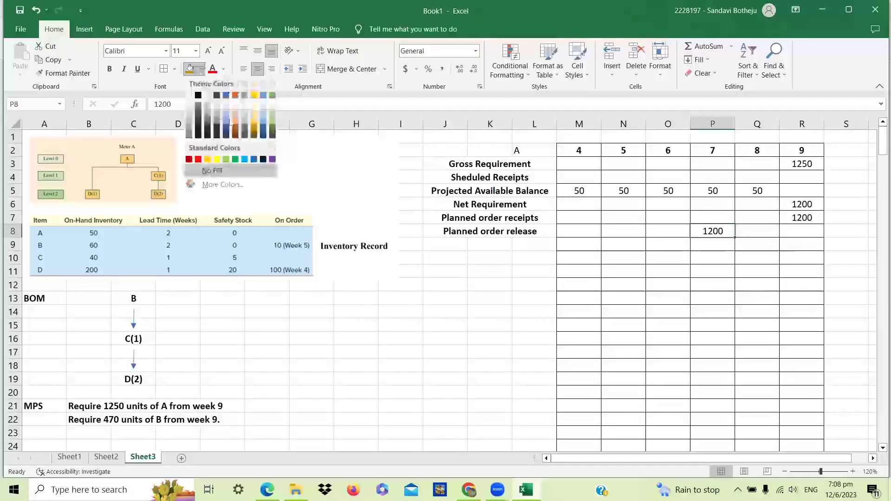
left_click(256, 112)
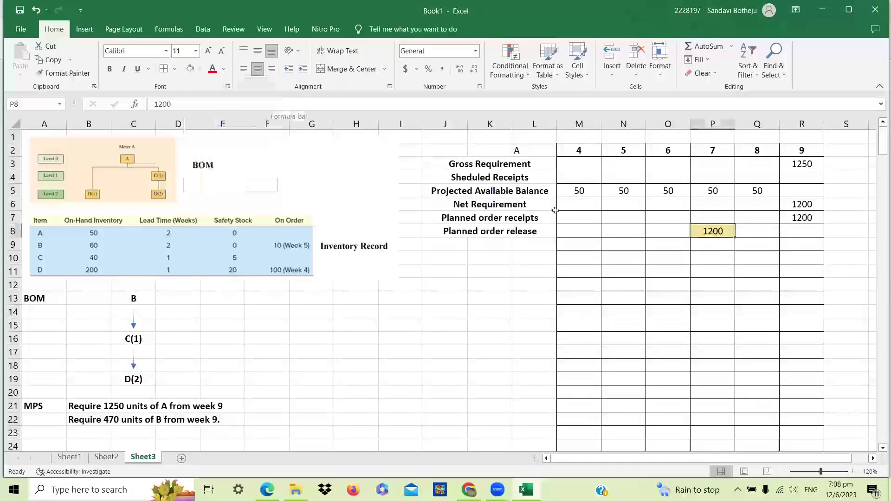
Enter the heading B in cell L10 for the second item's MRP table.
left_click(657, 246)
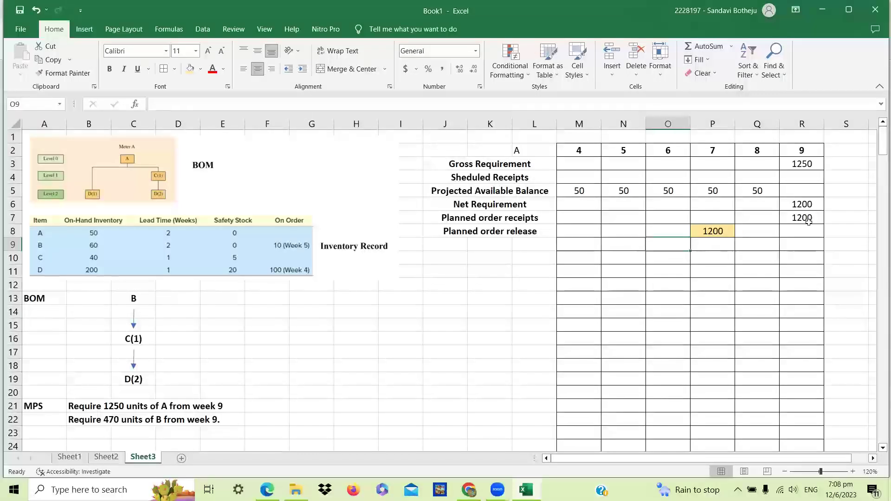
left_click(534, 254)
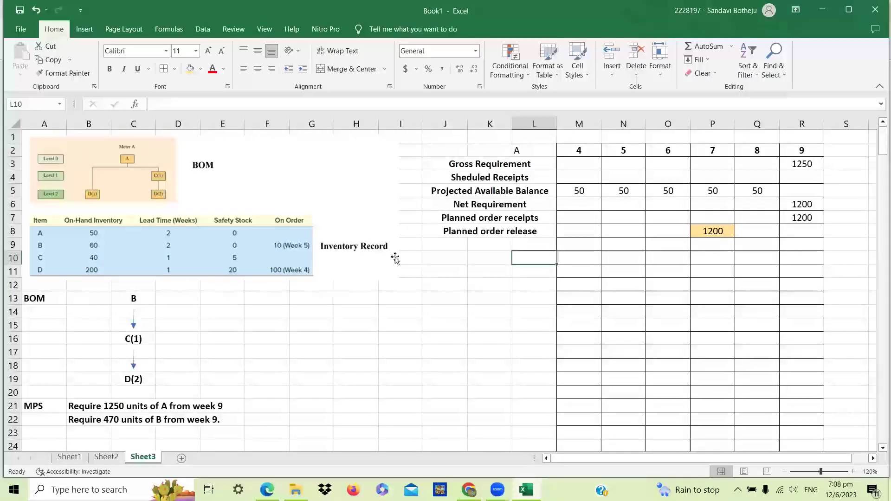
type("B")
left_click(494, 296)
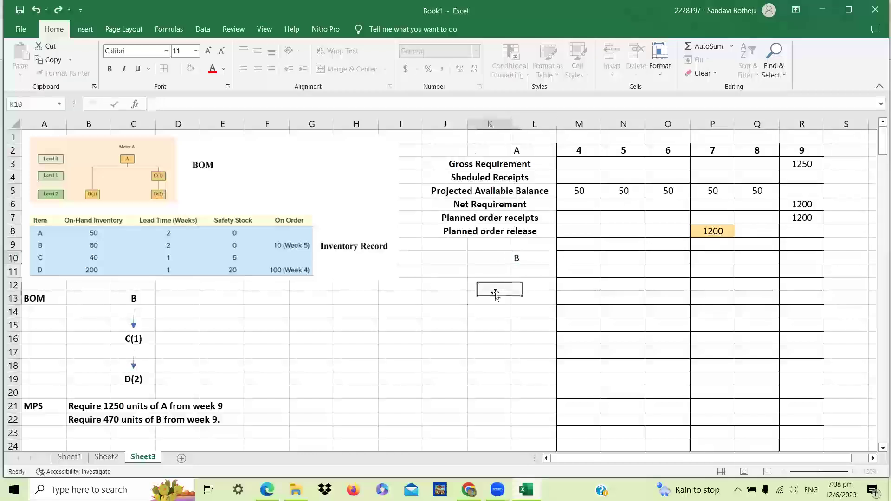
Copy the six MRP row labels from item A's table to the rows under the B heading, starting at J11.
left_click_drag(450, 168, 532, 232)
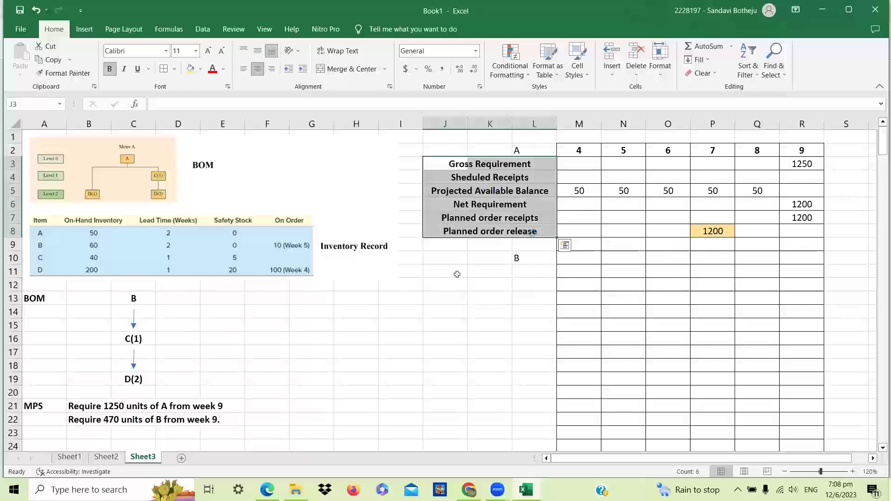
key("ctrl+c")
left_click(453, 273)
key("ctrl+v")
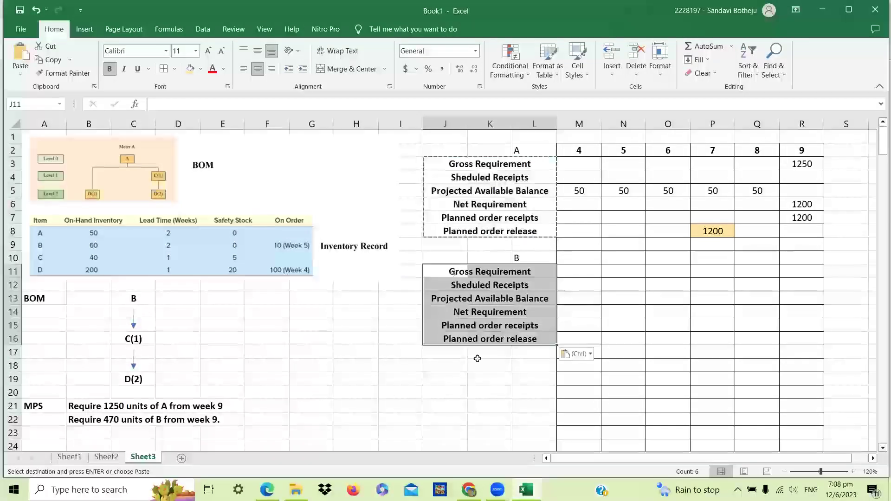
left_click(478, 362)
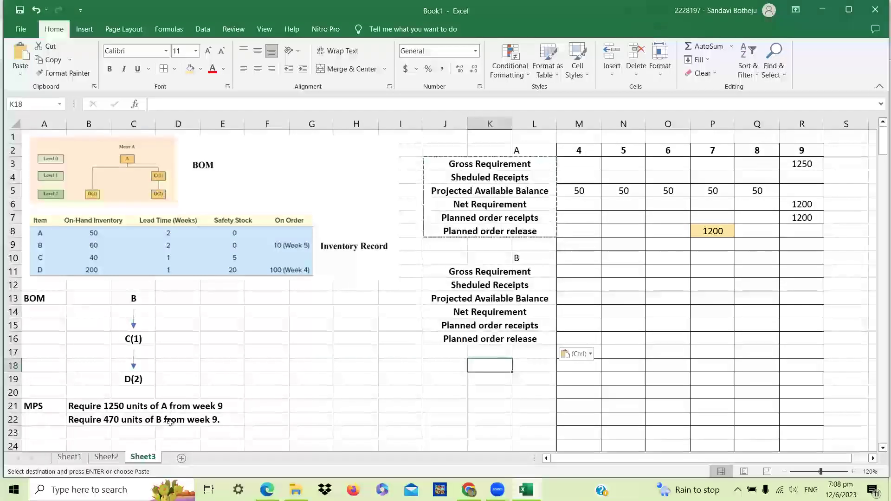
Enter item B's gross requirement of 470 in week 9 and its scheduled receipt of 10 in week 5.
left_click(791, 268)
type("470")
key("Return")
left_click(791, 267)
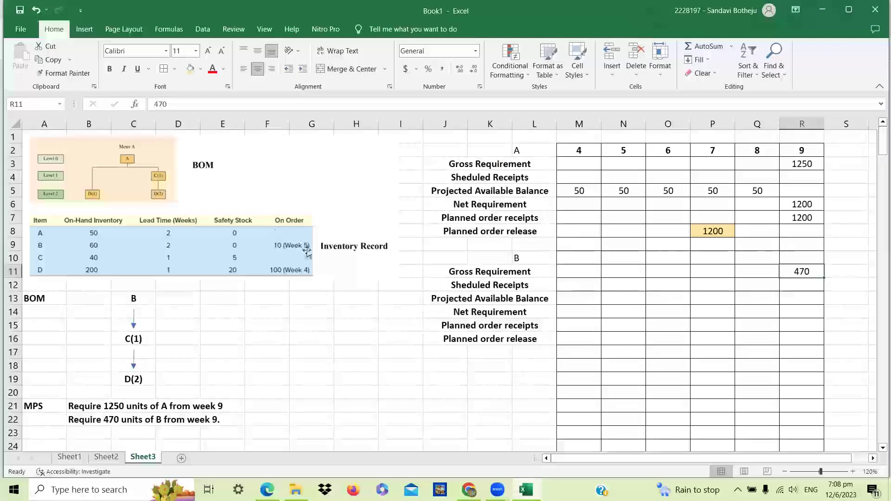
left_click(632, 284)
type("10")
key("Return")
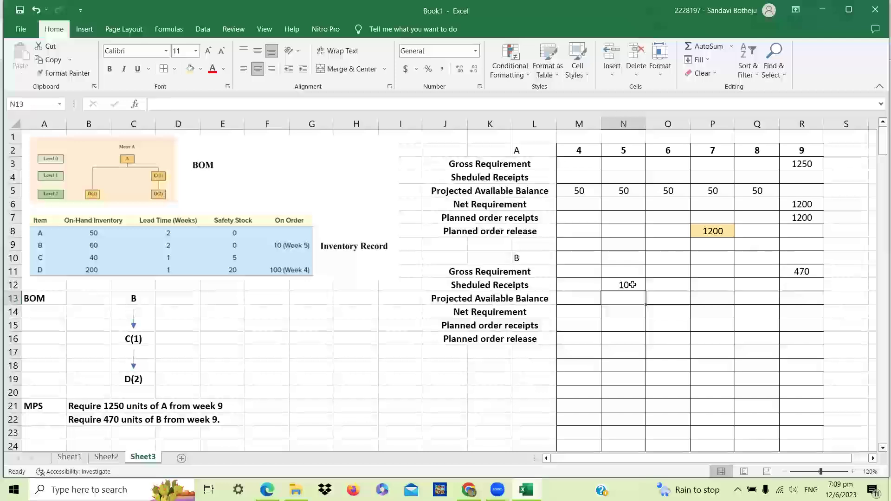
Fill item B's projected available balance with 60 in week 4 and 70 in each of weeks 5 to 8.
left_click(581, 302)
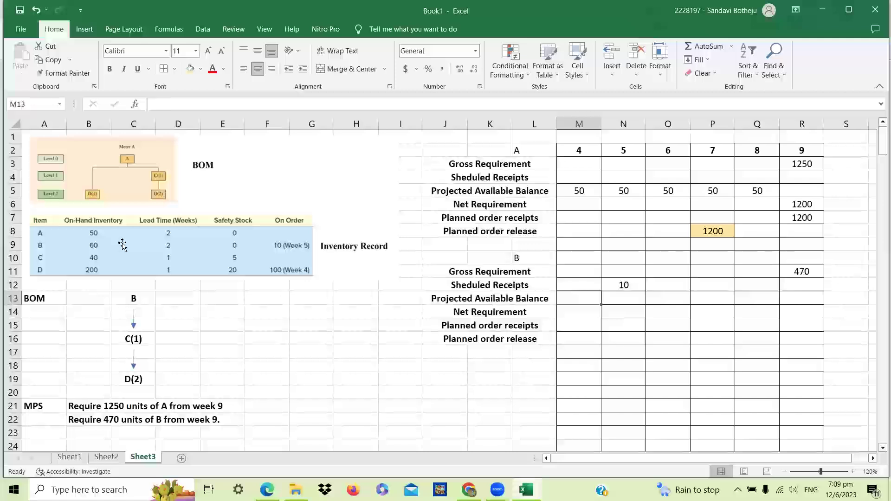
type("60")
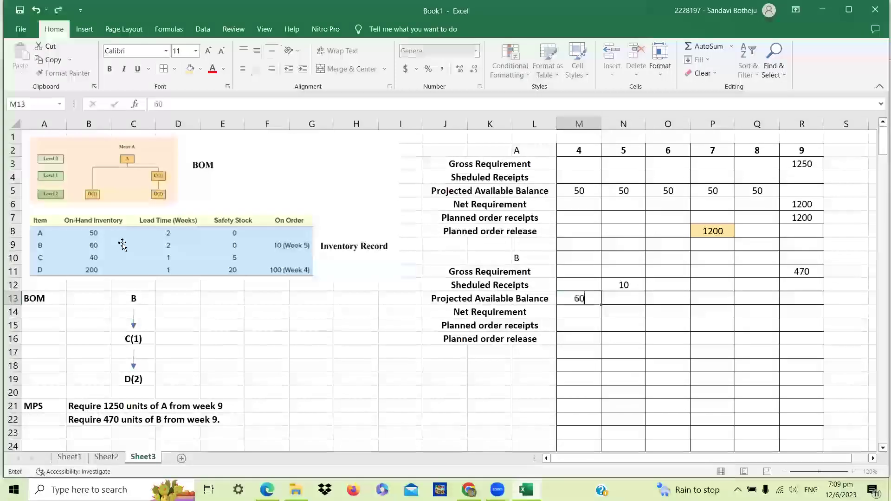
key("Return")
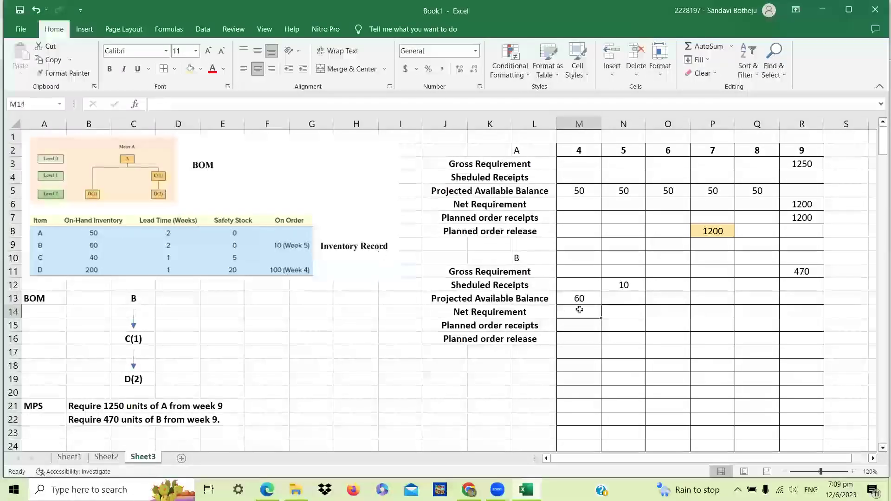
left_click(626, 302)
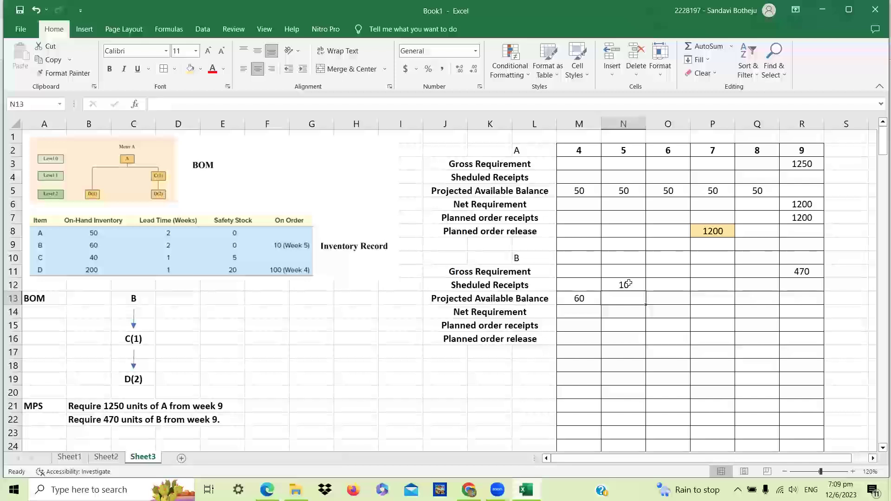
type("70")
key("Tab")
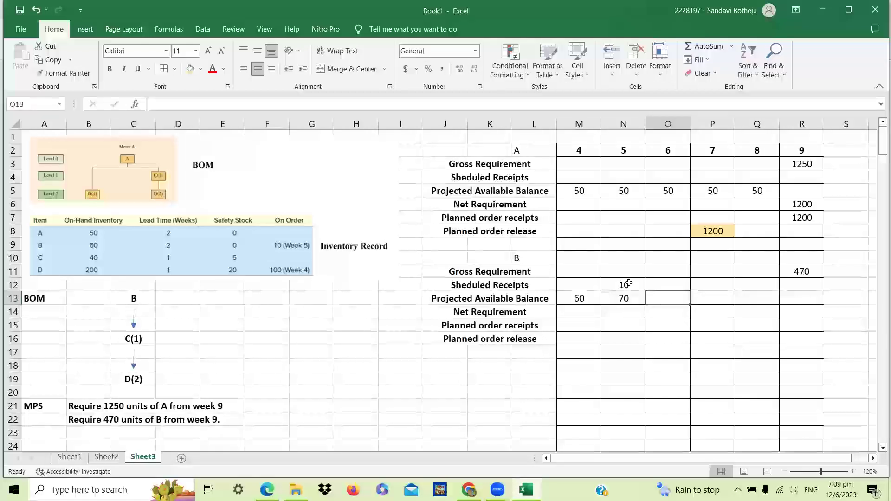
type("70")
key("Tab")
type("70")
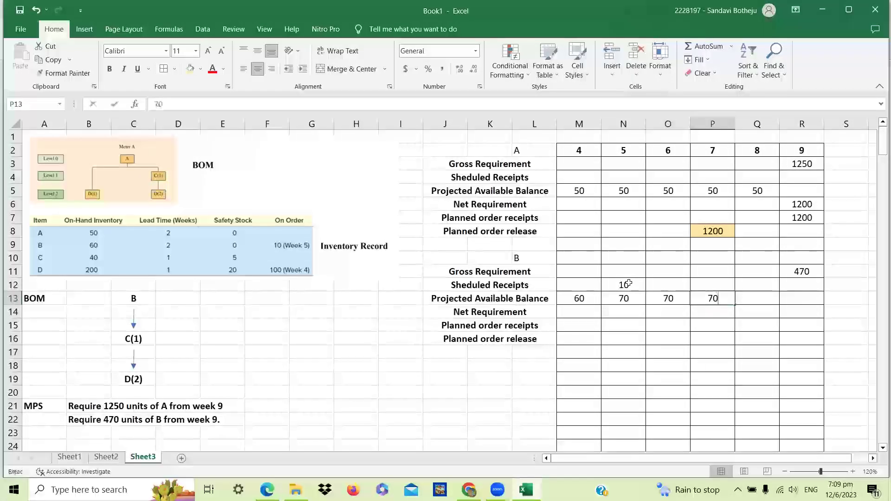
key("Tab")
type("70")
key("Tab")
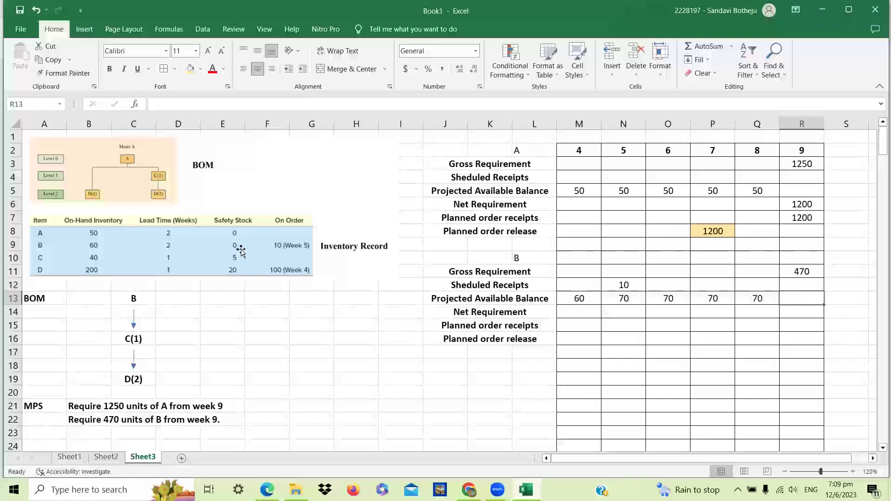
left_click(623, 283)
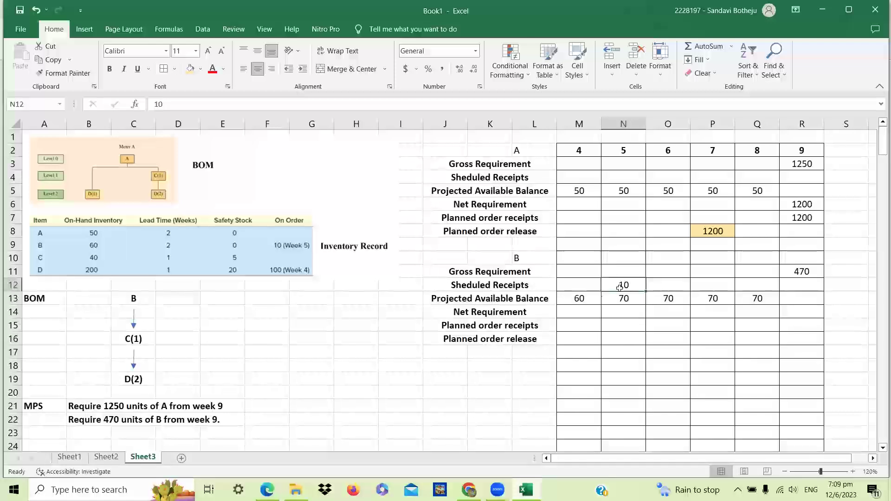
left_click(624, 298)
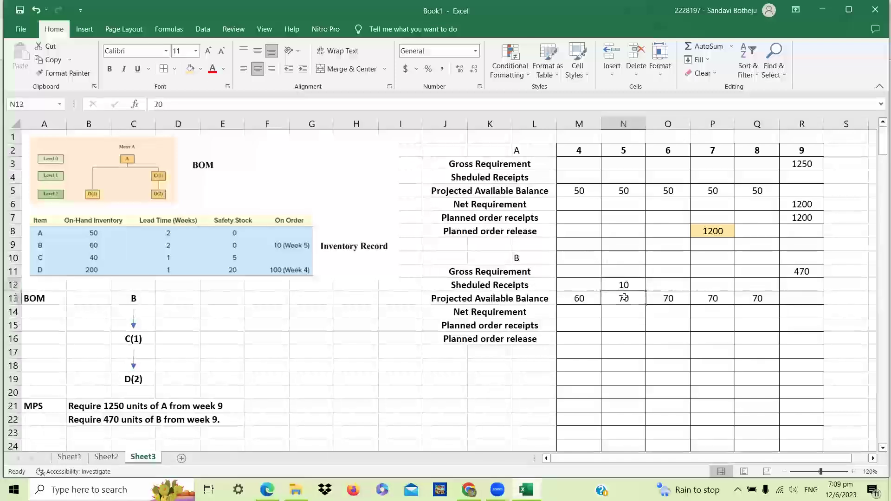
left_click(658, 301)
left_click(706, 300)
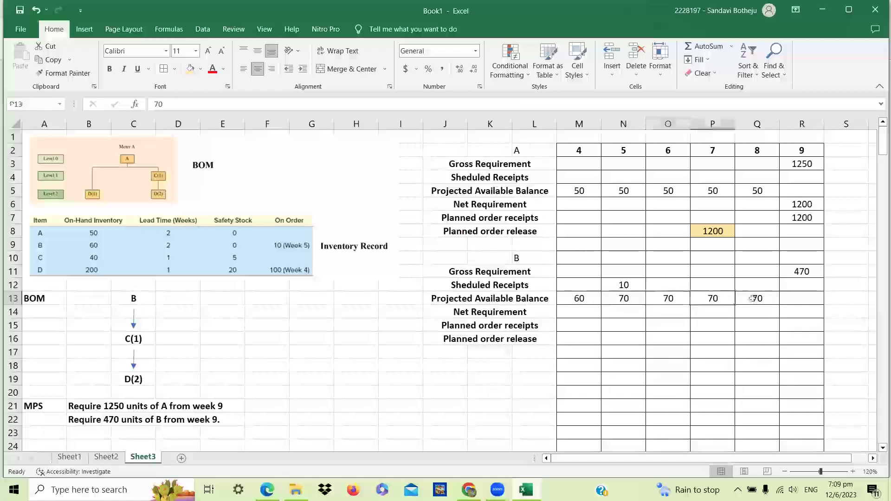
left_click(756, 299)
left_click(801, 299)
Calculate item B's week 9 net requirement in R14 with the formula =R11-Q13.
left_click_drag(797, 305, 798, 314)
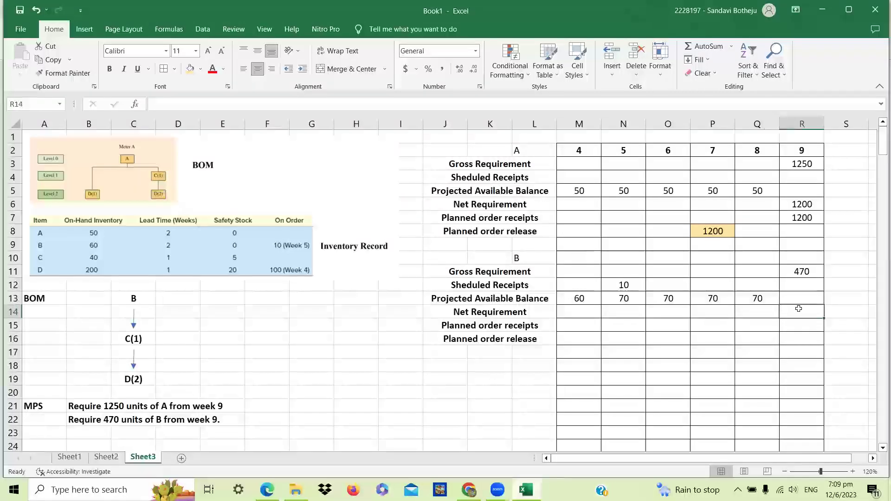
type("=")
left_click(806, 269)
type("-")
left_click(755, 298)
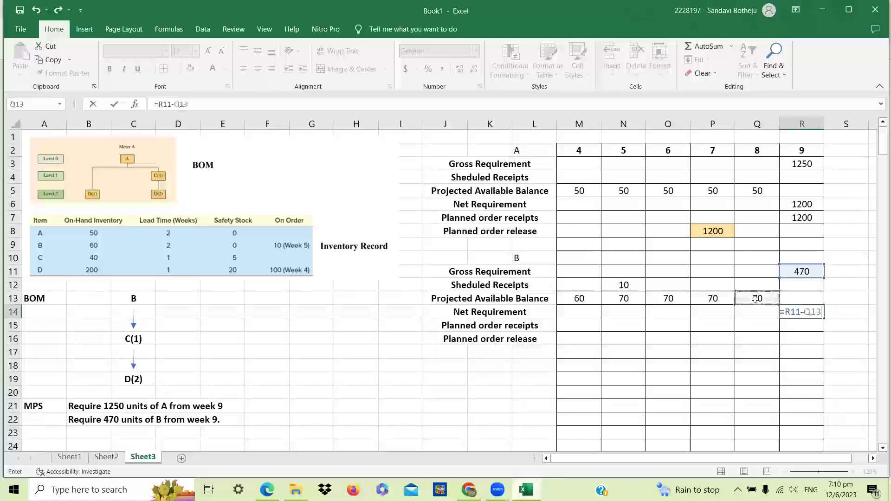
key("Return")
Enter 400 as item B's planned order receipt in week 9.
left_click(803, 312)
left_click(796, 325)
type("400")
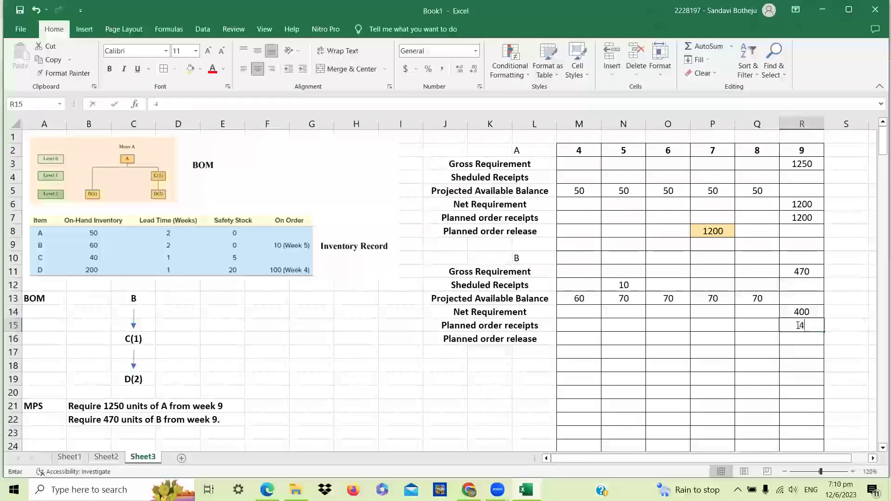
key("Return")
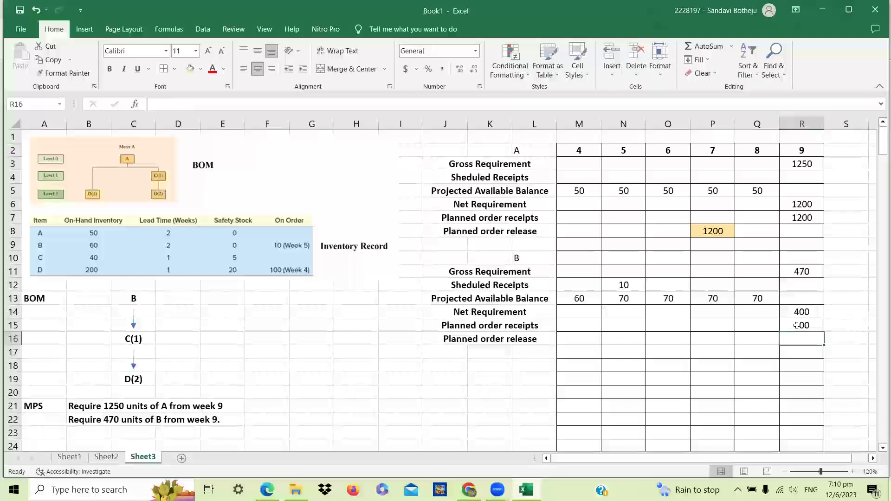
Enter item B's planned order release of 400 in week 7 and give the cell the same fill as item A's release.
key("Left")
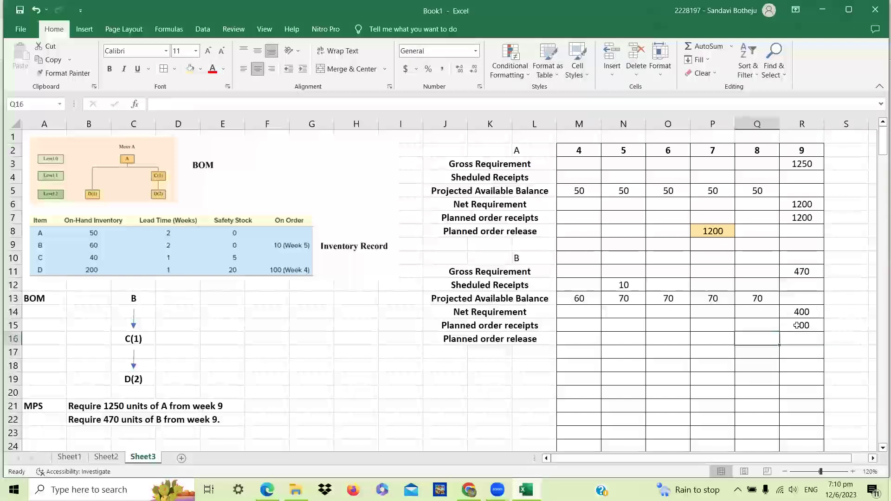
key("Left")
type("400")
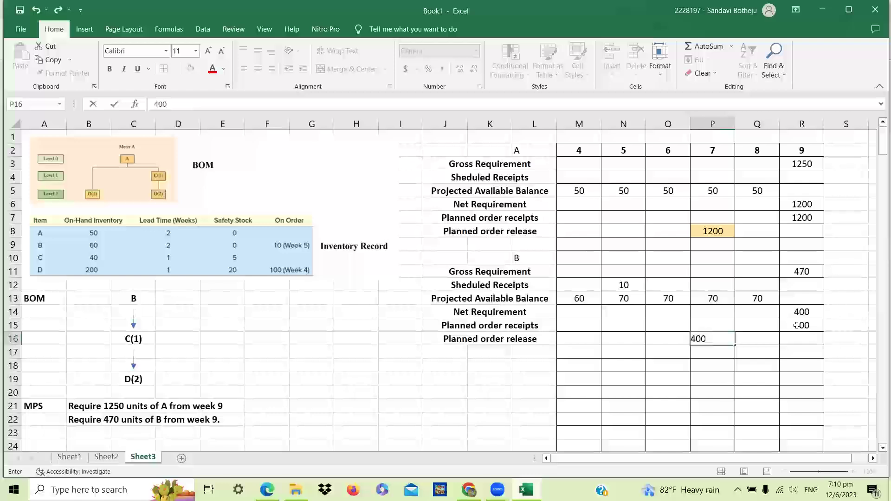
left_click(795, 368)
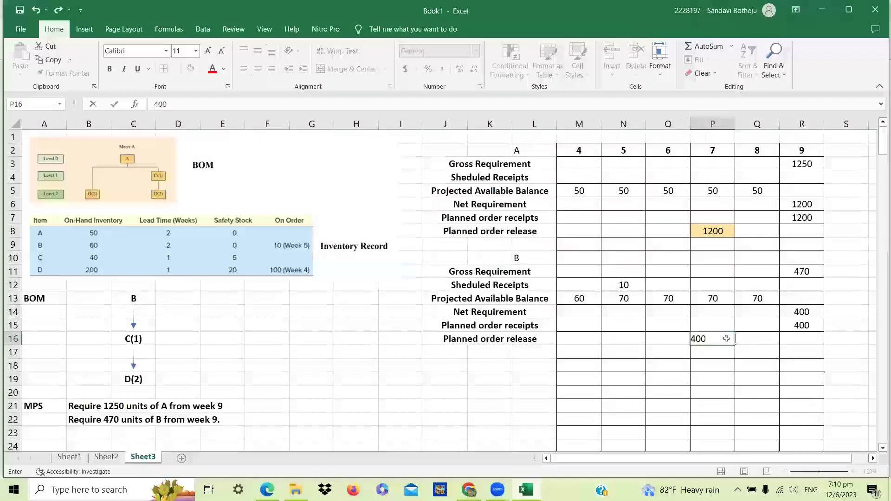
left_click(725, 339)
left_click(190, 69)
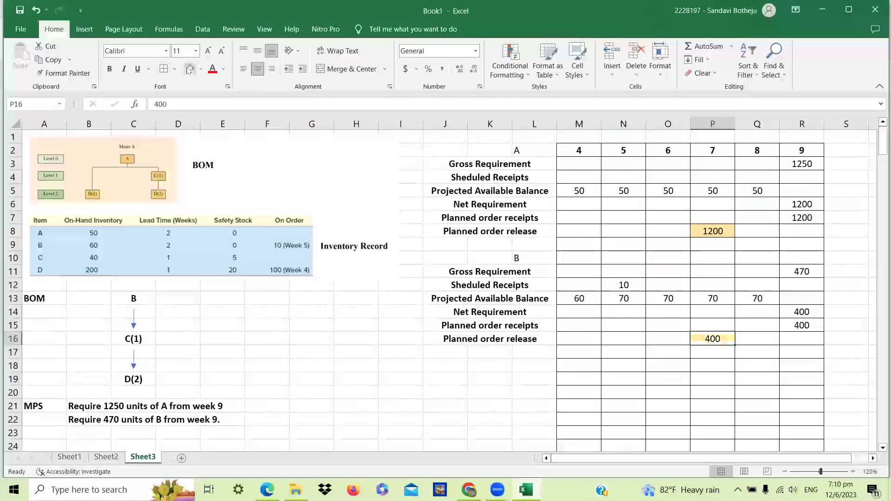
left_click(842, 356)
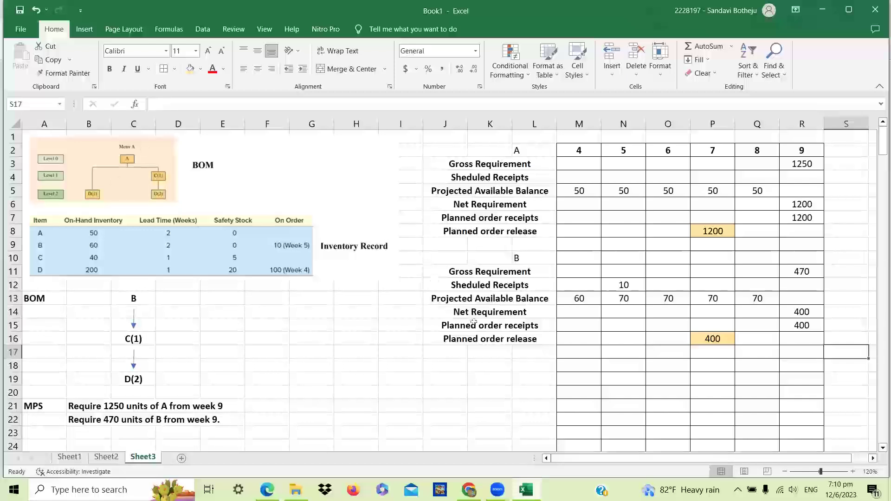
Enter the heading C in cell L18 for the third item's MRP table.
left_click(526, 366)
type("C")
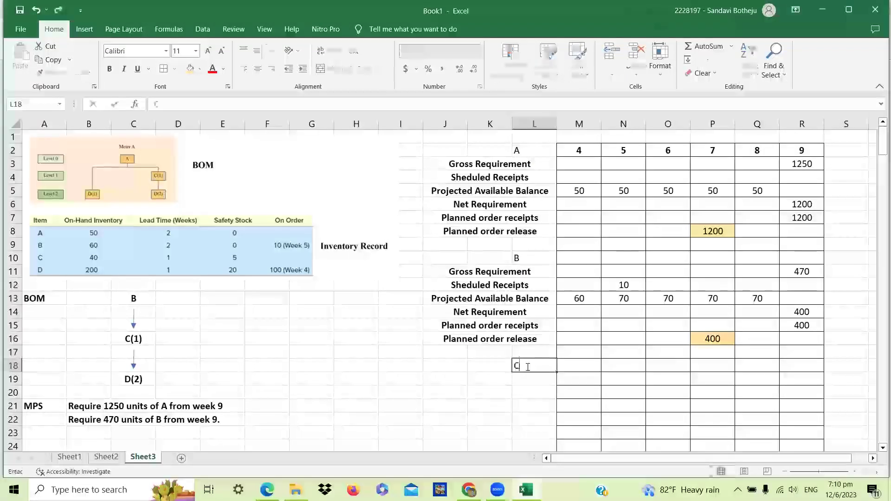
left_click(499, 392)
Copy the MRP row labels from item B's table to the rows under the C heading, starting at J19.
left_click_drag(429, 271, 555, 356)
key("ctrl+c")
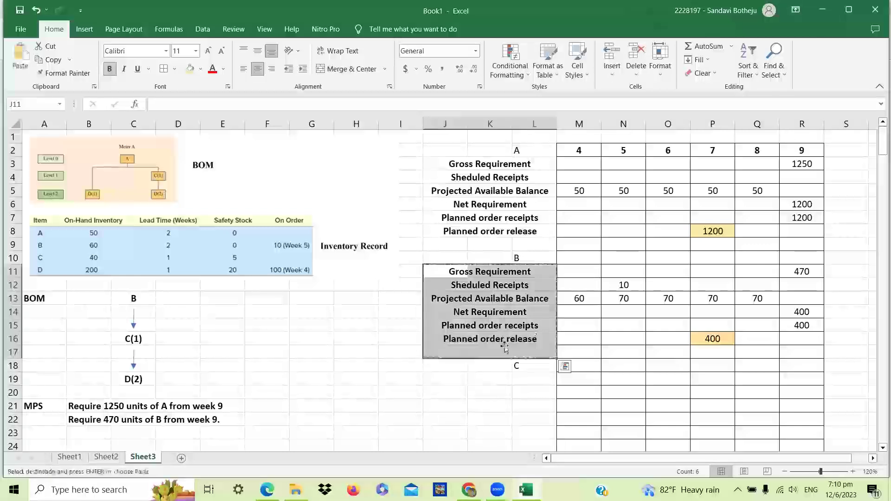
left_click(459, 383)
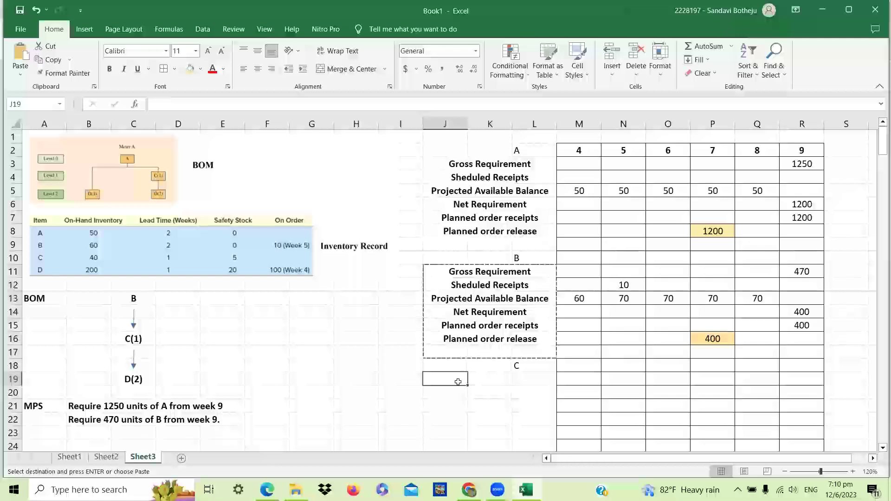
key("ctrl+v")
left_click(574, 392)
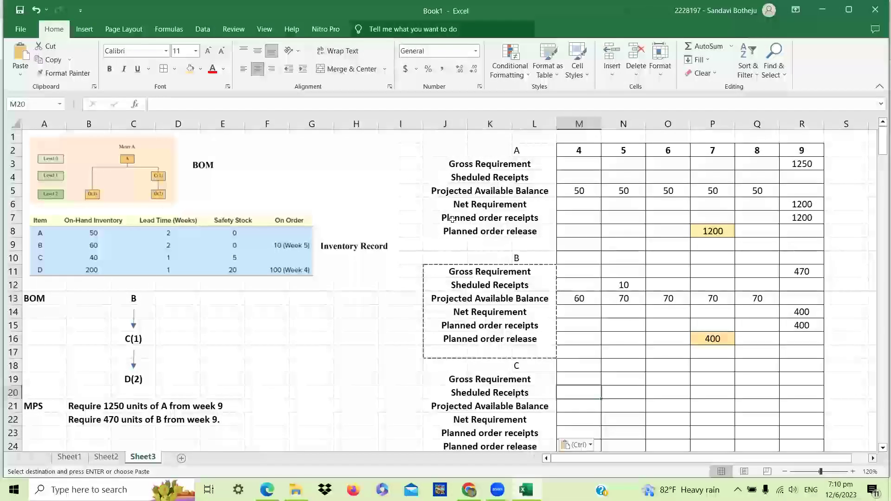
Enter 1600 as item C's gross requirement in week 7, combining the planned order releases of items A and B.
key("Up")
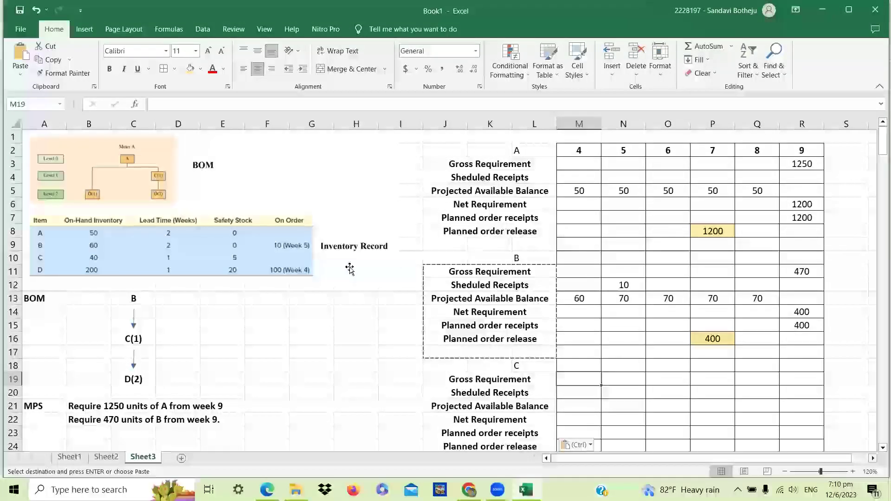
left_click(704, 230)
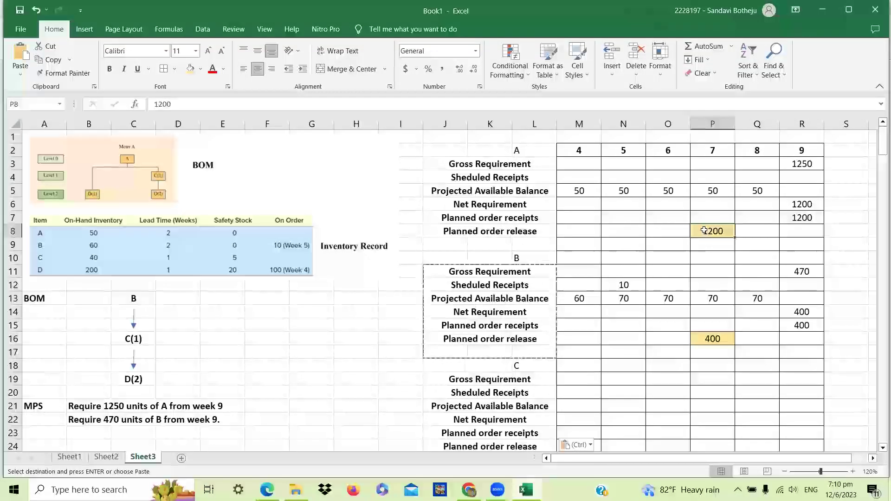
left_click(706, 339)
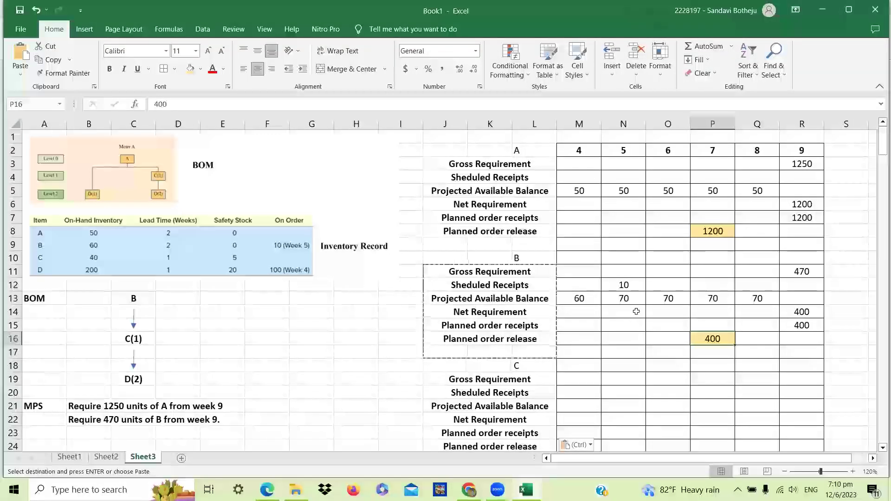
left_click(712, 382)
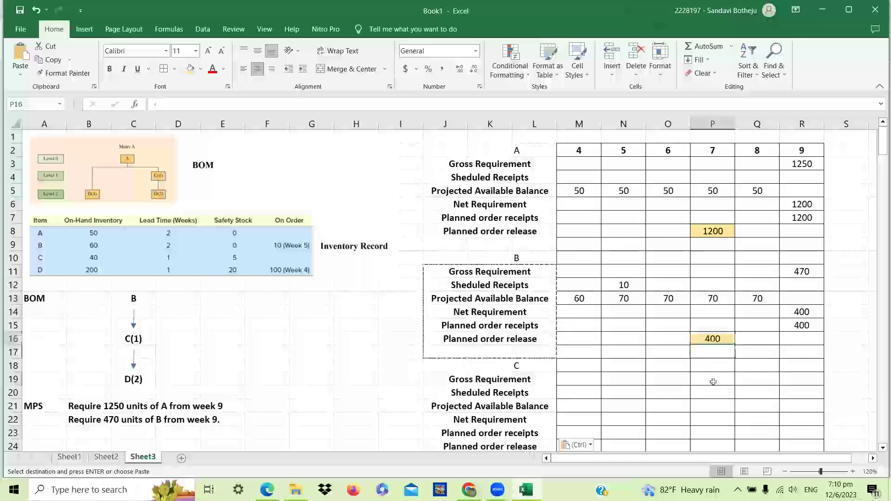
type("1600")
key("Return")
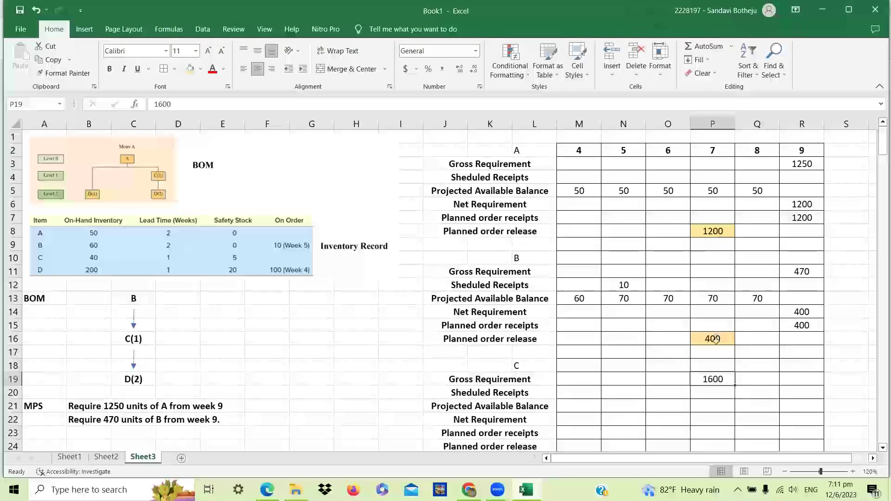
left_click(724, 231)
left_click(702, 327)
left_click(702, 377)
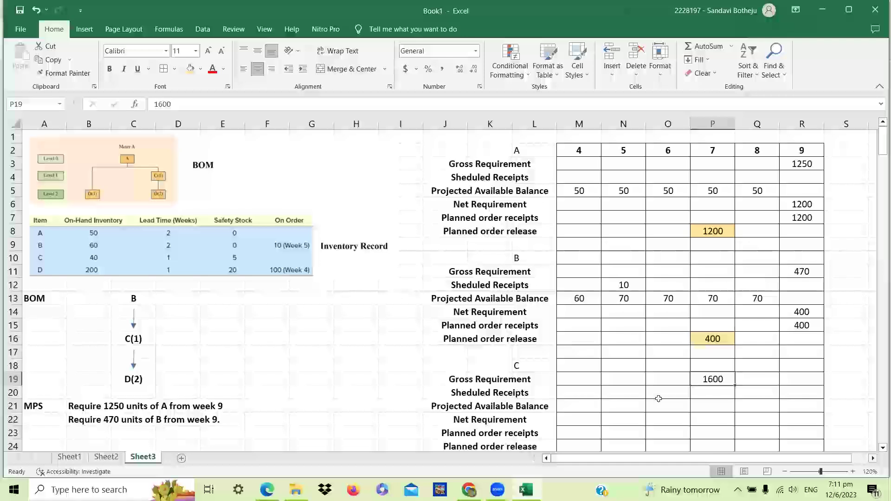
Enter 35 as item C's projected available balance in weeks 4, 5 and 6, based on its inventory record.
left_click(575, 402)
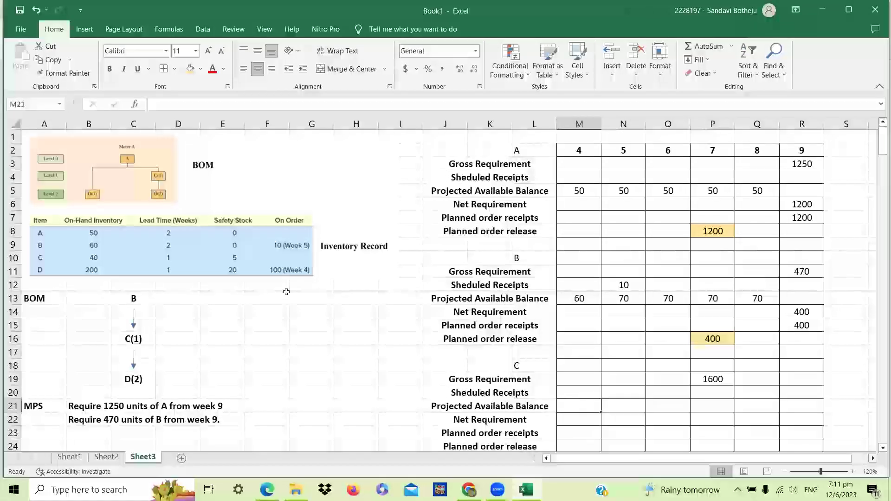
left_click(95, 259)
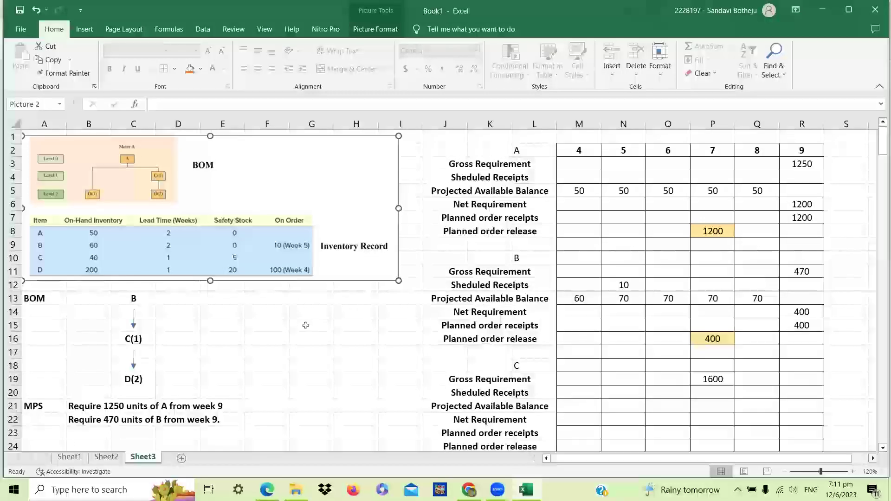
left_click(572, 405)
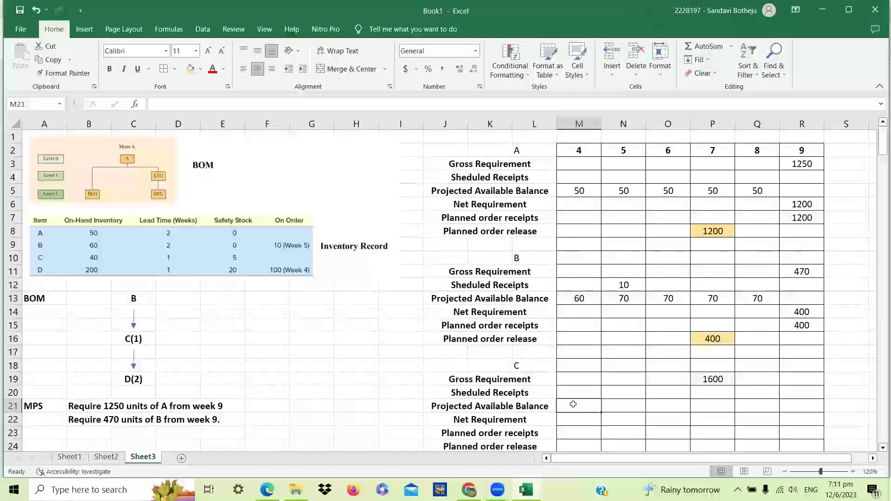
type("35")
key("Tab")
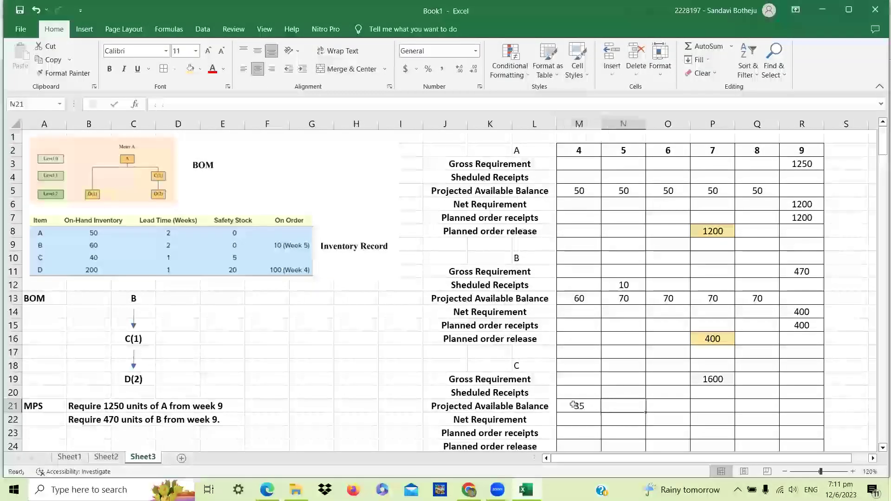
type("35")
key("Tab")
type("35")
key("Tab")
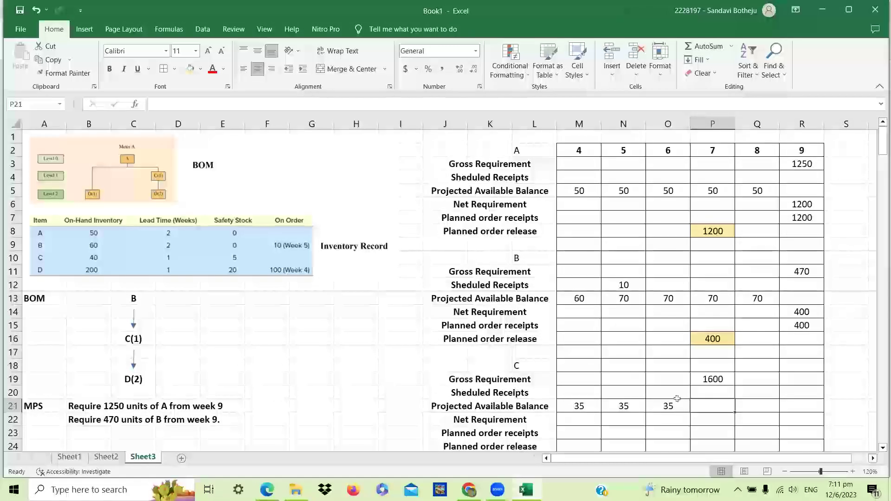
Calculate item C's net requirement for week 7 in P22 with the formula =P19-O21.
left_click(702, 416)
type("=")
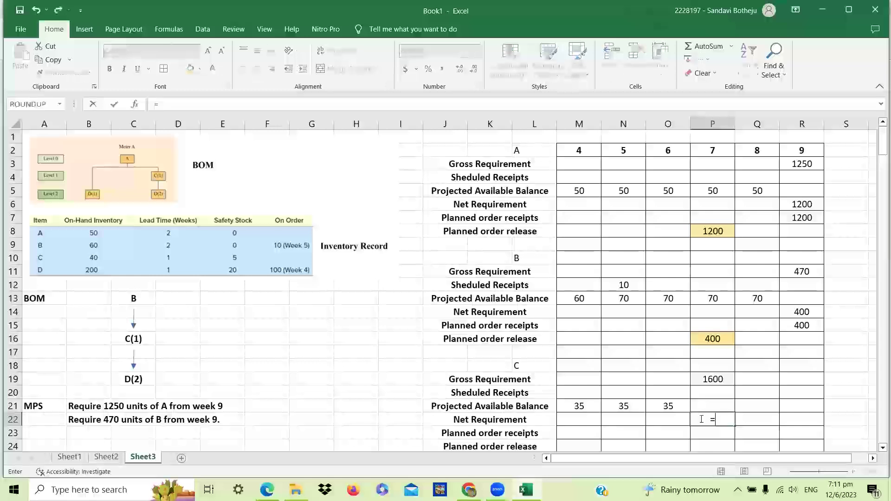
type("-")
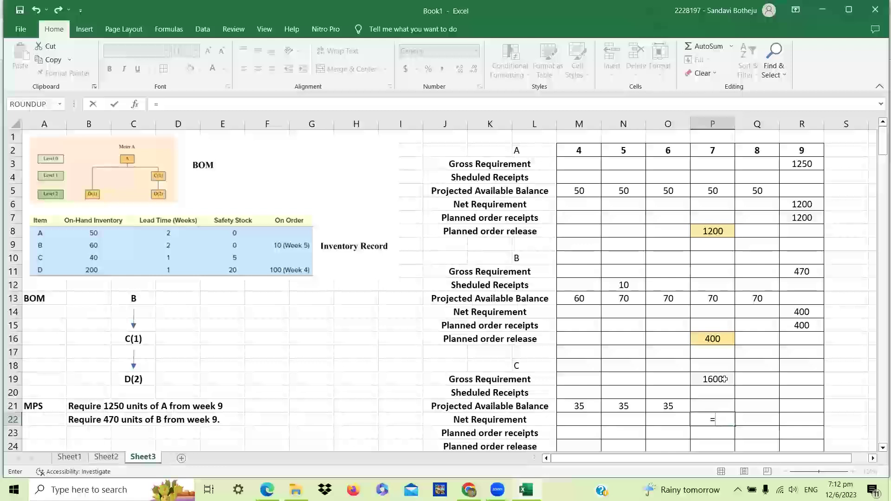
left_click(724, 379)
type("-")
left_click(684, 409)
key("Return")
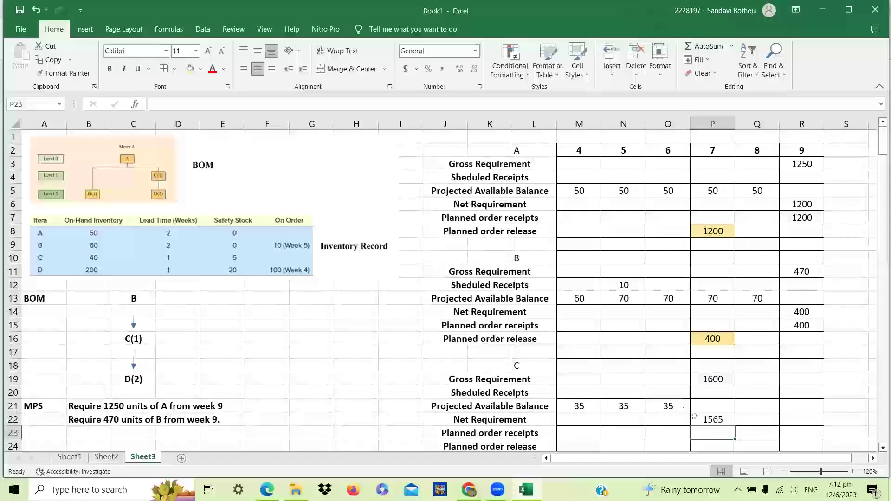
Consult the MRP calculations page in the lecture PDF, then enter 2000 as item C's planned order receipt in week 7.
left_click(714, 420)
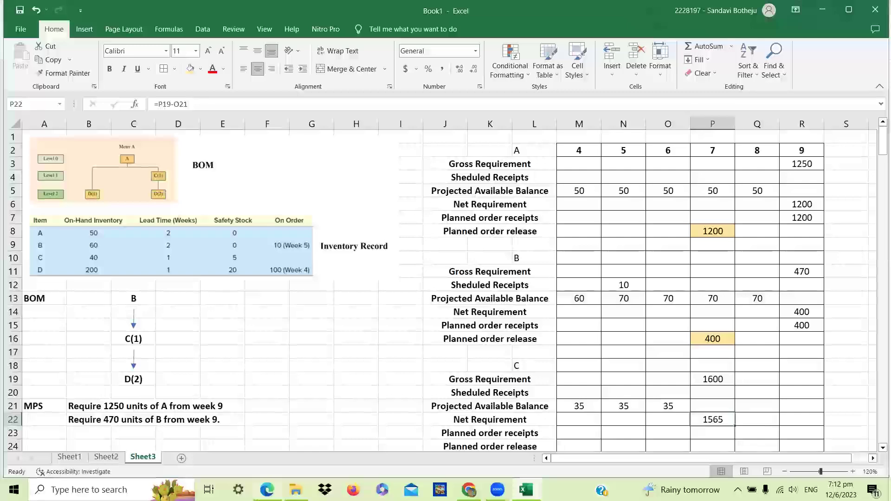
key("alt+Tab")
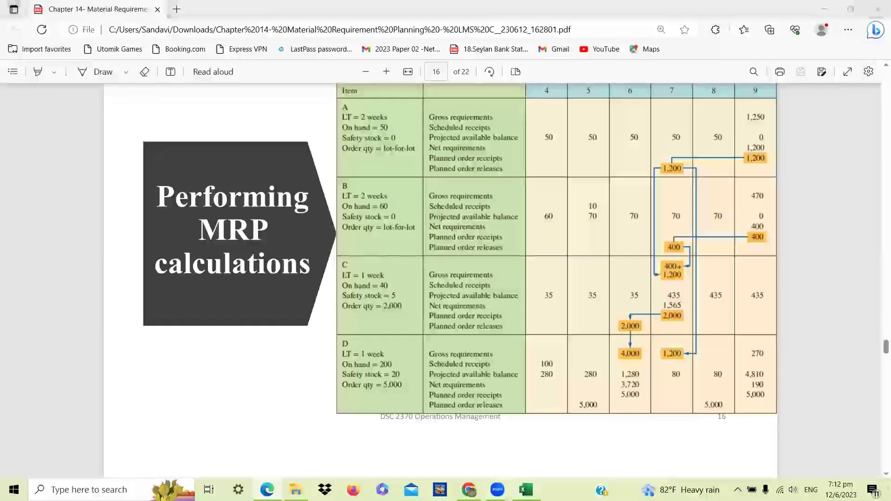
key("alt+Tab")
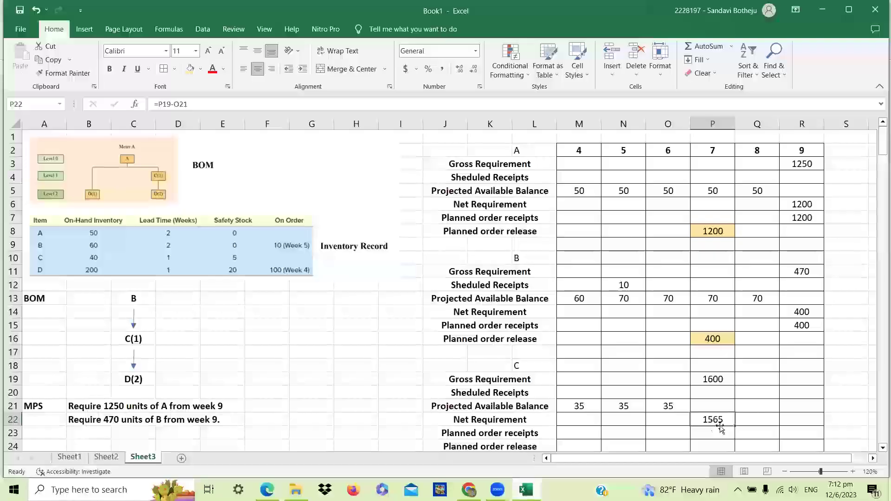
left_click(720, 431)
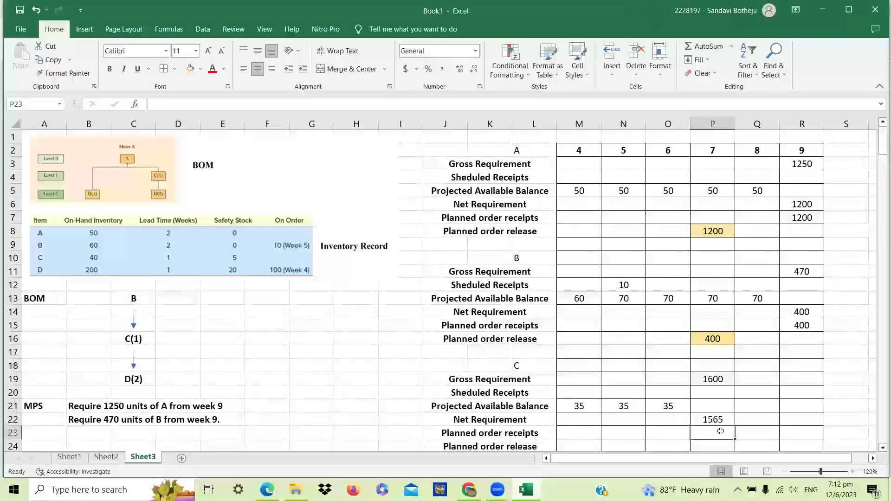
type("2000")
key("Return")
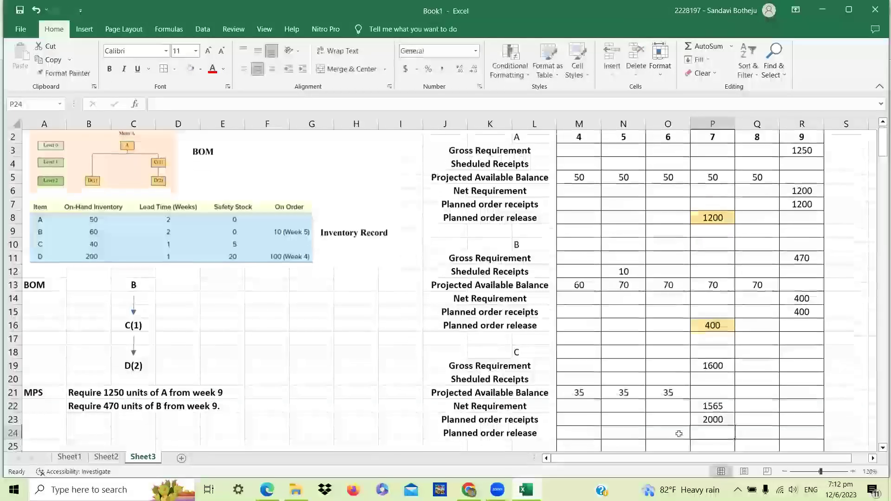
Enter 2000 as item C's planned order release in week 6.
left_click(679, 434)
type("2000")
key("Return")
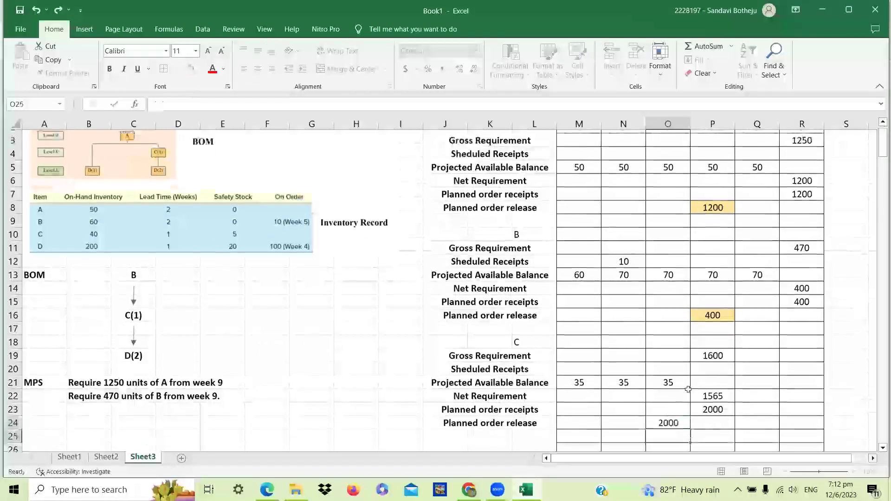
Calculate item C's projected available balance for week 7 in P21 with the formula =P23-P22.
left_click(701, 380)
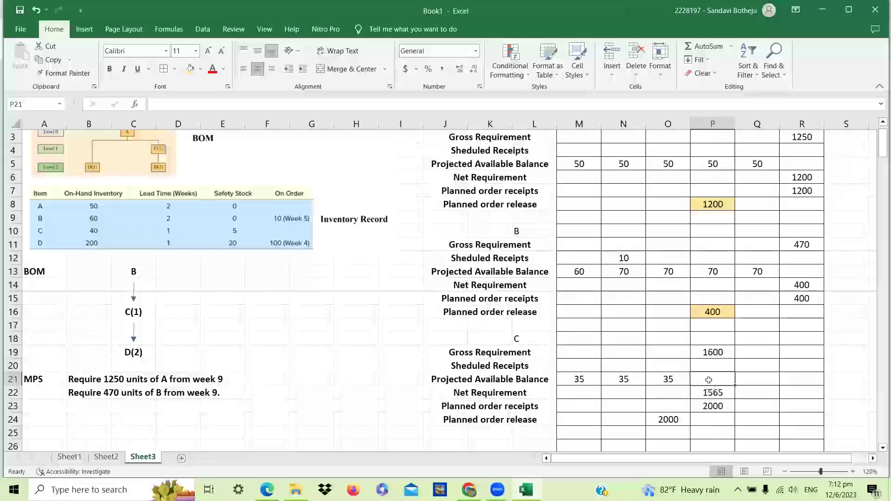
type("=")
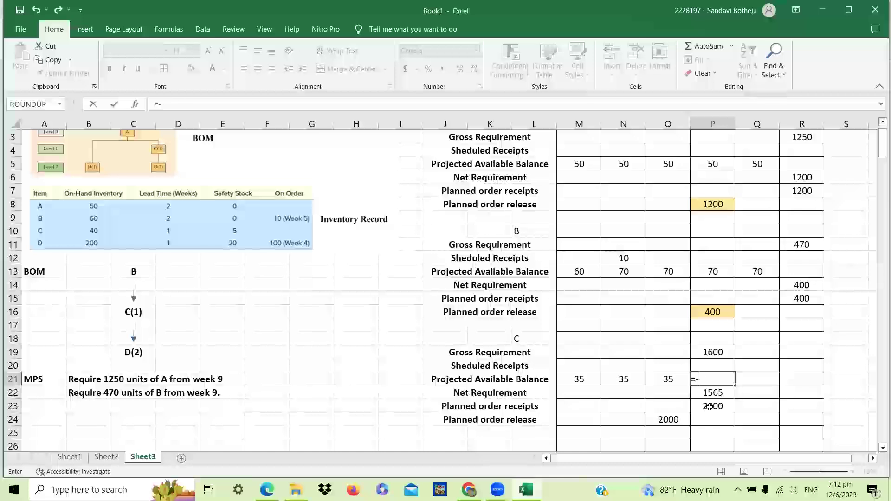
left_click(709, 406)
type("-")
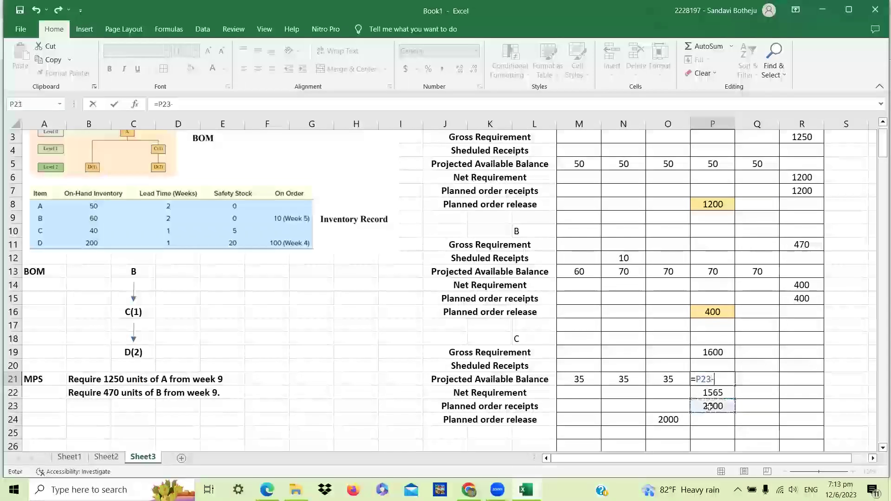
left_click(723, 393)
key("Return")
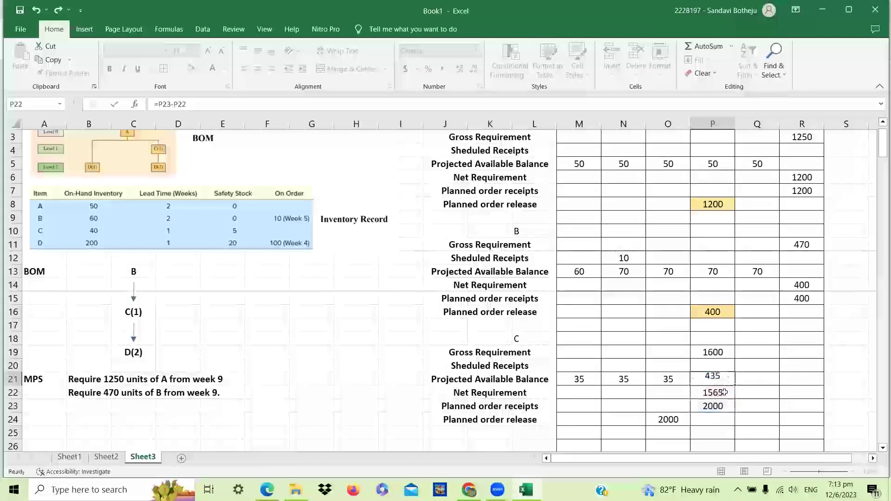
Give item C's week 7 projected available balance cell a dark grey fill.
left_click(712, 379)
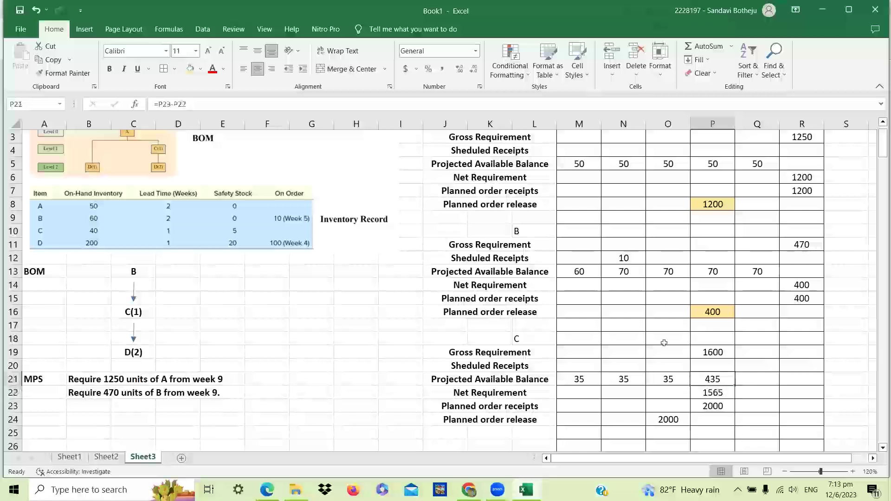
left_click(200, 69)
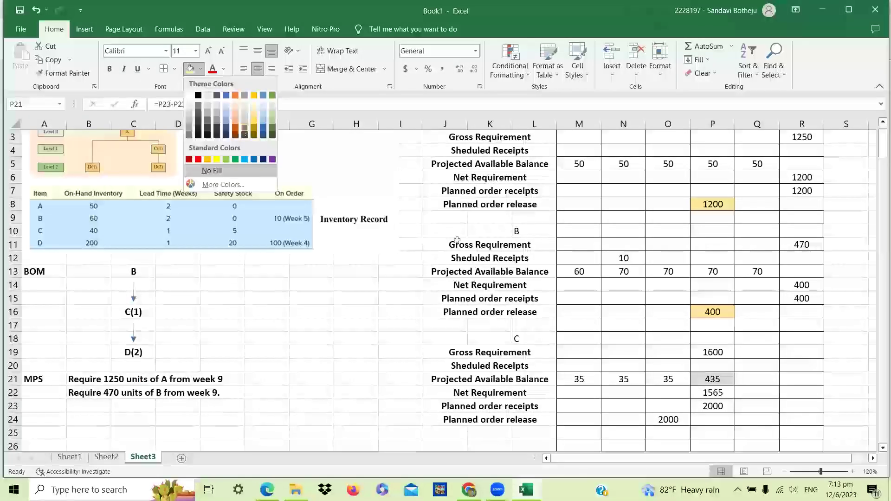
left_click(563, 312)
left_click(713, 378)
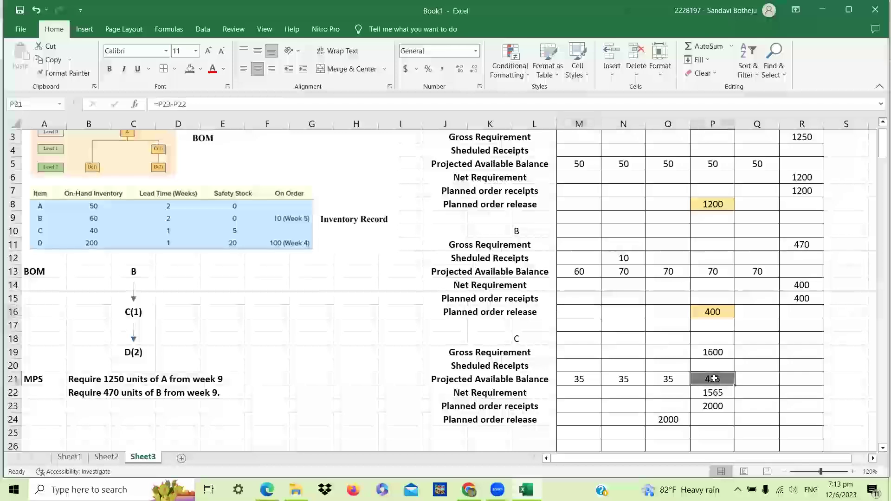
Carry item C's projected available balance forward by entering 435 in weeks 8 and 9.
left_click(706, 405)
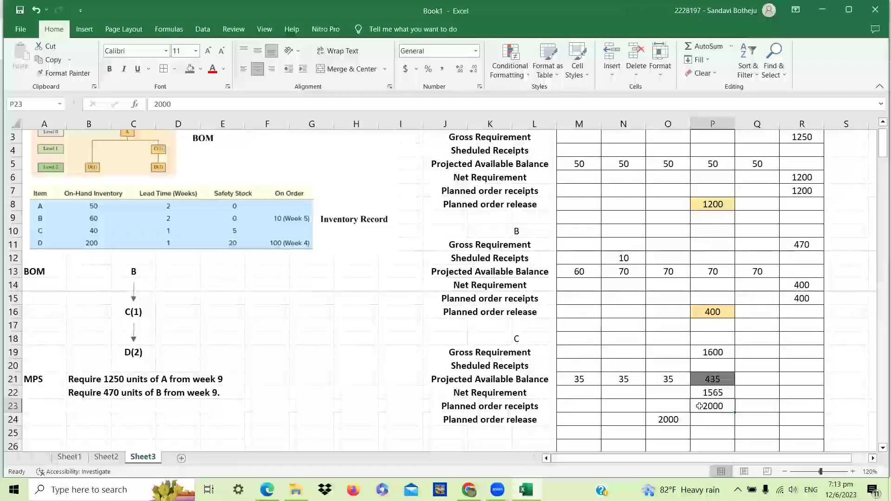
left_click(719, 377)
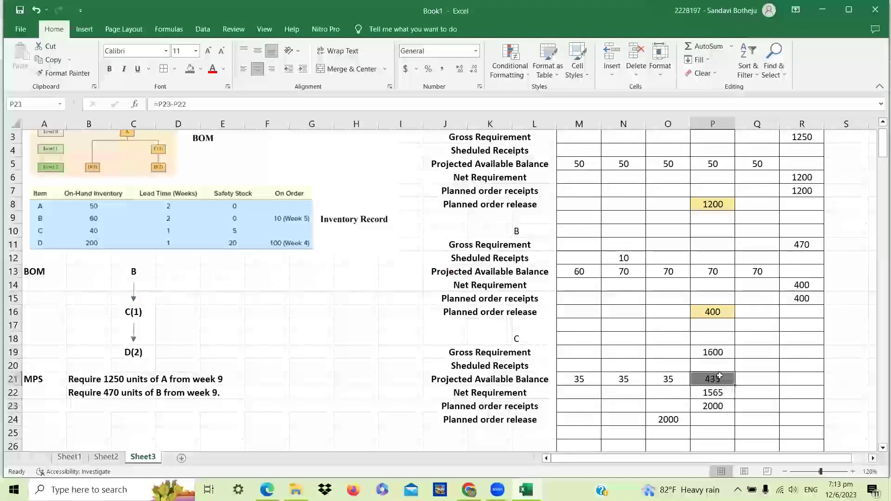
left_click(751, 379)
type("435")
key("Tab")
type("435")
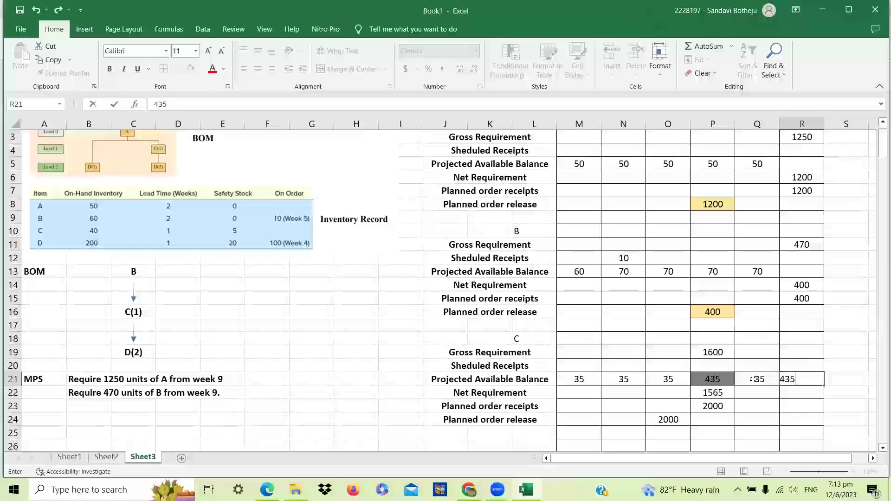
key("Return")
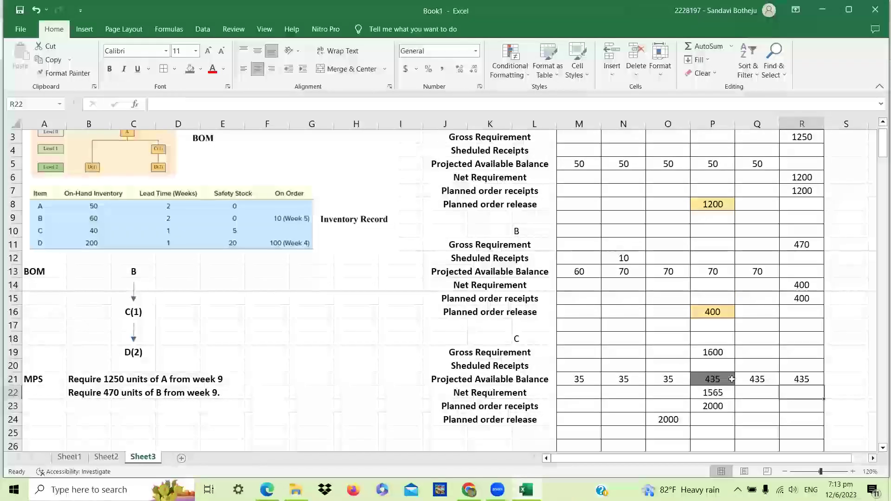
Enter 0 as item B's projected available balance in week 9.
left_click(731, 379)
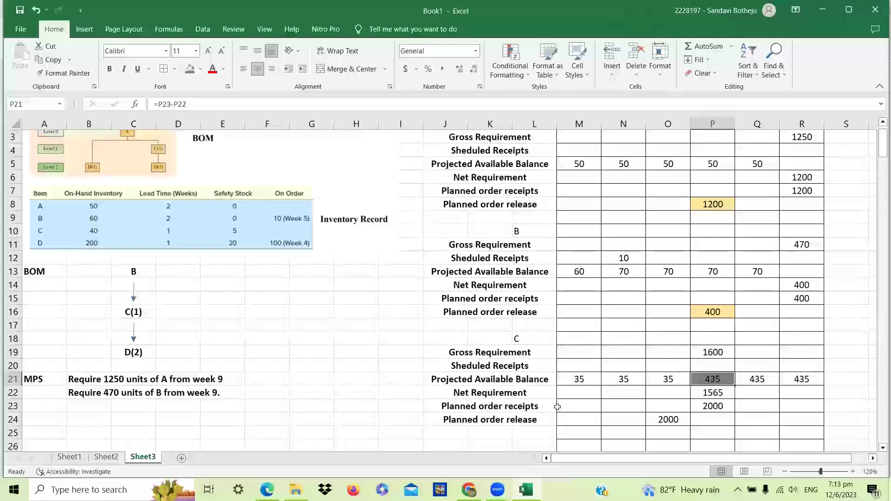
left_click(707, 406)
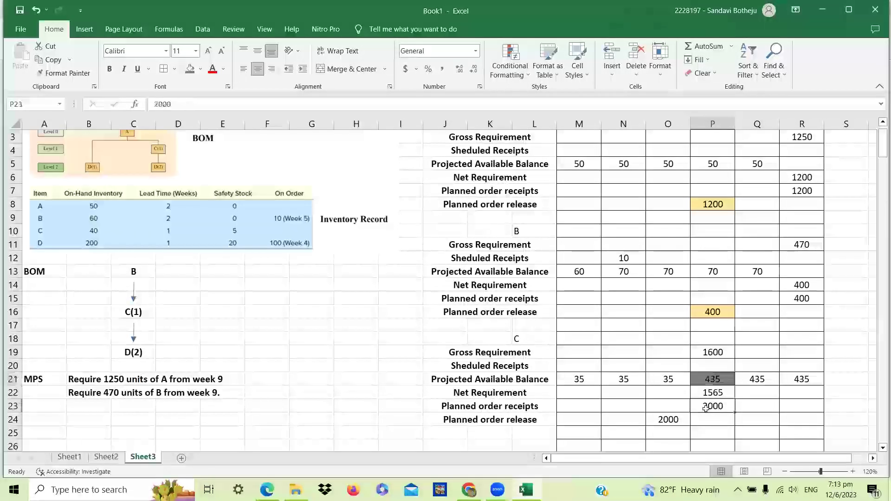
left_click(712, 379)
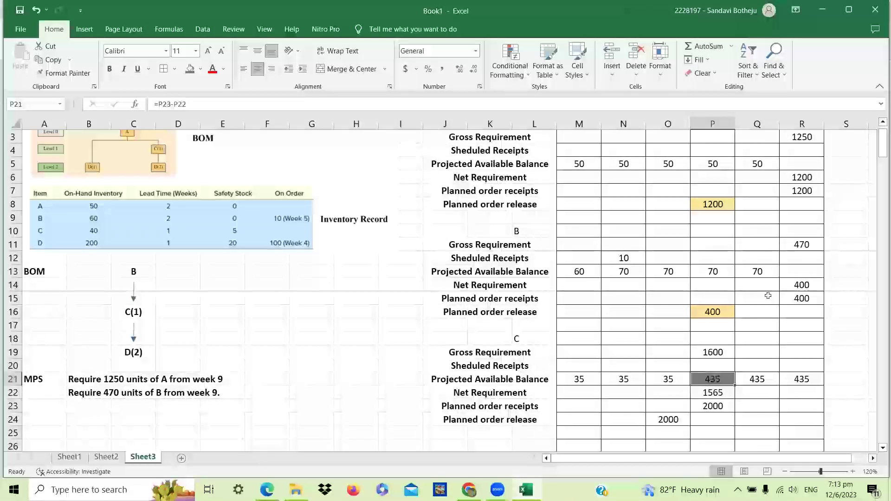
left_click(798, 270)
key("Down")
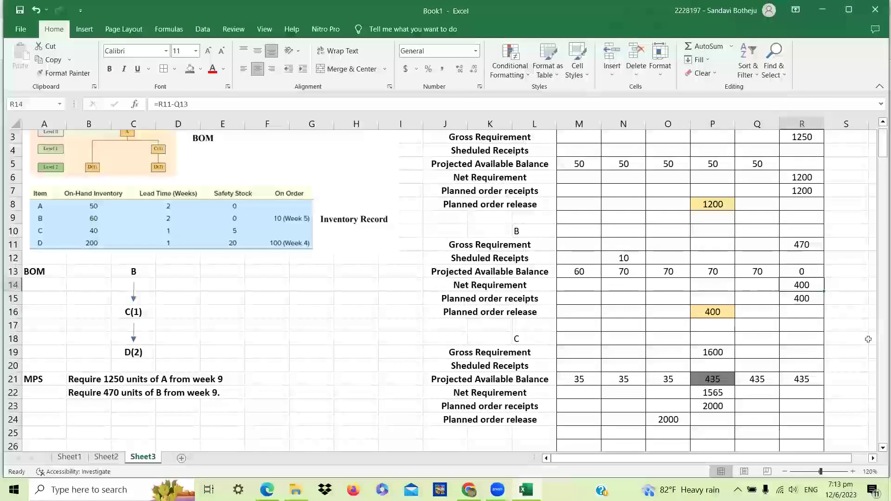
Review item C's week 7 projected available balance, net requirement and planned order receipts, along with the BOM and inventory record.
left_click(710, 373)
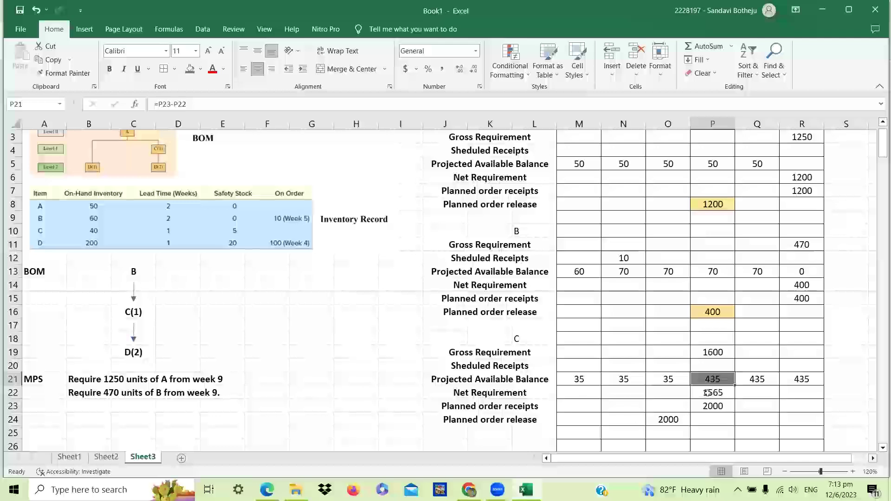
left_click(707, 393)
left_click(698, 407)
left_click(711, 380)
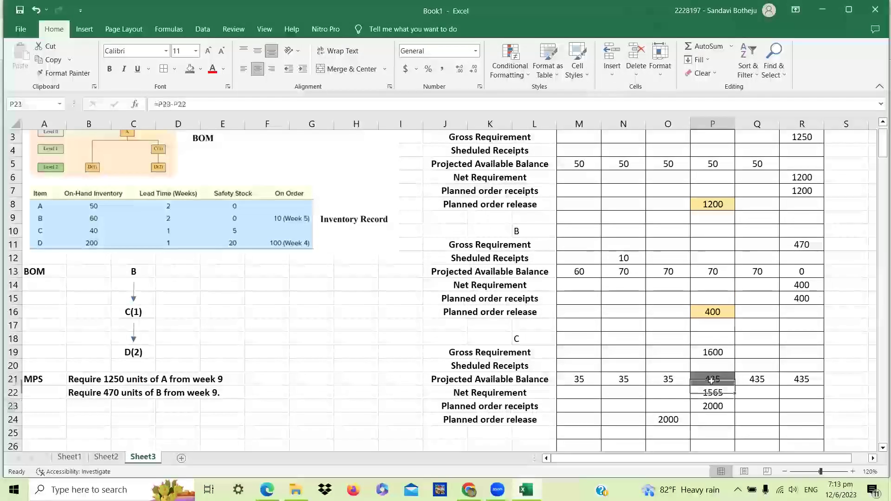
left_click(881, 401)
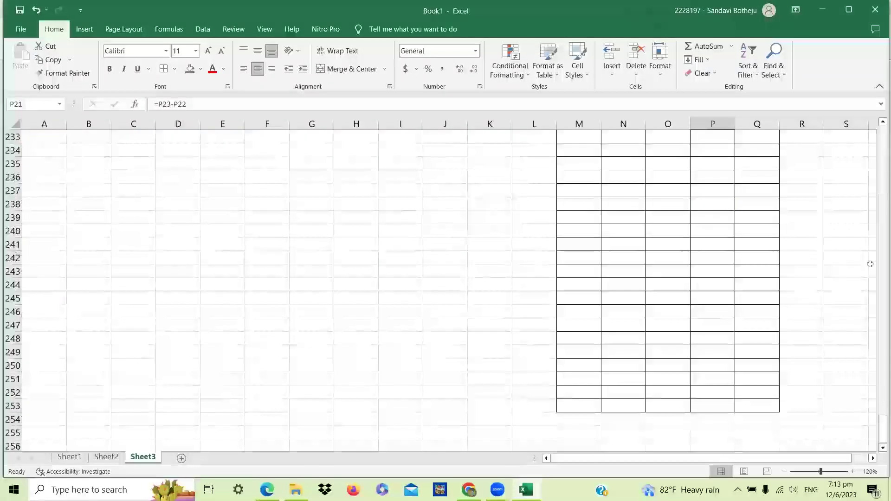
left_click_drag(882, 420, 877, 120)
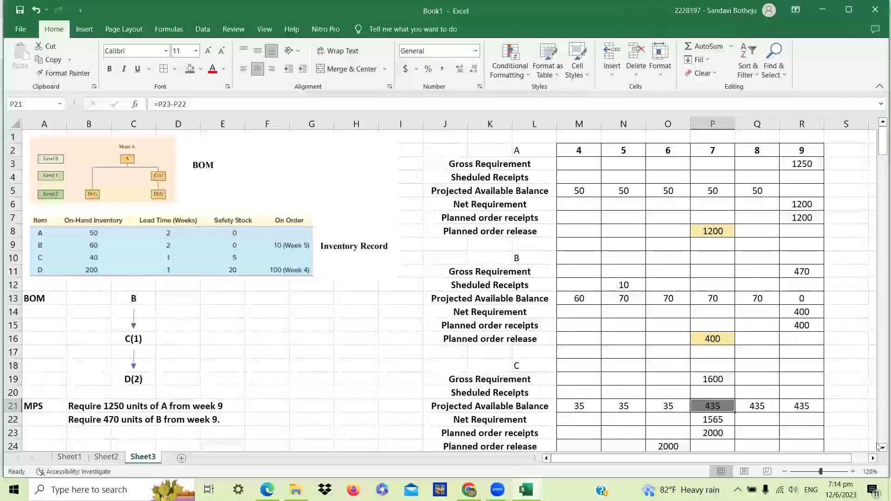
scroll(878, 446, "down", 20)
left_click_drag(876, 123, 877, 123)
scroll(540, 313, "up", 3)
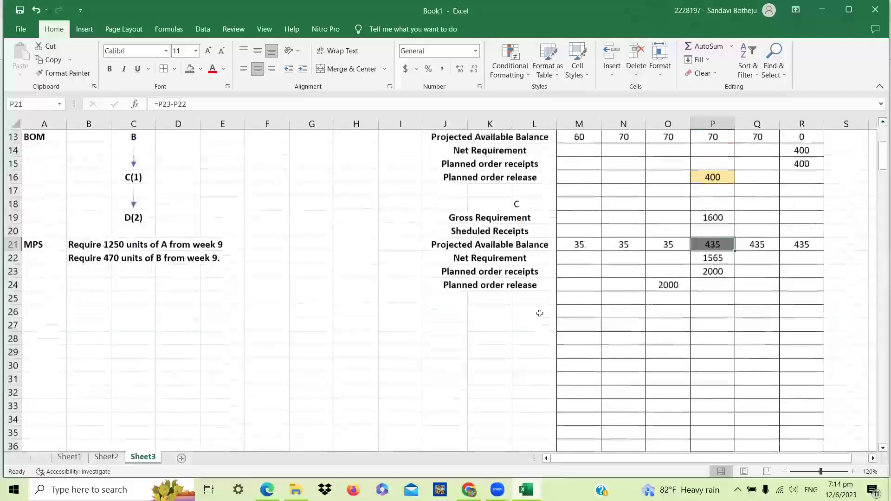
Enter the heading D in L26 and copy item C's six row labels into the rows below it, starting at J27.
left_click(541, 312)
type("D")
left_click(546, 375)
left_click(445, 218)
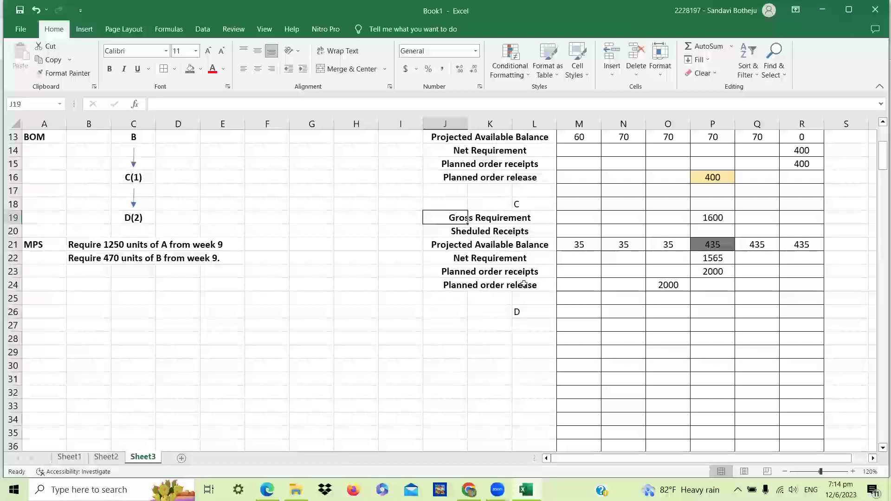
left_click(523, 284, "shift")
key("ctrl+c")
left_click(445, 324)
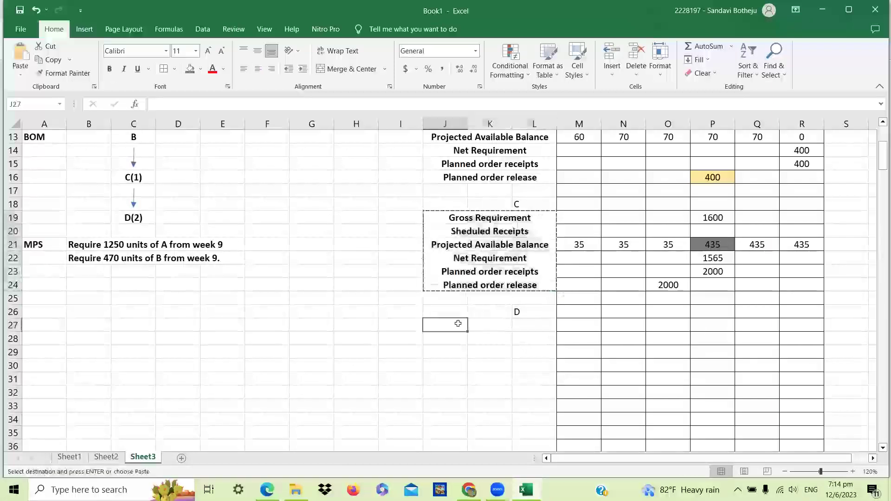
key("ctrl+v")
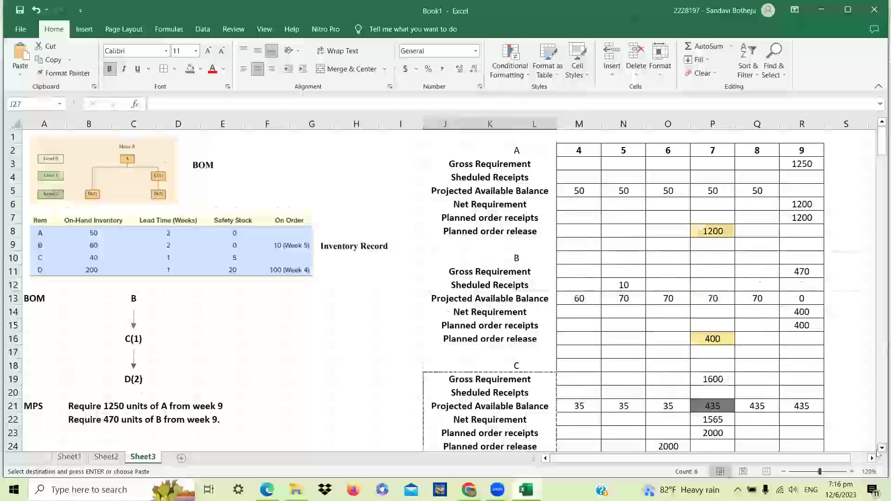
Based on item C's planned order release, enter 4000 as item D's week 6 gross requirement in O27.
scroll(878, 453, "down", 2)
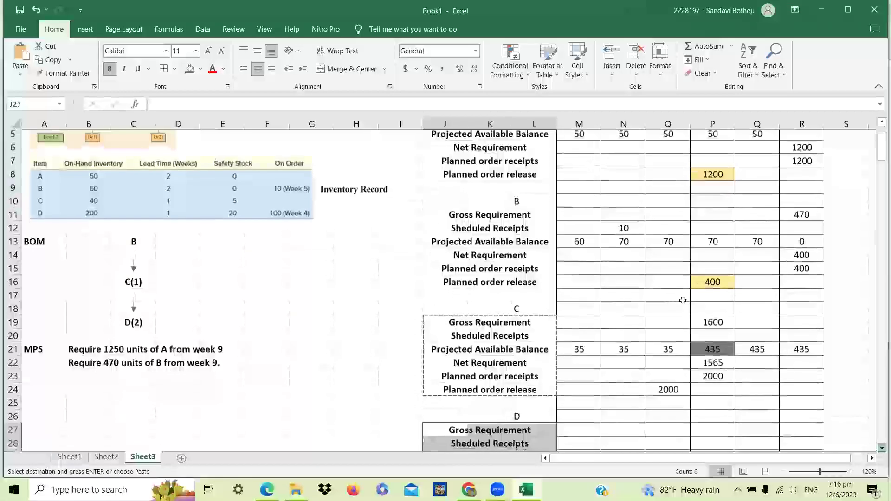
scroll(696, 306, "down", 3)
left_click(672, 299)
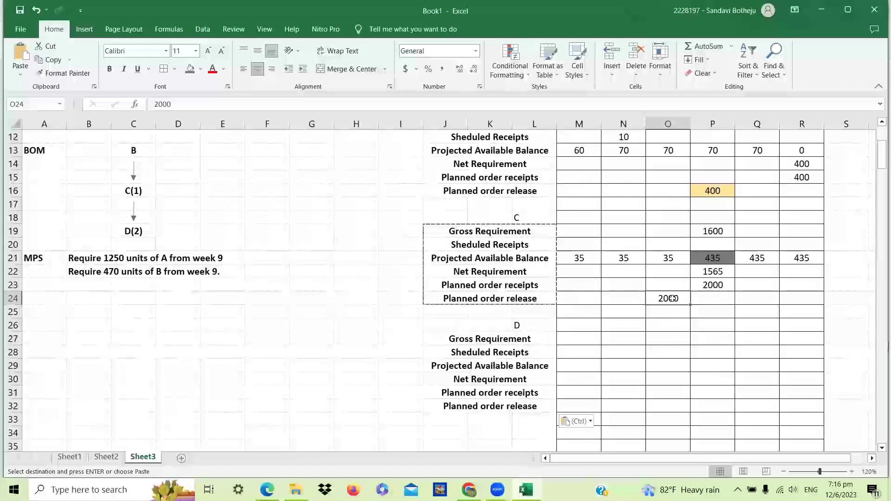
left_click(722, 274)
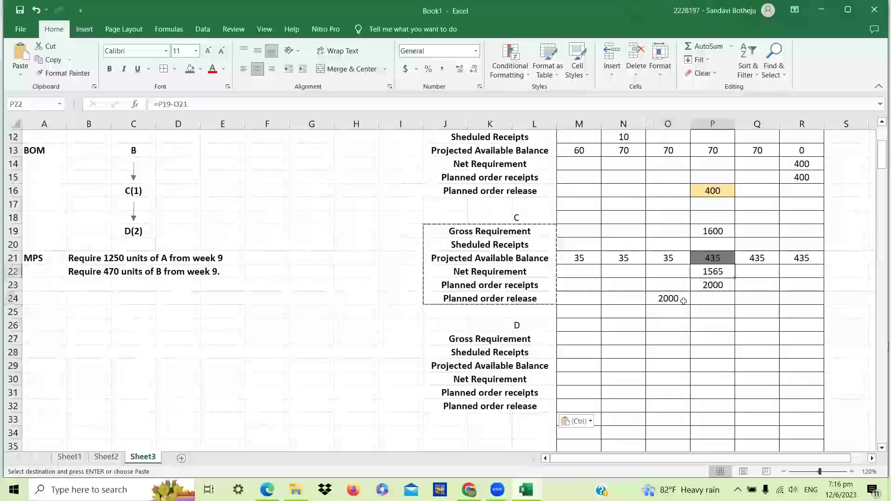
left_click(684, 301)
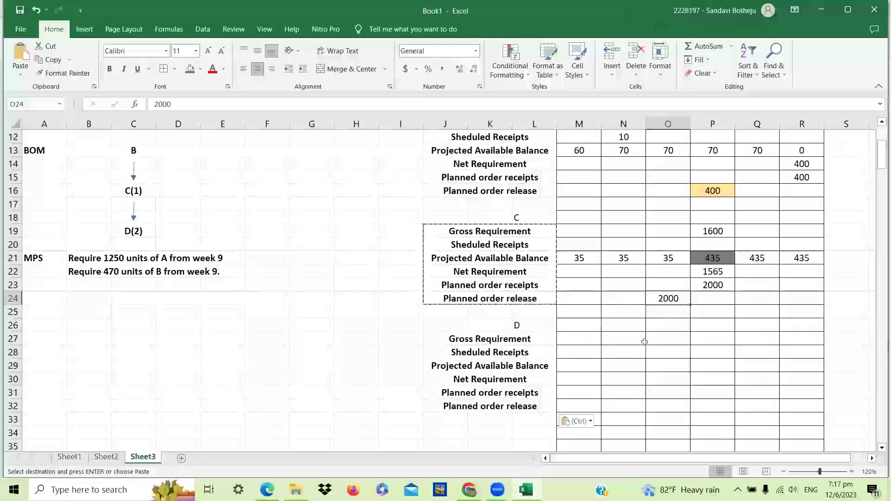
left_click(663, 341)
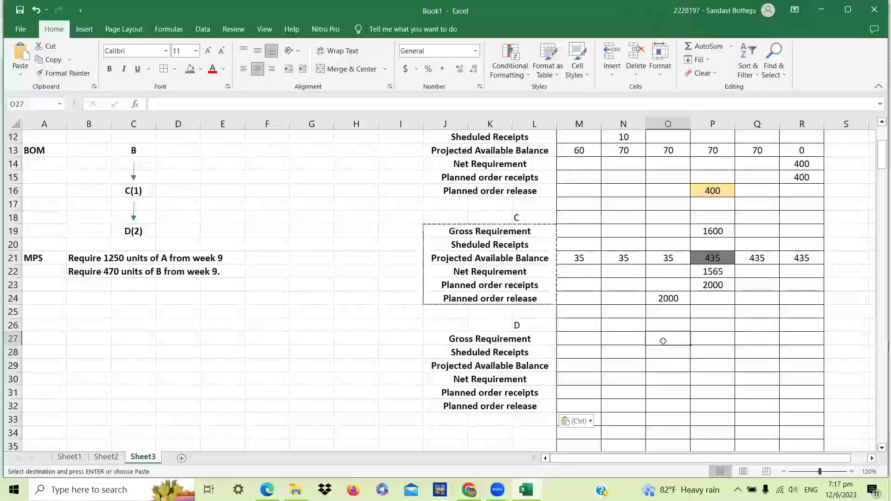
type("4000")
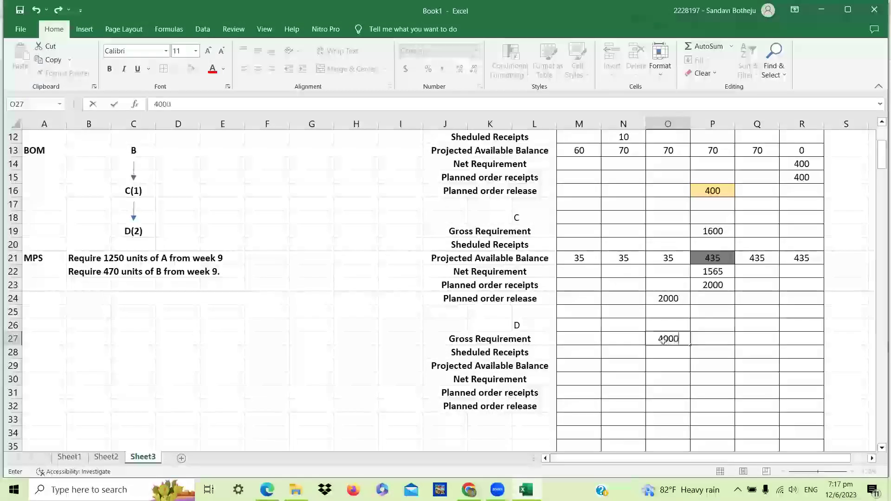
key("Return")
left_click(662, 340)
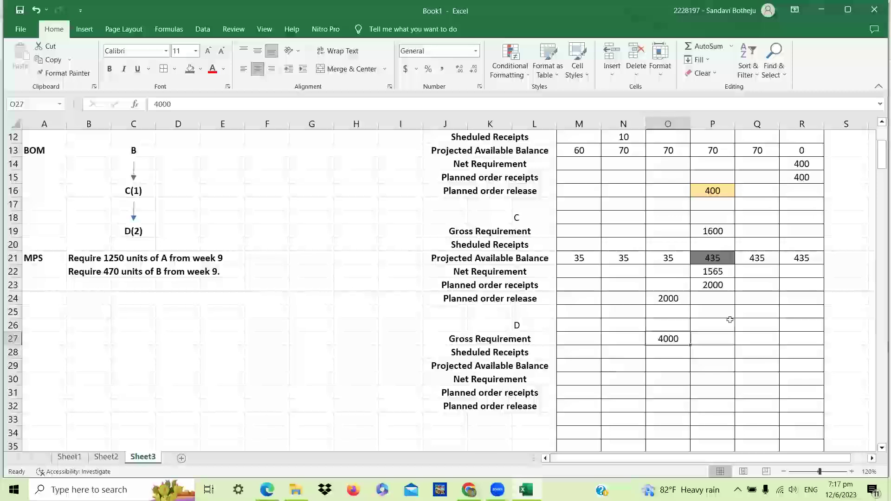
Check item D's on-order quantity in the inventory record and enter 100 as its week 4 scheduled receipt in M28.
left_click(880, 123)
left_click(880, 122)
left_click(879, 123)
left_click(879, 123)
left_click(879, 123)
left_click(879, 123)
left_click(880, 123)
left_click(879, 122)
left_click(880, 123)
left_click(879, 123)
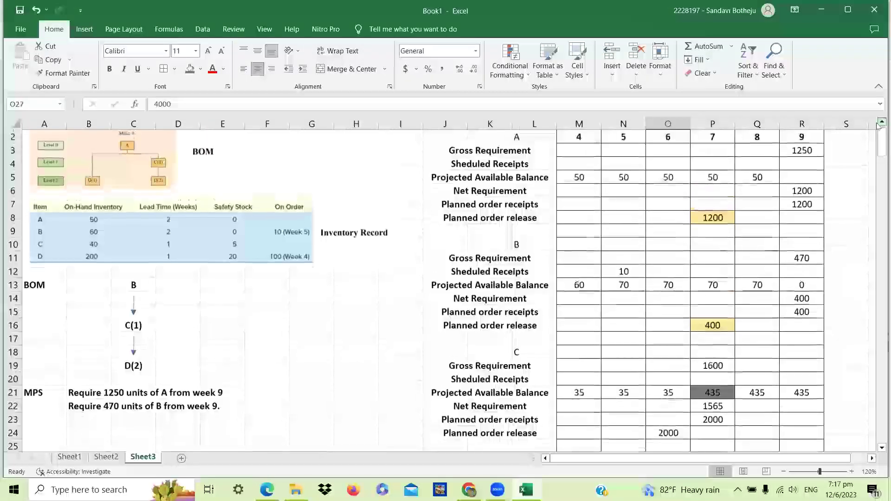
left_click(880, 123)
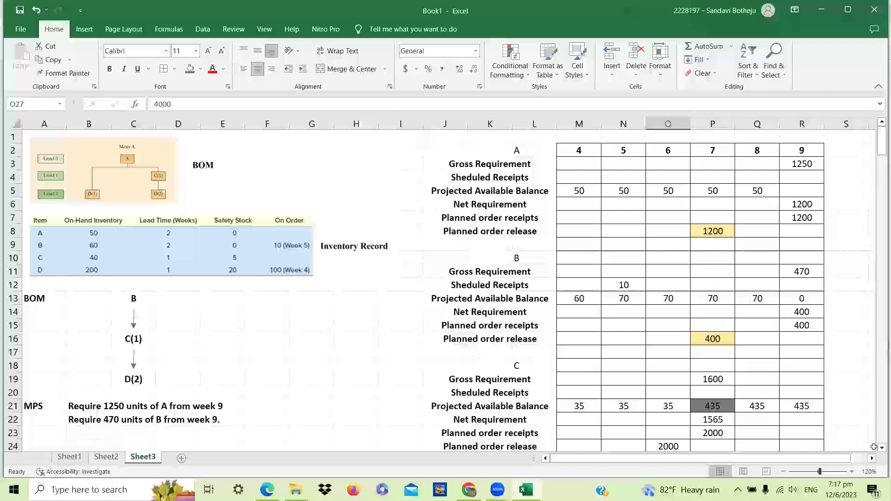
scroll(878, 449, "down", 2)
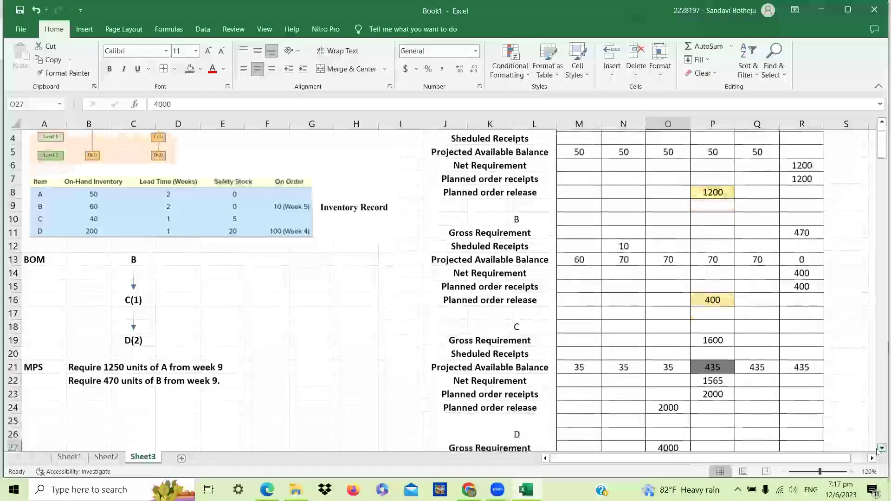
scroll(586, 332, "down", 3)
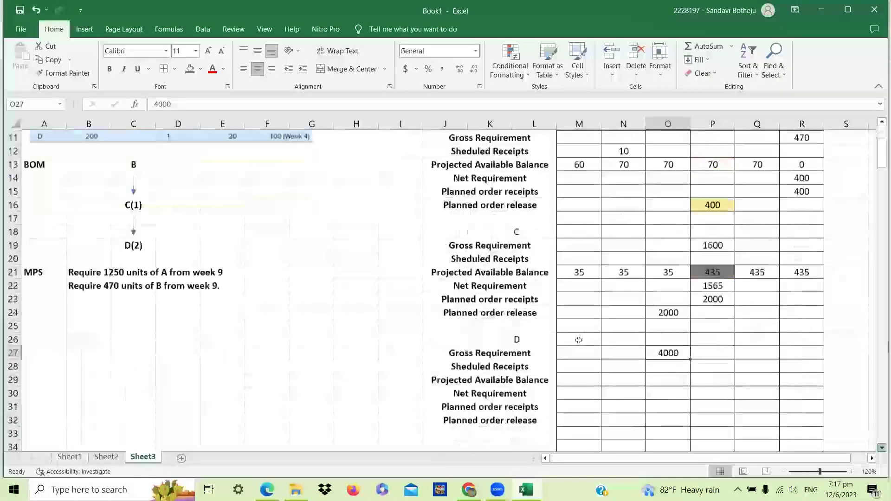
left_click(578, 340)
type("100")
key("Return")
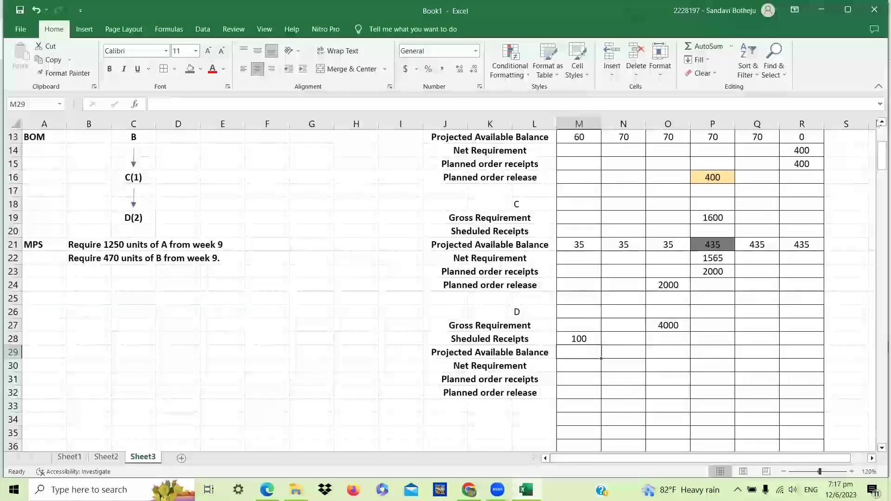
Check item D's inventory record and enter 280 as its projected available balance for weeks 4 and 5 in M29 and N29.
scroll(877, 123, "up", 2)
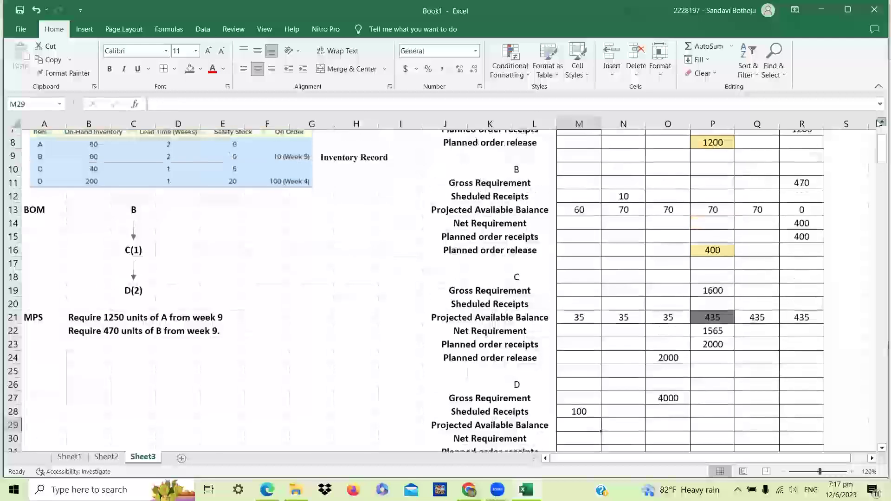
scroll(877, 123, "up", 2)
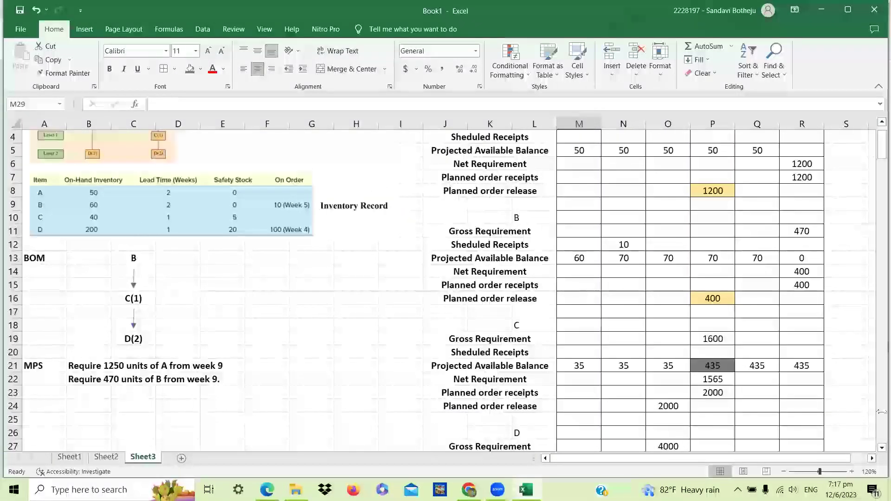
scroll(878, 448, "down", 4)
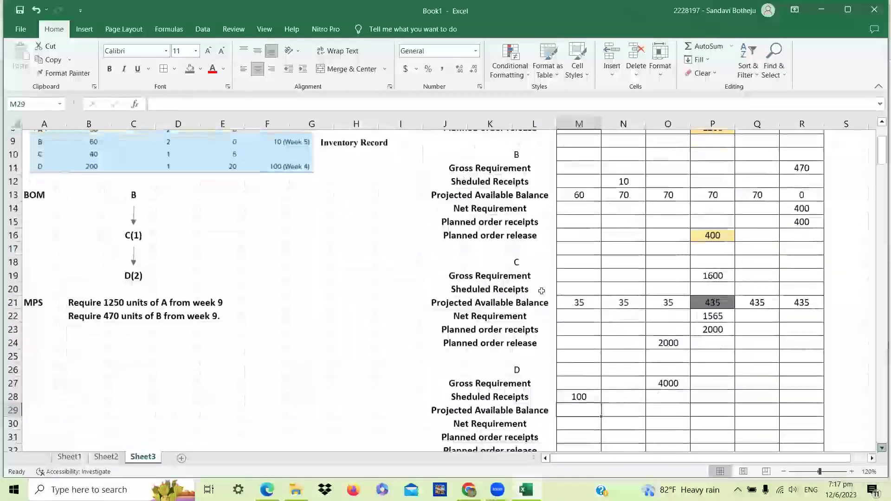
scroll(540, 291, "down", 3)
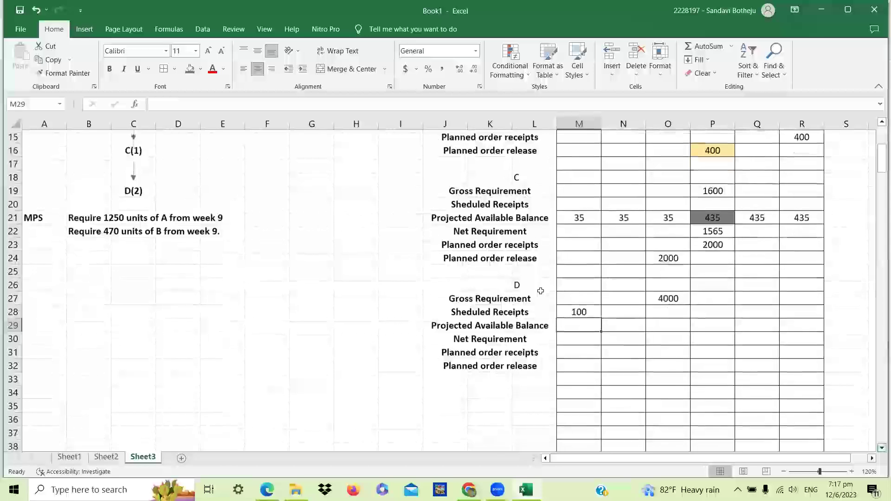
left_click(579, 315)
left_click(573, 326)
type("280")
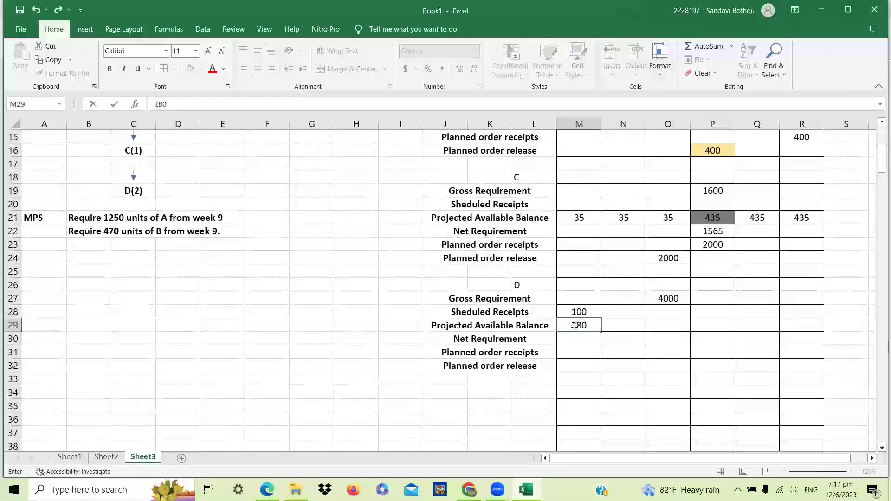
key("Tab")
type("28")
key("Tab")
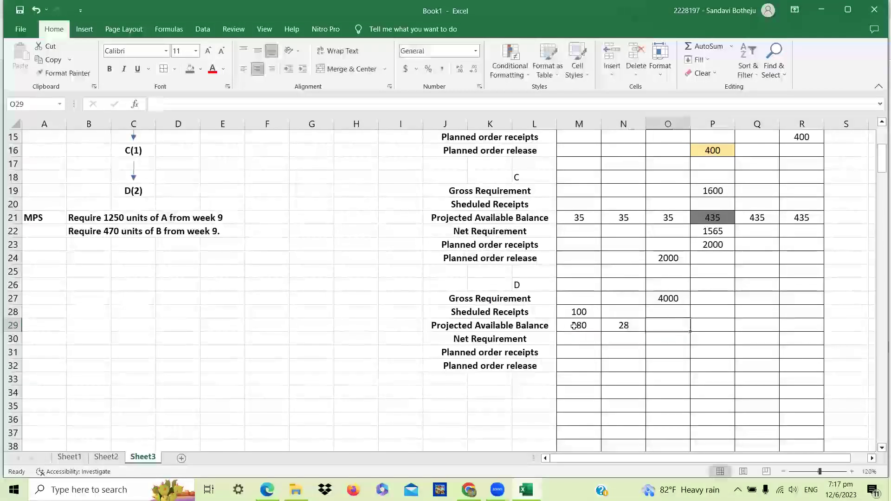
key("Left")
type("280")
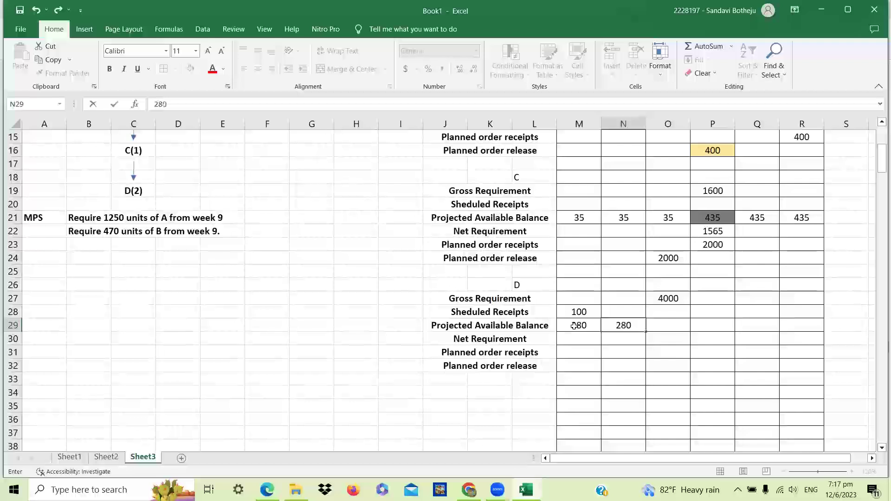
key("Tab")
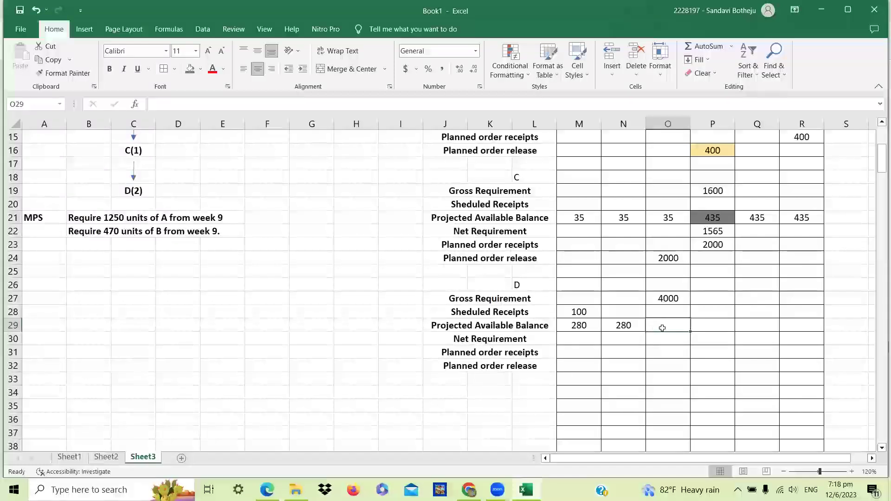
Calculate item D's week 6 net requirement in O30 with the formula =O27-N29.
key("Return")
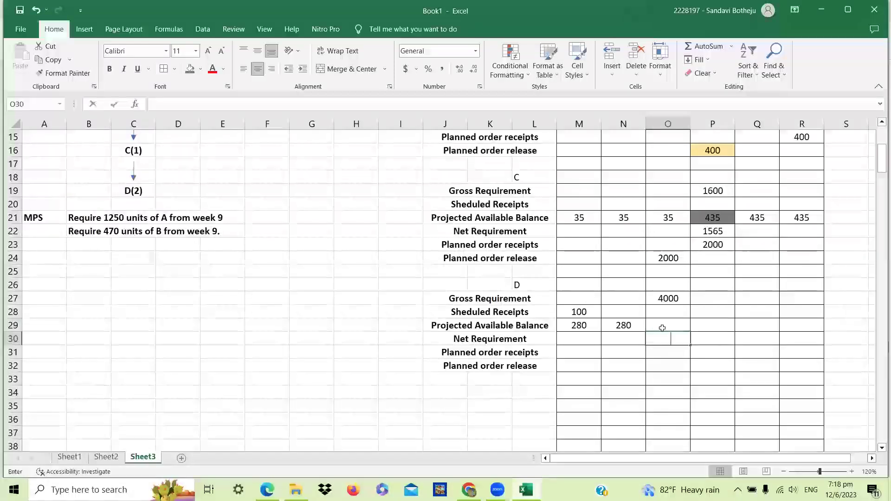
type("=")
left_click(664, 300)
type("-")
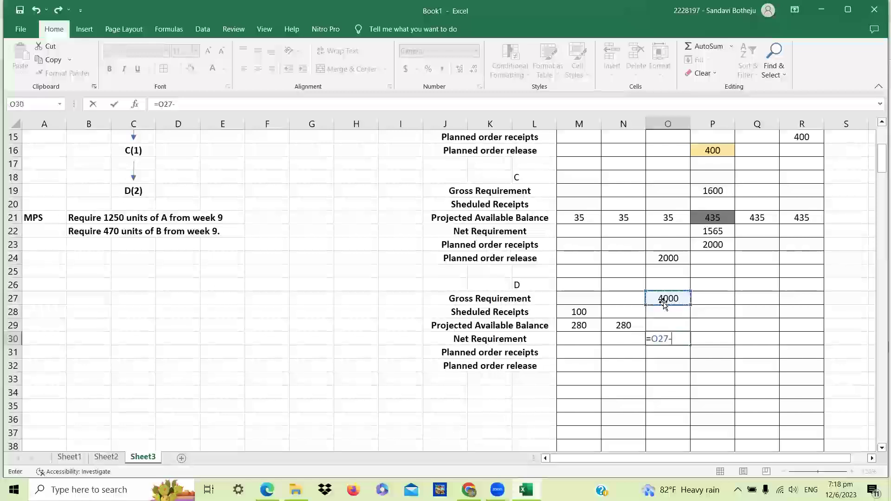
left_click(627, 327)
key("Return")
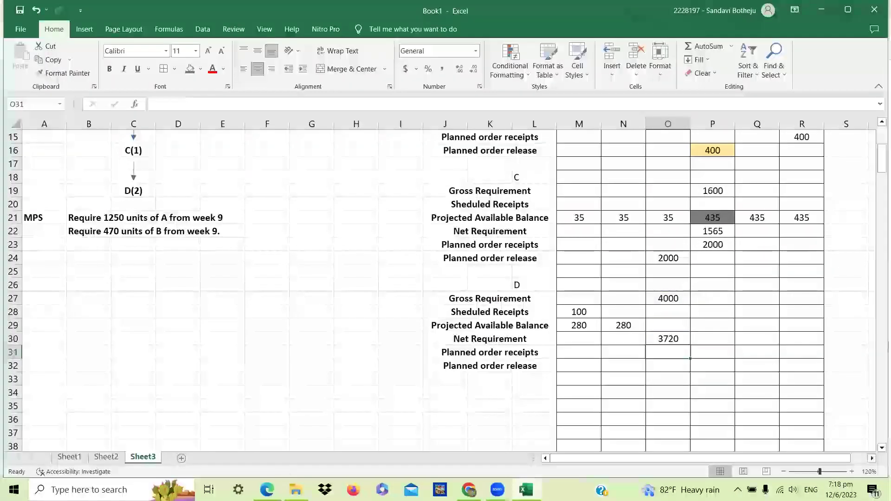
Check item D's order quantity in the Chapter 14 PDF and enter 5000 as its week 6 planned order receipts in O31.
key("alt+Tab")
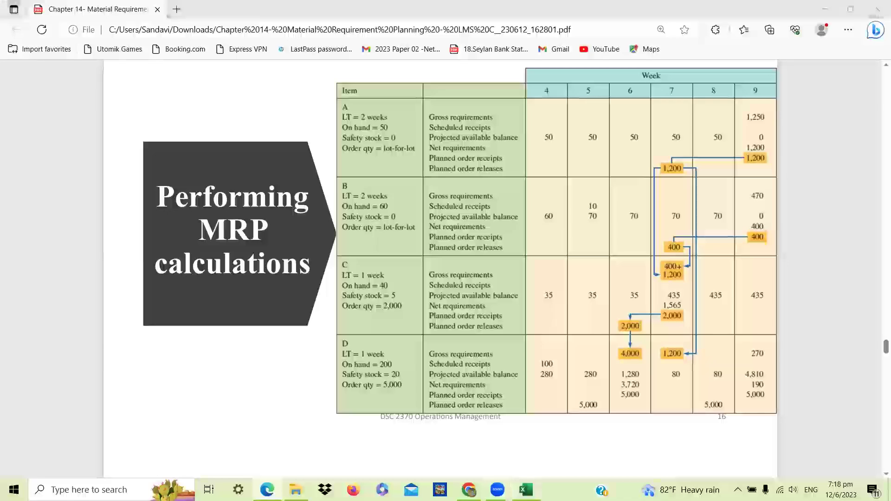
key("alt+Tab")
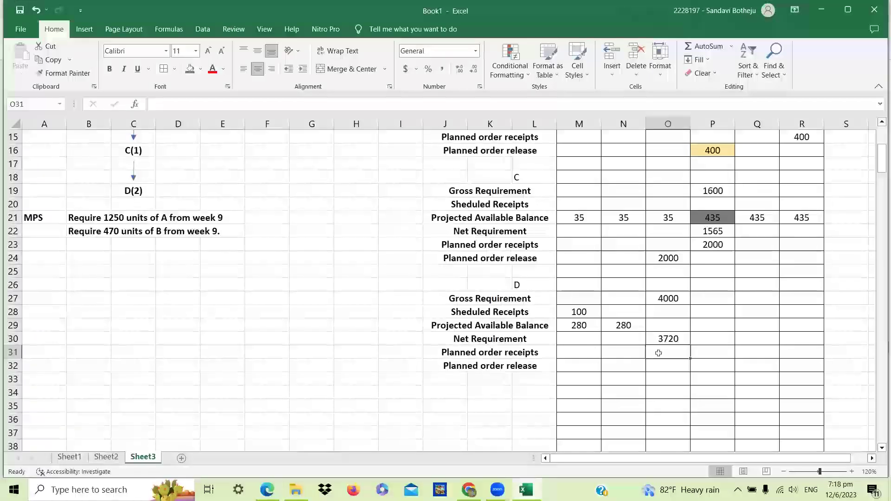
type("5000")
key("ctrl+Return")
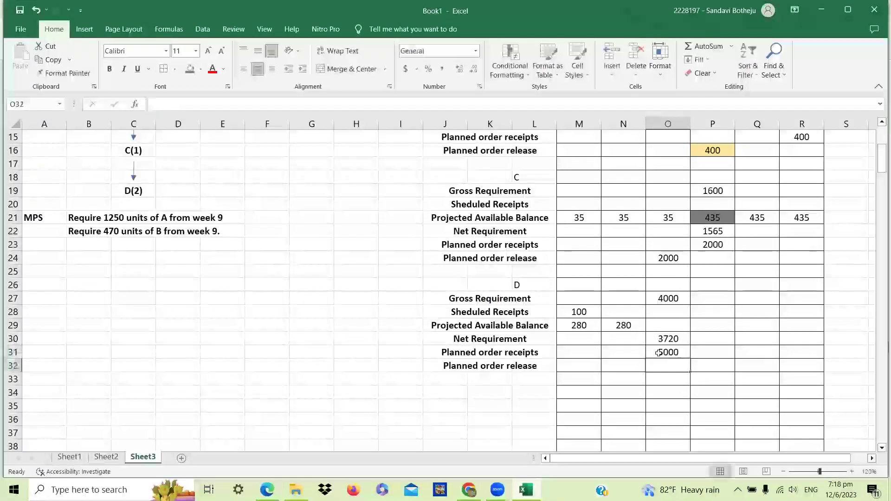
left_click(657, 339)
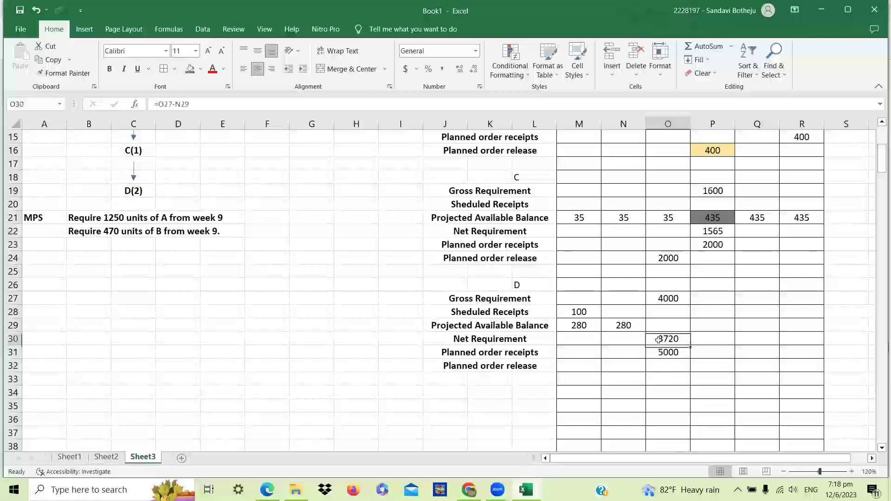
Check item D's lead time in the inventory record and enter 5000 as its week 5 planned order release in N32.
left_click(657, 355)
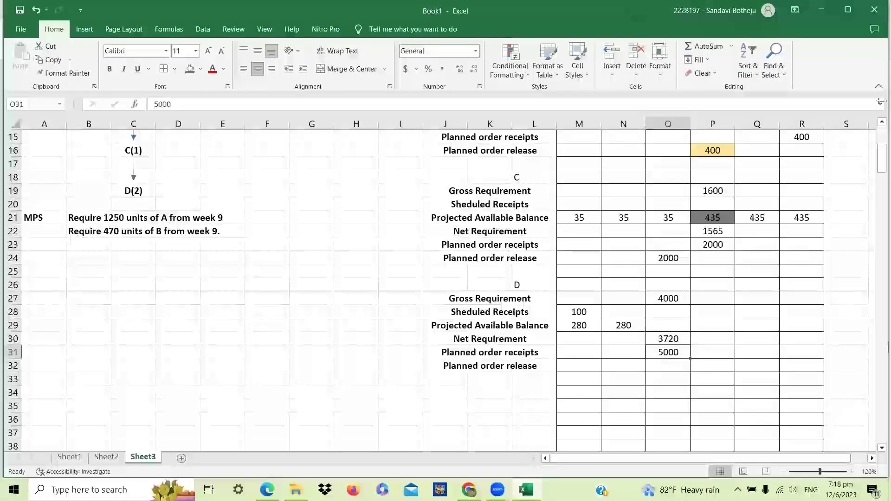
scroll(880, 122, "up", 2)
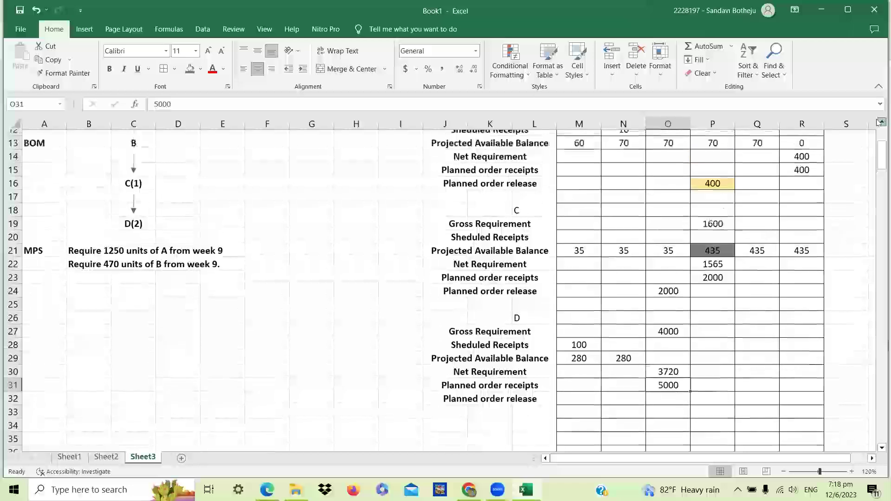
scroll(880, 123, "up", 1)
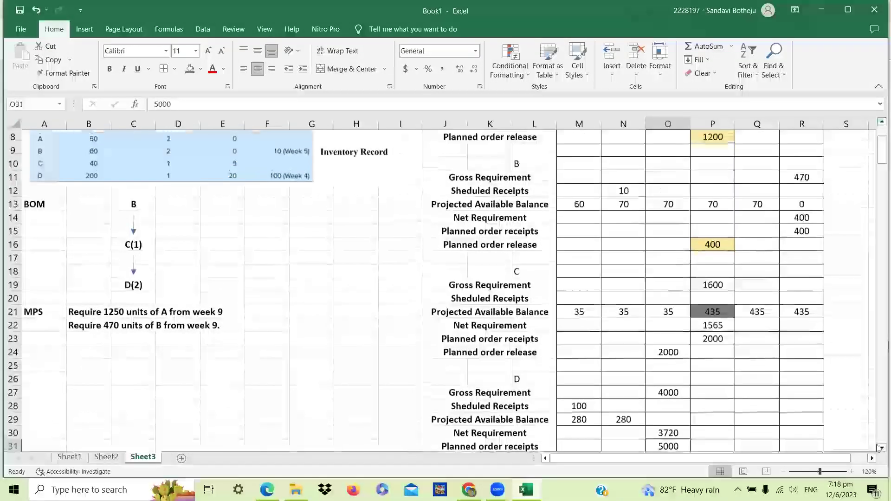
left_click(880, 448)
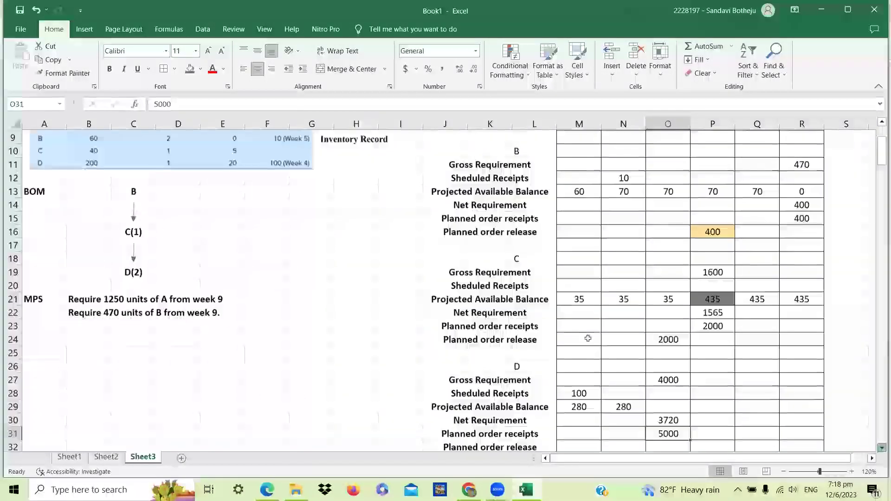
scroll(606, 351, "down", 1)
scroll(607, 350, "down", 1)
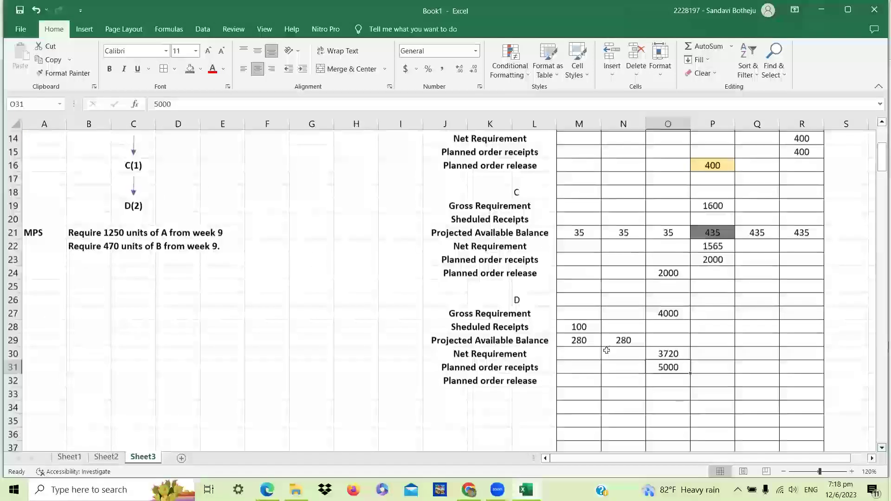
scroll(606, 350, "down", 1)
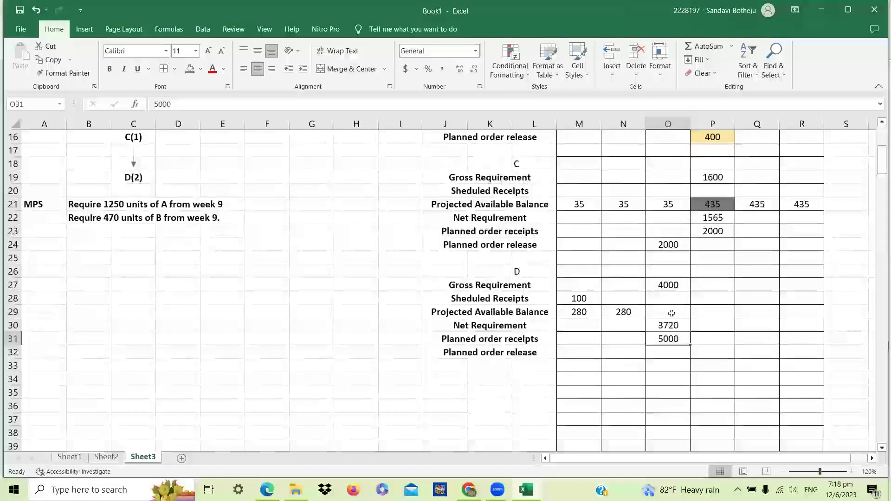
key("Down")
key("Left")
type("5000")
Calculate item D's week 6 projected available balance in O29 with the formula =O31-O30.
left_click(671, 313)
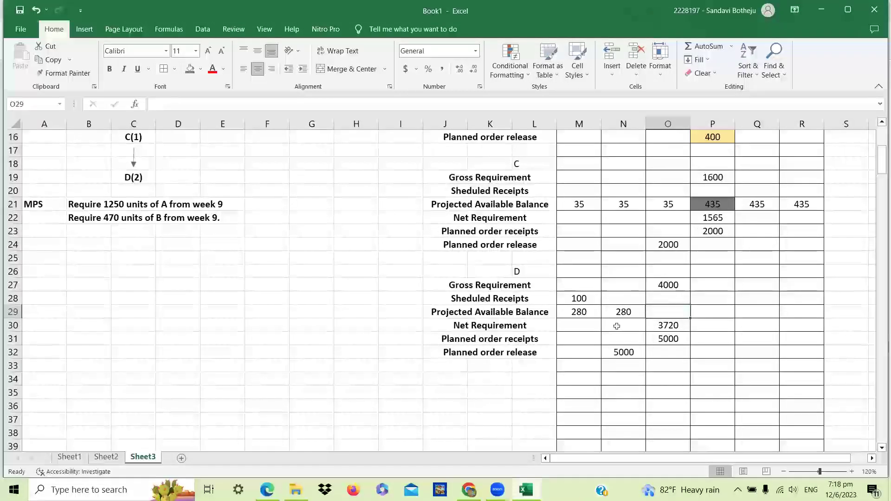
left_click(652, 336)
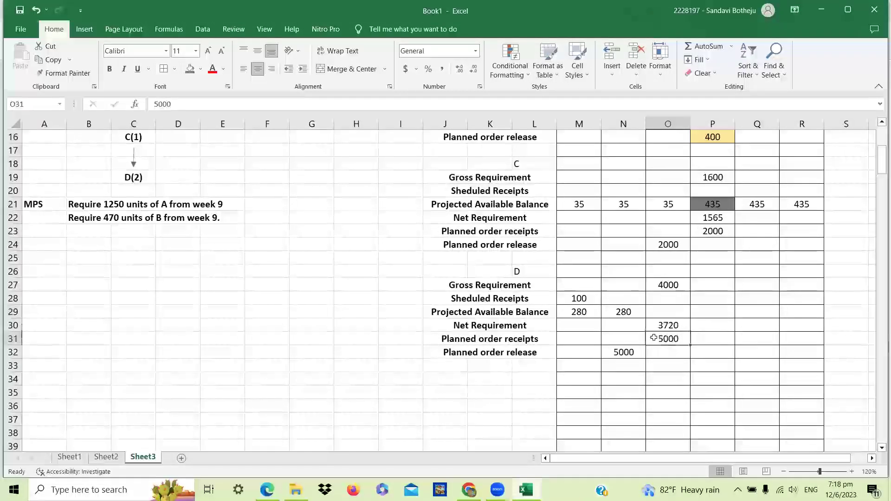
left_click(669, 313)
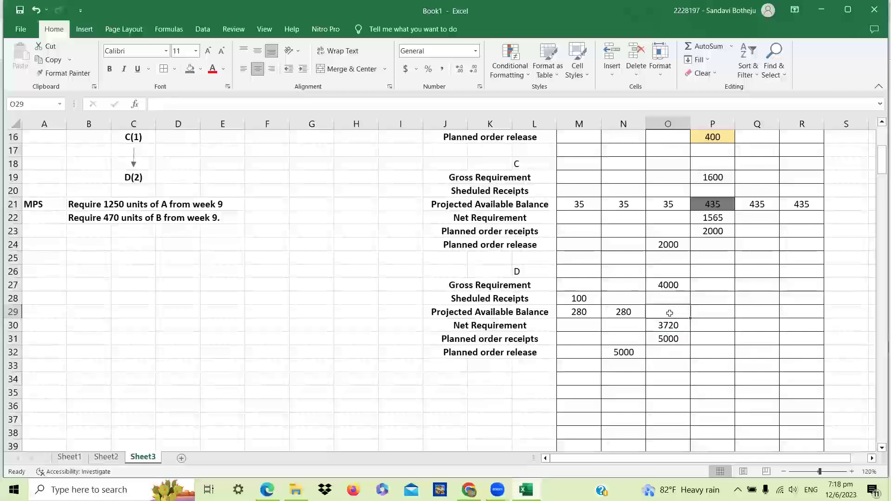
type("=-")
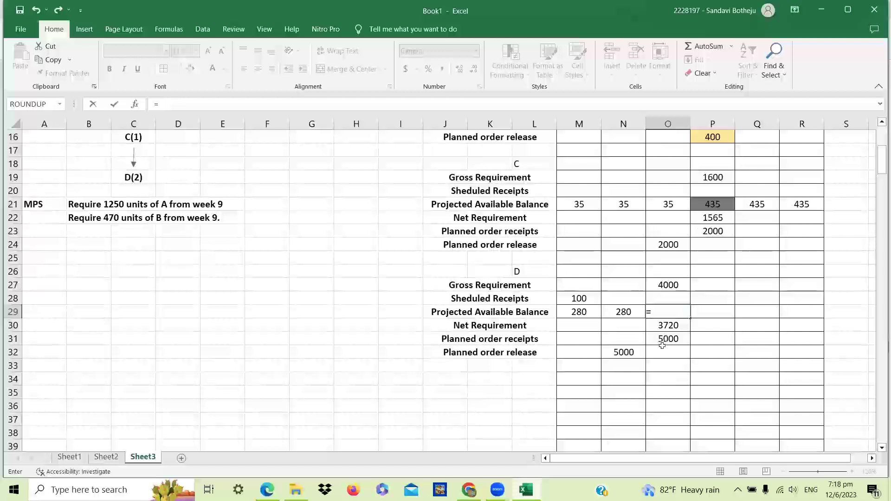
left_click(670, 343)
type("-")
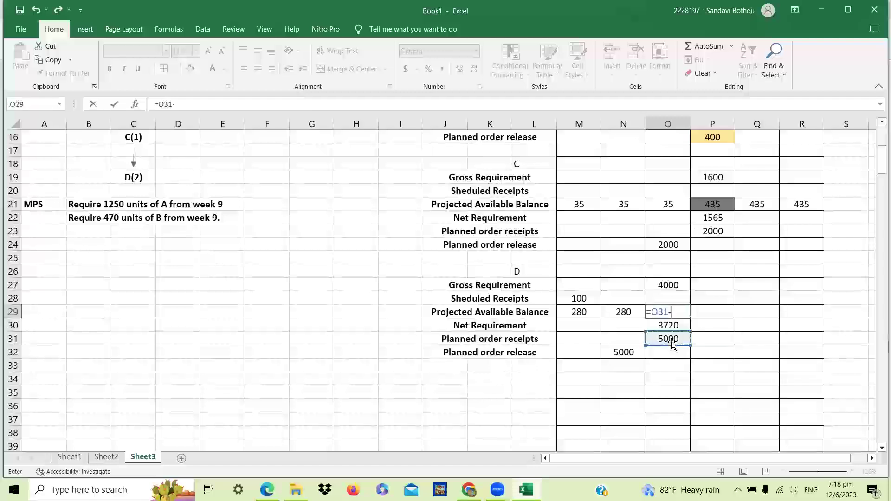
left_click(672, 326)
key("Return")
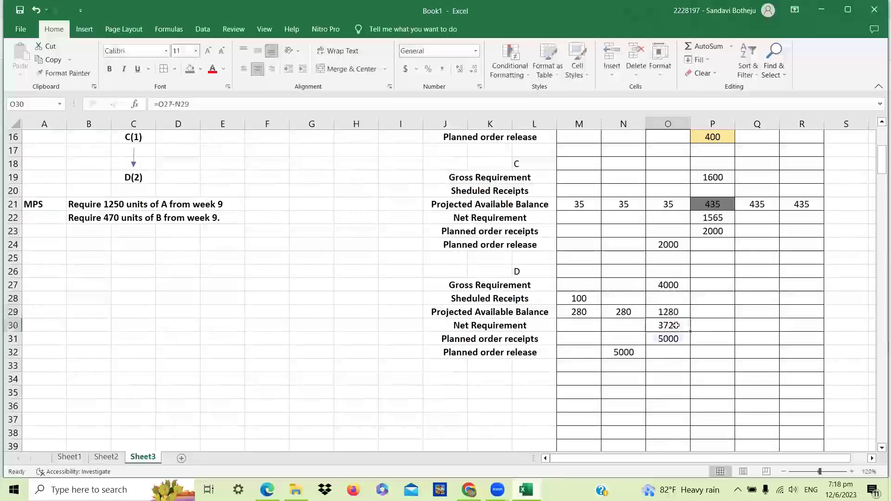
Check the BOM and item A's planned order release, and enter 1200 as item D's week 7 gross requirement in P27.
left_click(702, 312)
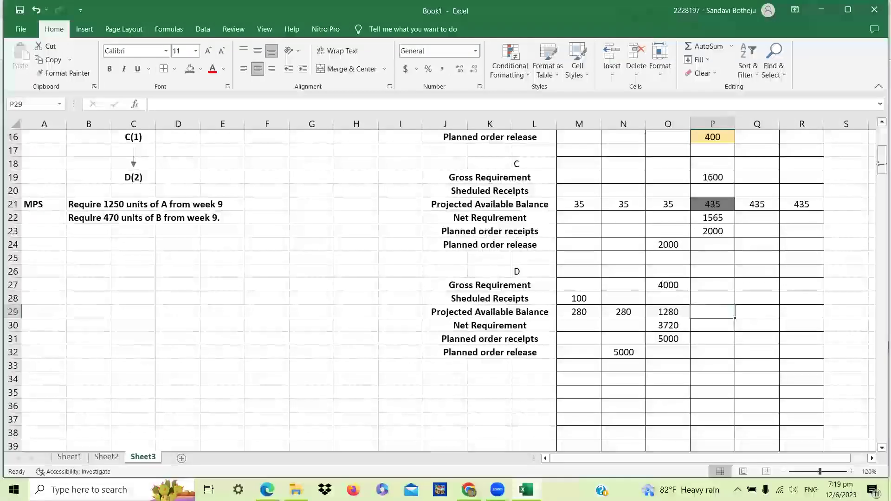
left_click_drag(880, 160, 880, 156)
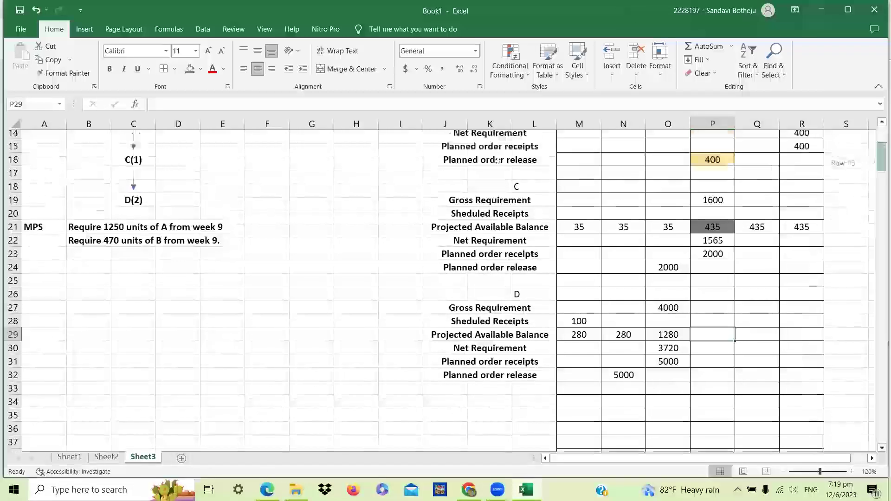
scroll(498, 160, "up", 5)
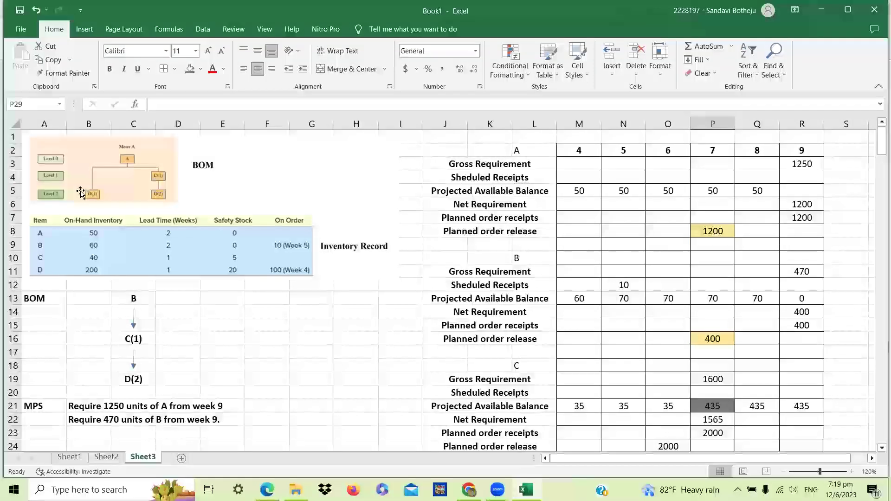
left_click(726, 241)
left_click(720, 231)
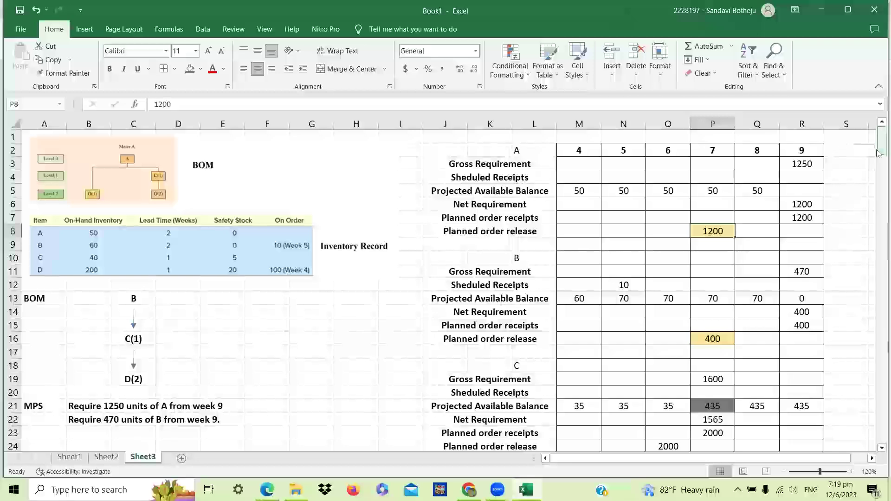
left_click_drag(877, 152, 877, 184)
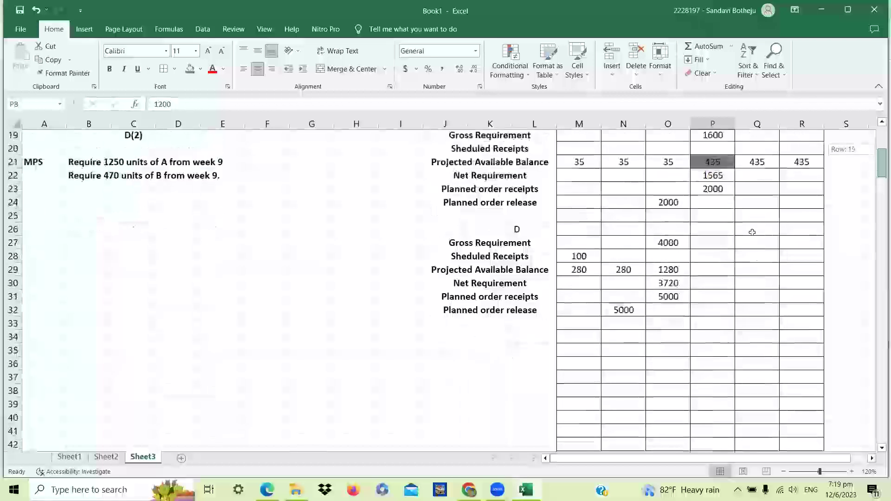
left_click(713, 247)
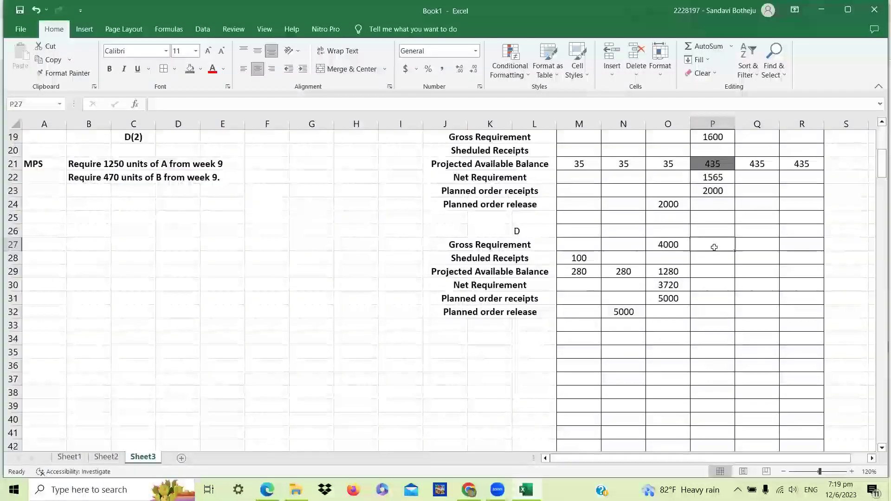
type("1200")
key("Return")
Try to calculate item D's week 7 projected available balance in P29 with the formula =P27-O29.
left_click(681, 271)
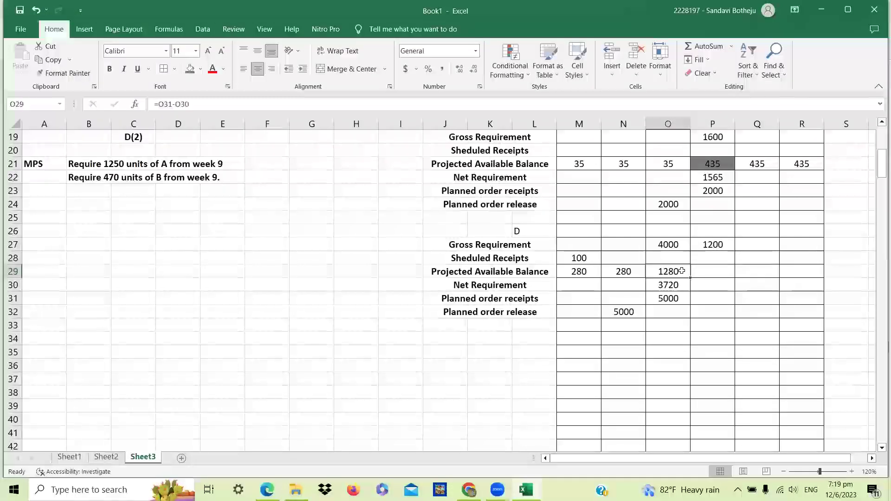
left_click(727, 245)
left_click_drag(728, 251, 718, 258)
left_click(713, 271)
type("=")
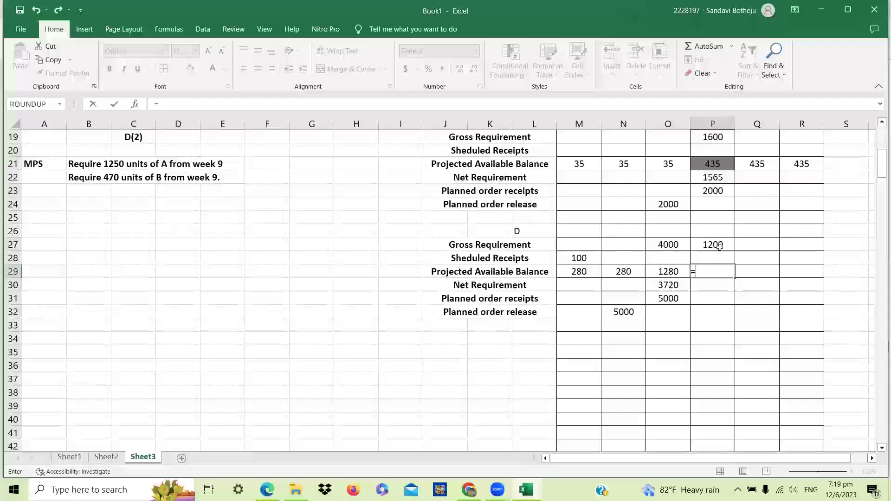
left_click(719, 246)
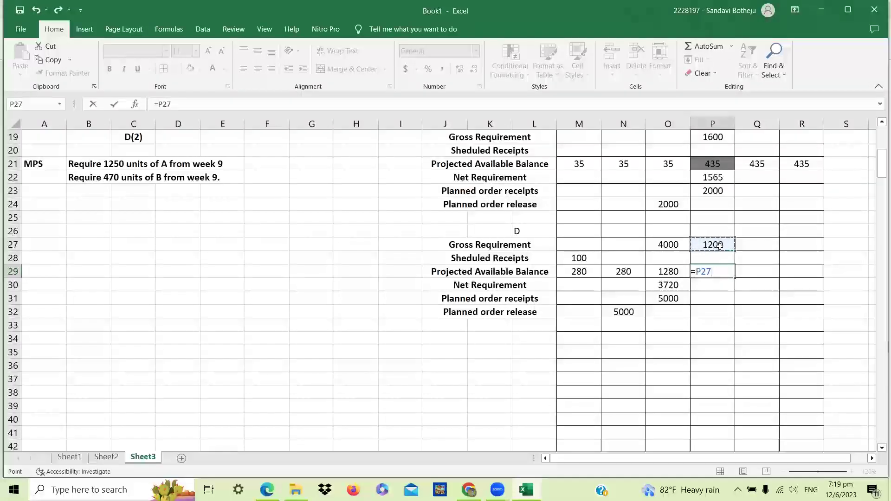
type("-")
left_click(668, 273)
key("Return")
left_click(705, 270)
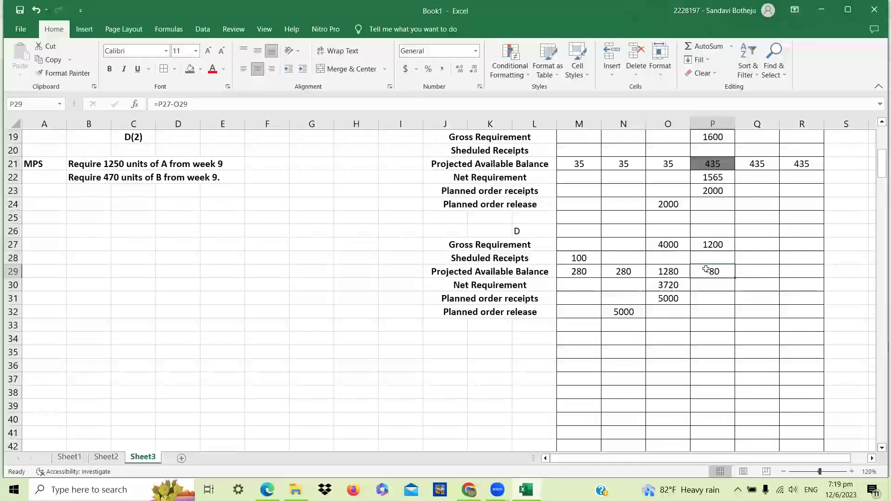
Set item D's week 7 projected available balance to 80 in P29 and its net requirement to 0 in P30.
left_click(719, 246)
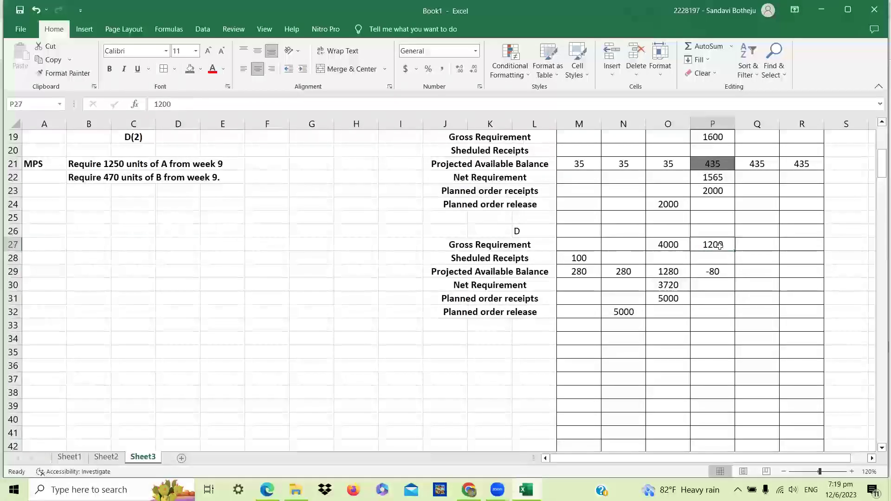
left_click(670, 268)
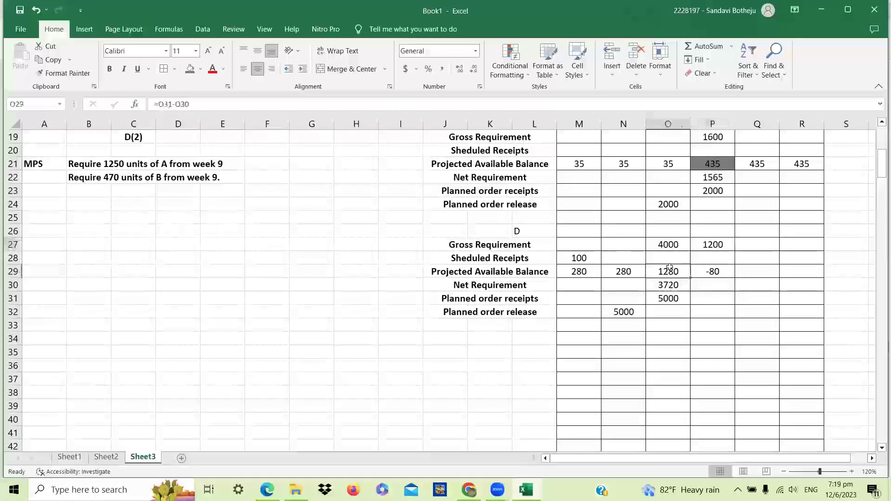
left_click(713, 245)
left_click(714, 272)
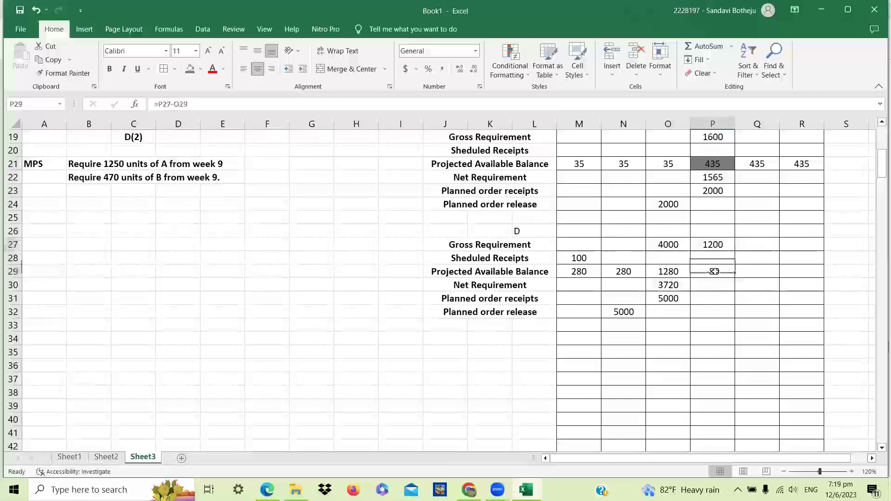
type("80")
key("Return")
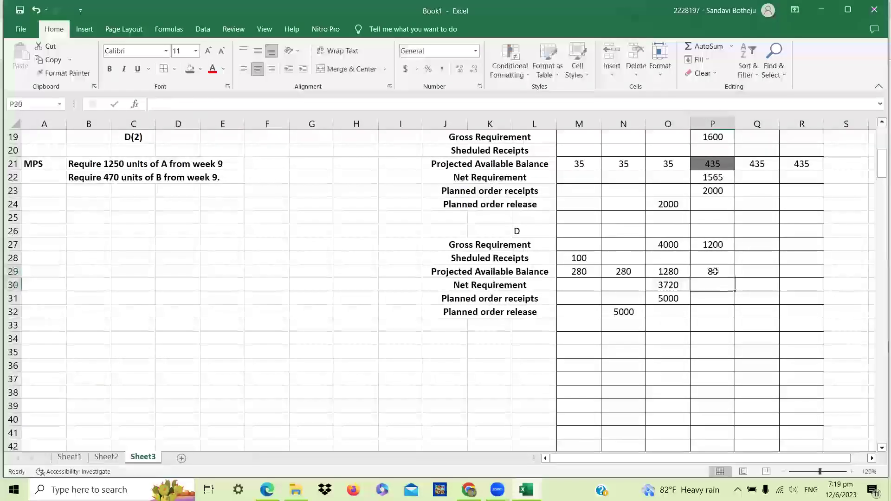
key("Return")
left_click(676, 268)
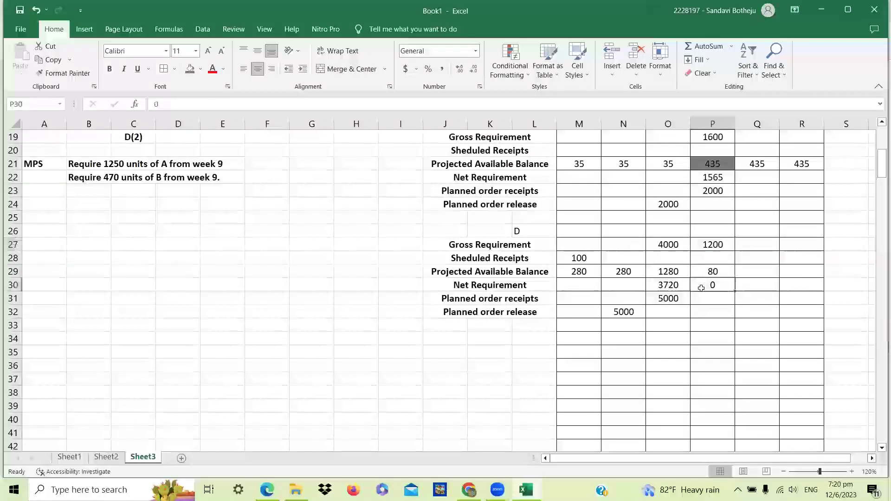
Enter 80 as item D's projected available balance for weeks 8 and 9 in Q29 and R29.
left_click(721, 273)
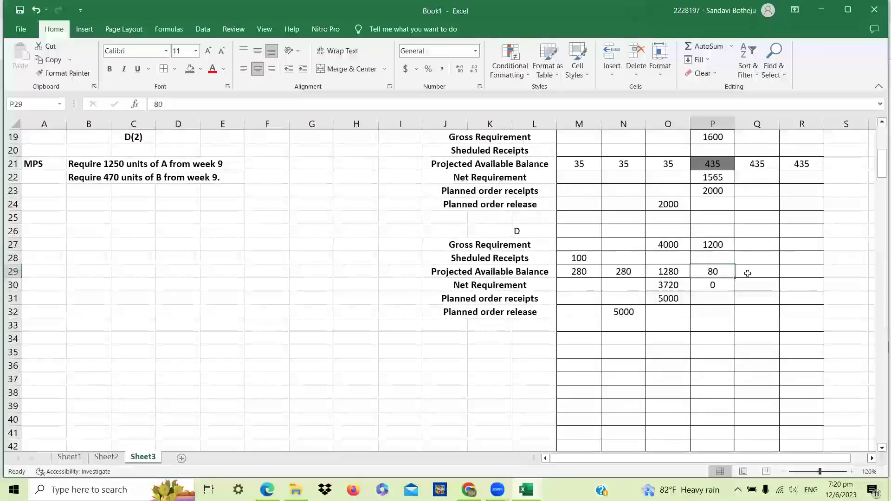
left_click(747, 273)
type("80")
key("Return")
type("8")
key("BackSpace")
left_click(789, 273)
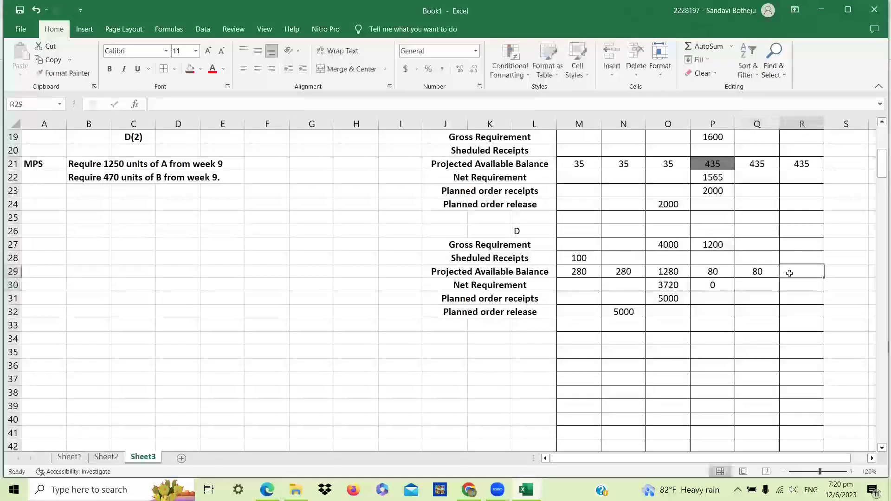
key("alt")
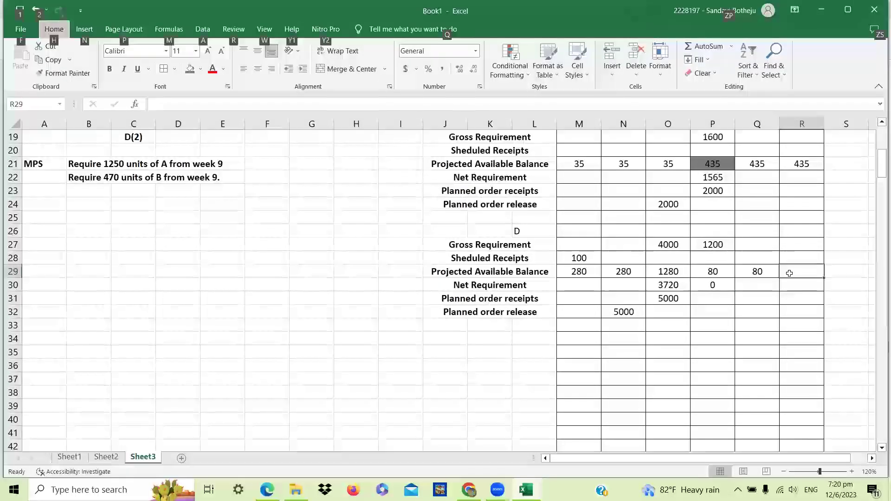
key("alt")
type("80")
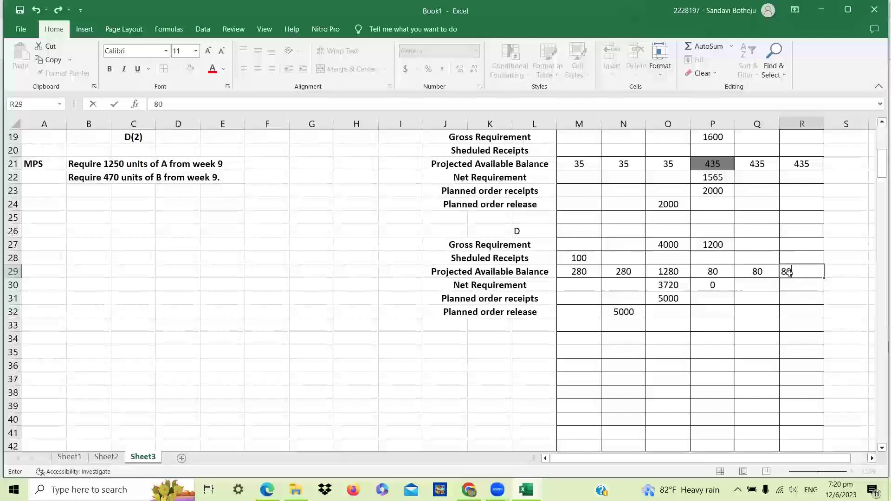
key("Return")
Review the BOM and the other items' tables, and check item D's gross requirements for weeks 6 and 7.
left_click_drag(877, 172, 876, 148)
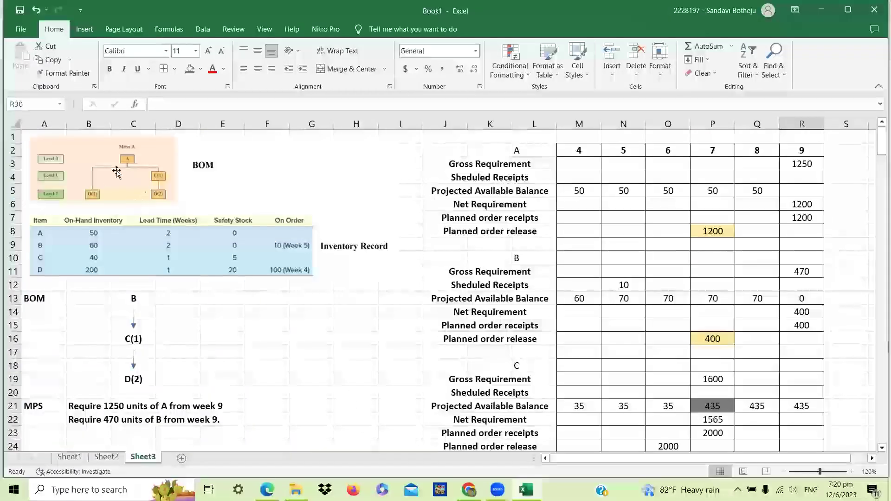
left_click_drag(877, 135, 877, 159)
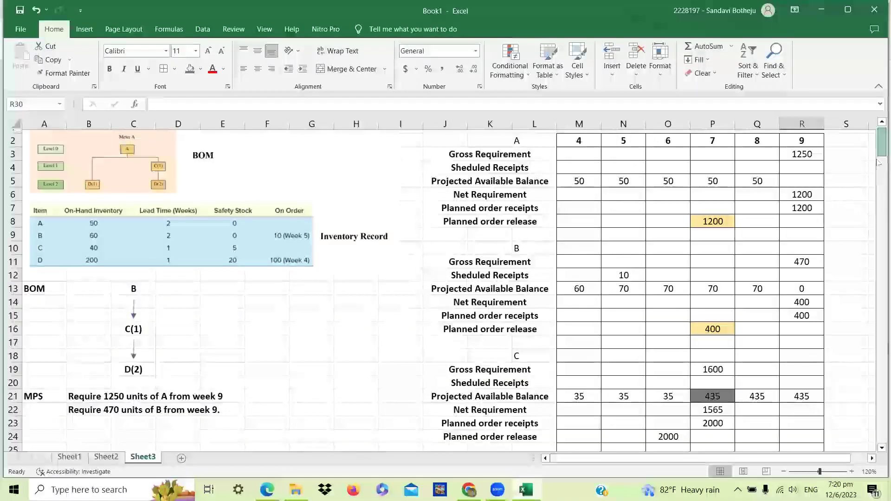
scroll(697, 312, "down", 3)
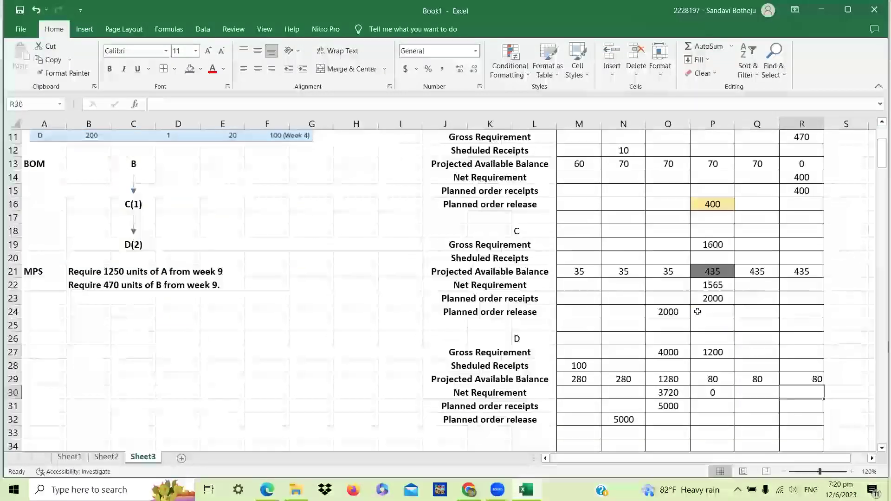
left_click(666, 353)
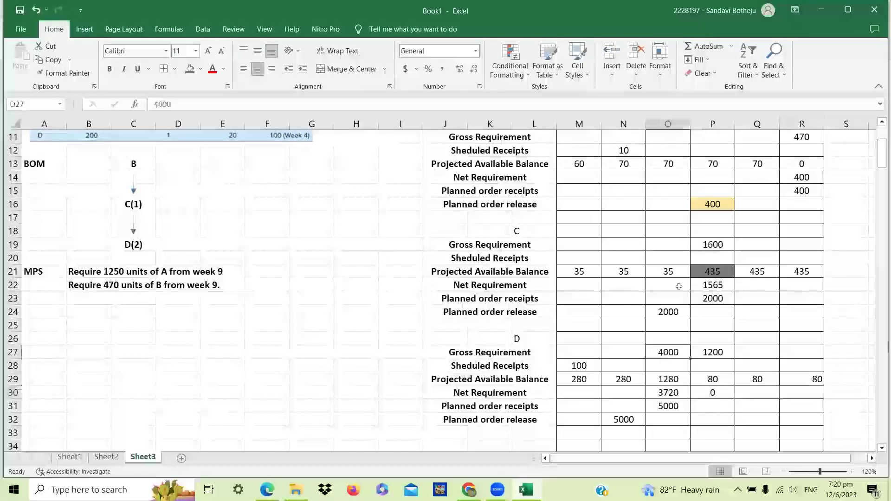
left_click(723, 353)
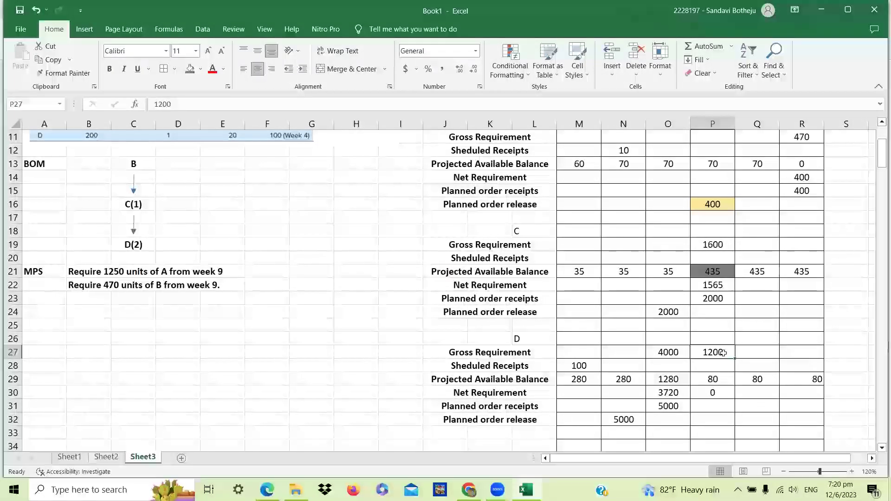
left_click(671, 352)
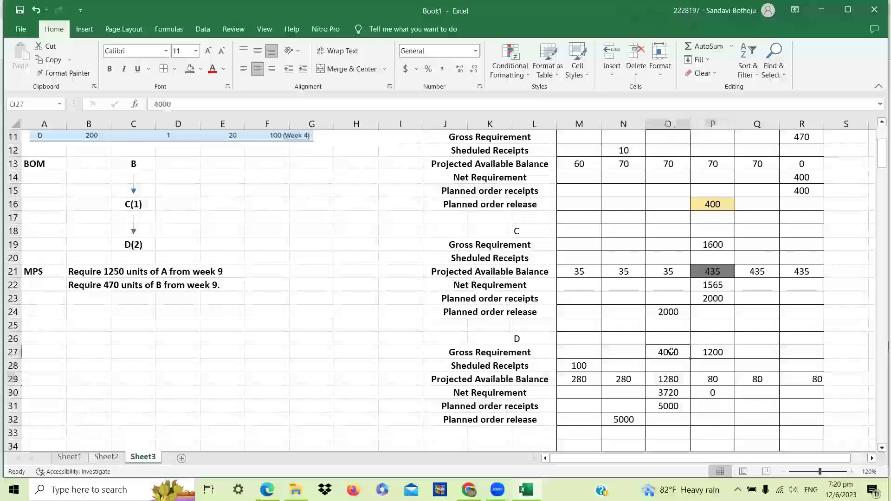
Check item D's week 6 net requirement and planned order receipt, and its projected available balances through week 9.
left_click(634, 381)
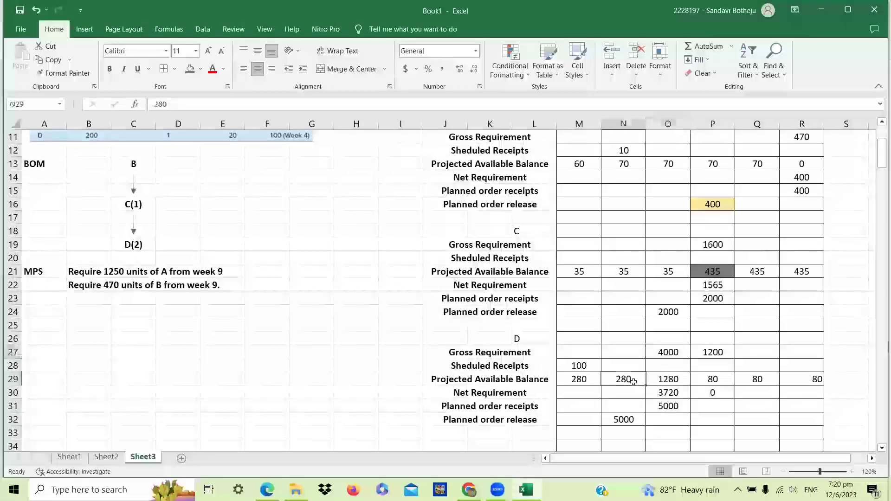
left_click(662, 394)
left_click(660, 405)
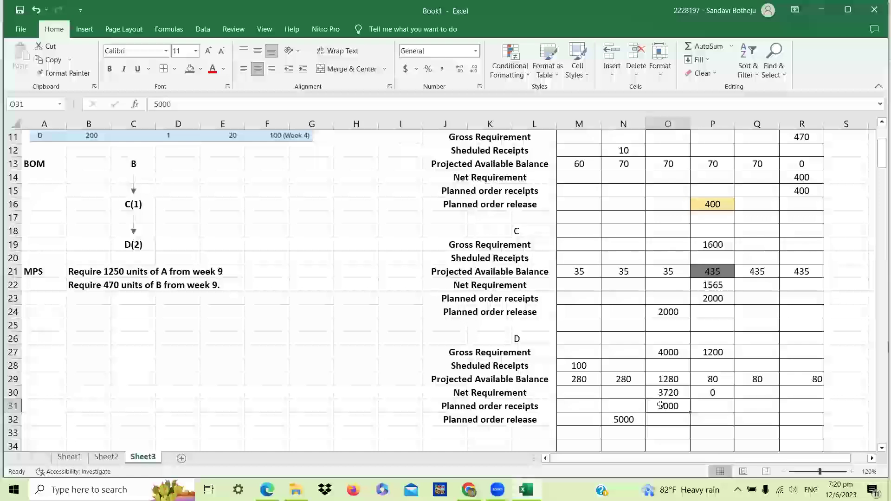
left_click(661, 379)
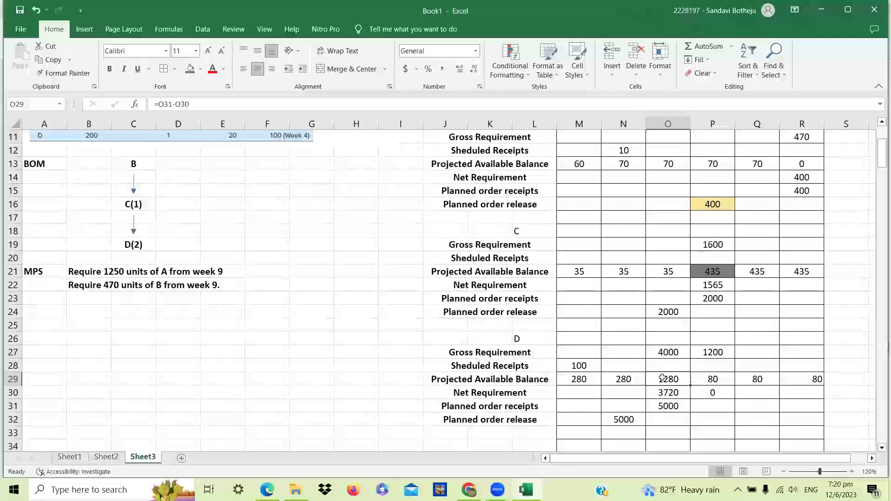
left_click(707, 355)
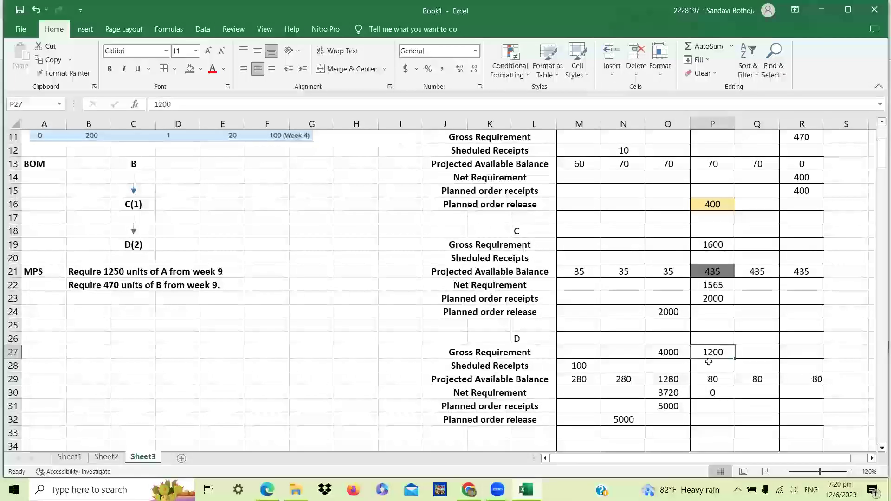
left_click(709, 379)
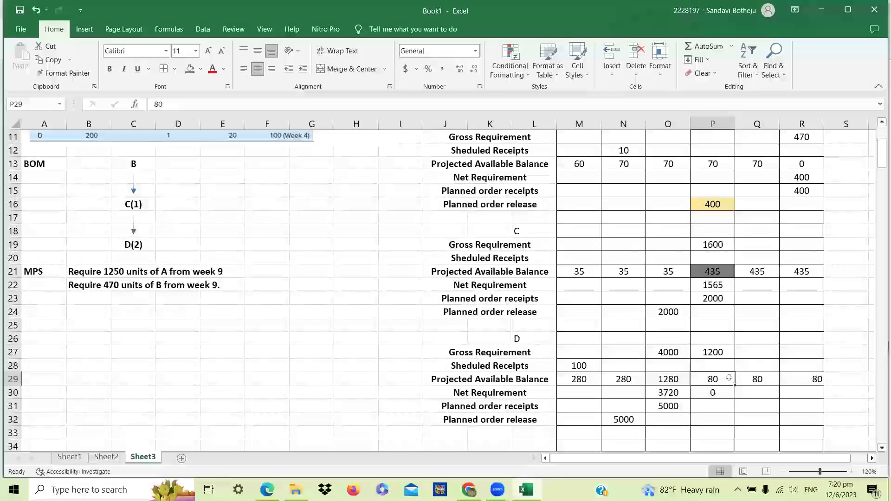
left_click(750, 380)
left_click(809, 378)
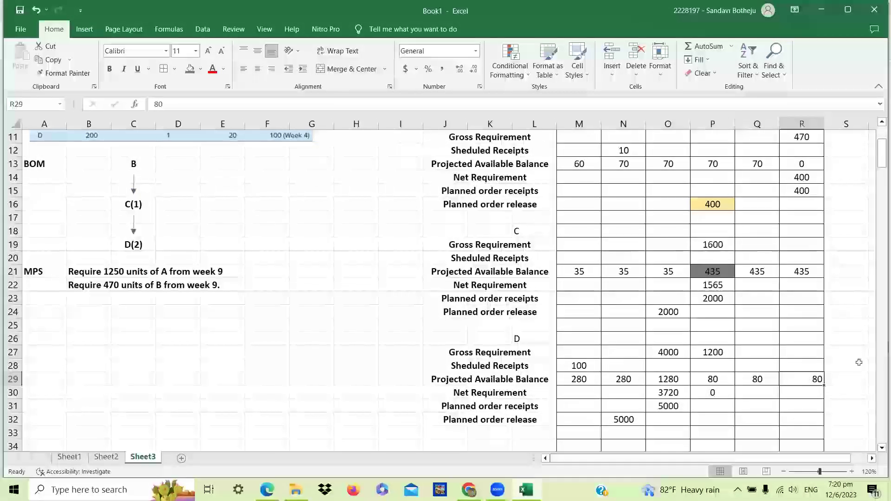
Highlight item C's planned order release in O24 and item D's planned order release in N32 with a gold fill.
left_click(665, 319)
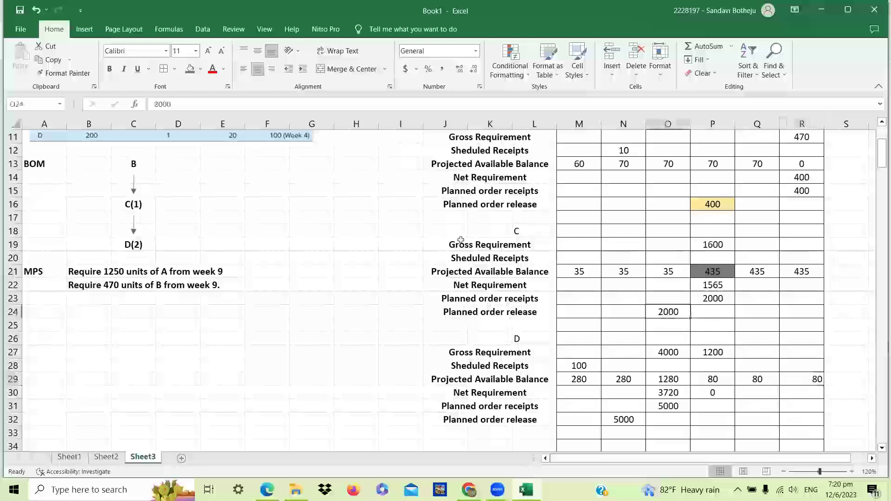
left_click(200, 69)
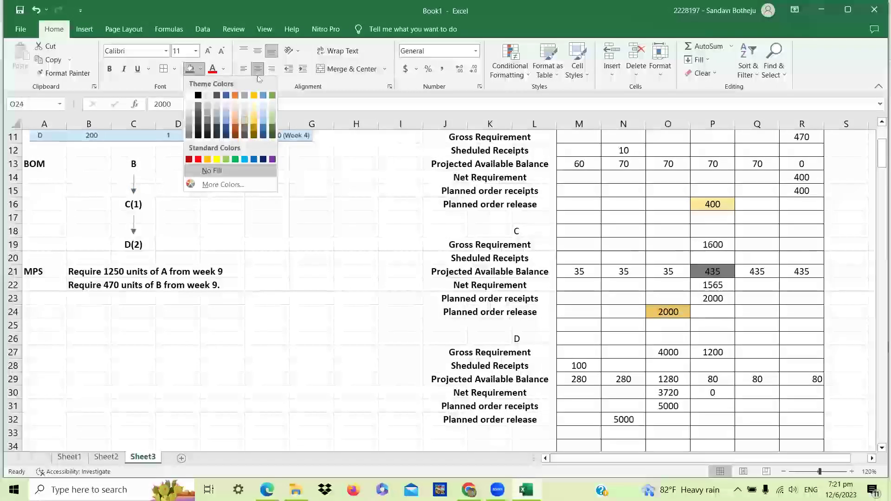
left_click(624, 420)
left_click(190, 69)
left_click(578, 245)
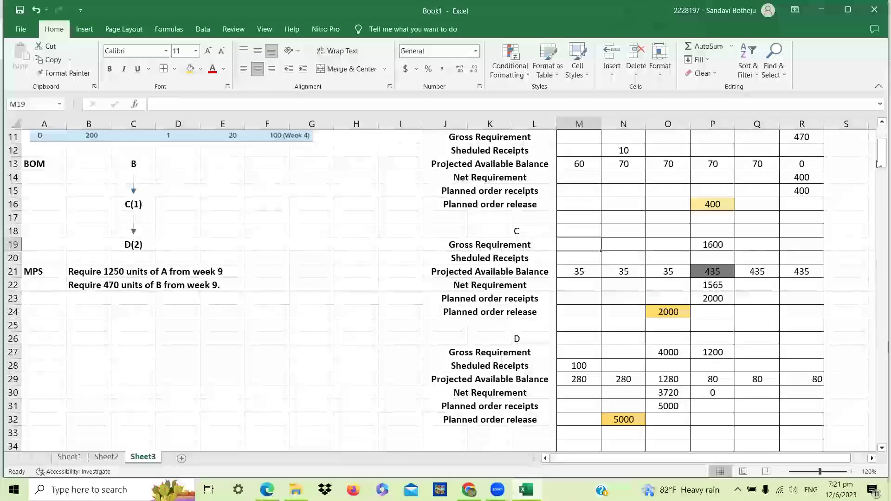
Look at the item X example's BOM and MRP tables on Sheet2 and return to Sheet3.
scroll(430, 253, "up", 4)
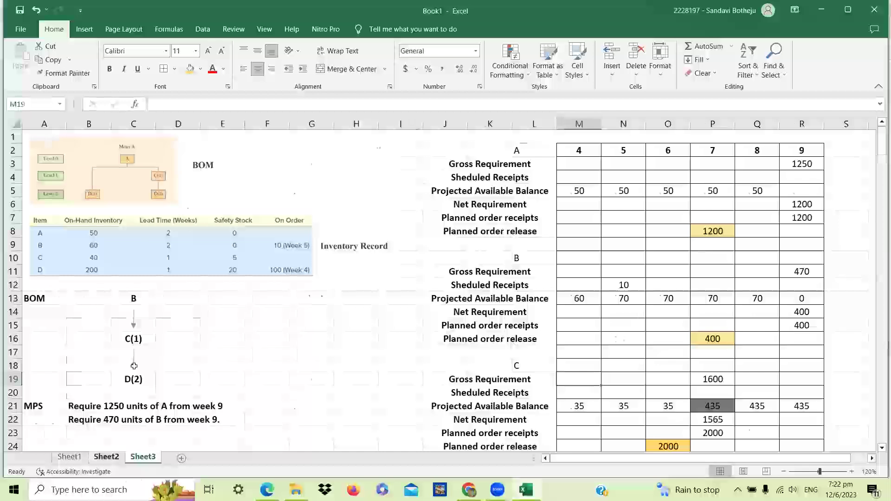
left_click(106, 457)
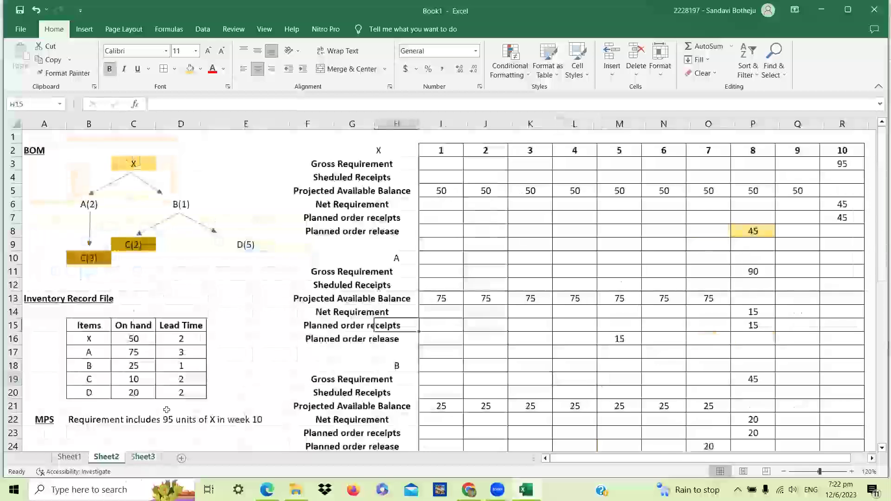
left_click(144, 457)
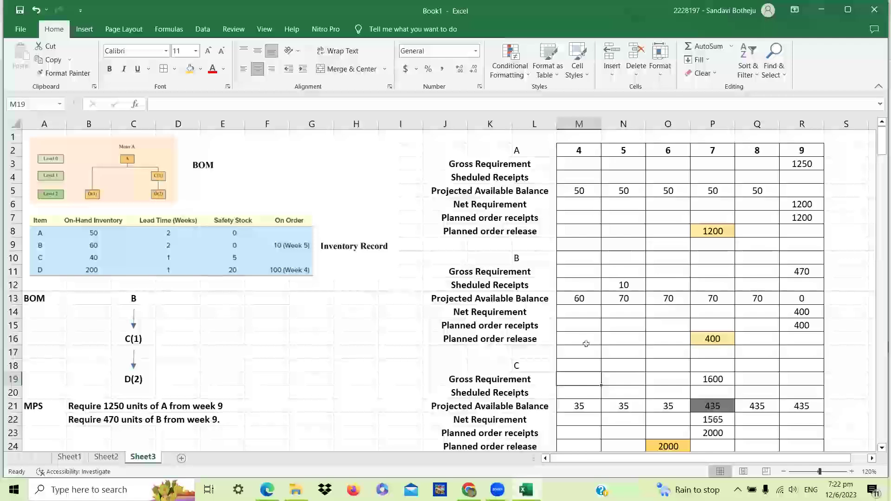
Examine item C's projected available balances and planned order receipt, item D's table, and item A's planned order release.
left_click(598, 407)
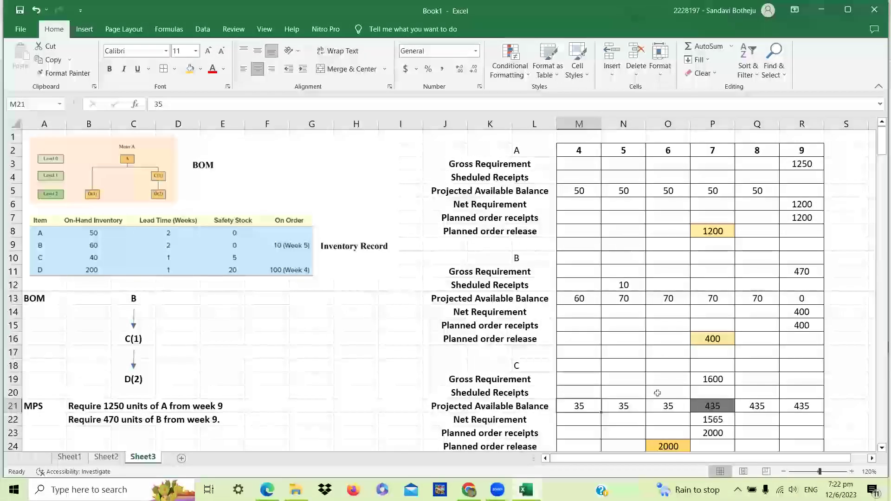
left_click(715, 433)
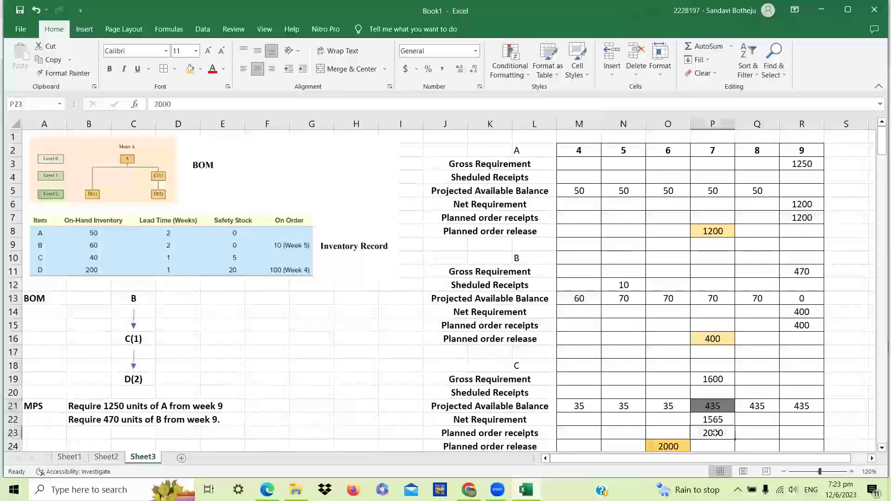
left_click(710, 407)
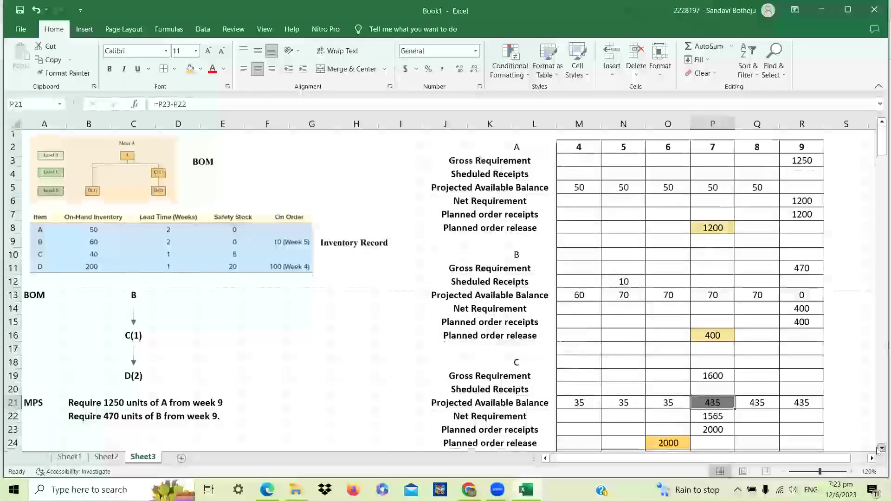
scroll(662, 394, "down", 3)
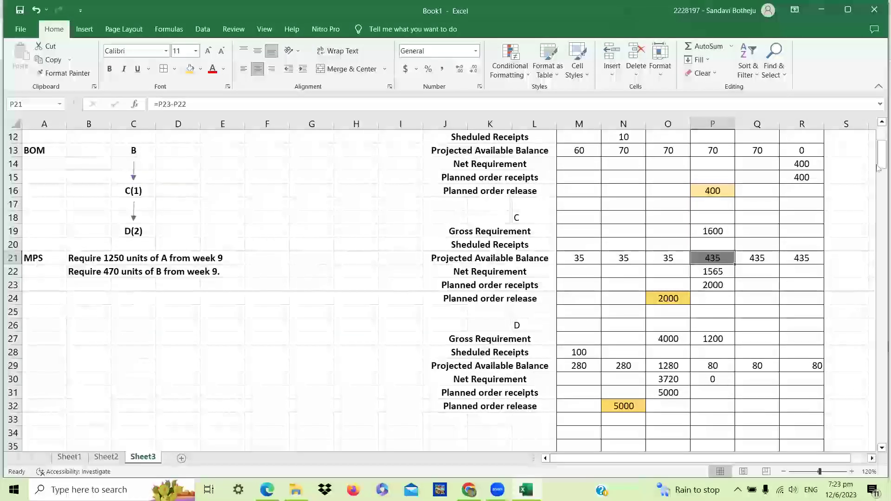
left_click_drag(880, 166, 878, 127)
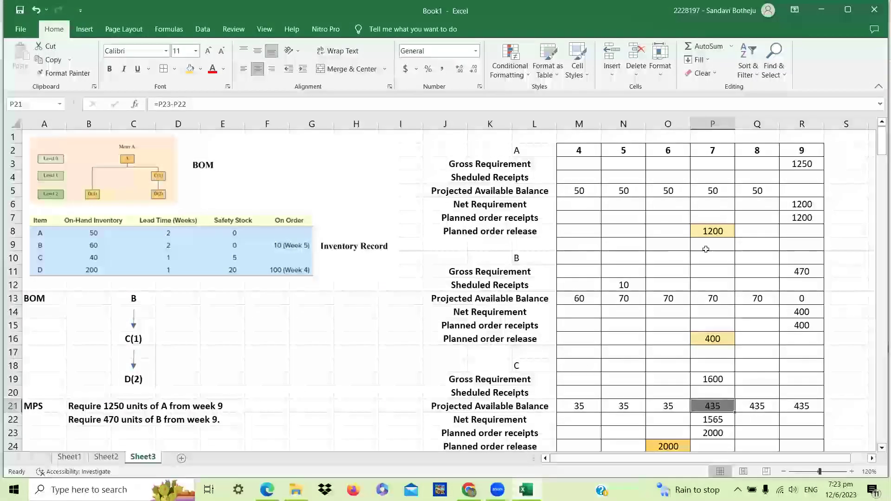
left_click(713, 235)
left_click(702, 406)
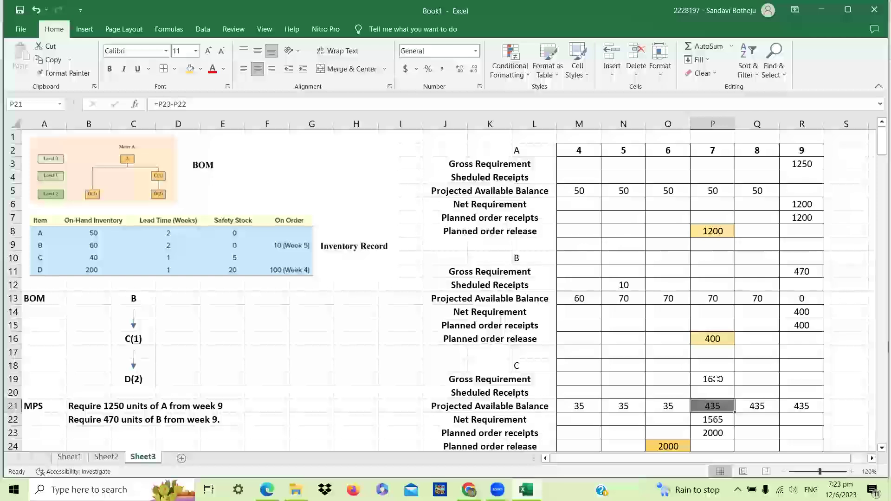
left_click(596, 330)
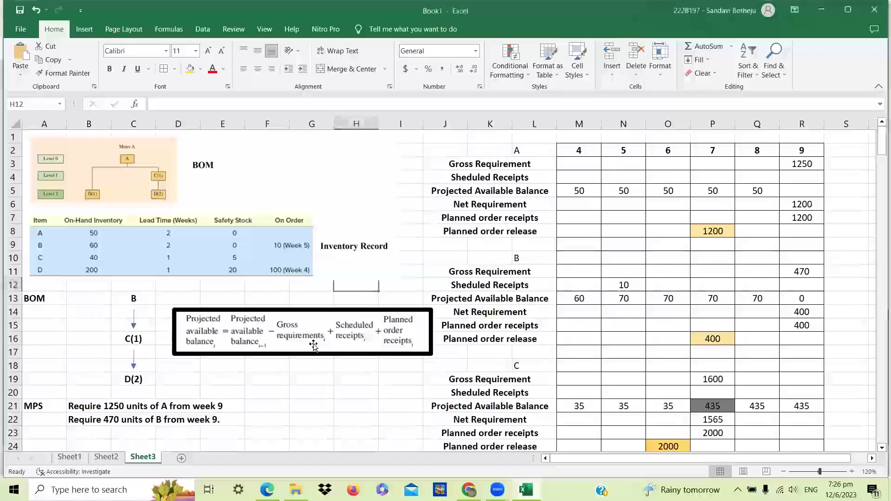
Examine the projected available balance formula picture and item B's week 5 balance, and enter 5 as the week number in E18.
left_click(316, 328)
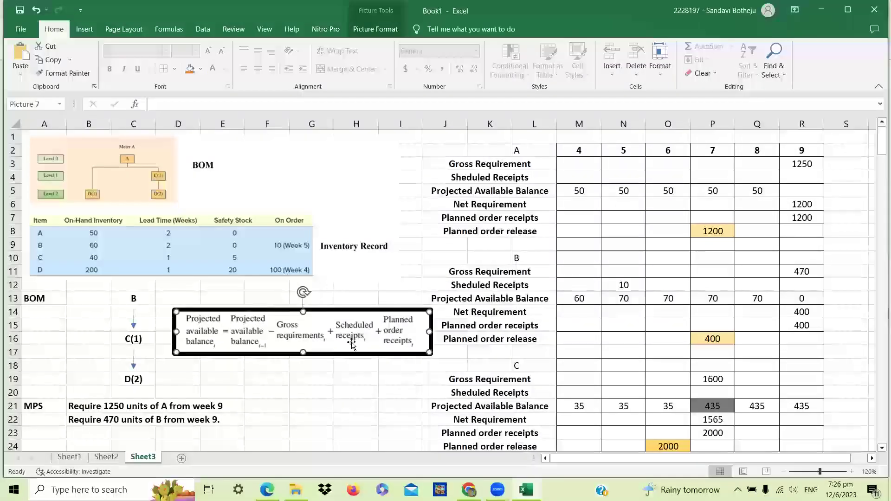
left_click(503, 302)
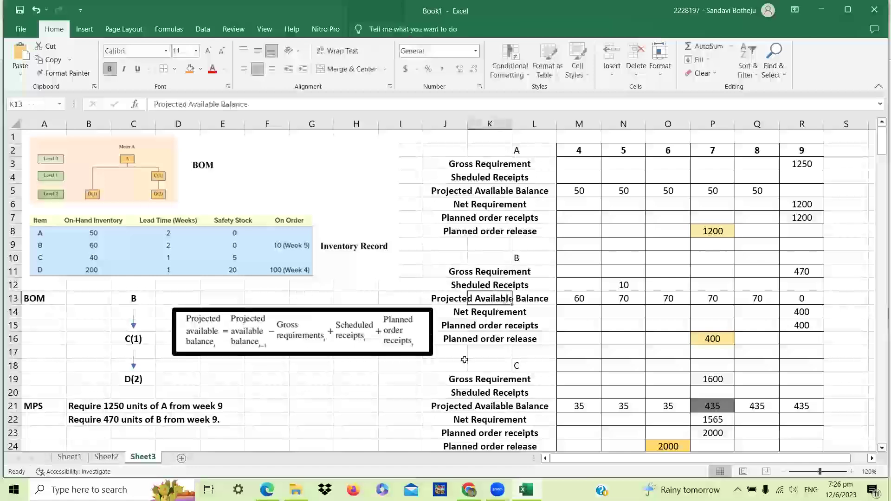
left_click(267, 363)
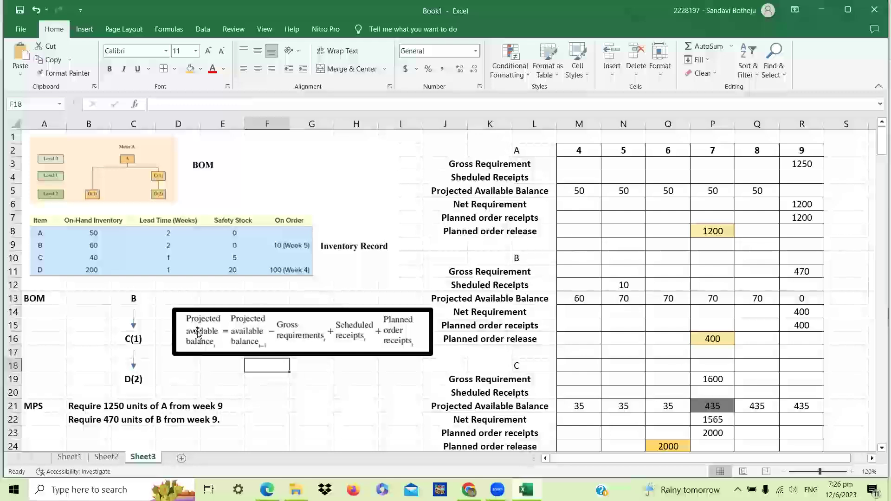
left_click(623, 300)
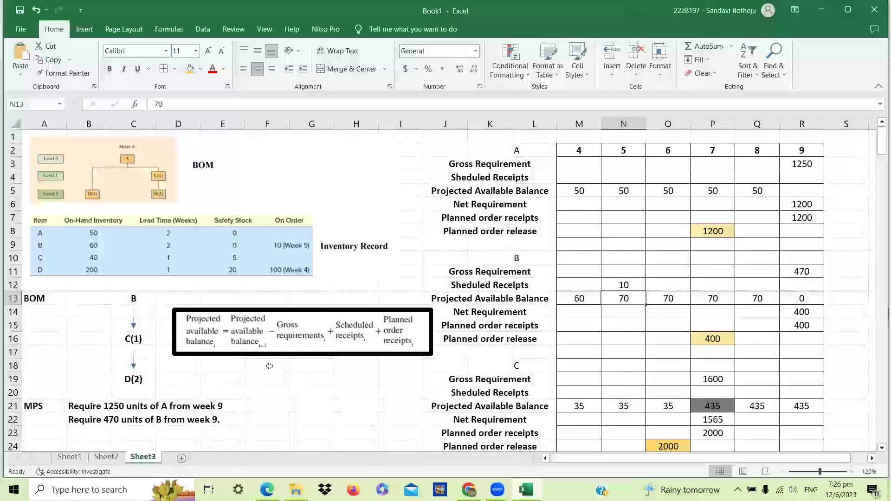
left_click(234, 365)
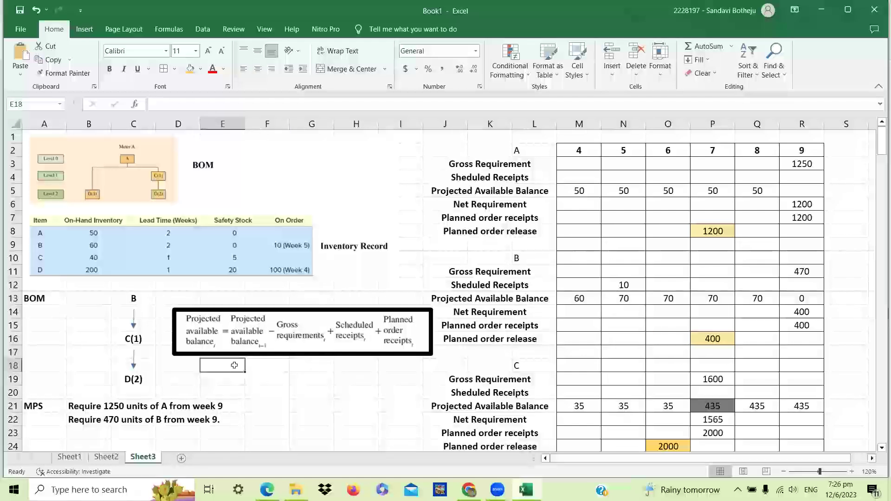
type("5")
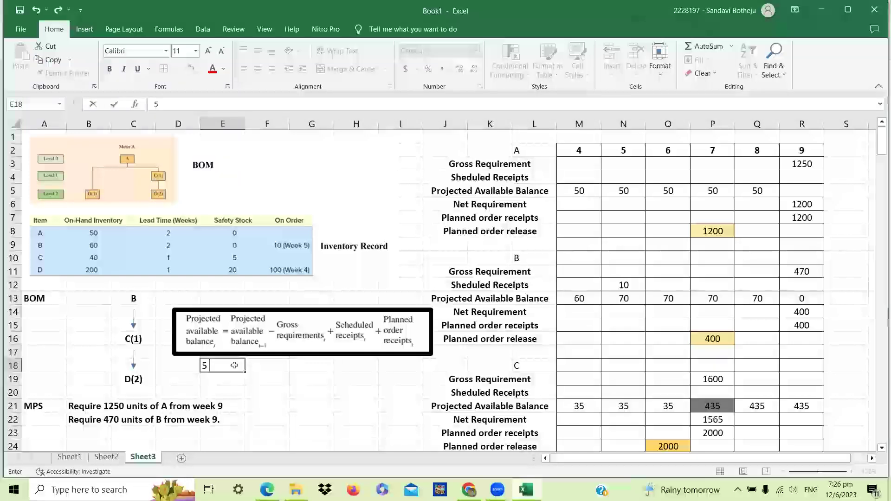
key("Tab")
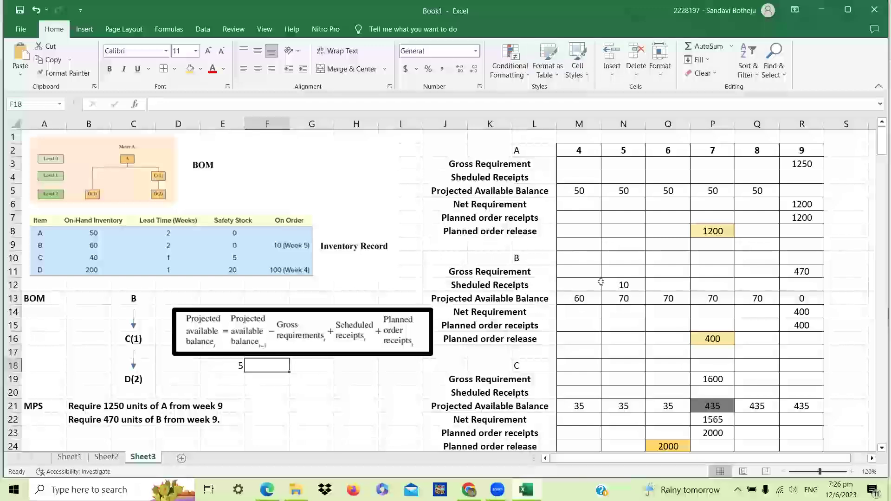
Write out item B's week 5 projected available balance calculation in F18 as 60-0+10+0 and compare it with the table.
left_click(588, 298)
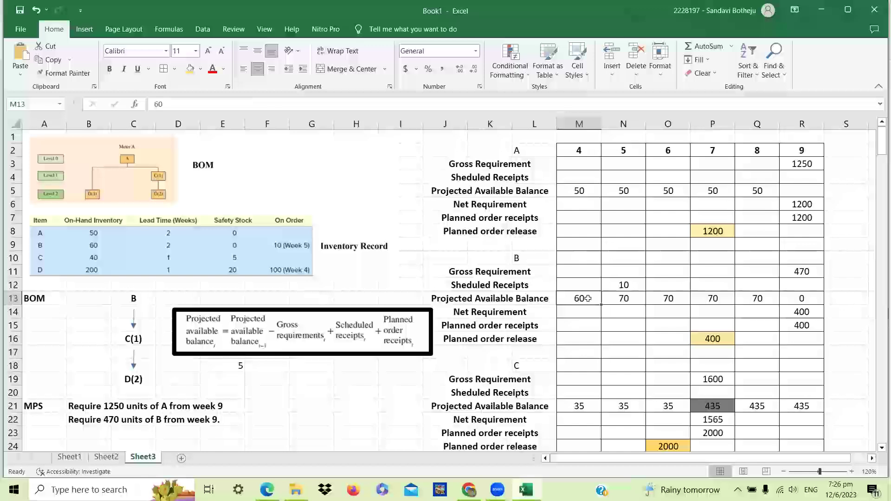
left_click(275, 366)
type("60-")
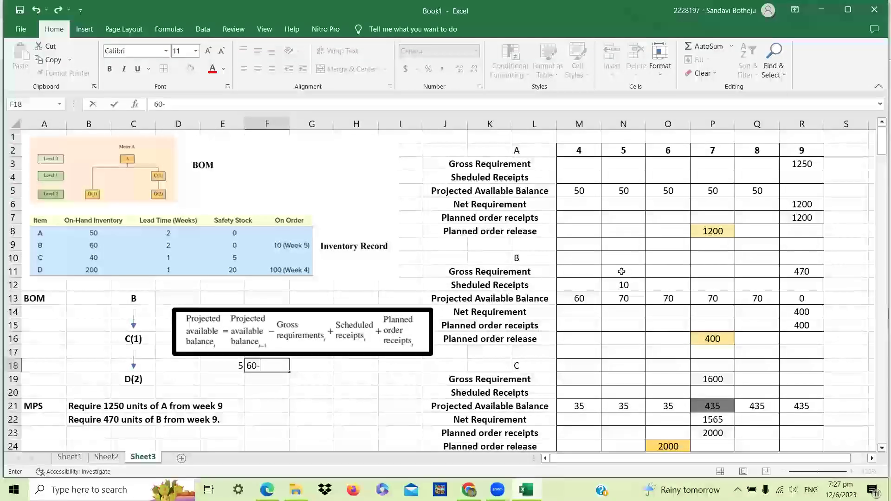
type("0+")
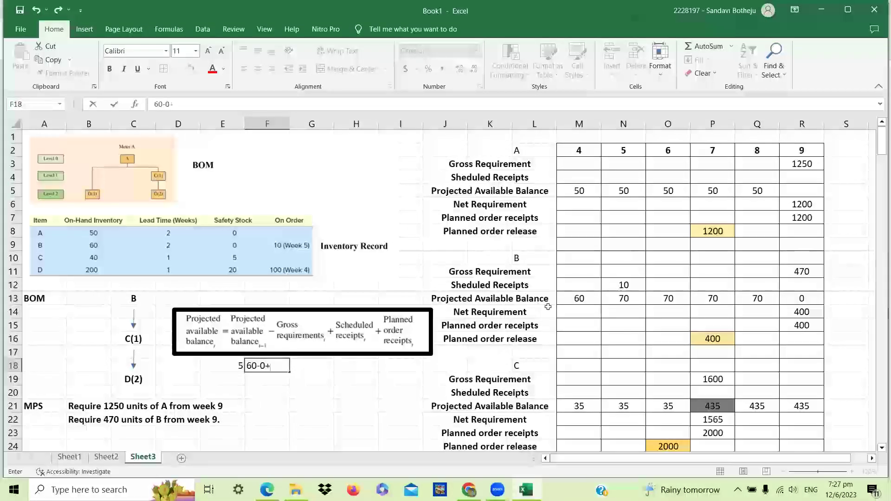
left_click(623, 287)
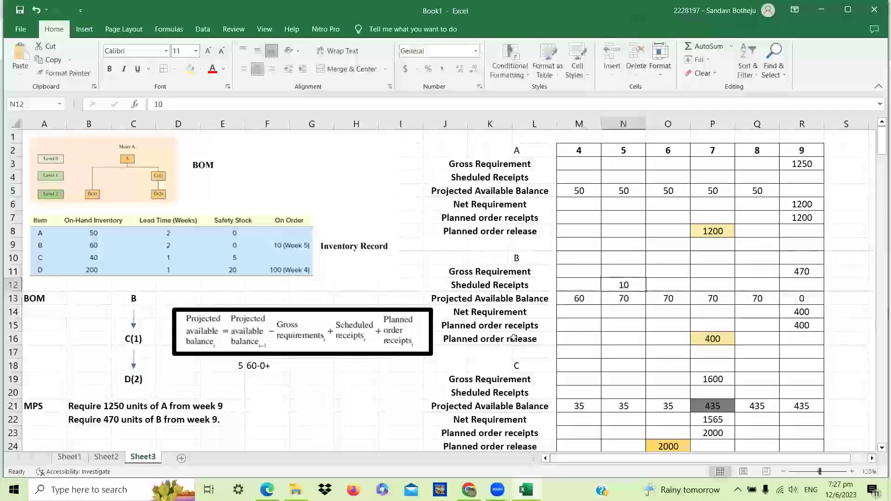
double_click(275, 368)
type("10")
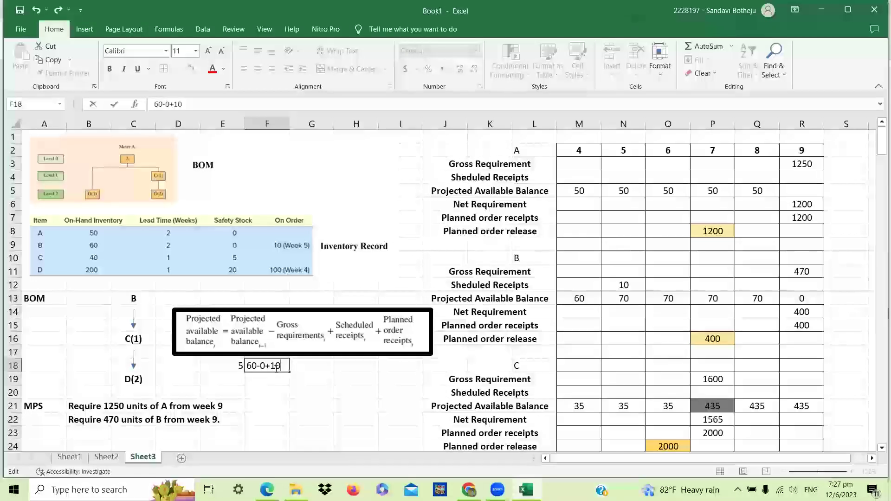
type("+0")
key("ctrl+Return")
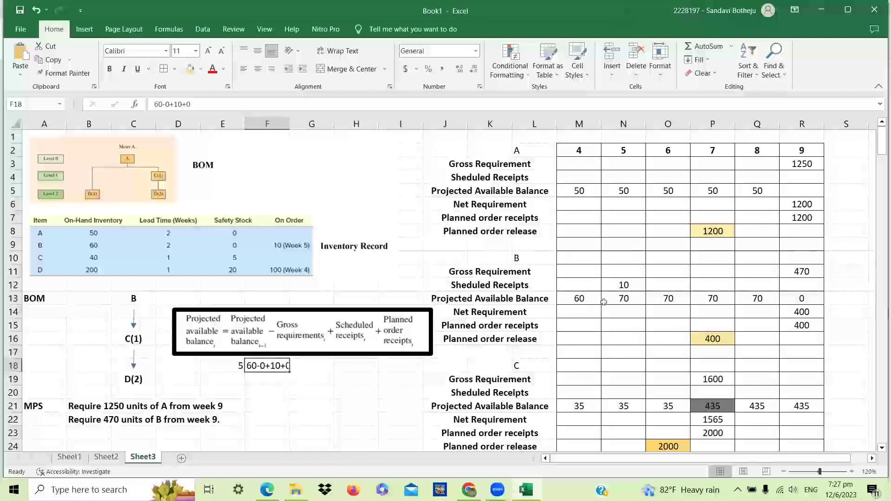
left_click(621, 298)
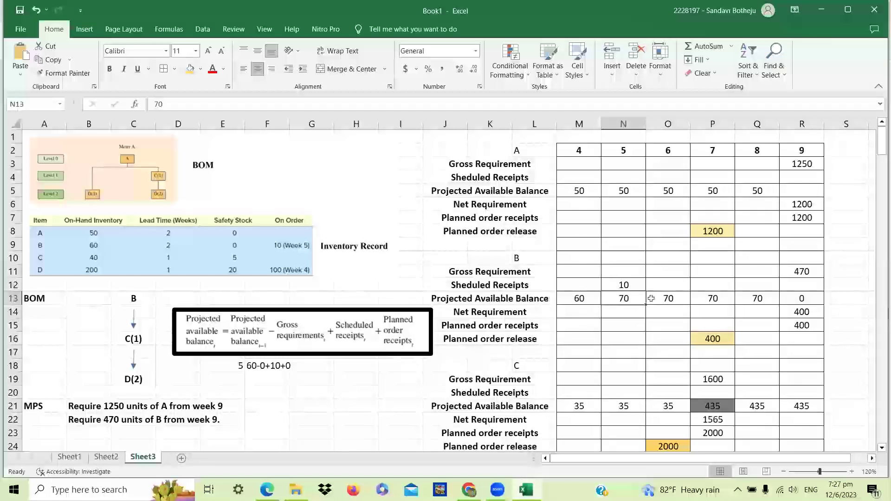
Start item B's week 9 projected available balance calculation in F19 with the previous balance minus gross requirement, 70-470.
left_click(798, 299)
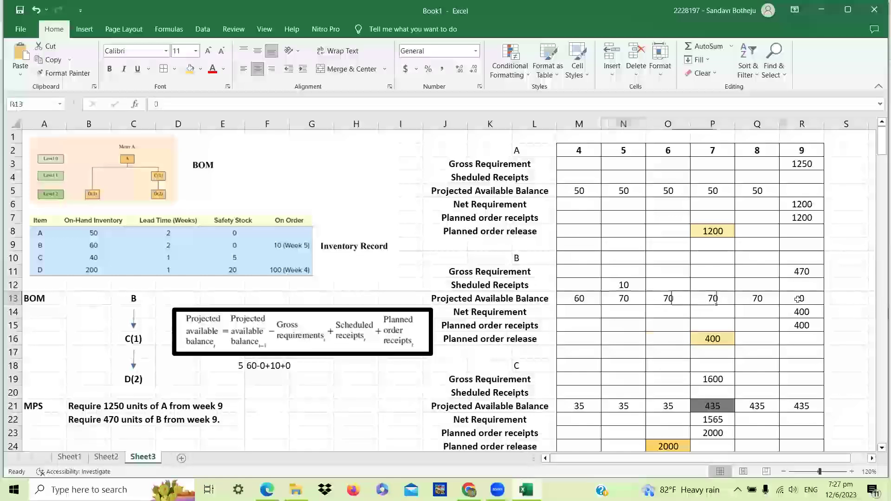
left_click(246, 378)
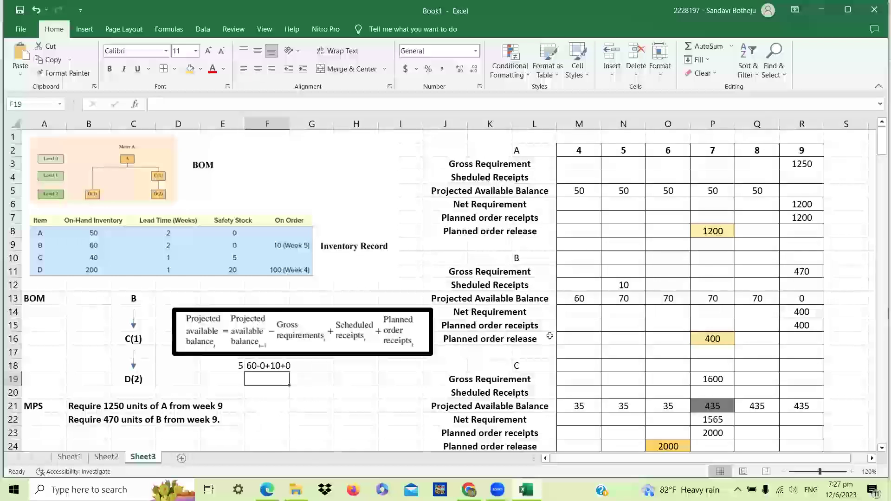
left_click(775, 299)
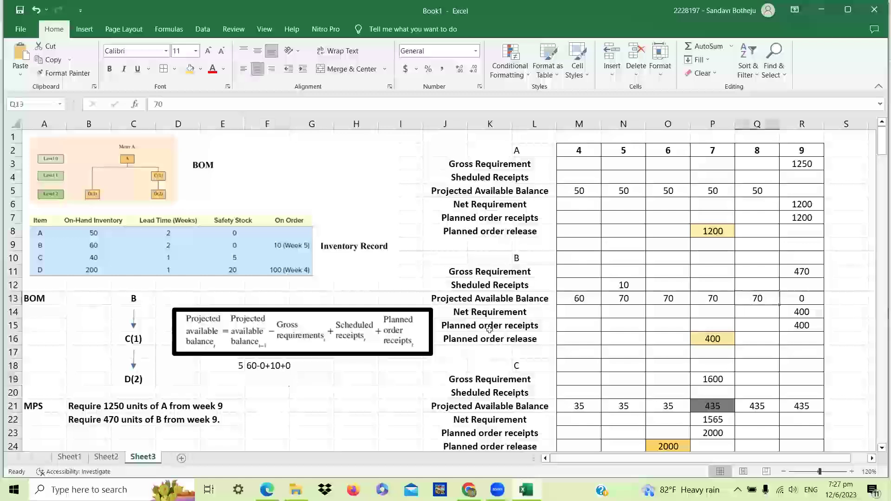
left_click(266, 378)
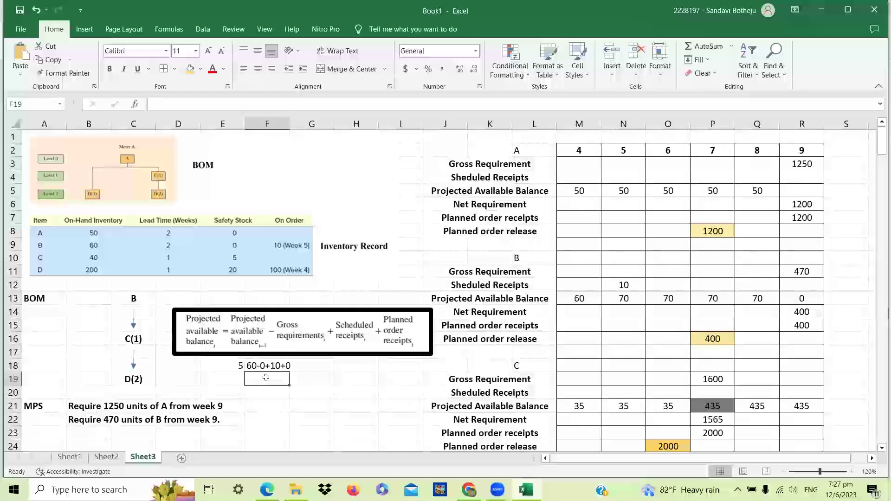
type("70-")
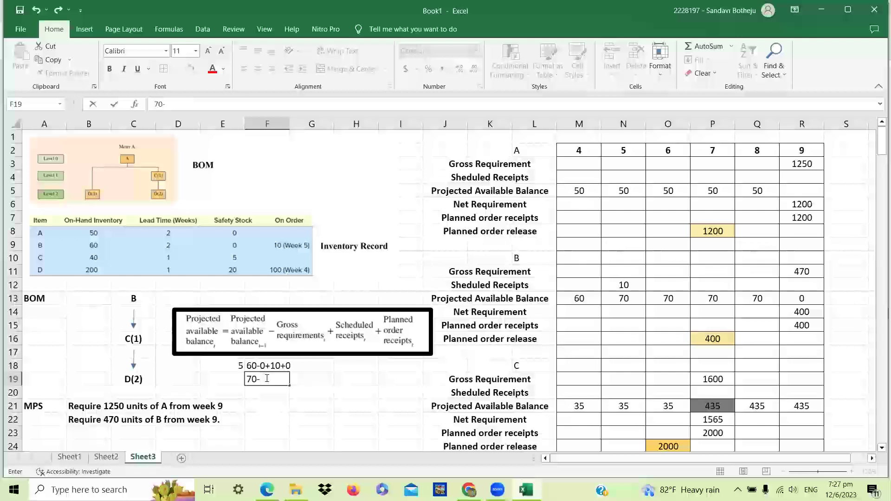
type("47")
type("0")
key("Return")
key("Up")
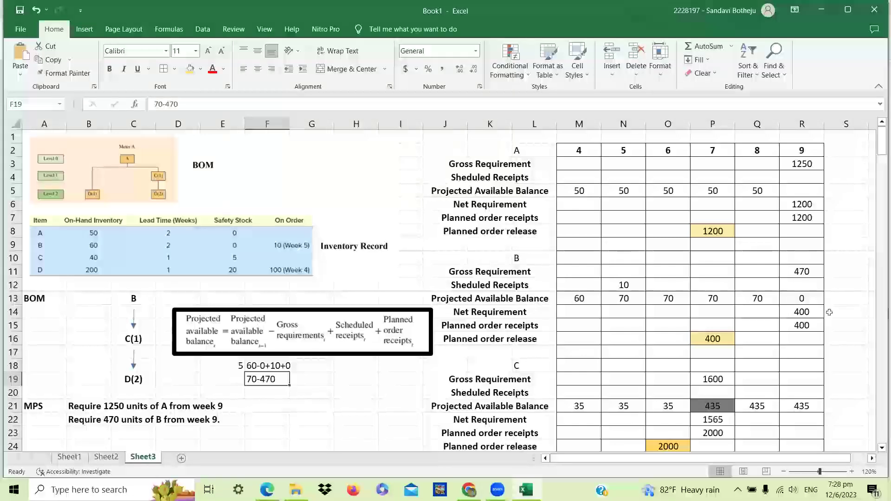
Complete the week 9 calculation in F19 as 70-470+0+400 by adding the scheduled receipts and planned order receipts.
left_click(820, 300)
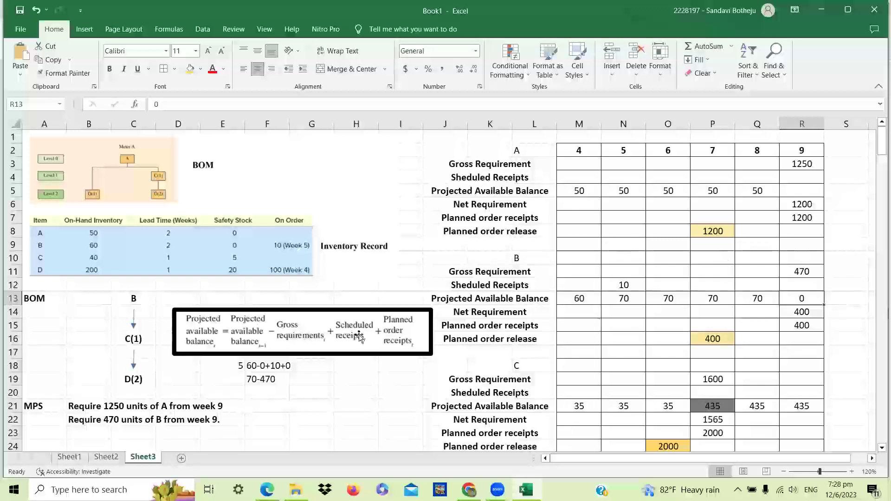
left_click(283, 383)
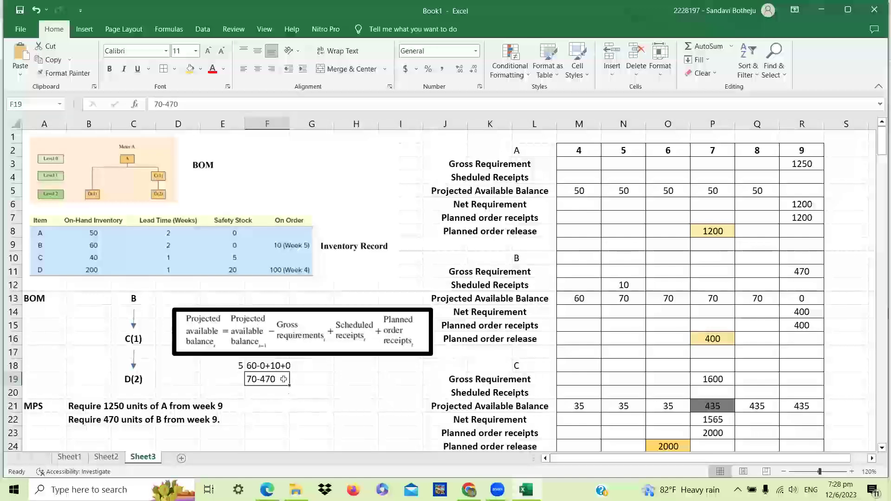
double_click(279, 381)
type("+0")
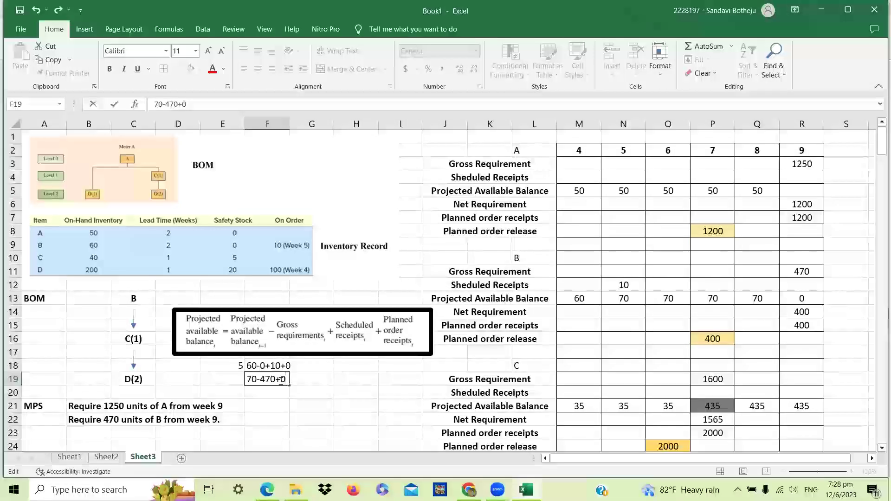
type("-")
key("BackSpace")
type("+400")
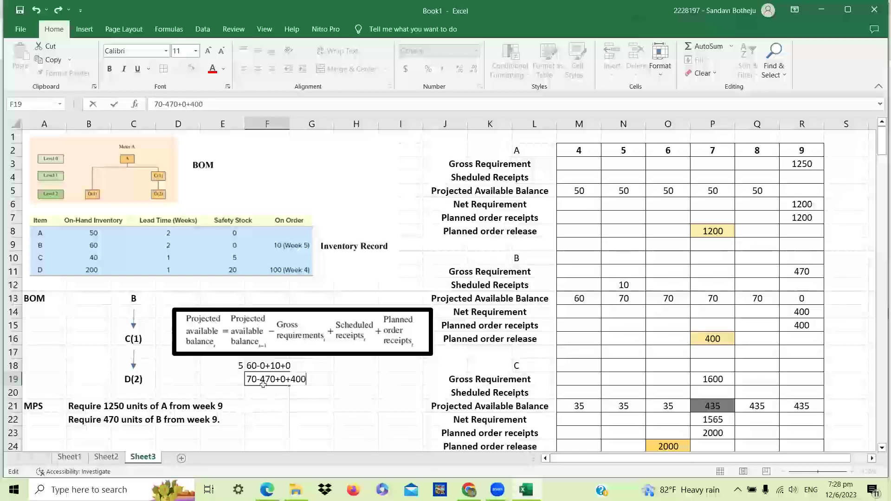
key("Return")
key("Return")
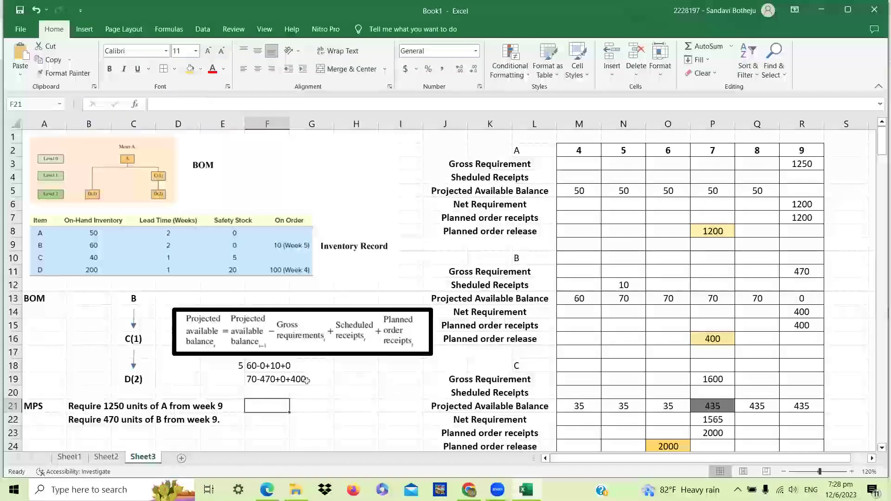
Compare item B's week 8 and week 9 balances with the calculation in F19 and the projected available balance formula picture.
left_click(799, 297)
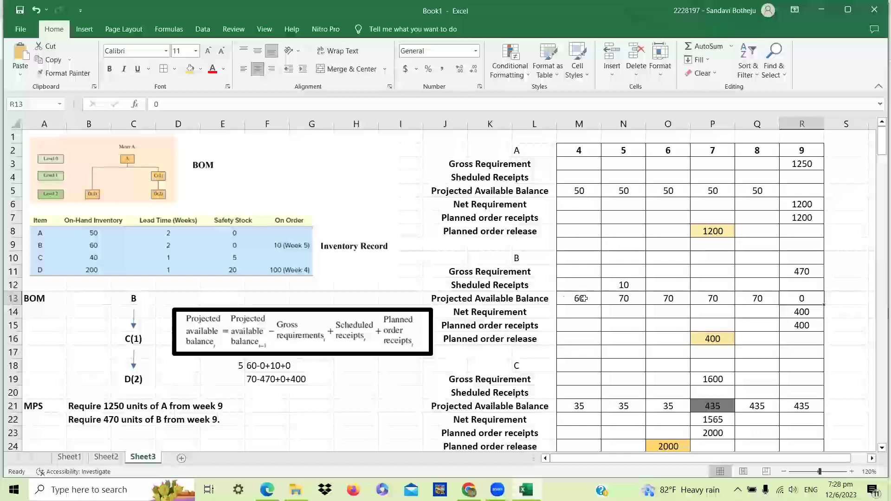
left_click(320, 314)
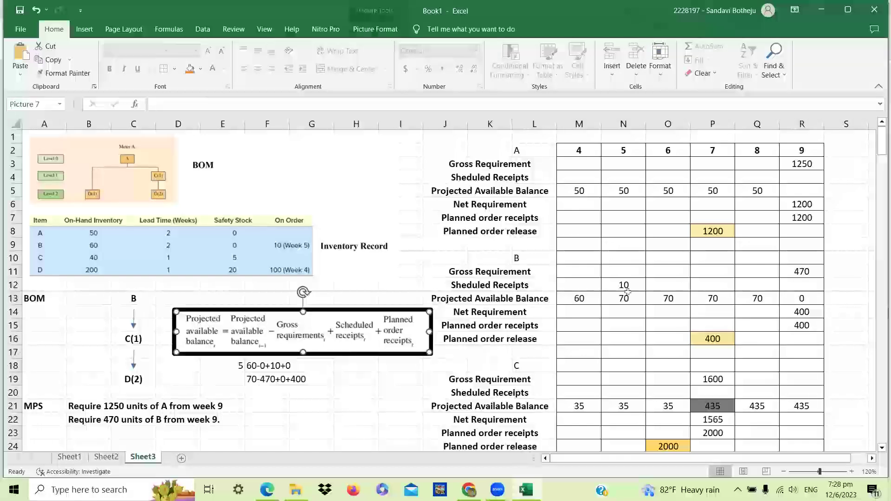
left_click(267, 378)
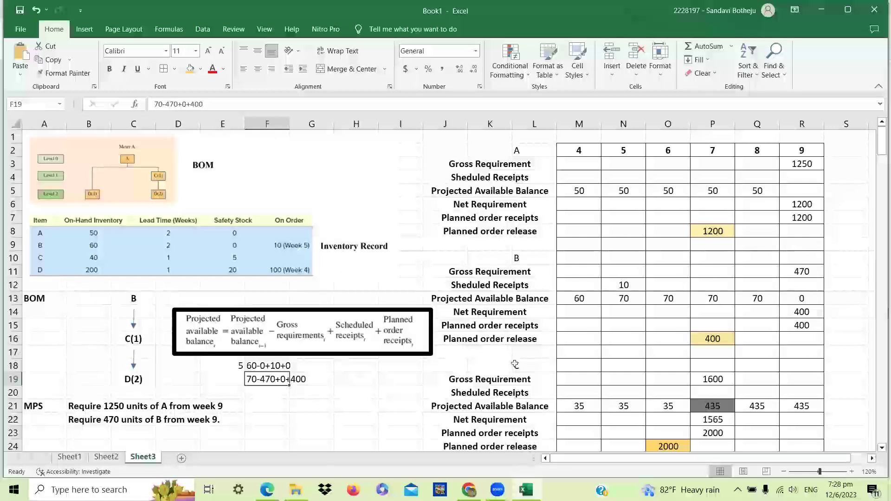
left_click(751, 293)
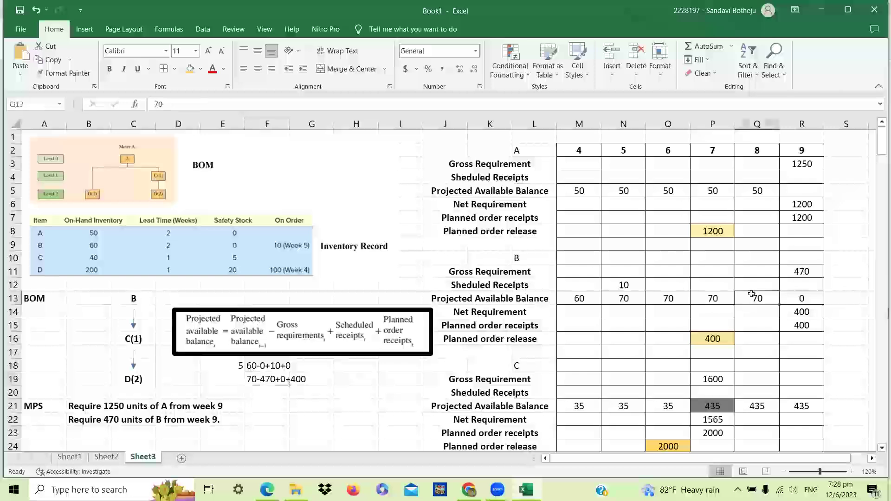
left_click(195, 248)
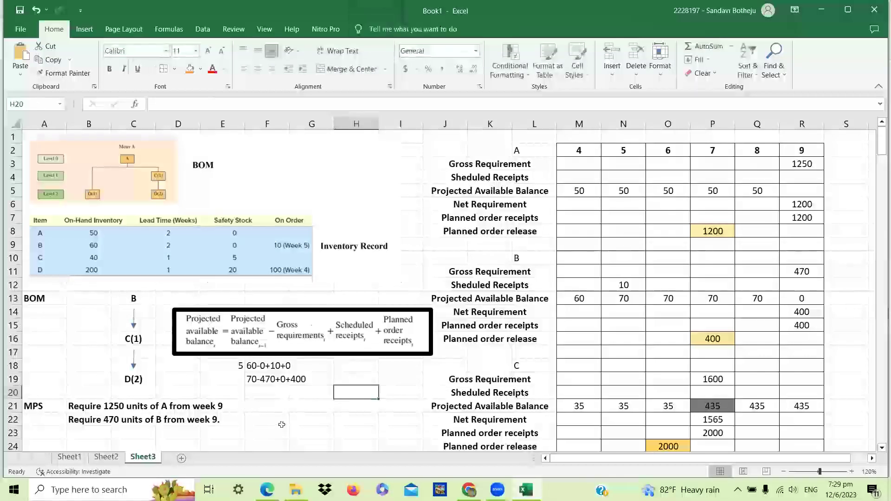
left_click(325, 331)
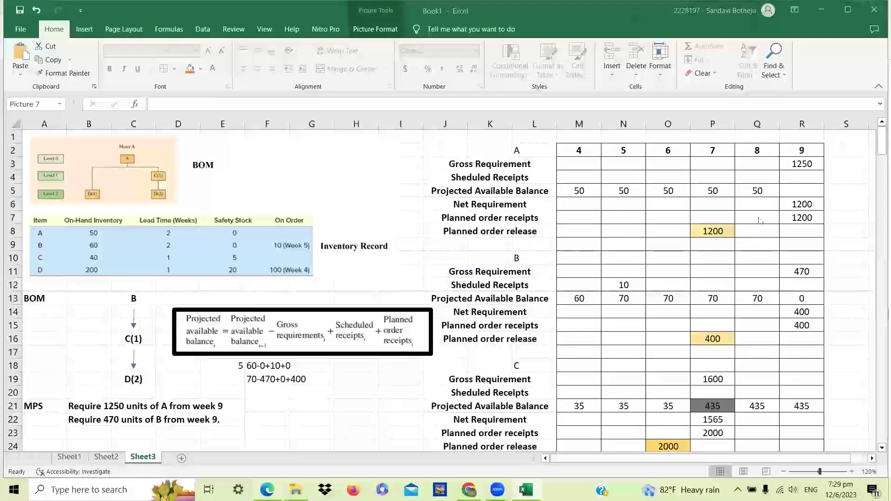
Switch to the Chapter 14 PDF in Edge and go back to the MRP explosion process description on page 12.
key("alt+Tab")
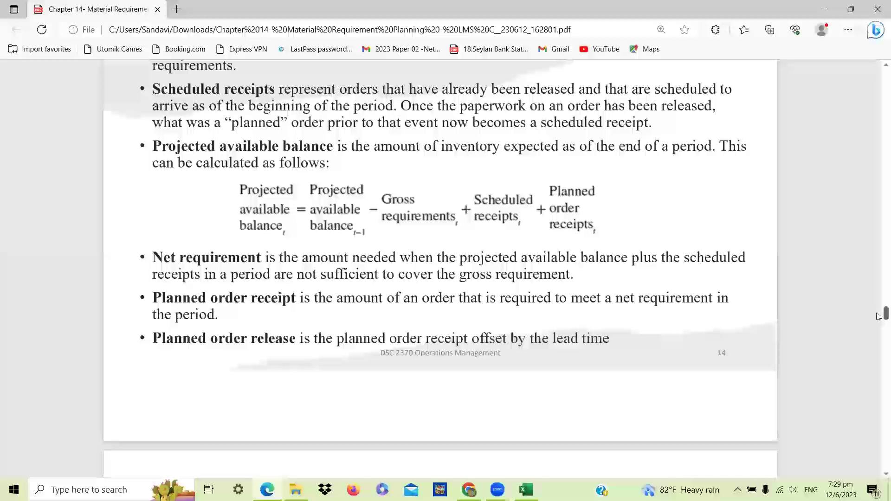
scroll(879, 308, "up", 5)
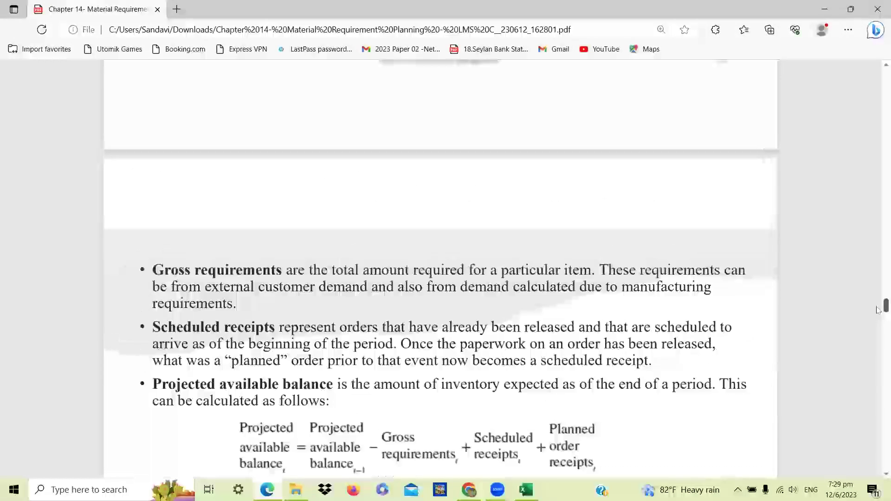
scroll(878, 291, "up", 15)
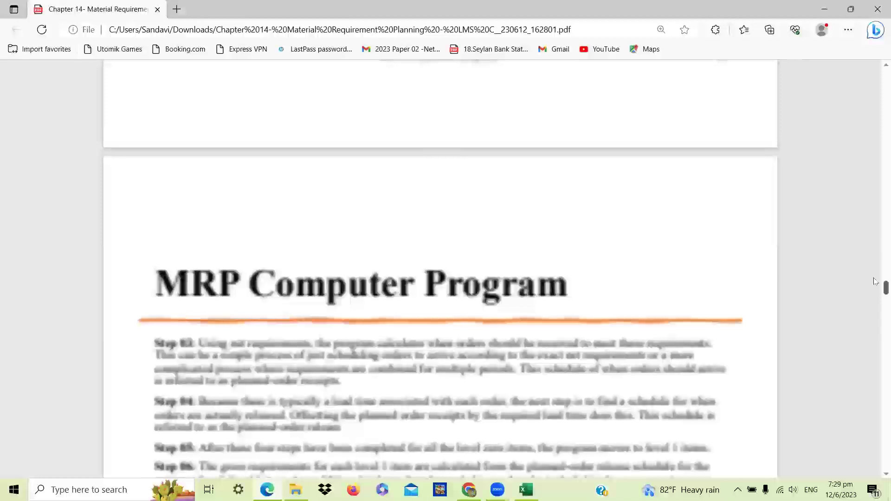
scroll(706, 192, "up", 7)
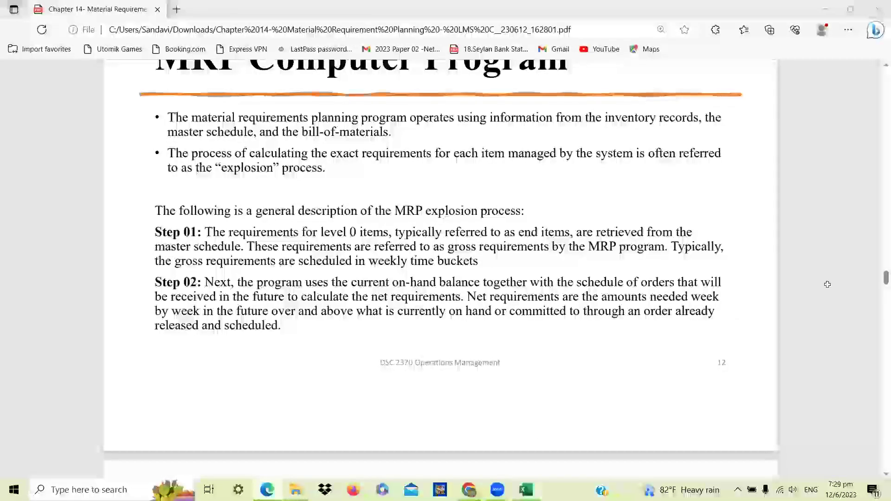
Look at items A and B's week 9 gross requirements in Excel and return to Step 01 in the PDF in Edge.
left_click(525, 490)
left_click(805, 162)
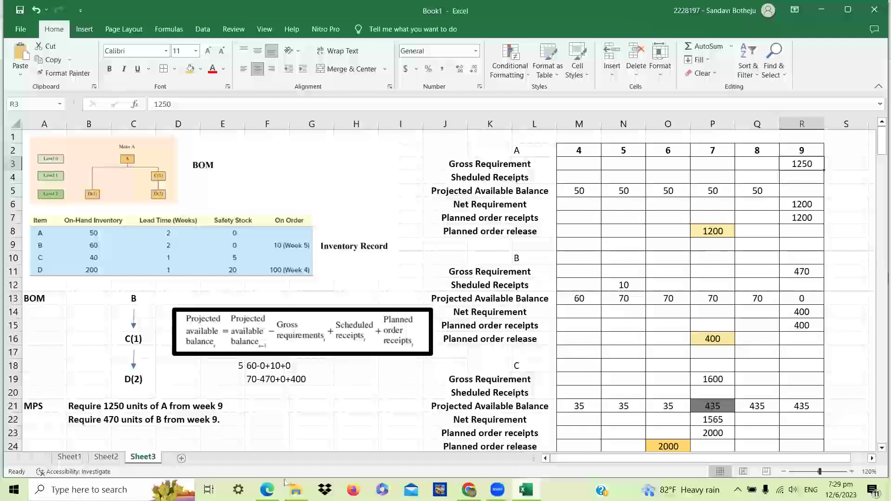
left_click(801, 271)
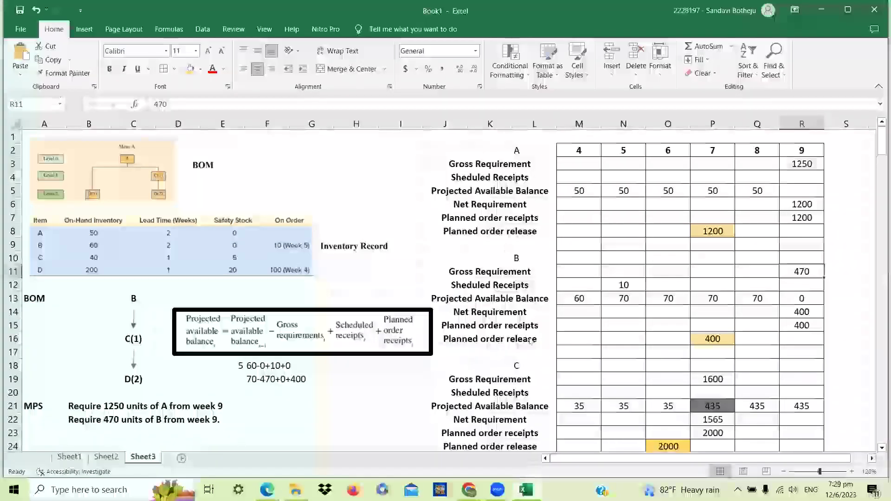
key("alt+Tab")
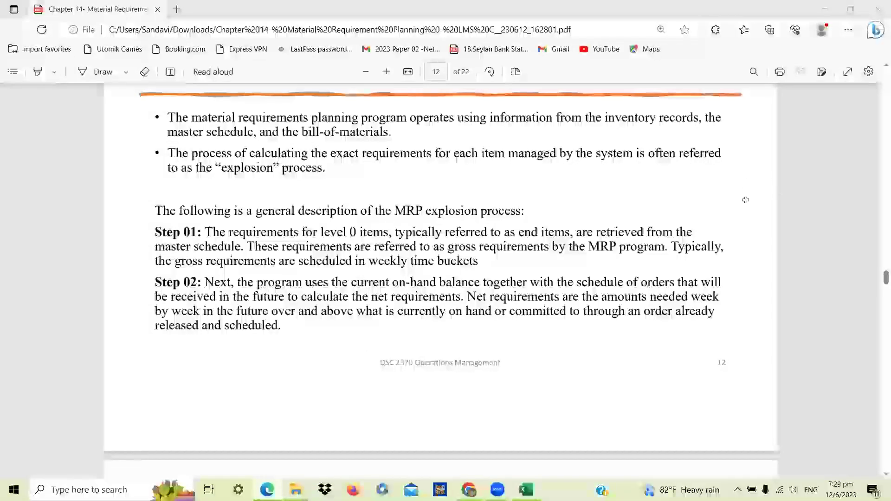
Look at item A's week 9 net requirement in Excel and return to Step 02 of the explosion process in the PDF.
key("alt+Tab")
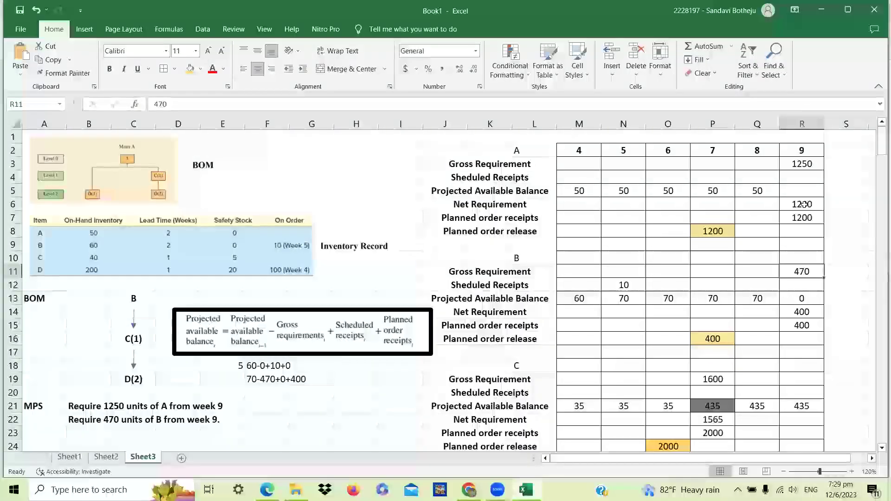
left_click(829, 195)
key("Left")
key("Down")
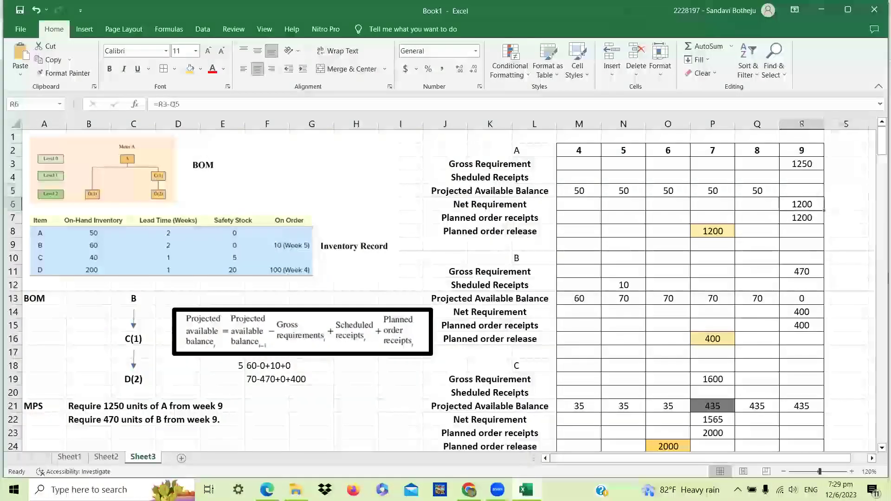
key("alt+Tab")
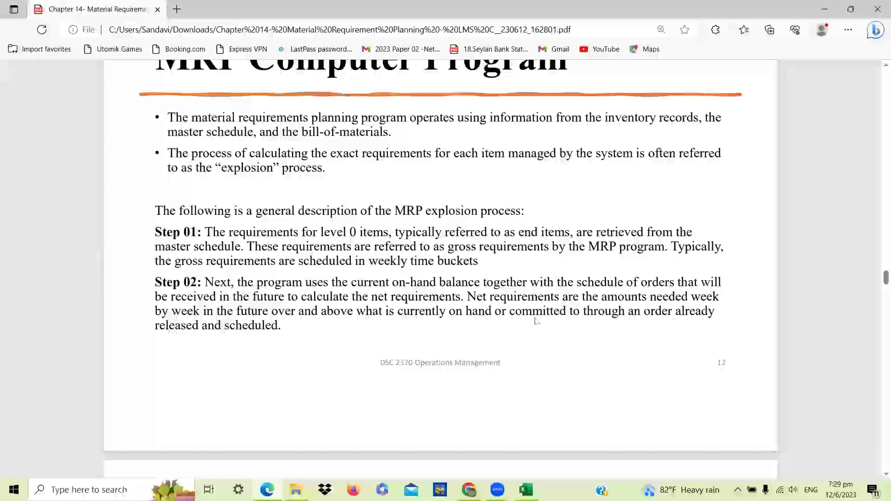
scroll(878, 278, "down", 5)
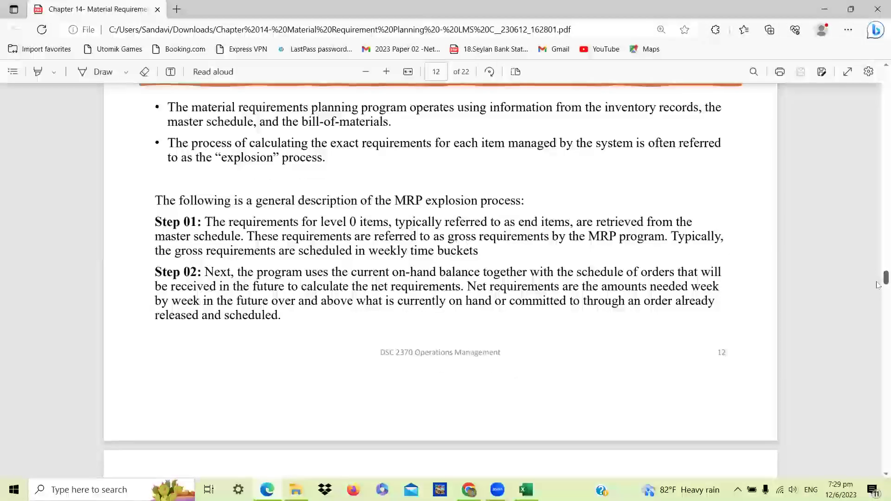
Move on to the explosion process steps starting at Step 03 on page 13 of the PDF.
scroll(566, 328, "down", 1)
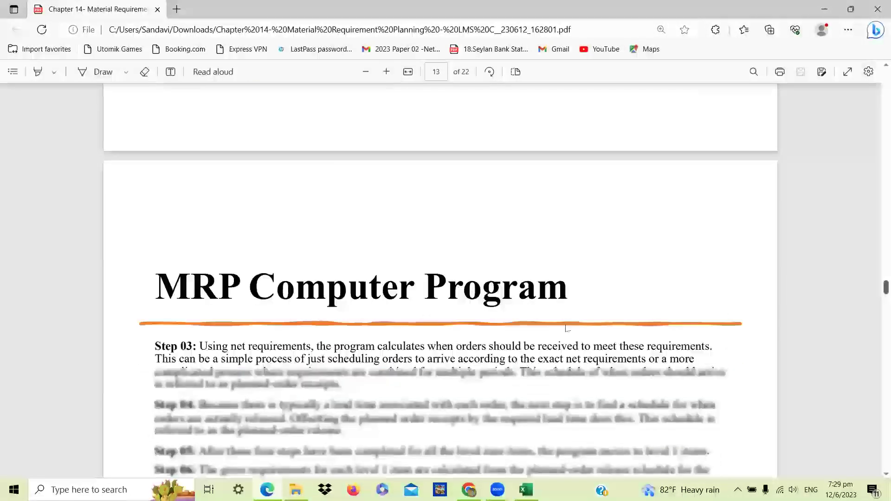
scroll(485, 289, "down", 1)
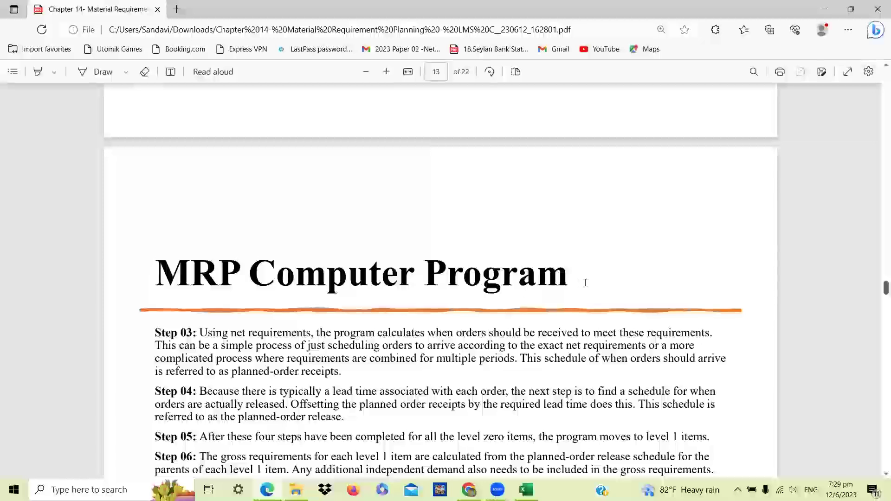
scroll(585, 284, "down", 1)
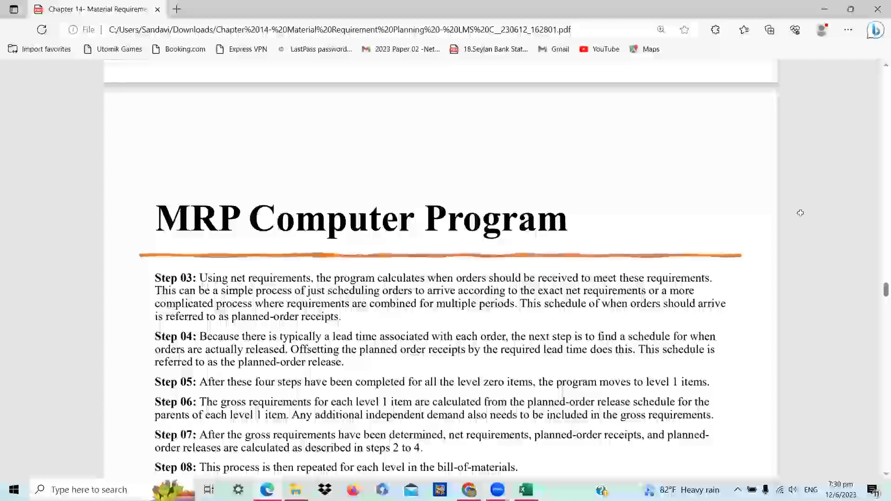
Look at item A's week 9 planned order receipts in Excel and return to page 13 of the PDF in Edge.
key("alt+Tab")
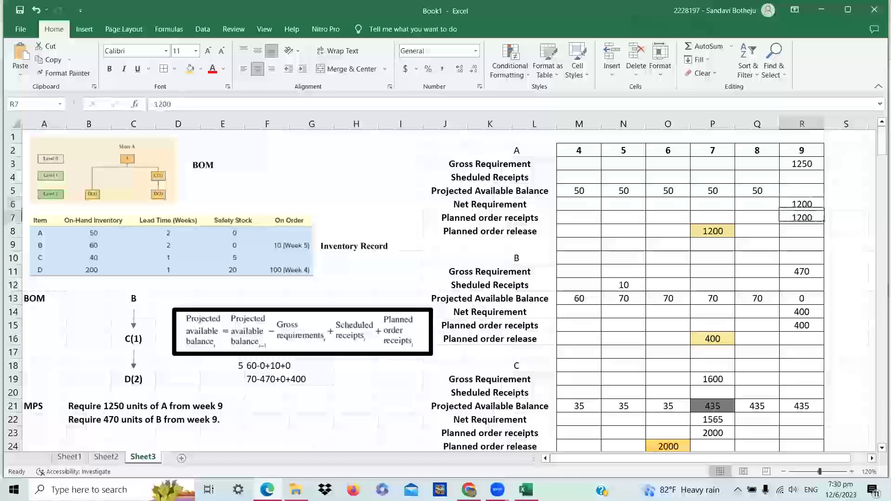
key("Down")
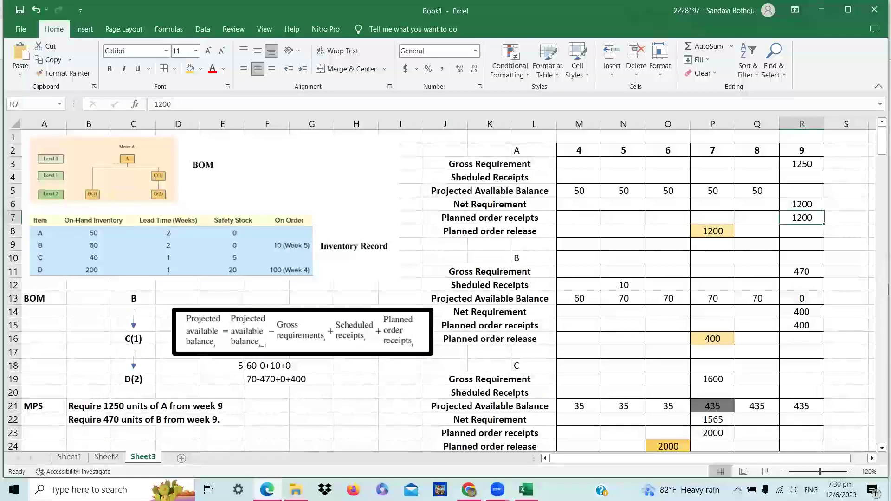
key("alt+Tab")
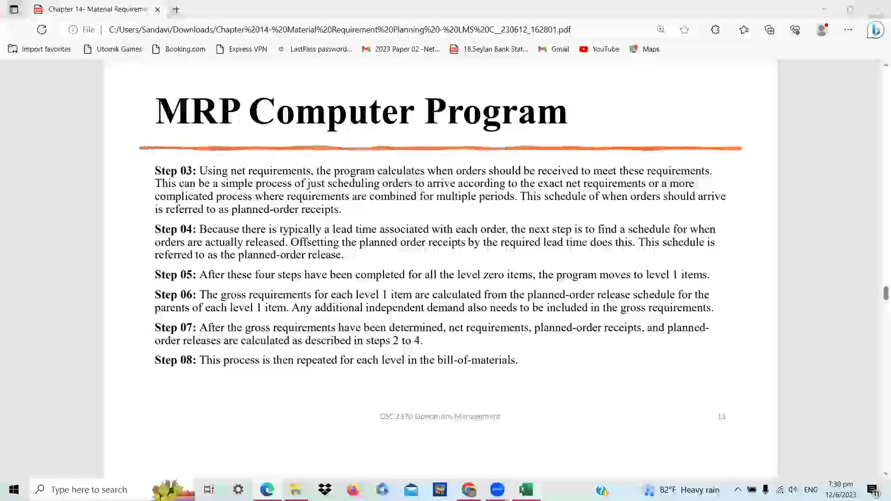
Look at item A's week 7 planned order release in Excel and return to the explosion process steps in Edge.
key("alt+Tab")
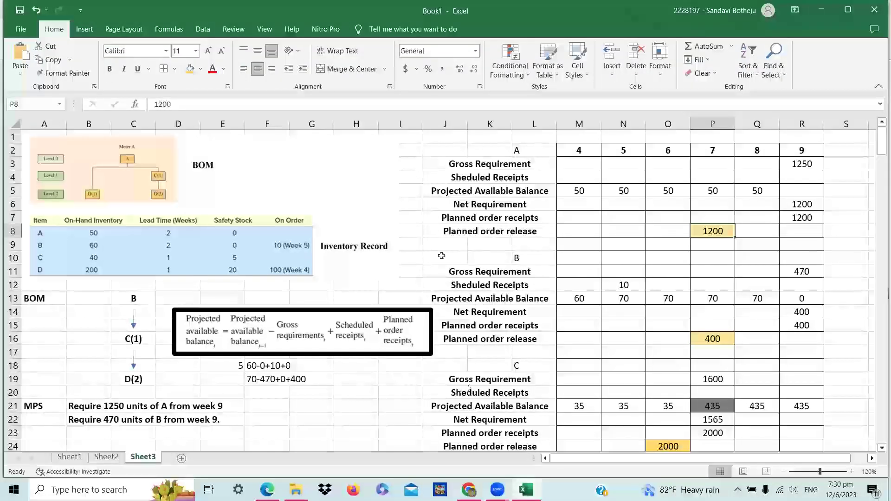
left_click(464, 296)
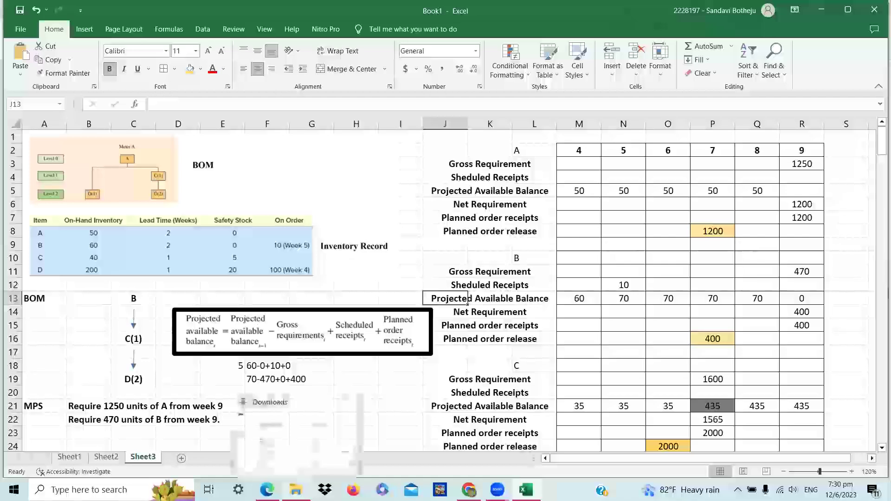
left_click(268, 489)
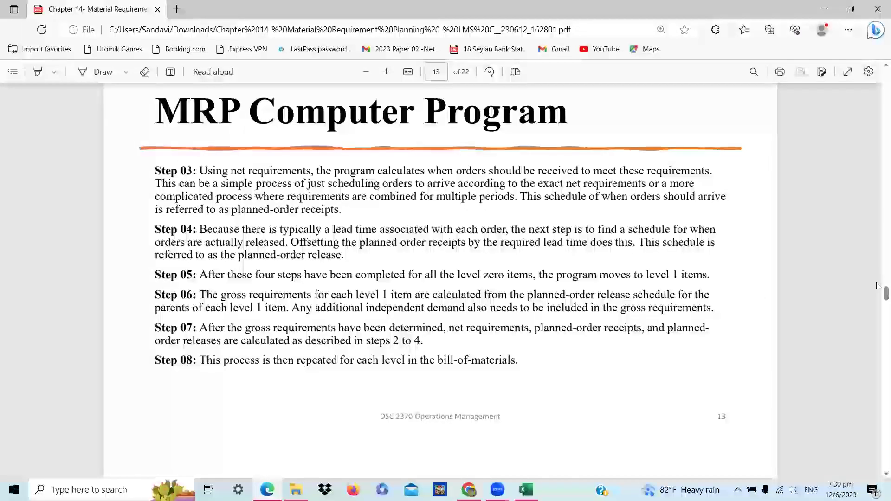
Review the definitions of the MRP table terms and the projected available balance formula on page 14.
scroll(878, 297, "down", 5)
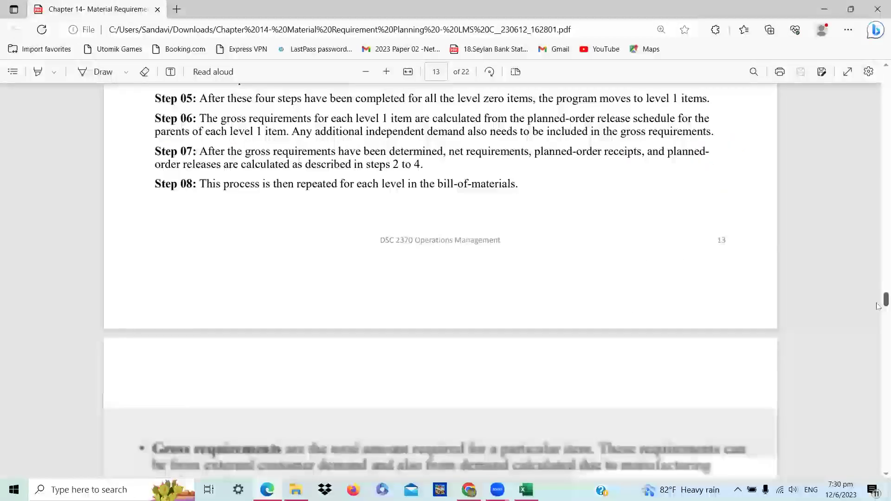
scroll(878, 306, "down", 8)
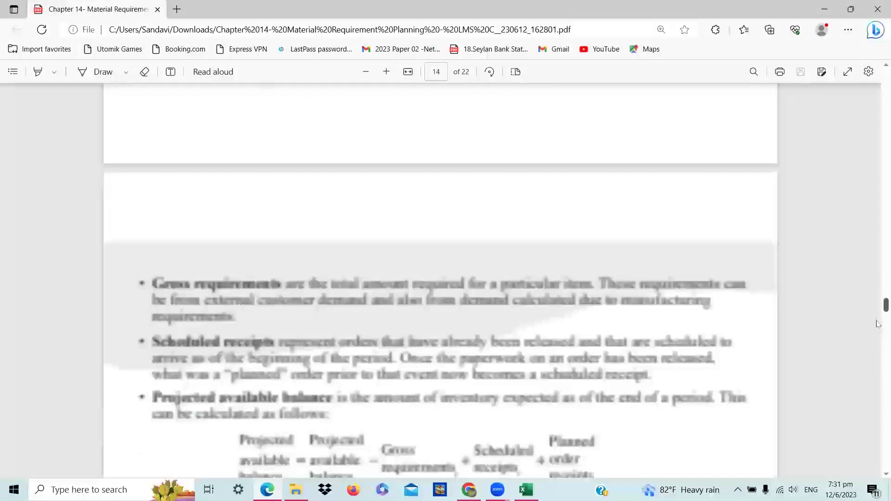
scroll(878, 318, "down", 8)
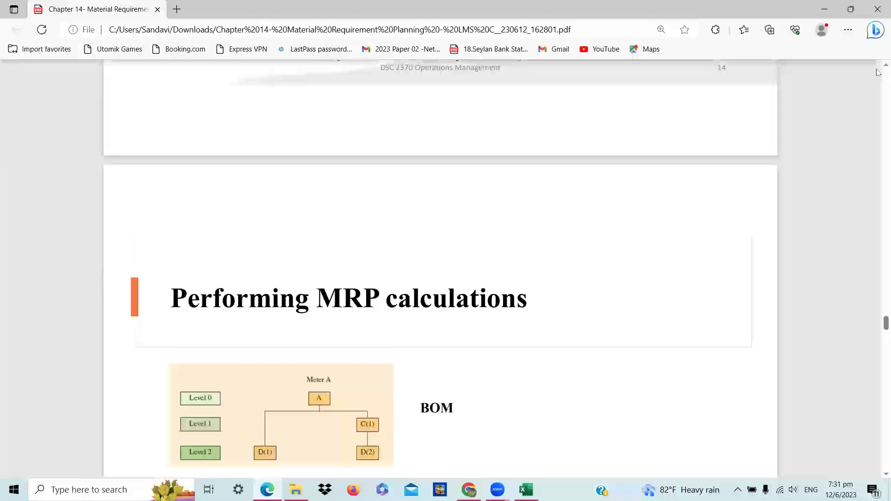
scroll(878, 68, "up", 3)
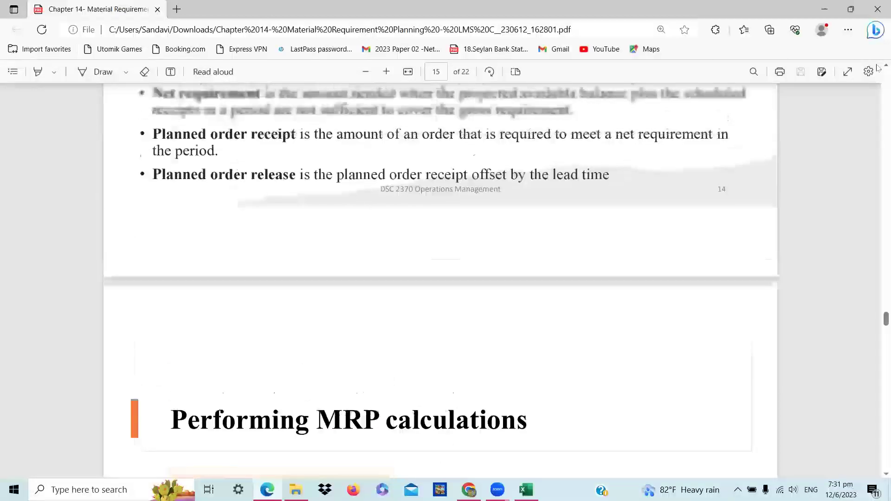
scroll(878, 68, "up", 8)
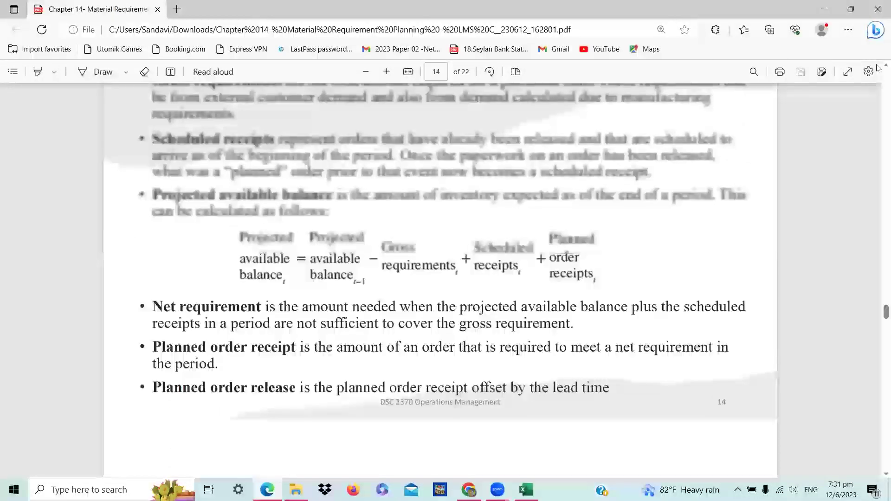
scroll(877, 473, "up", 8)
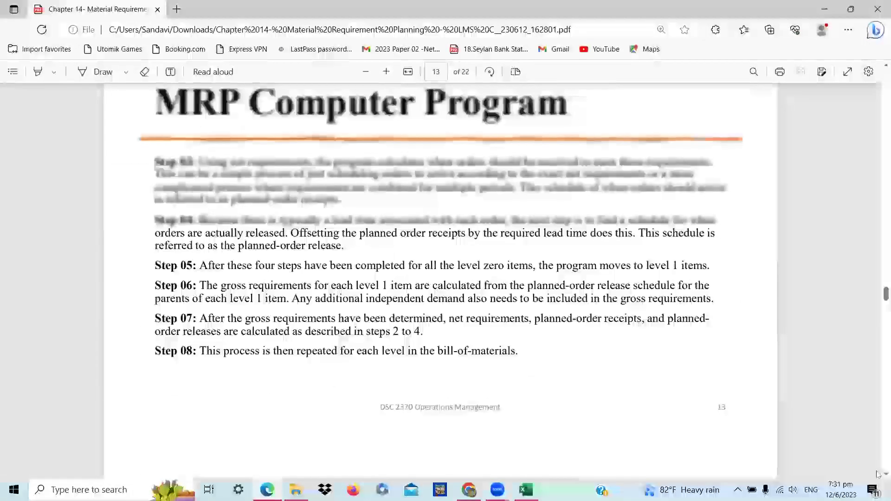
scroll(877, 473, "down", 7)
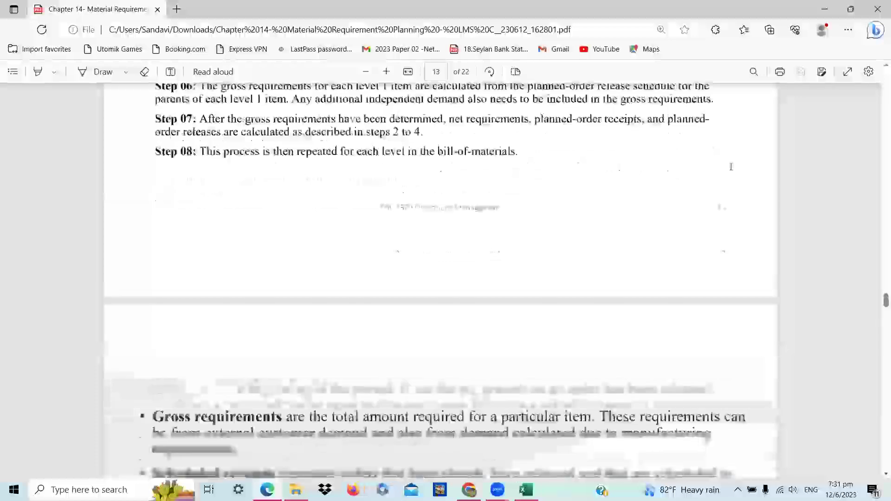
scroll(725, 165, "down", 8)
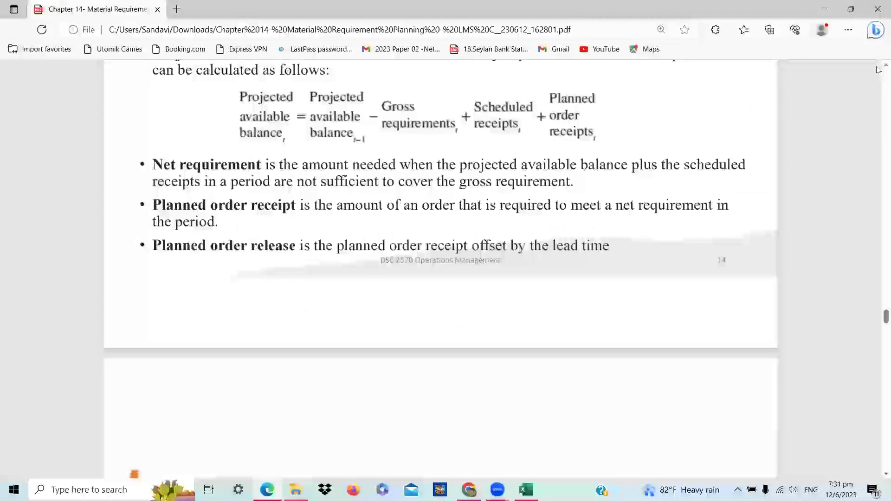
scroll(716, 141, "up", 2)
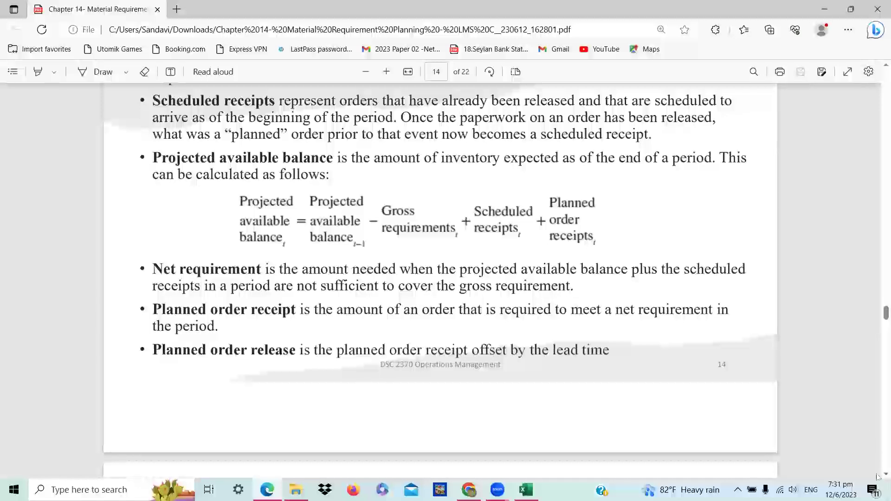
Go past the BOM and inventory record to the completed MRP calculations table for items A to D on page 16.
scroll(876, 477, "down", 3)
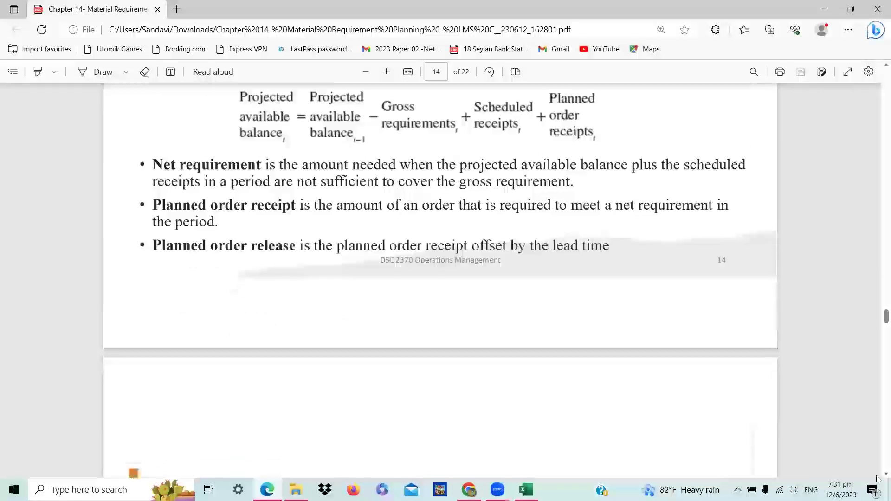
scroll(877, 478, "down", 4)
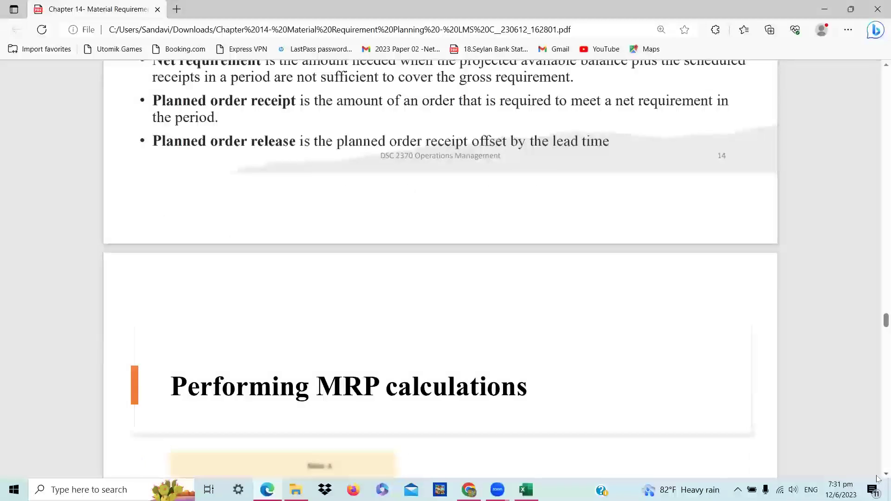
scroll(877, 478, "down", 6)
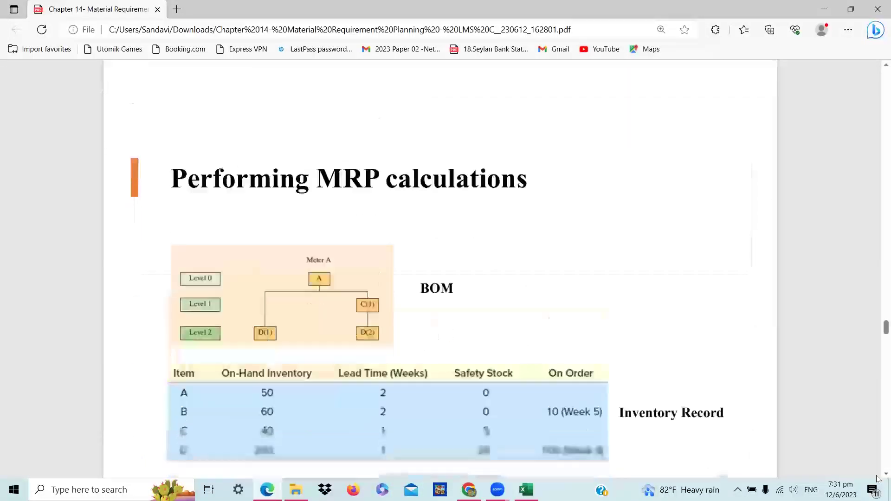
scroll(877, 477, "down", 5)
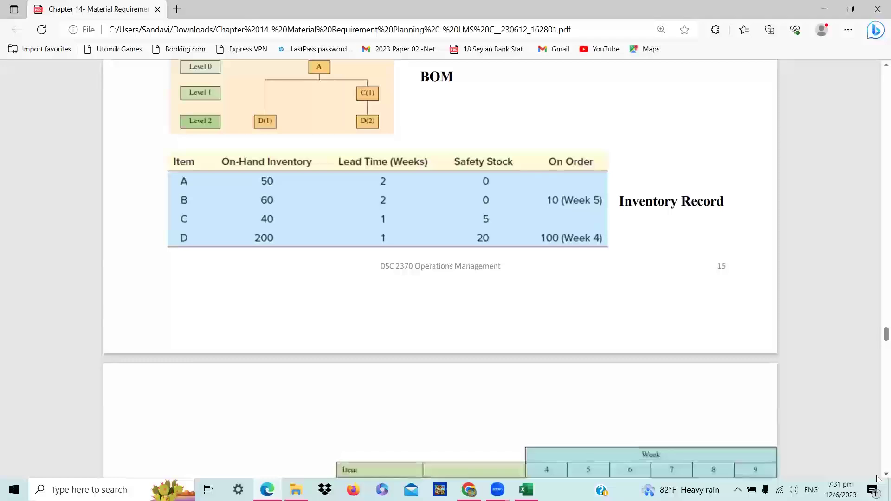
scroll(877, 478, "down", 3)
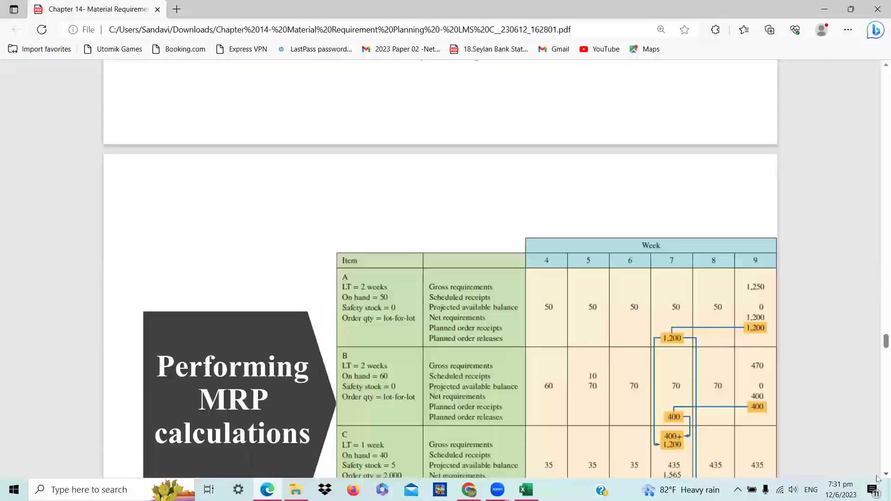
scroll(486, 266, "down", 1)
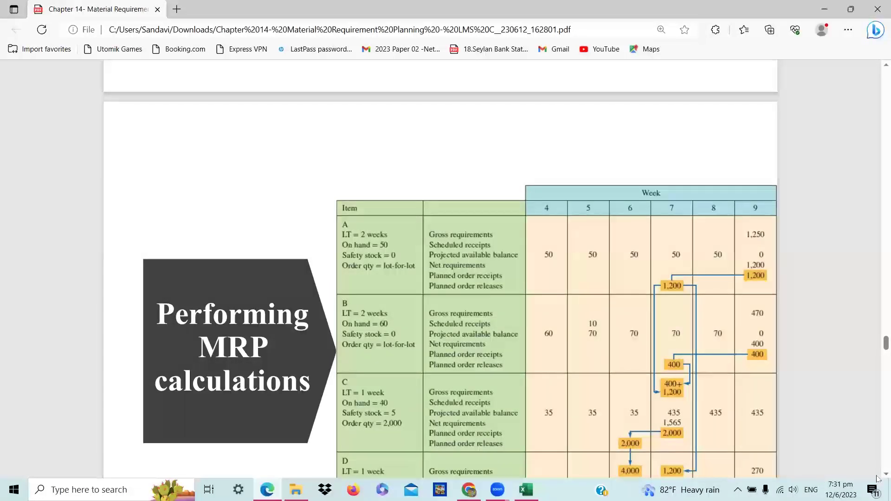
scroll(878, 476, "down", 2)
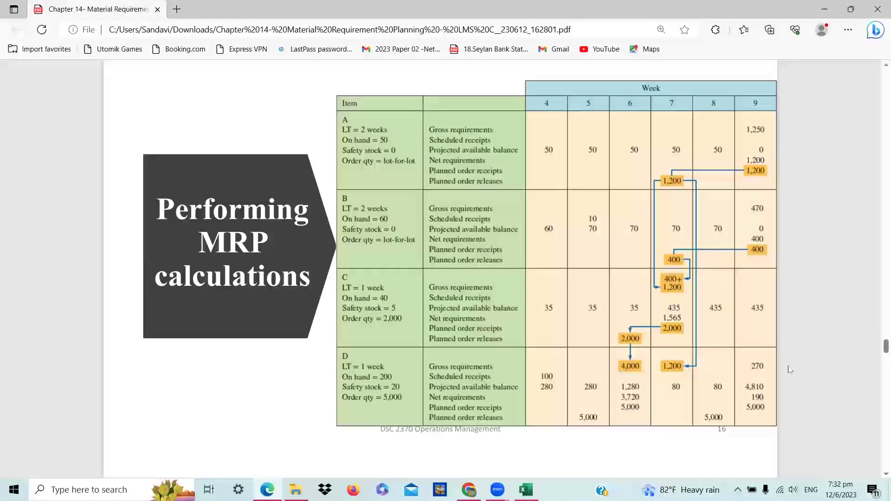
Go to the Enterprise Resource Planning (ERP) slide on page 17 and read its description.
scroll(877, 481, "down", 3)
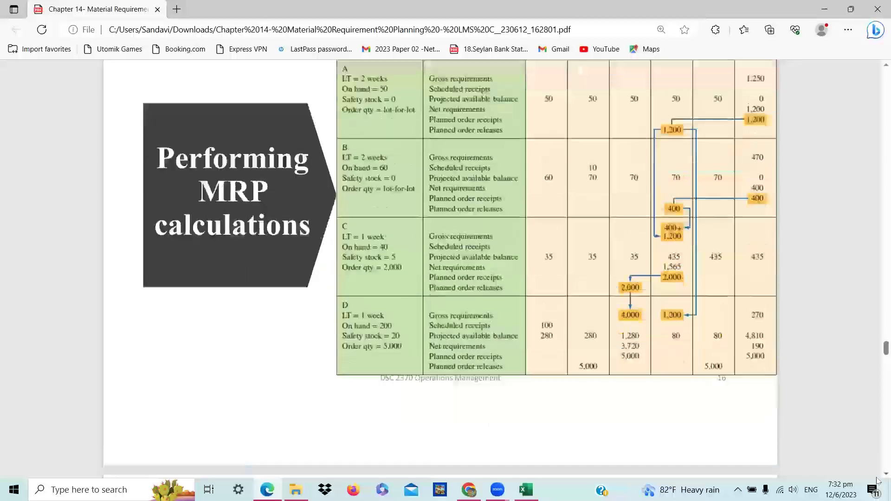
scroll(877, 481, "down", 6)
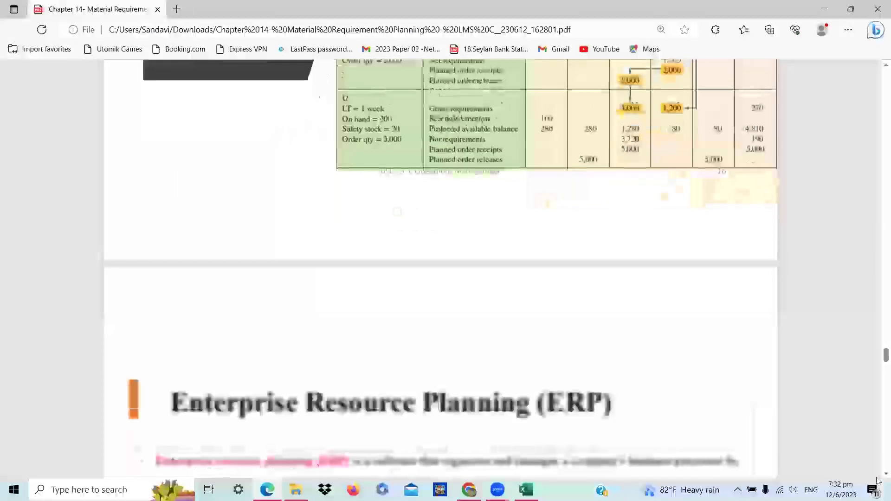
scroll(877, 480, "down", 2)
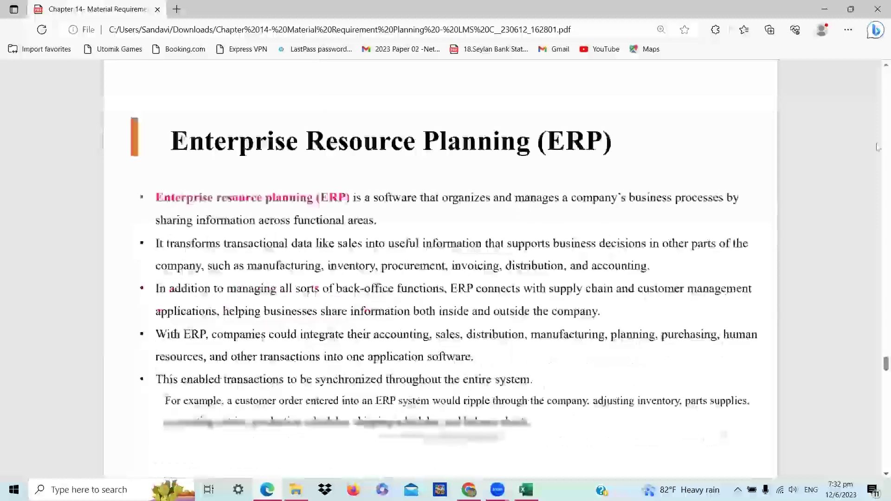
scroll(877, 51, "down", 1)
scroll(878, 51, "up", 1)
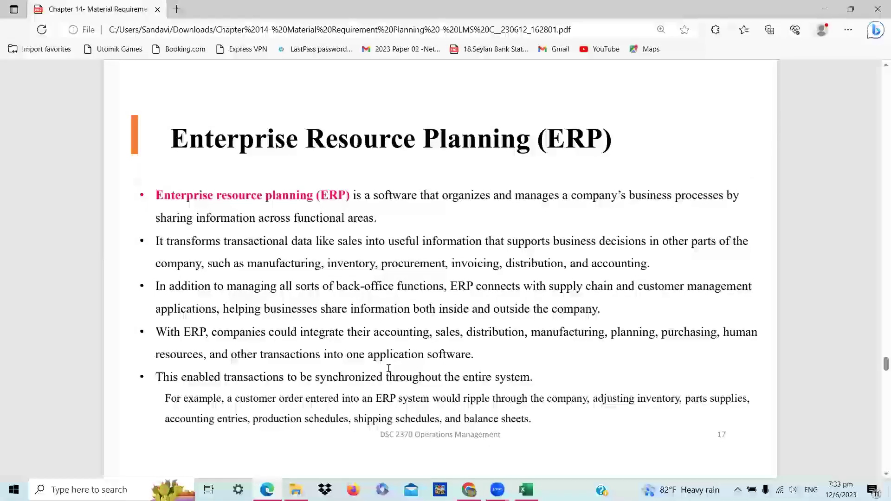
Go to the ERP Modules slide on page 18 and read the four main categories.
scroll(389, 368, "down", 5)
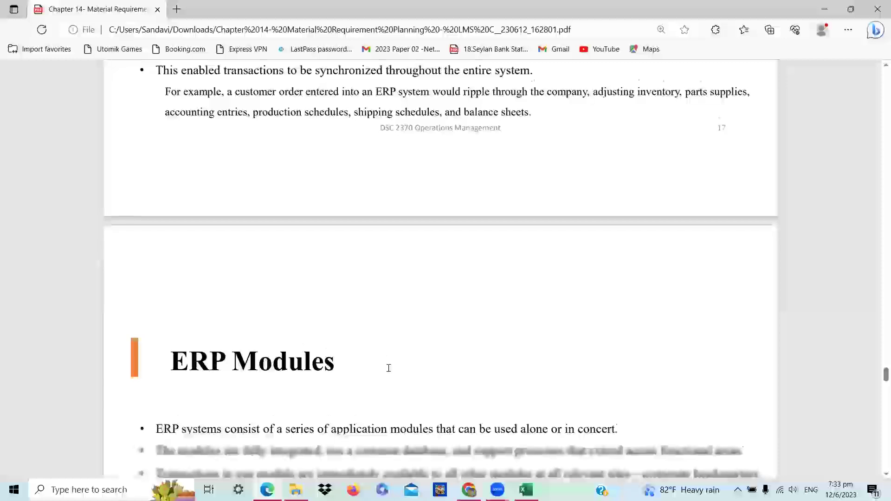
scroll(388, 368, "down", 3)
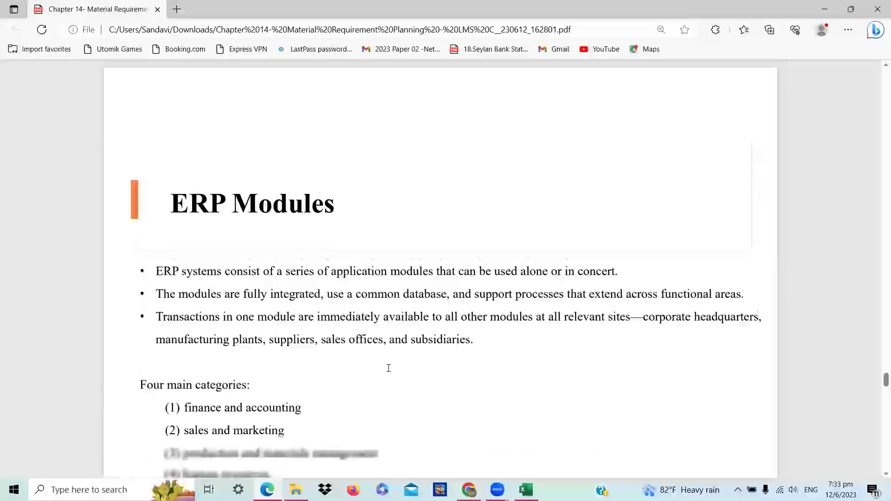
scroll(388, 368, "down", 1)
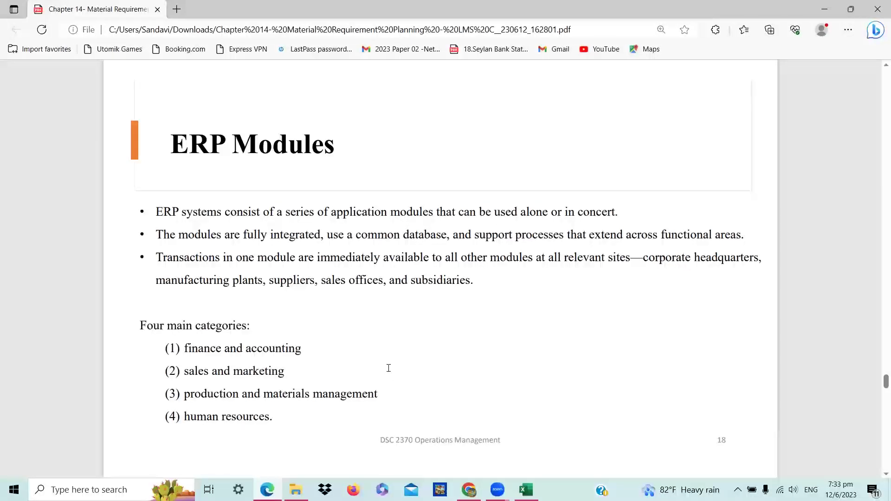
Go to the ERP Module - Production and materials management slide and read what the module handles.
scroll(388, 368, "down", 1)
scroll(388, 368, "down", 1)
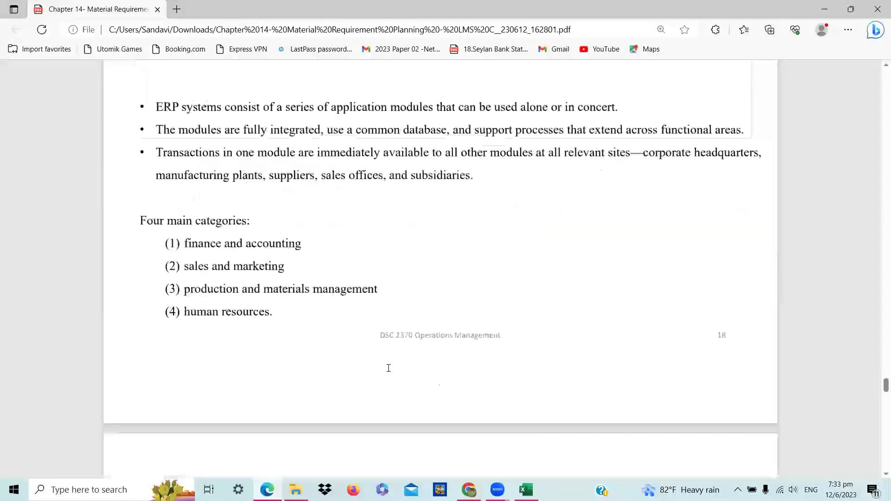
scroll(388, 368, "down", 2)
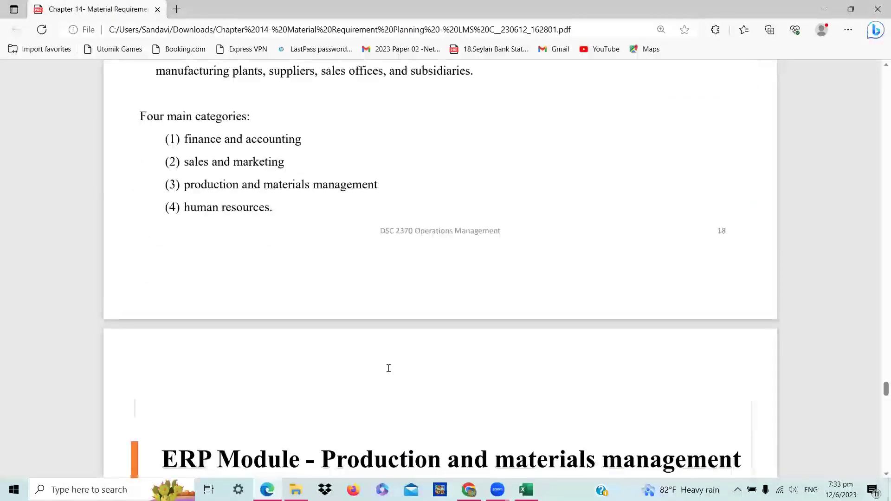
scroll(388, 368, "down", 2)
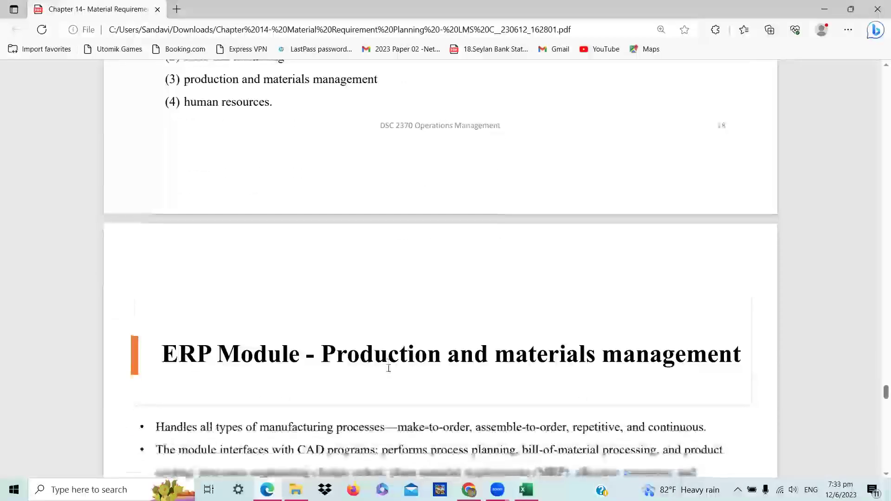
scroll(388, 368, "down", 2)
scroll(388, 368, "down", 1)
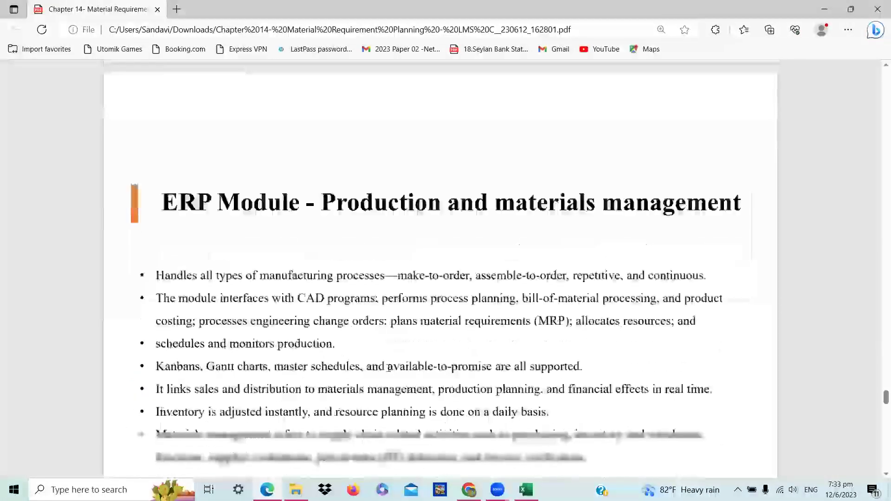
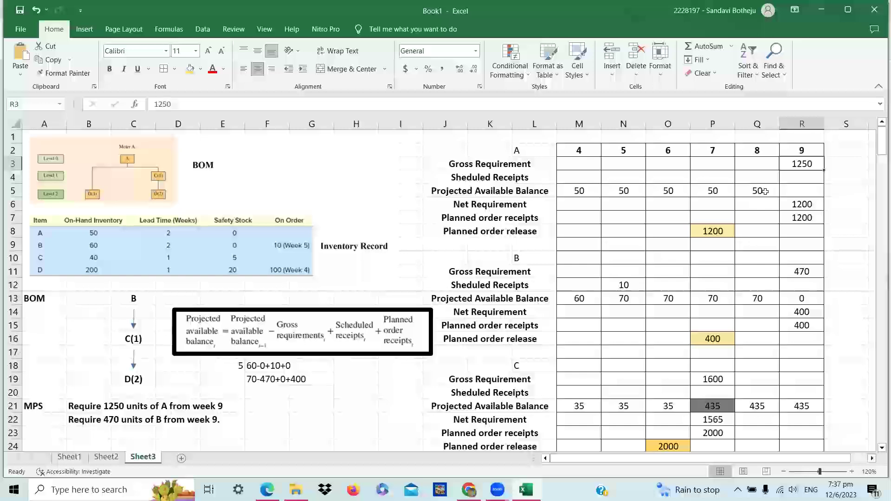
Check item A's net requirement and planned order receipts in week 9 and its planned order release in week 7.
left_click(794, 206)
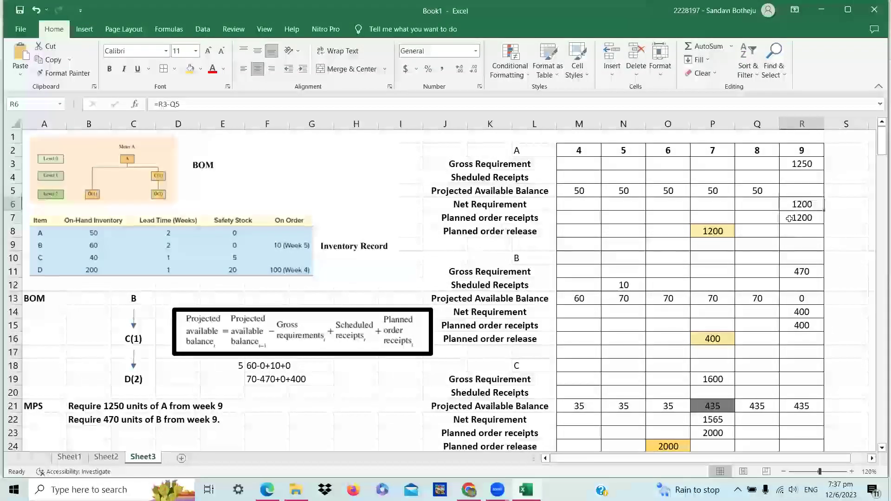
left_click(789, 218)
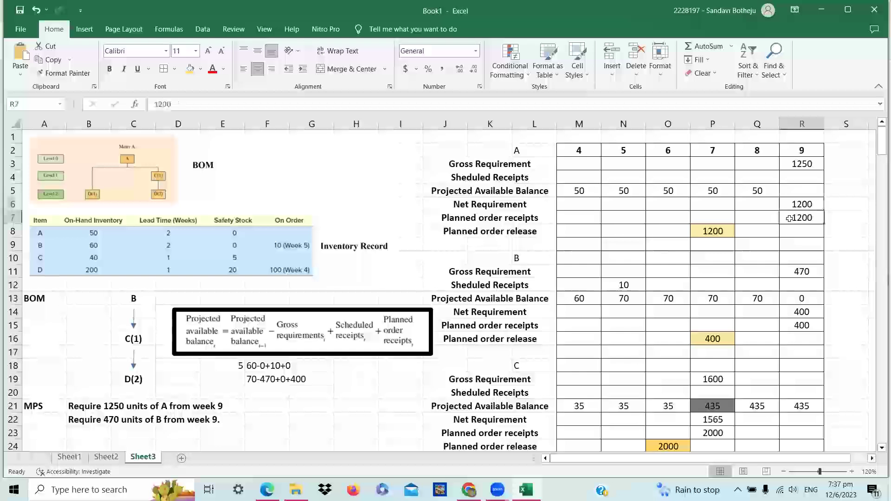
left_click(727, 230)
key("F2")
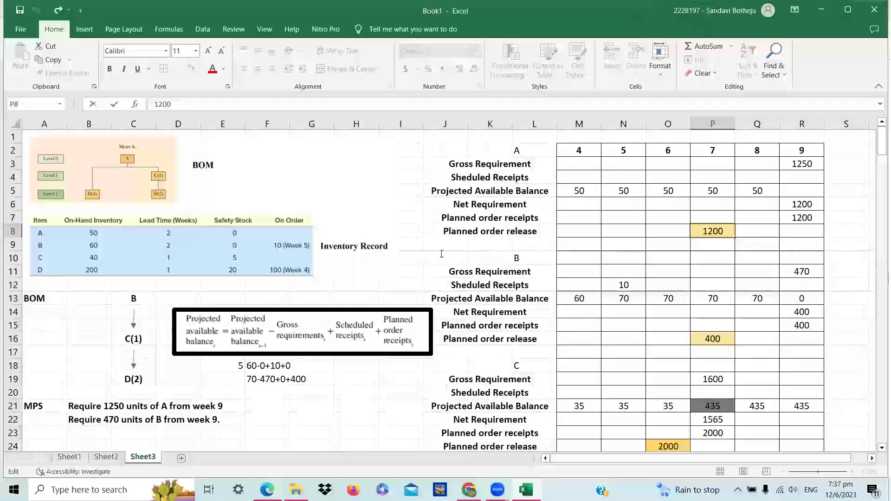
Switch to the chapter PDF and go past the MRP explosion steps to the term definitions and projected available balance formula on page 14.
key("alt+Tab")
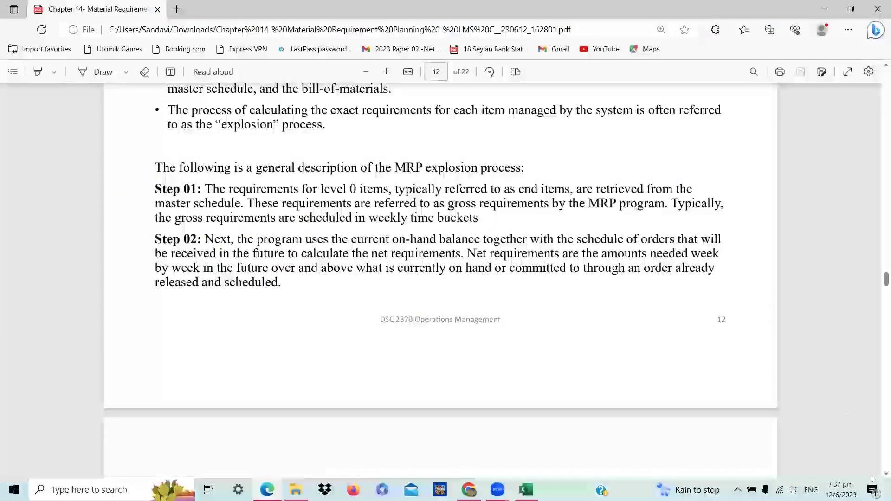
scroll(844, 411, "down", 3)
scroll(877, 476, "down", 4)
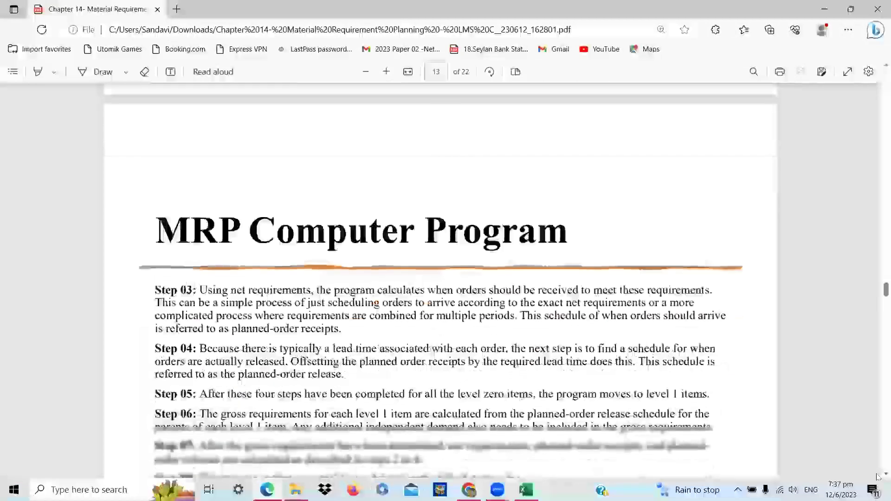
scroll(877, 477, "down", 5)
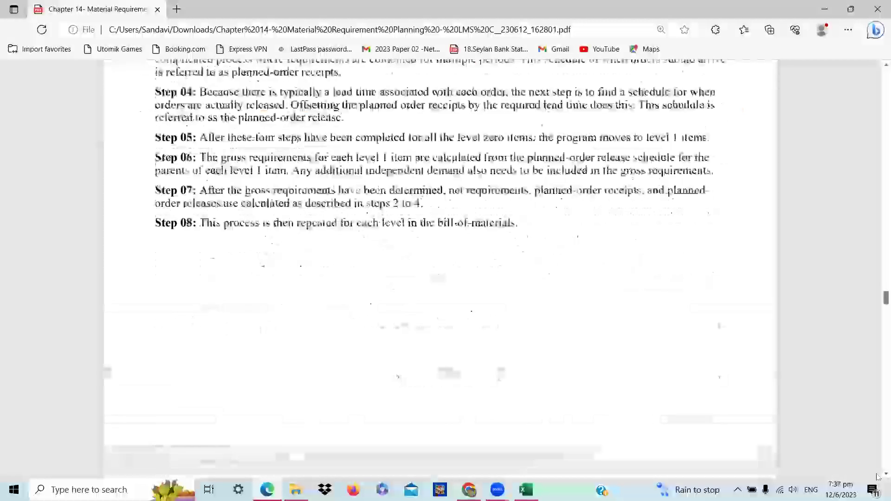
scroll(877, 477, "down", 7)
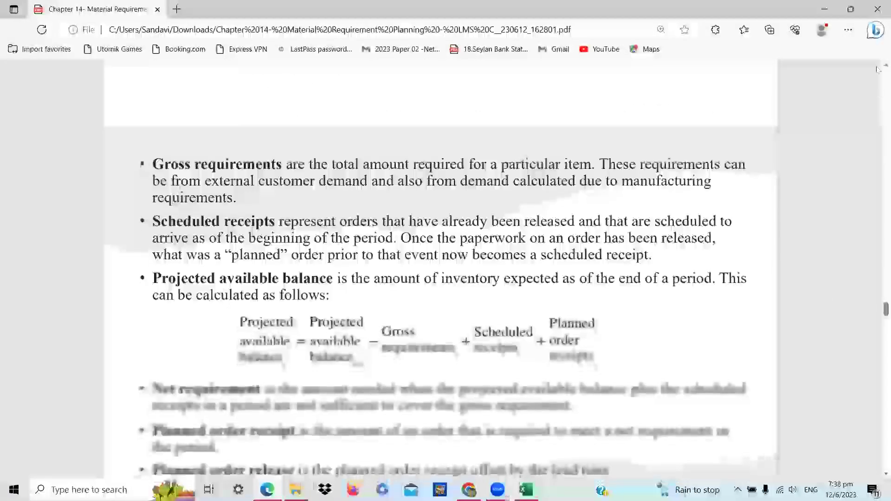
scroll(454, 322, "down", 3)
scroll(454, 321, "up", 2)
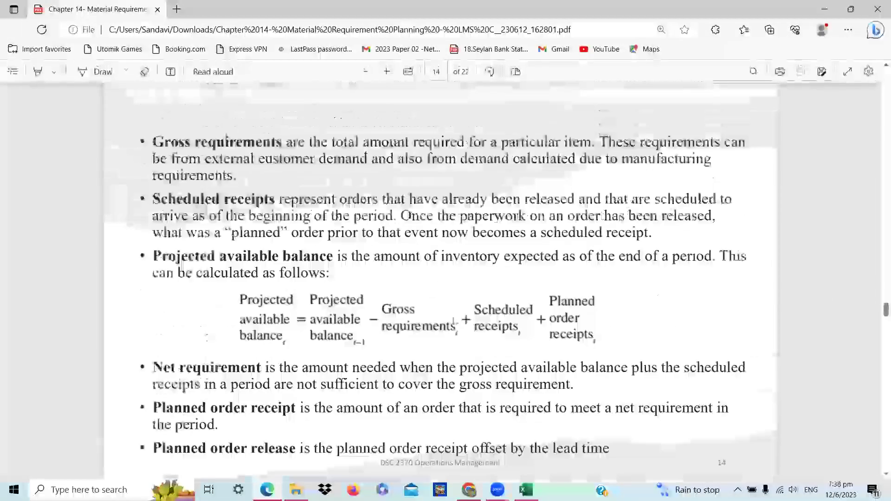
scroll(454, 321, "up", 1)
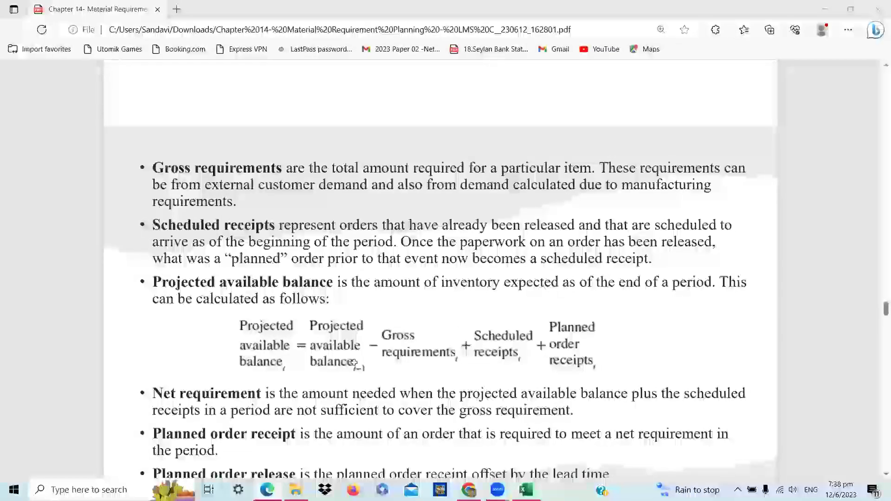
Continue in the PDF from the page 14 definitions to the BOM and inventory record on page 15.
key("alt+Tab")
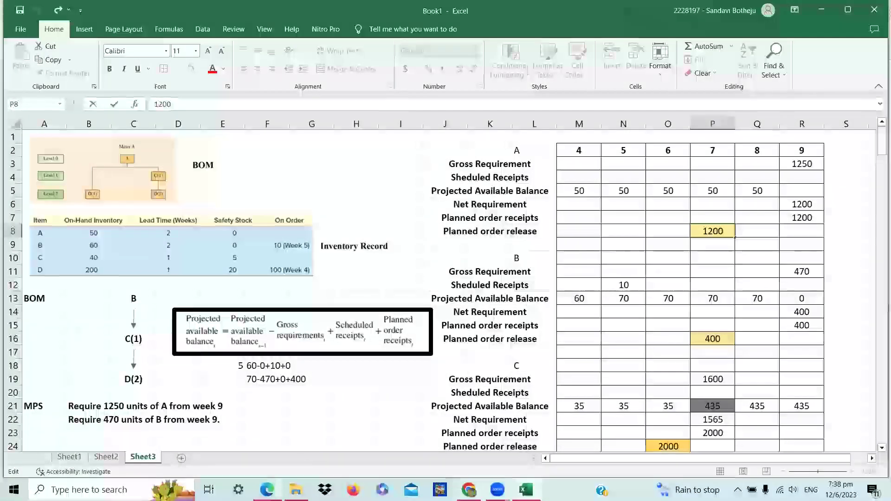
left_click(267, 490)
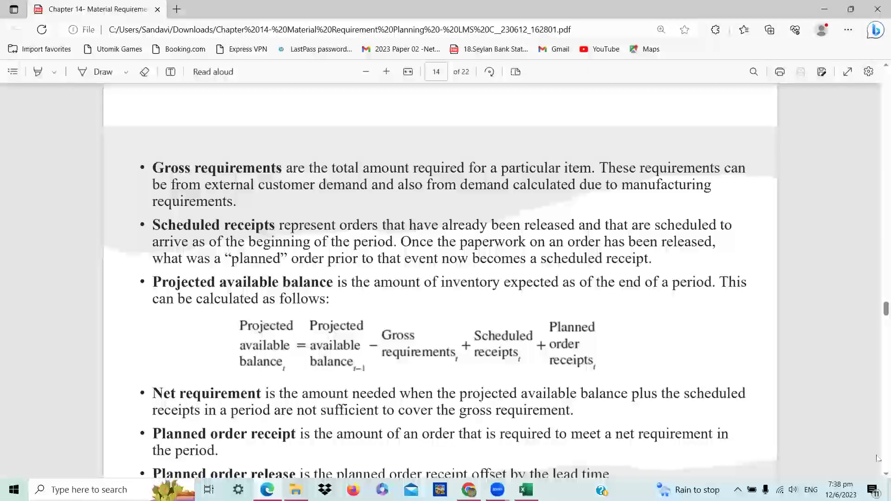
scroll(786, 305, "down", 1)
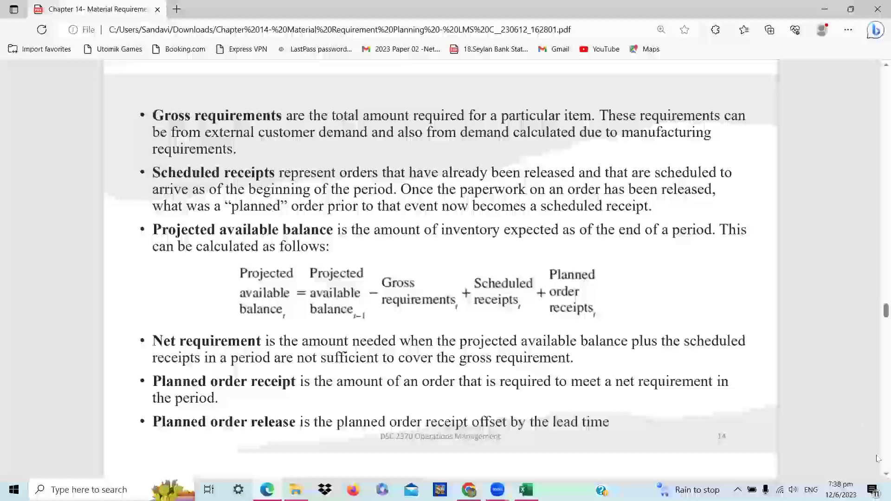
scroll(878, 474, "down", 8)
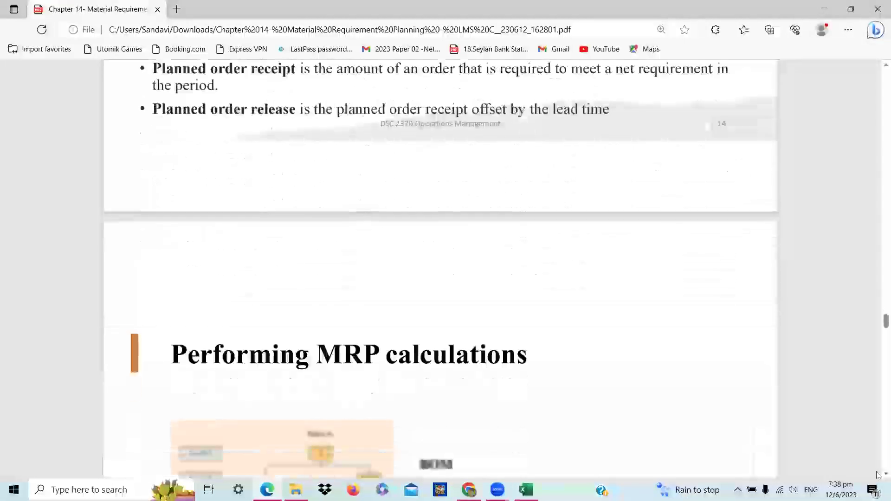
scroll(878, 474, "down", 4)
scroll(462, 438, "down", 3)
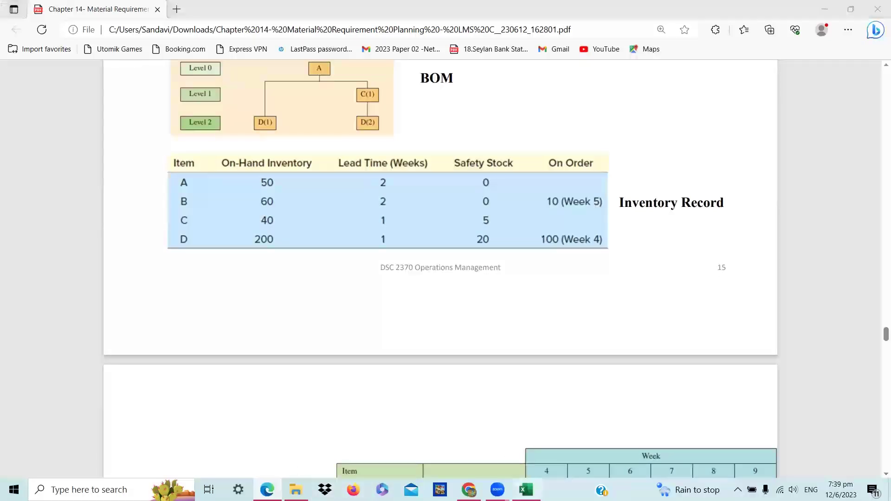
Switch to the Excel workbook and examine item C's net requirement formula and projected available balance in week 7 and its planned order release in week 6.
key("alt+Tab")
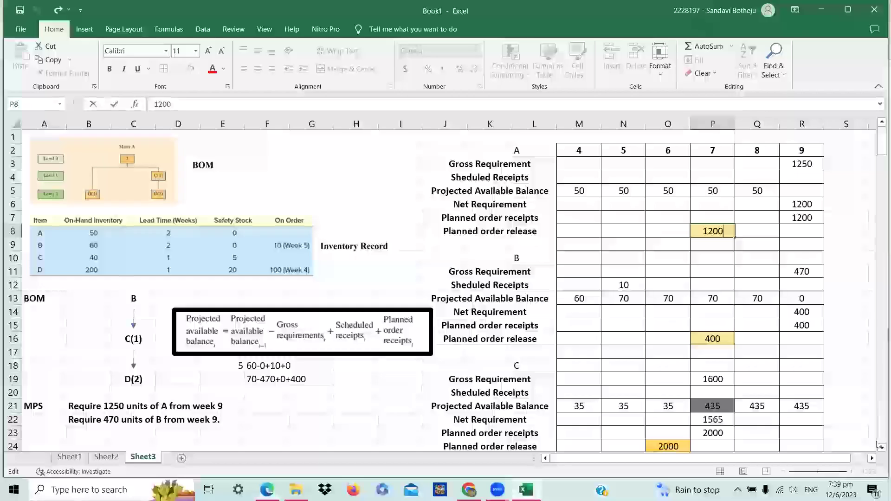
left_click(879, 447)
left_click(879, 447)
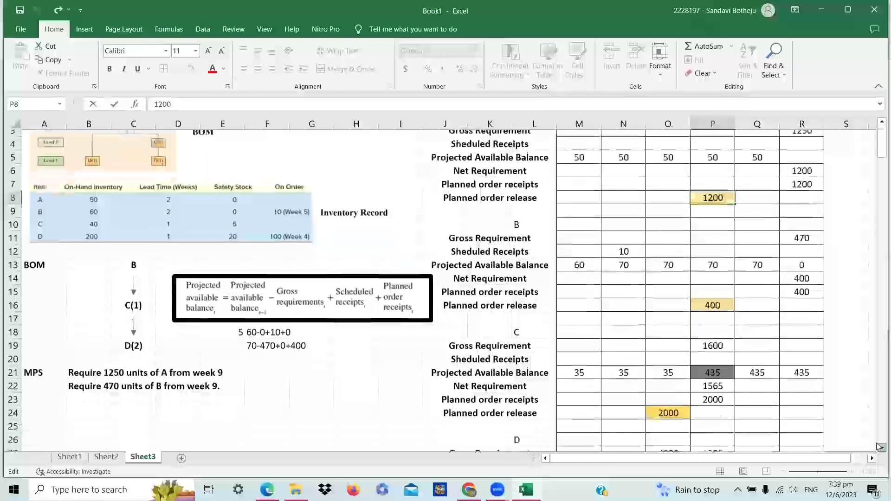
left_click(879, 447)
left_click(879, 447)
left_click(879, 448)
left_click(880, 447)
scroll(710, 259, "down", 1)
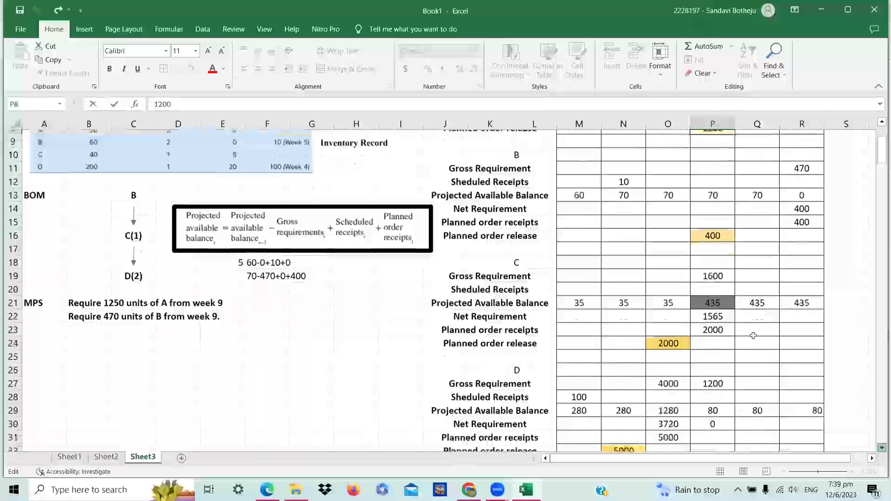
scroll(710, 260, "down", 1)
scroll(710, 259, "down", 2)
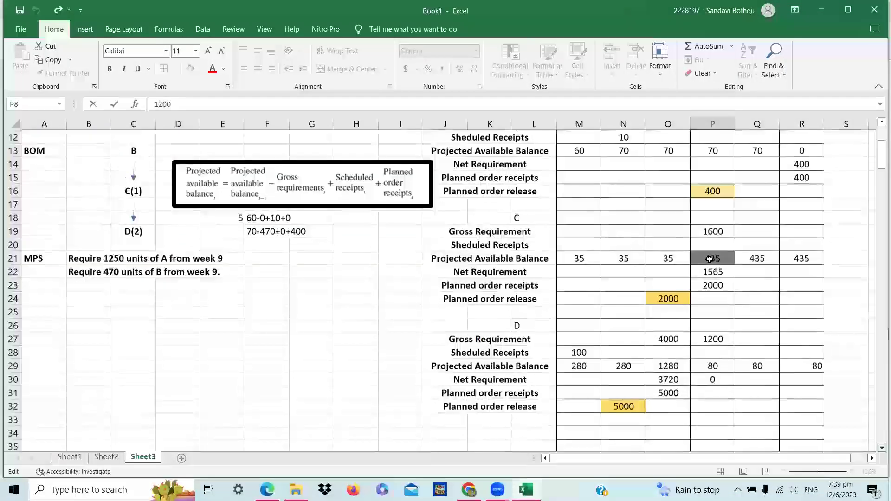
double_click(712, 260)
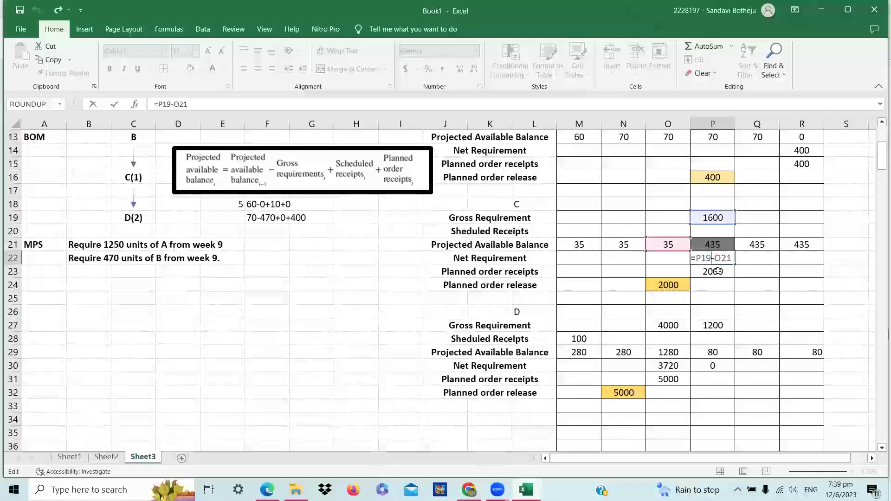
key("Return")
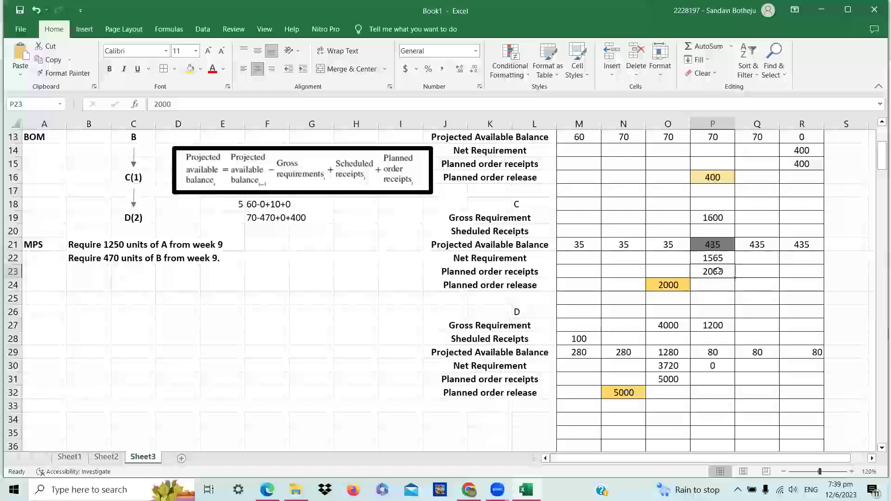
left_click(712, 244)
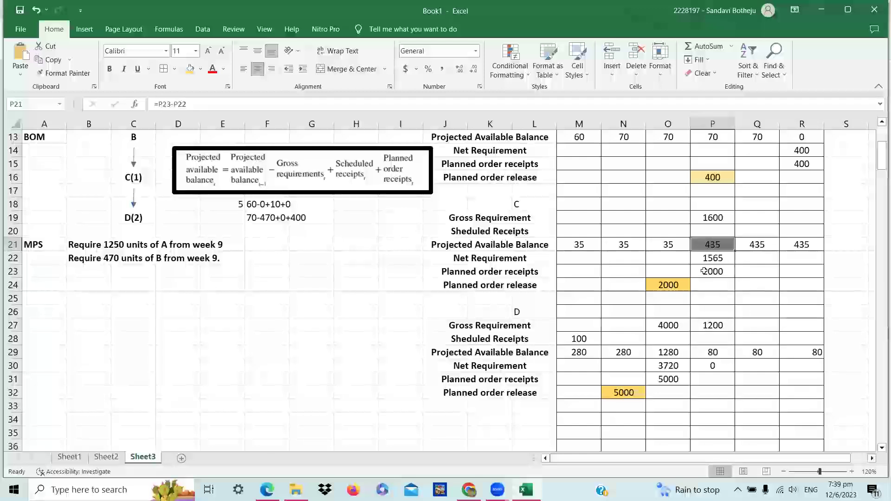
left_click(679, 282)
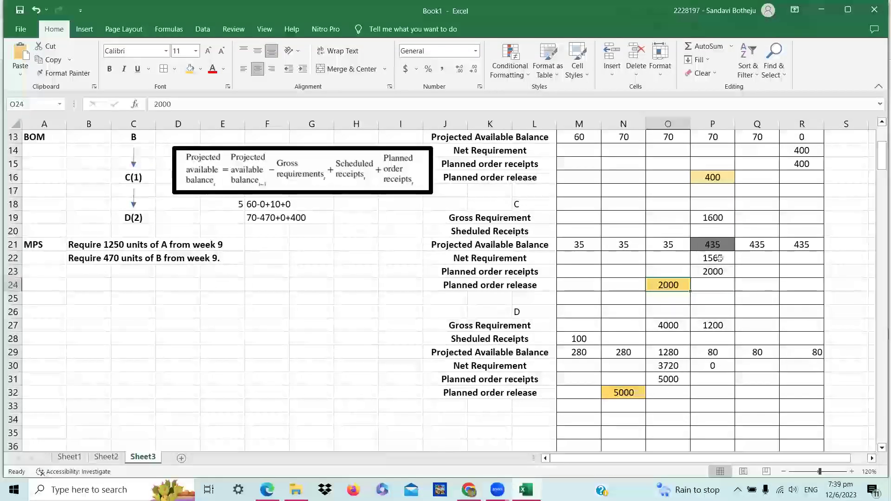
left_click(717, 246)
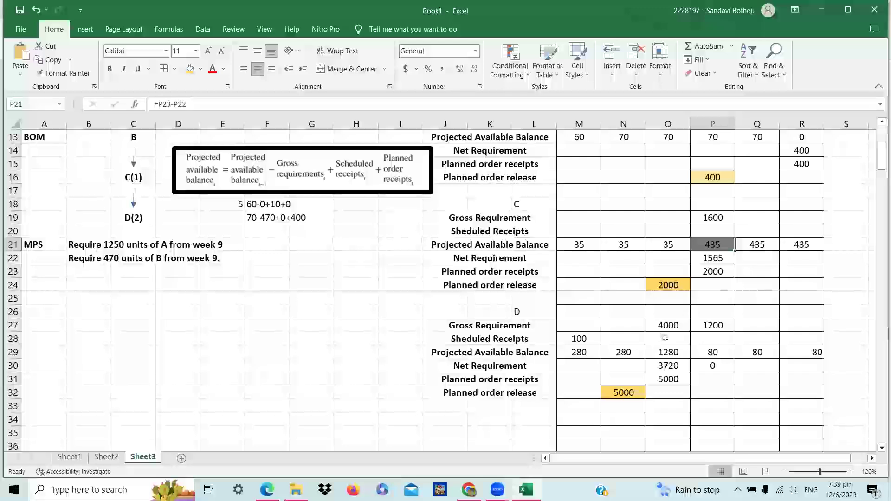
Examine item D's scheduled receipts and balance in week 4, planned receipts and balance in week 6, and gross requirement, balance and net requirement in week 7.
left_click(595, 340)
left_click(586, 352)
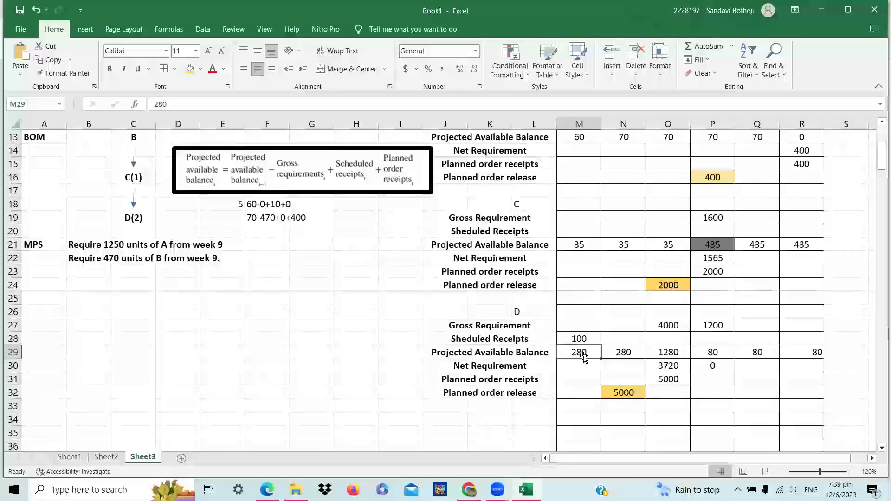
left_click(583, 340)
left_click(583, 351)
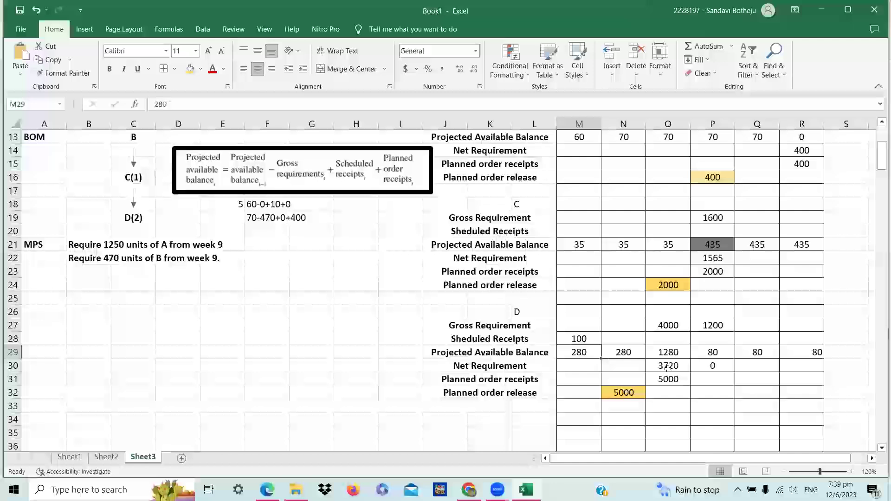
left_click(666, 379)
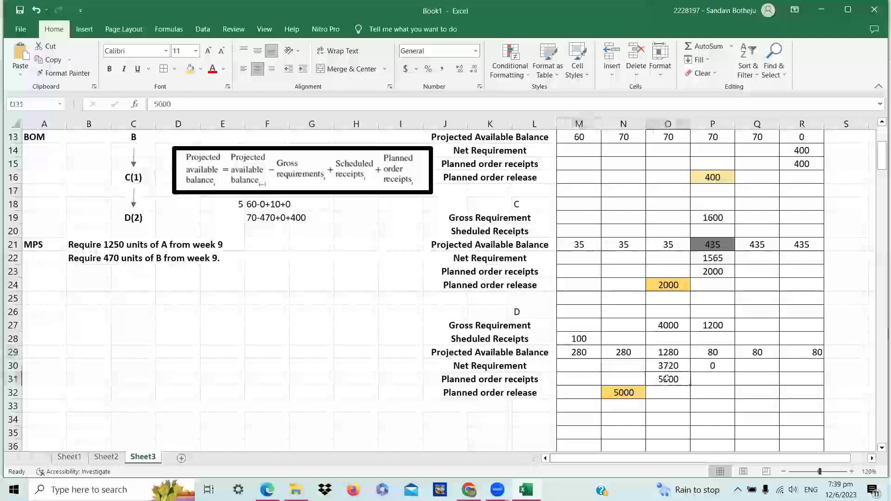
left_click(669, 352)
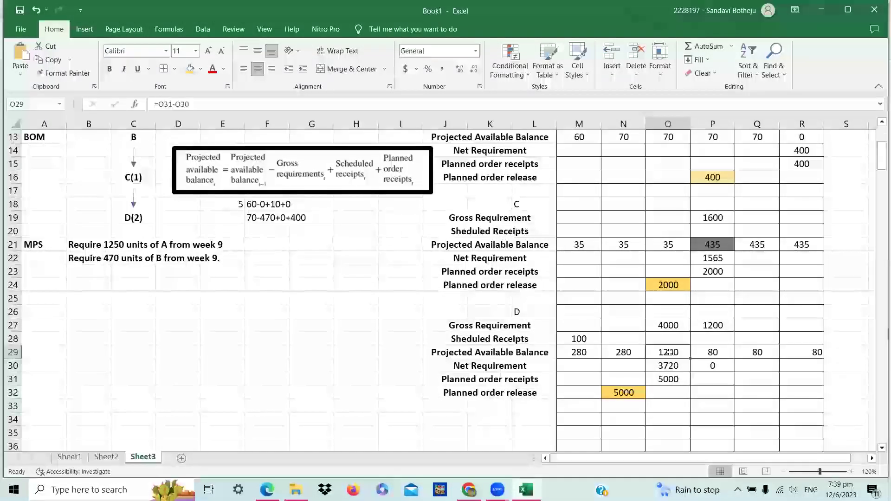
left_click(709, 325)
left_click(709, 352)
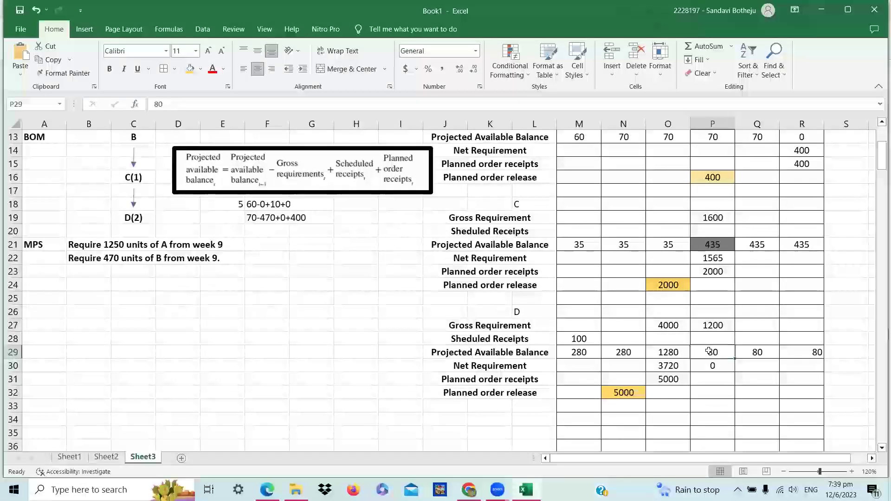
left_click(707, 368)
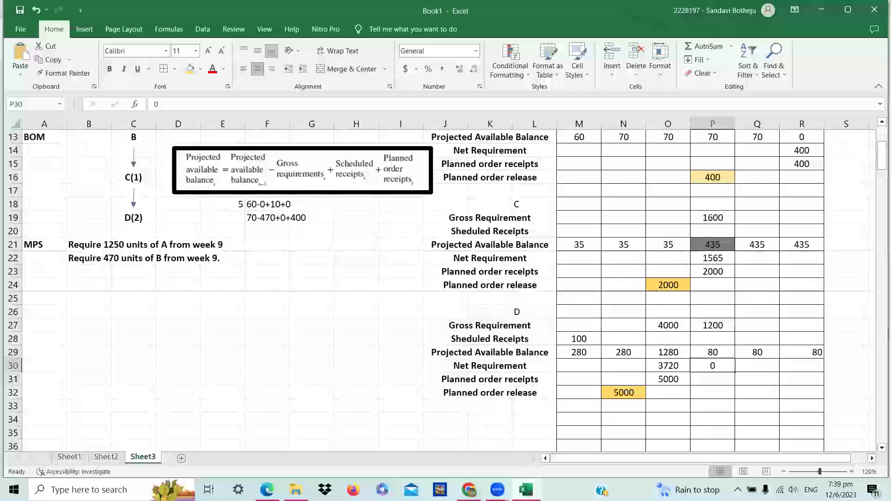
On Sheet2, examine item C's projected available balance for weeks 4 to 6 and its planned order receipts in week 5.
left_click(107, 457)
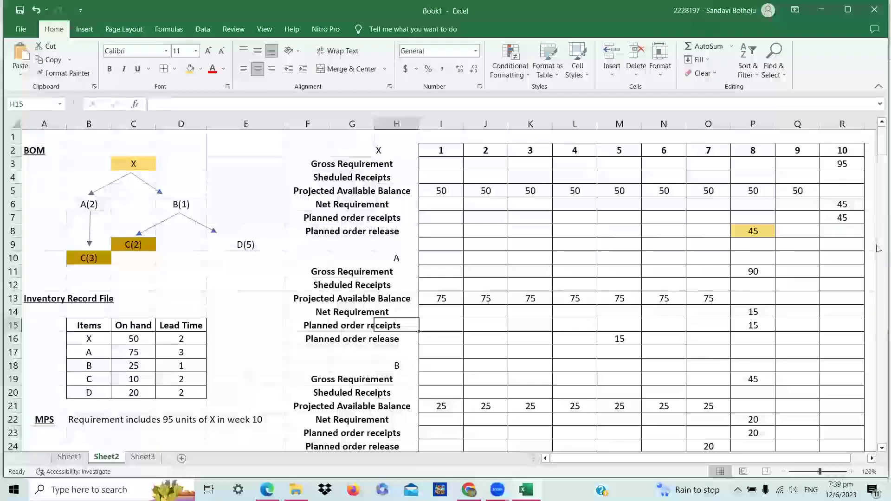
left_click_drag(876, 250, 877, 350)
left_click(566, 346)
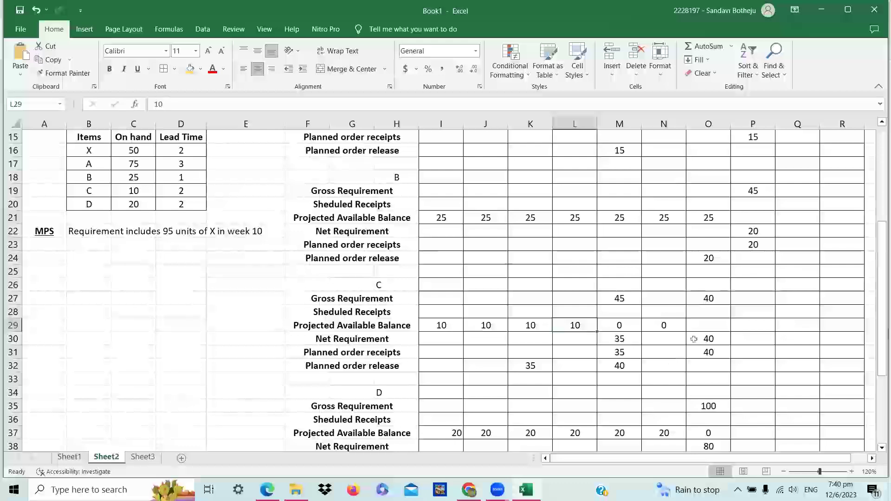
left_click(663, 326)
left_click(626, 326)
left_click(621, 354)
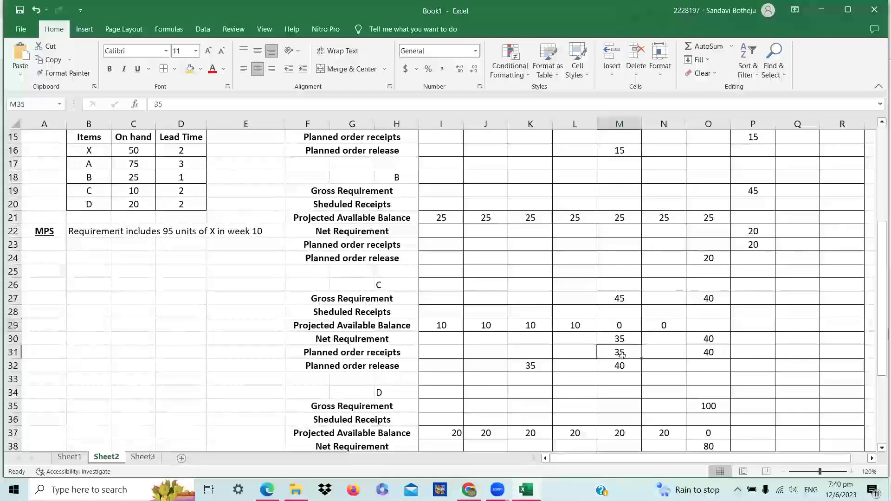
left_click(621, 325)
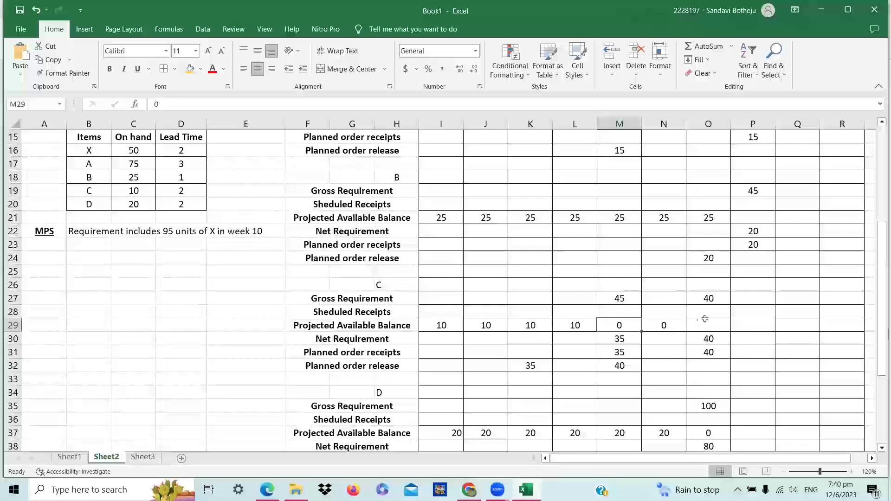
key("Right")
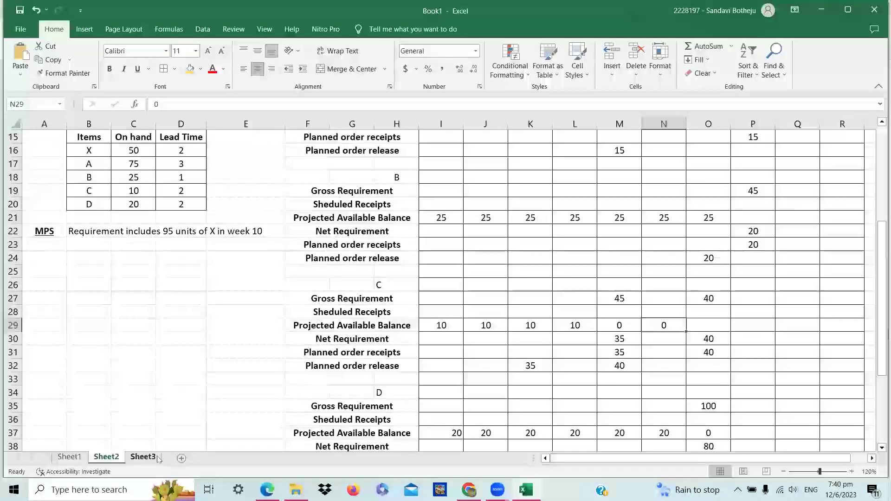
Return to Sheet3 and recheck item D's gross requirement in week 6 and projected available balance in week 7.
key("ctrl+Page_Down")
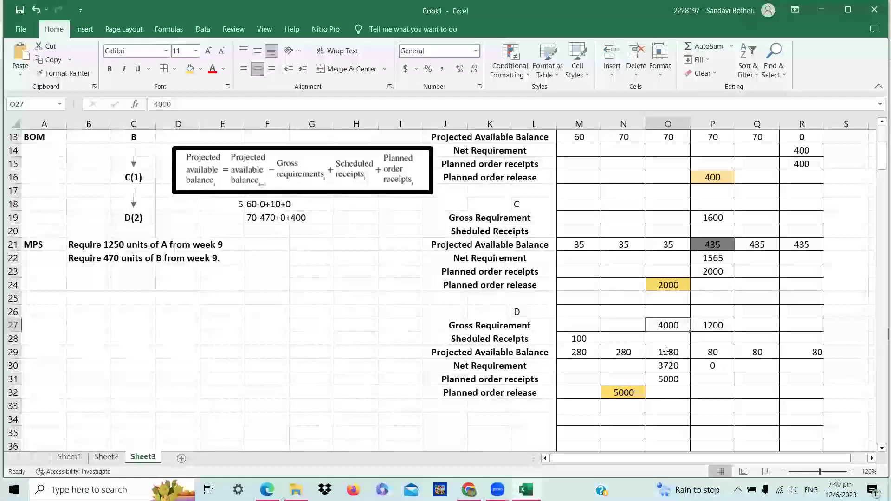
key("Down")
key("Down")
key("Right")
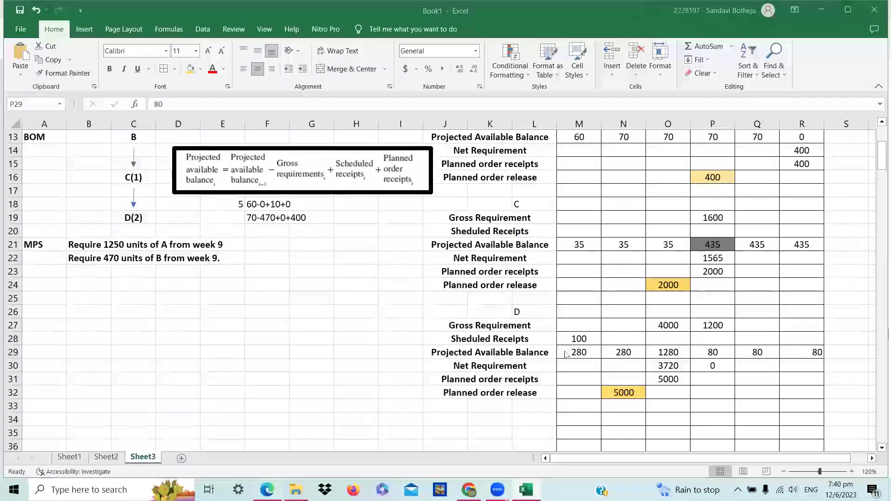
Switch to the chapter PDF and read the Enterprise Resource Planning (ERP) definition slide on page 17.
key("alt+Tab")
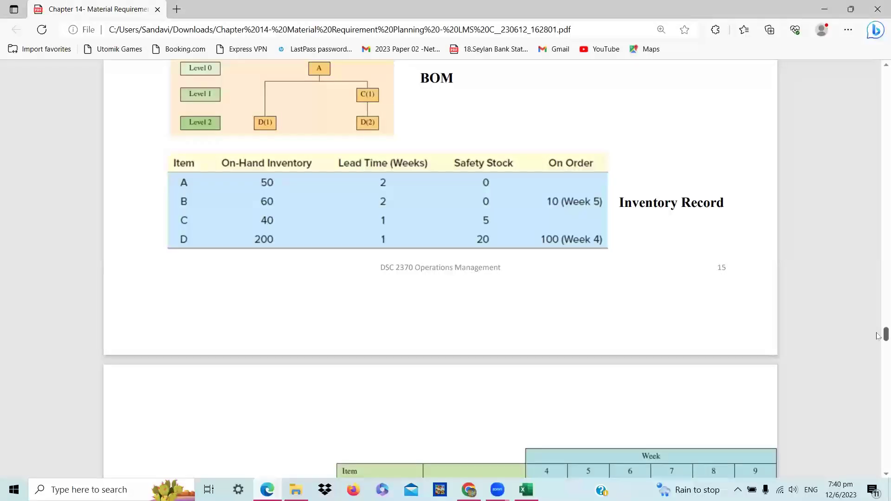
left_click_drag(878, 335, 878, 367)
scroll(660, 307, "down", 1)
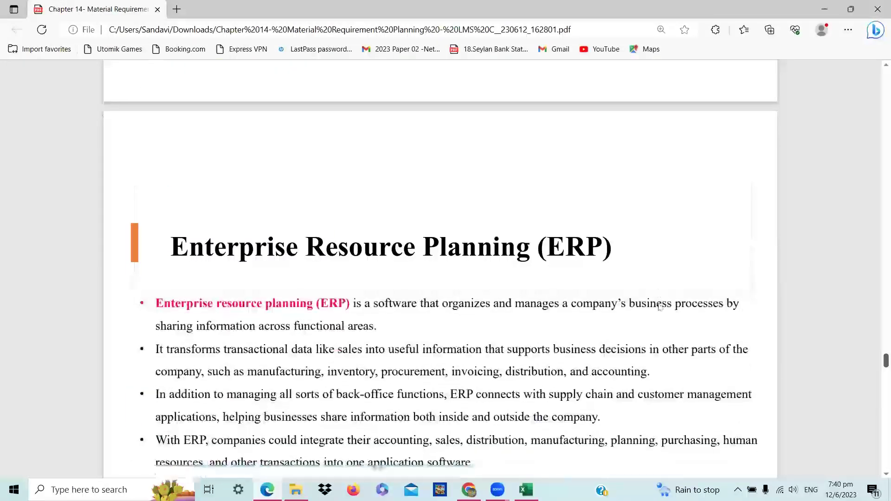
scroll(540, 230, "down", 2)
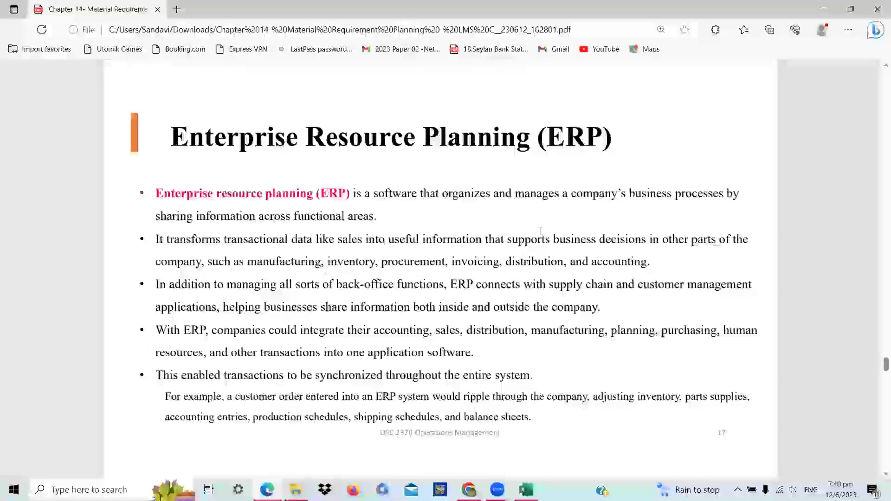
scroll(540, 230, "down", 1)
scroll(540, 231, "down", 2)
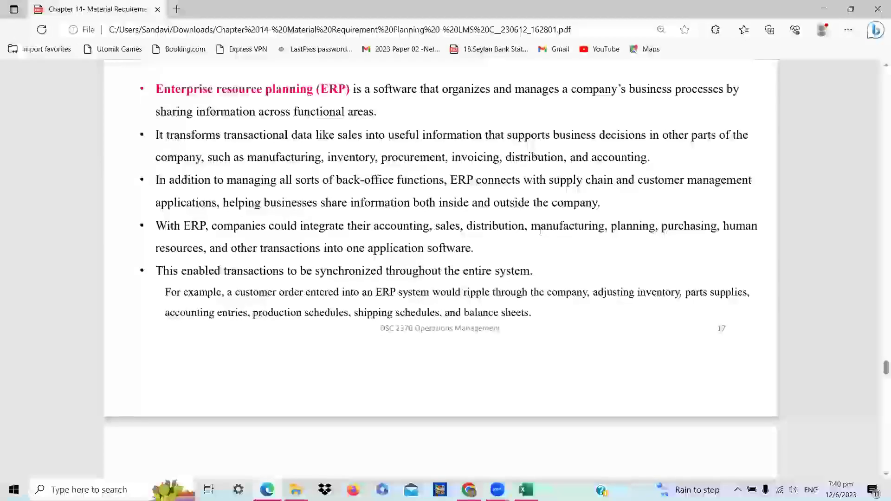
scroll(541, 231, "down", 2)
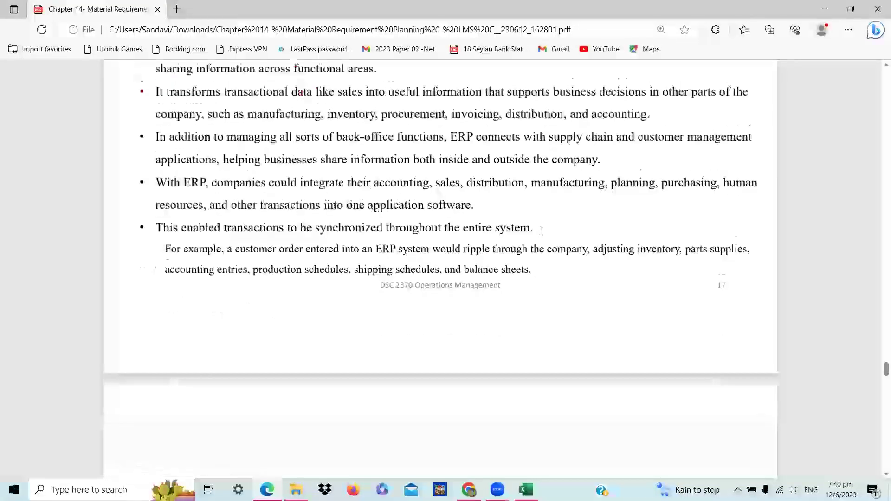
Read the ERP Modules slide on page 18 and the production and materials management module slide on page 19.
scroll(540, 231, "down", 3)
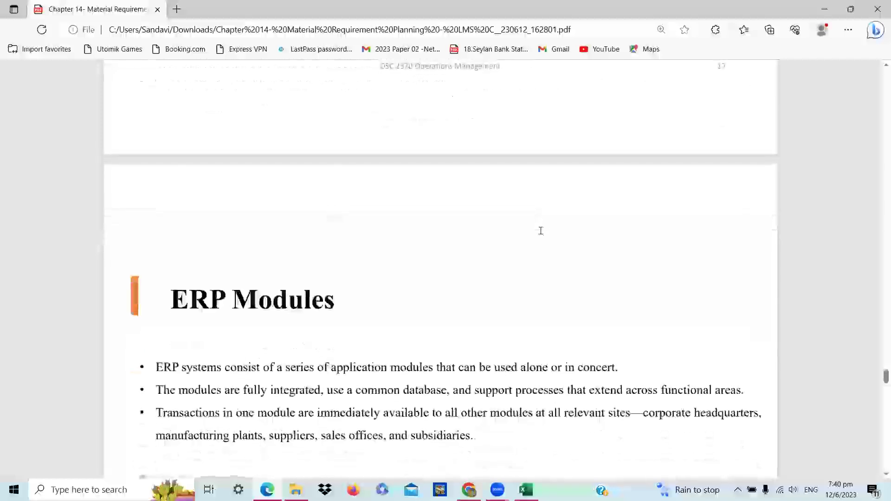
scroll(540, 230, "down", 4)
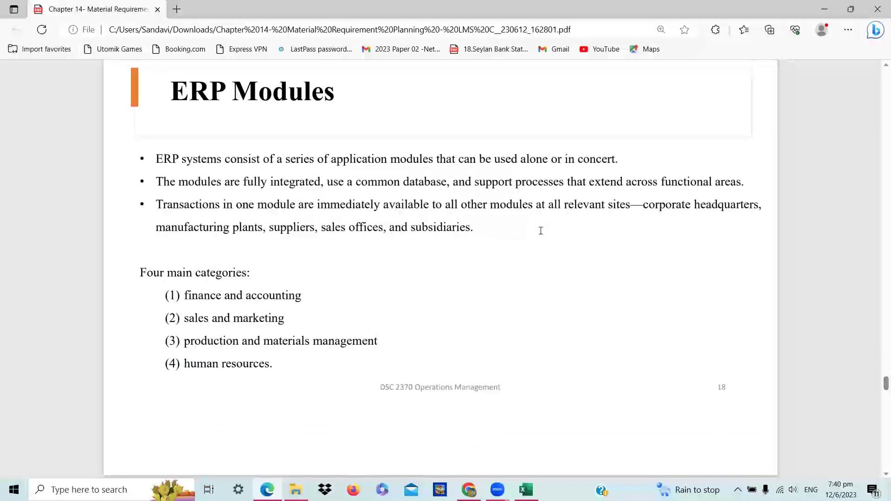
scroll(540, 230, "down", 2)
scroll(540, 231, "down", 3)
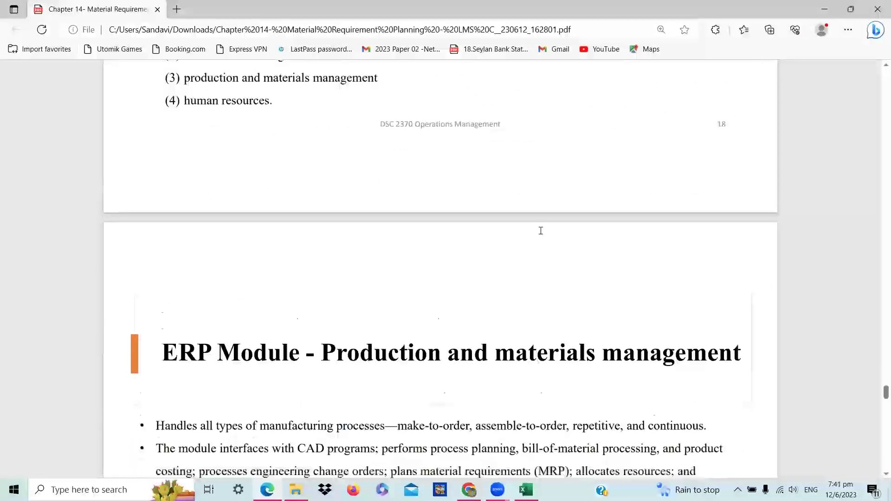
scroll(540, 230, "down", 3)
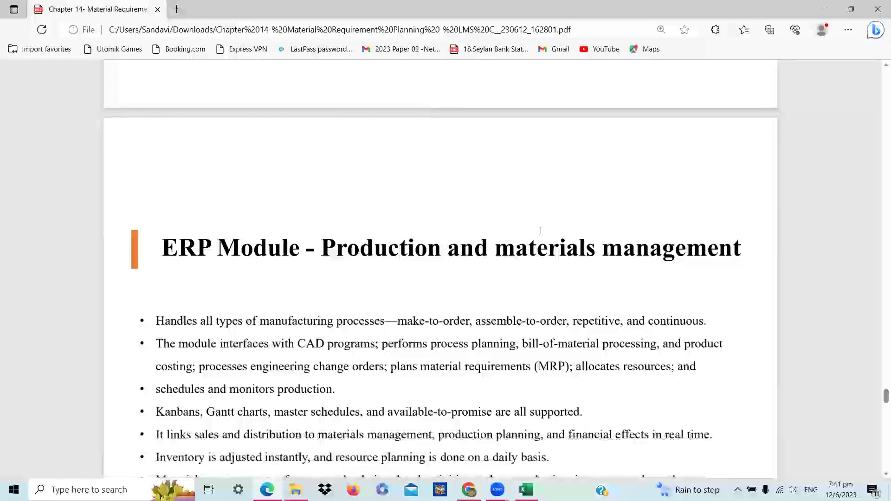
scroll(540, 230, "down", 3)
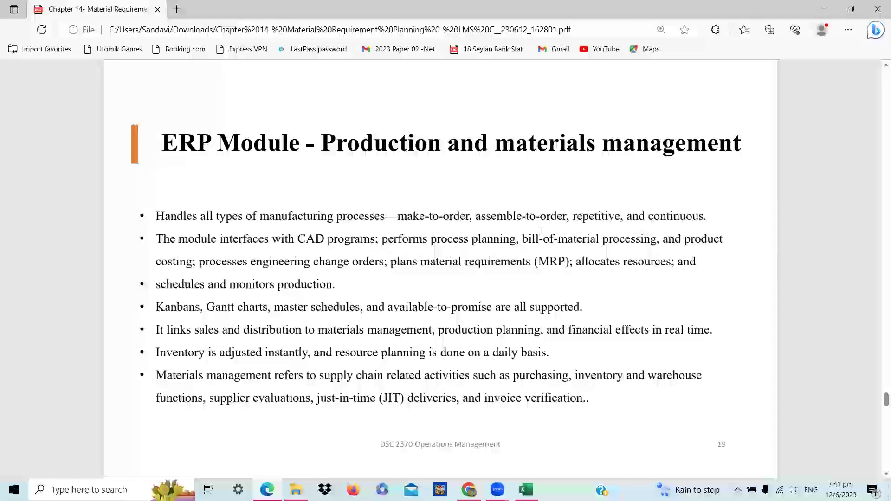
scroll(541, 230, "down", 1)
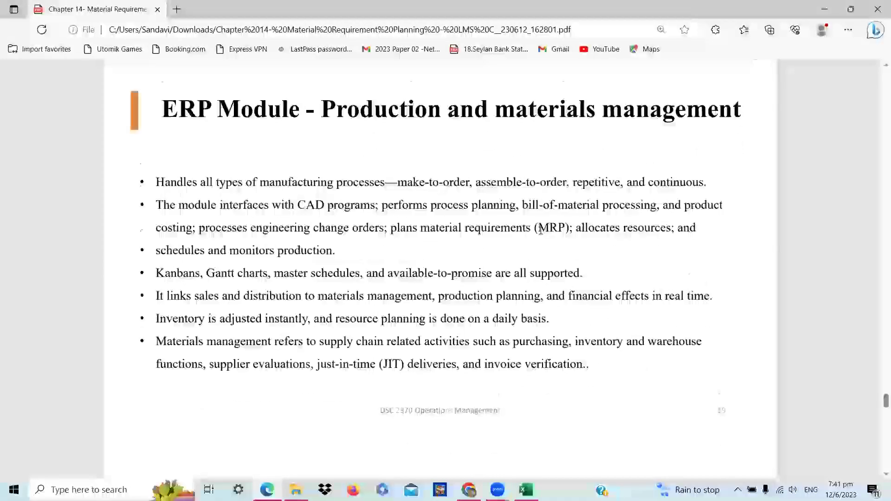
Examine the Information flows in ERP diagram on page 20 and continue to the start of the Summary slide.
scroll(540, 230, "down", 5)
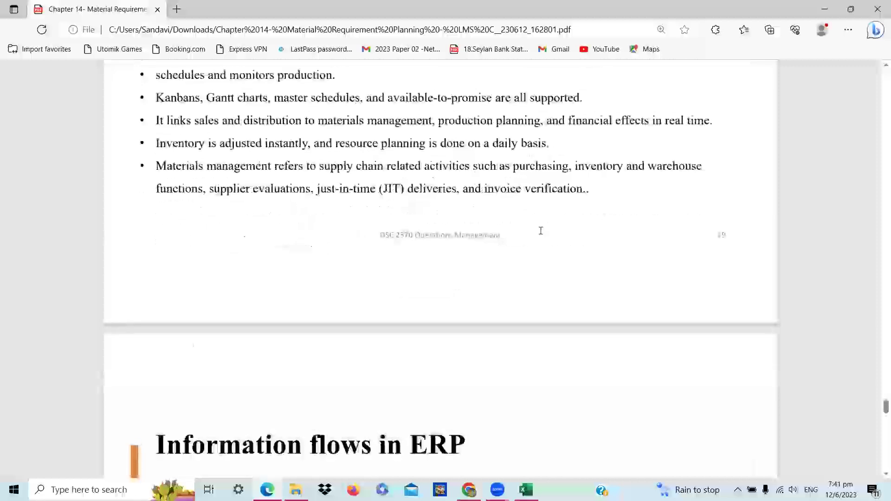
scroll(541, 230, "down", 7)
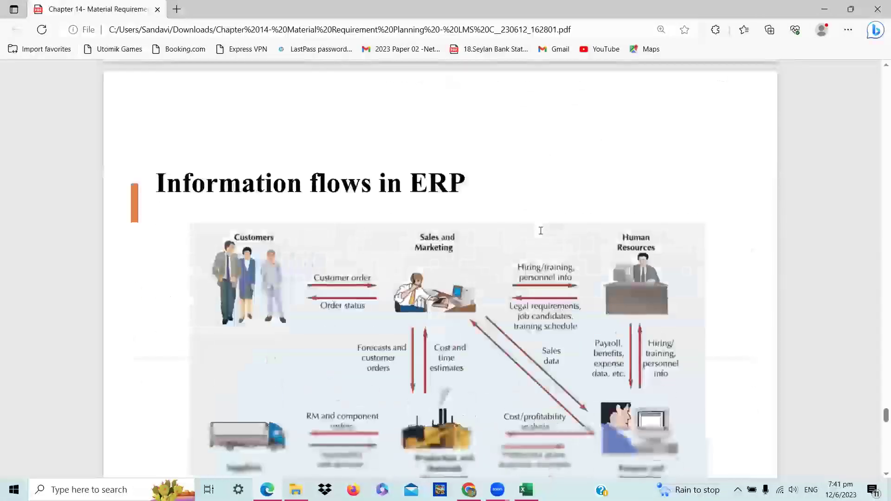
scroll(540, 231, "down", 1)
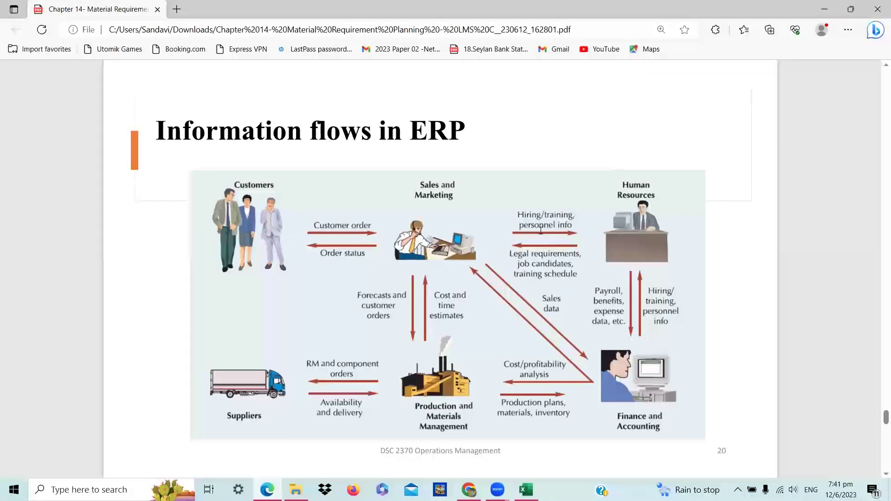
scroll(540, 231, "down", 3)
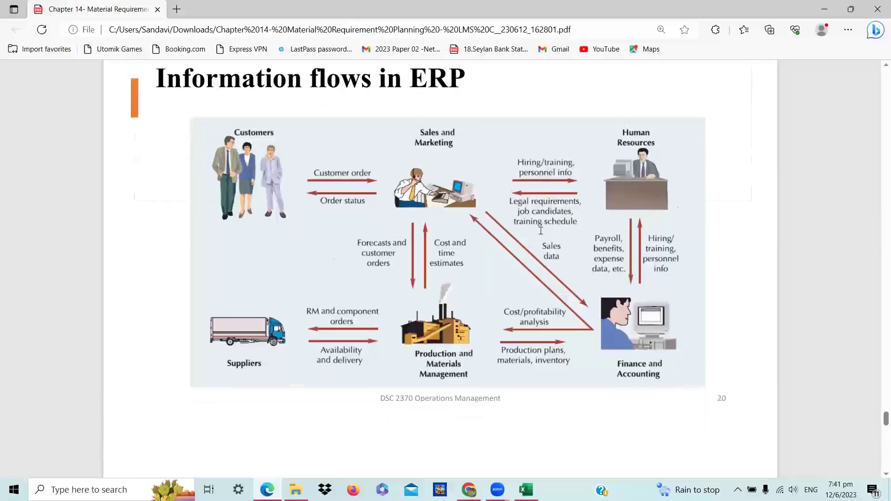
scroll(539, 230, "down", 1)
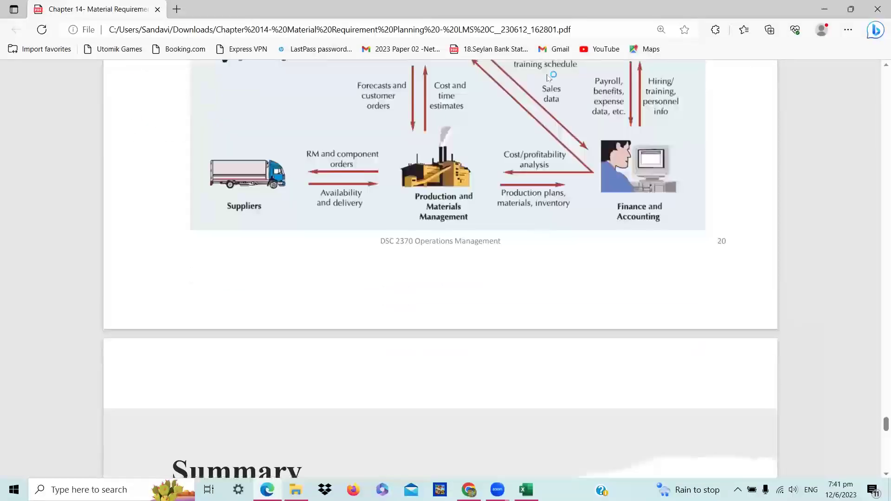